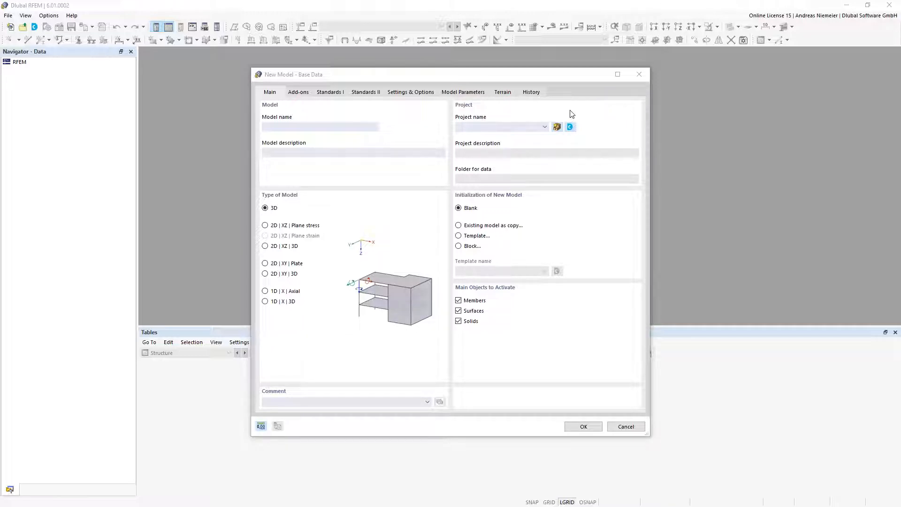
Name the new model Intro.
click(330, 126)
text(Intro)
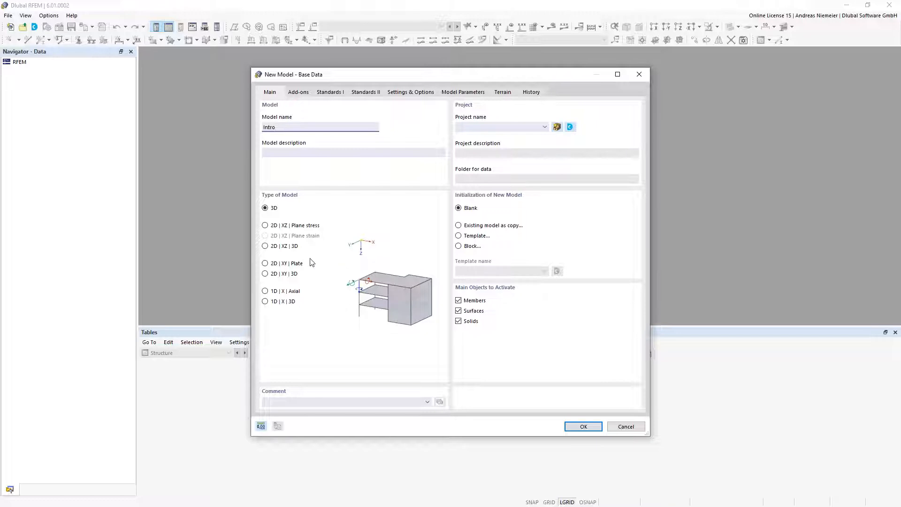
Compare the plane stress, plate, axial and 2D | XZ | 3D model types, and return the selection to 3D.
click(265, 227)
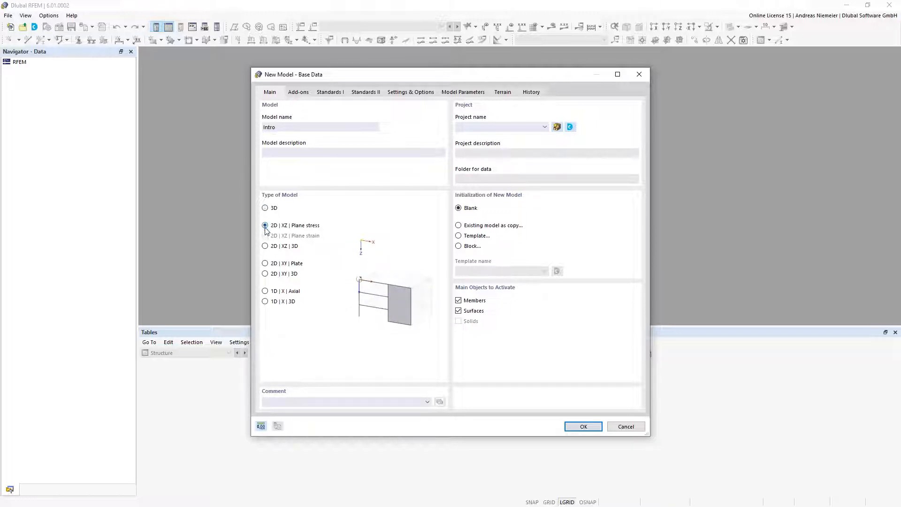
click(265, 264)
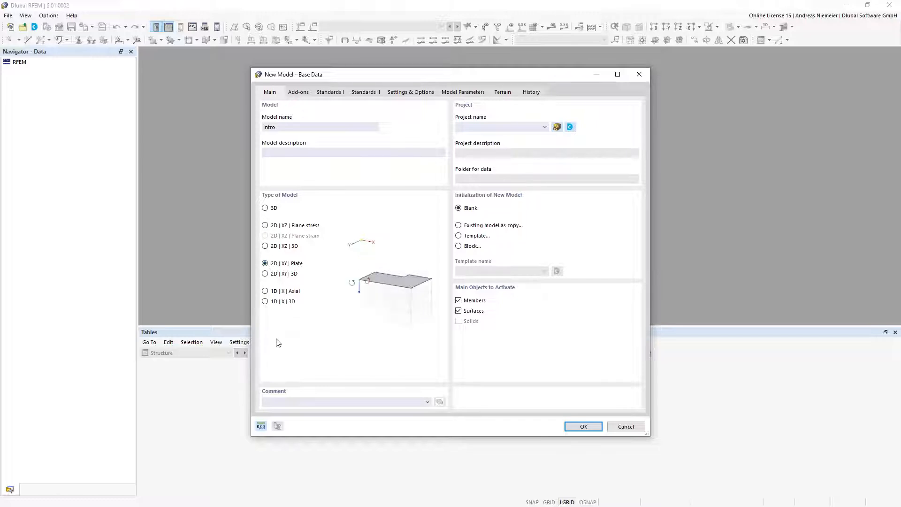
click(266, 291)
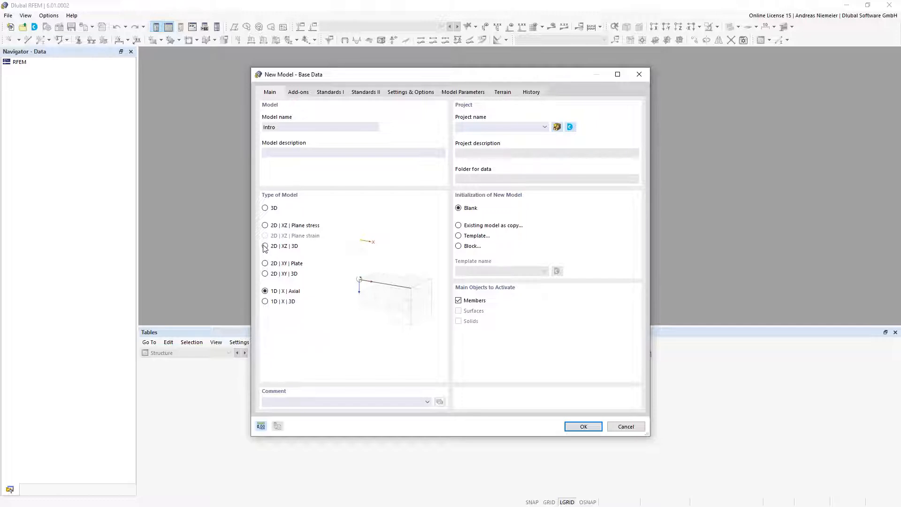
click(265, 226)
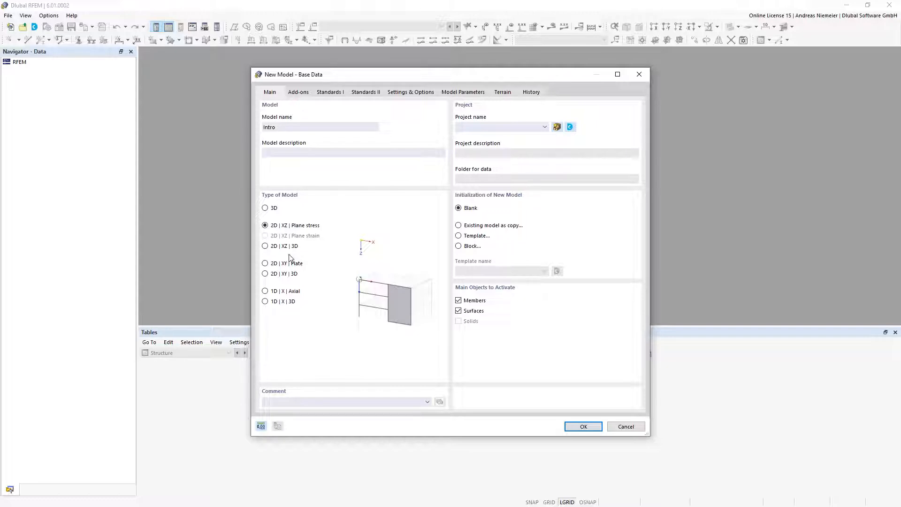
click(266, 247)
click(265, 208)
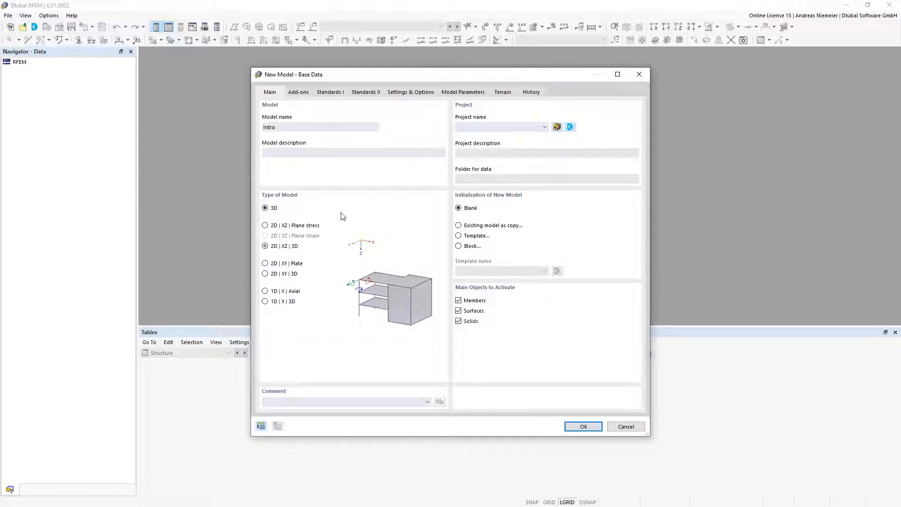
Activate only the Steel Design add-on for the model, leaving Concrete Design switched off.
click(299, 92)
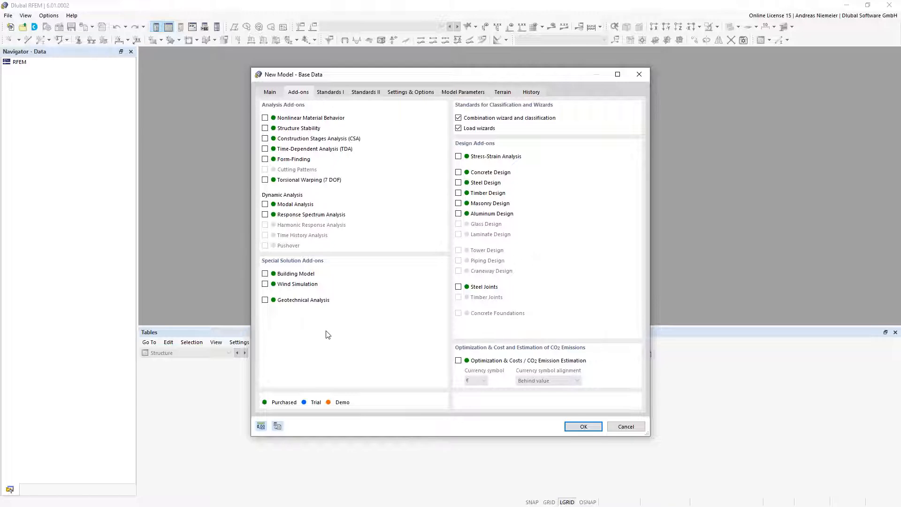
click(484, 184)
click(484, 173)
click(458, 172)
Review the standard groups and national annexes offered for load case classification and combinations, keeping EN 1990 with CEN | 2010-04.
click(334, 93)
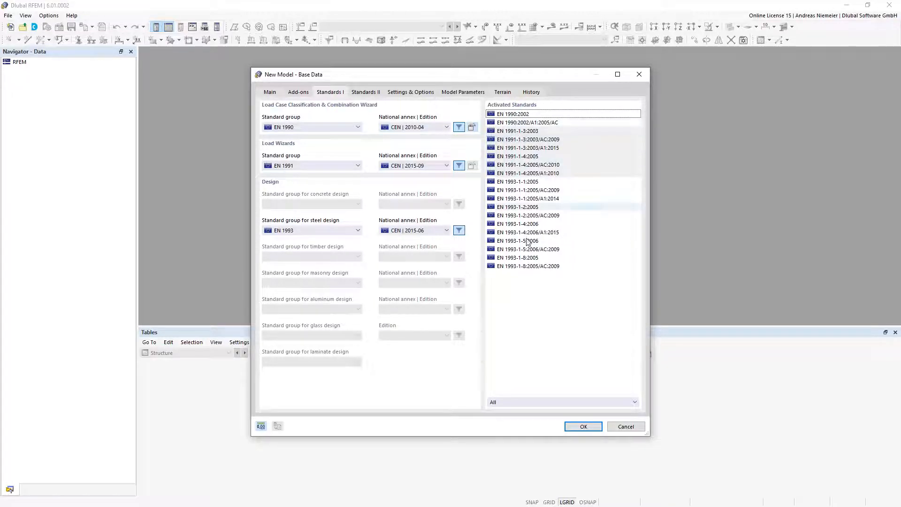
click(424, 125)
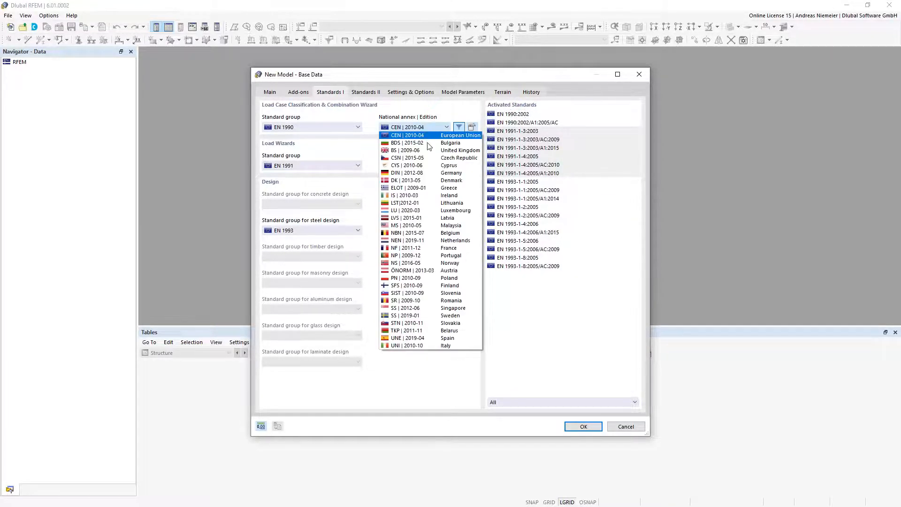
click(430, 135)
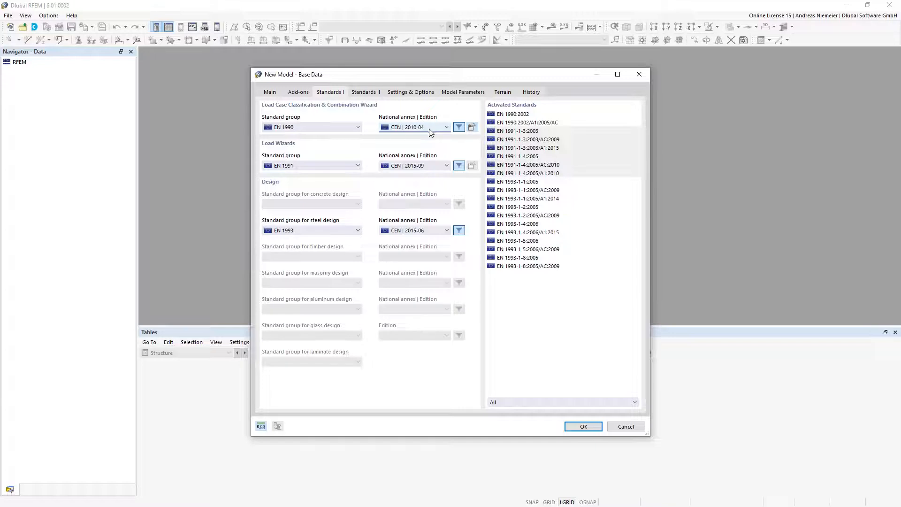
click(333, 128)
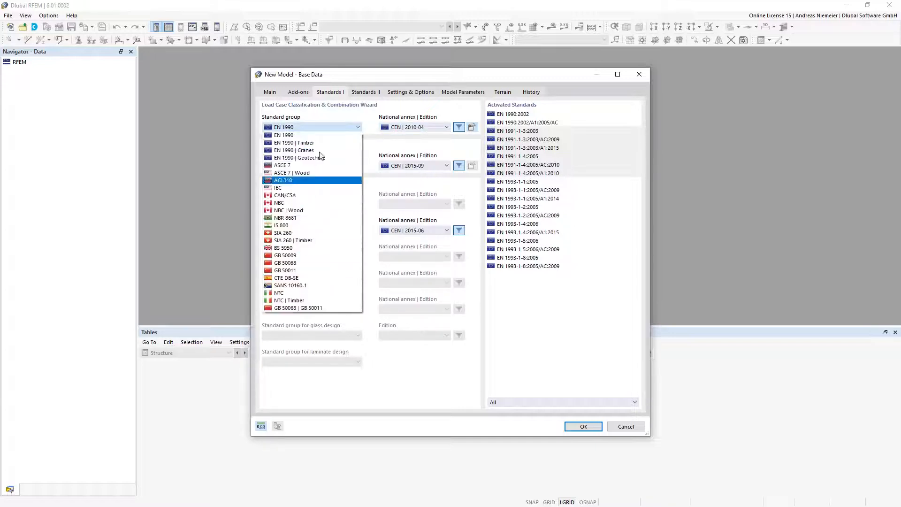
click(306, 126)
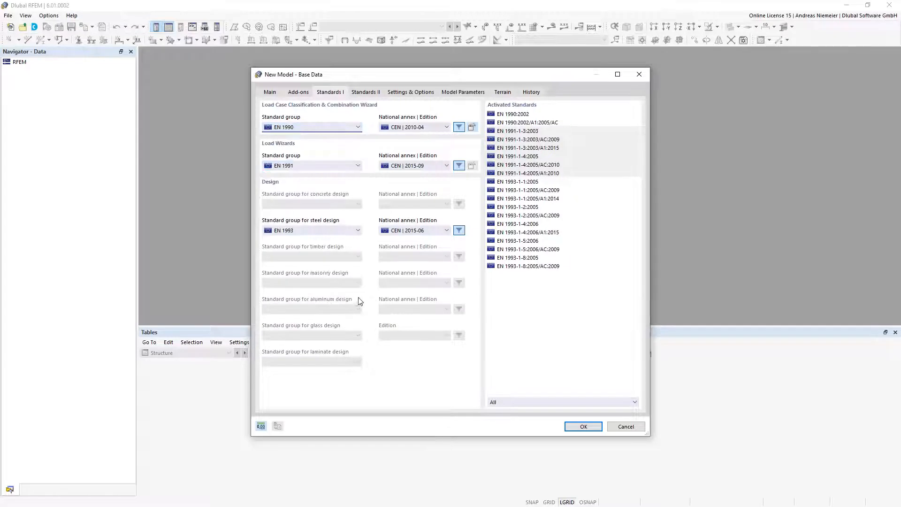
Review the steel design standards, keep EN 1993 with the CEN | 2015-06 annex, and create the model.
click(410, 230)
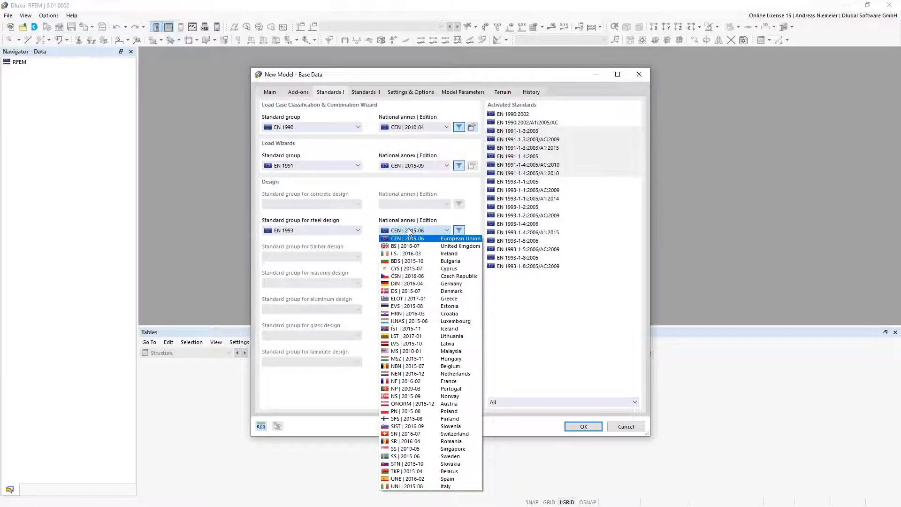
click(410, 230)
click(336, 230)
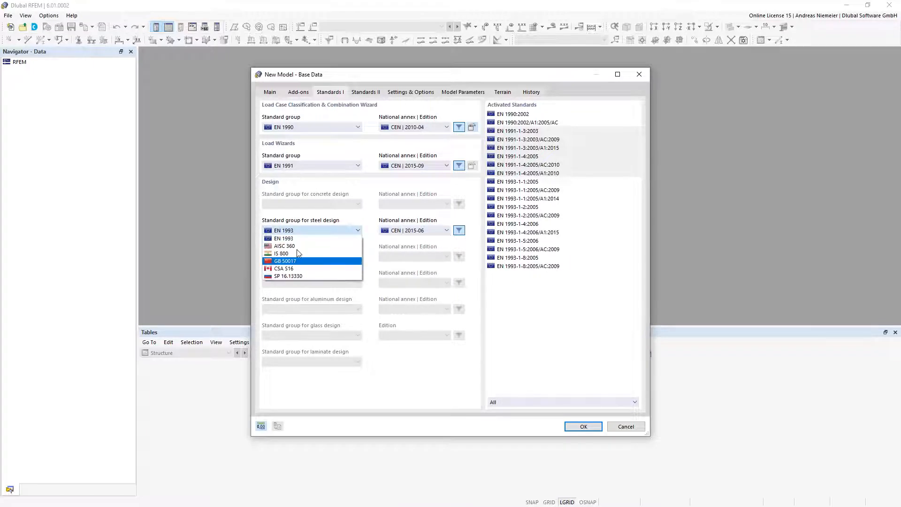
click(389, 231)
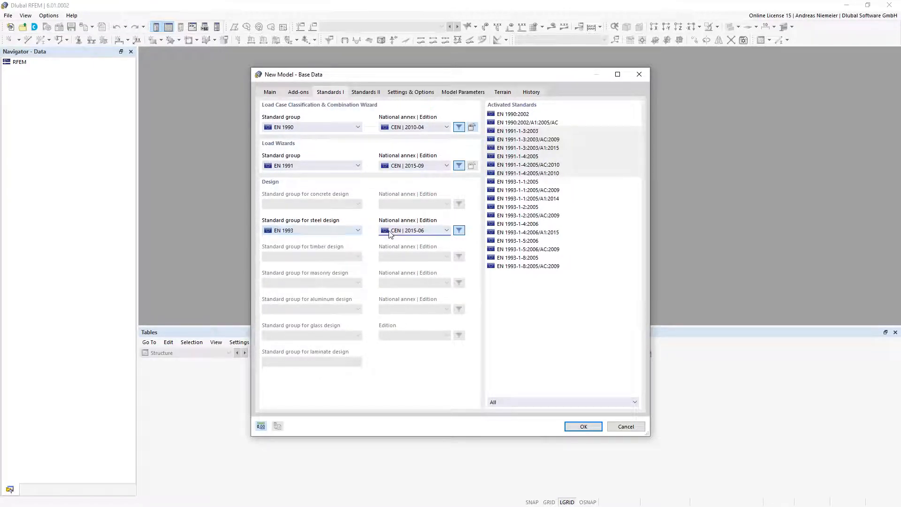
click(389, 234)
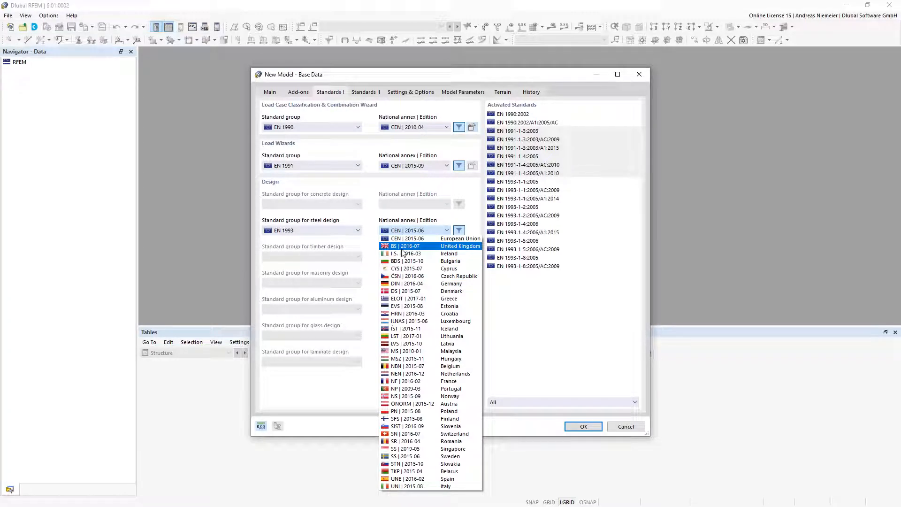
click(326, 233)
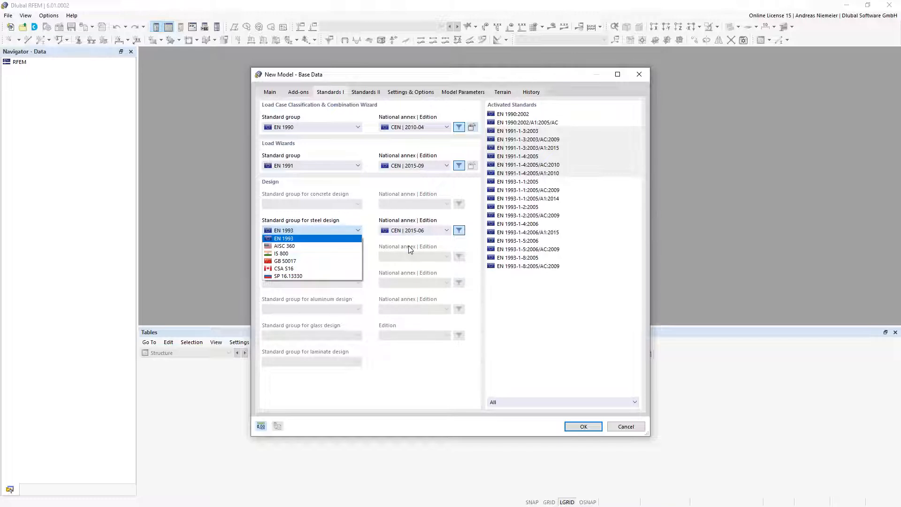
click(433, 231)
click(433, 232)
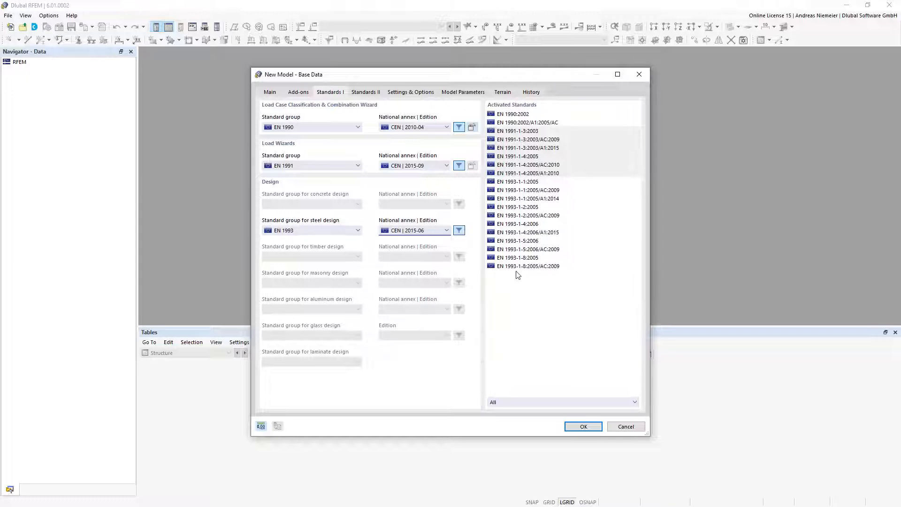
click(594, 428)
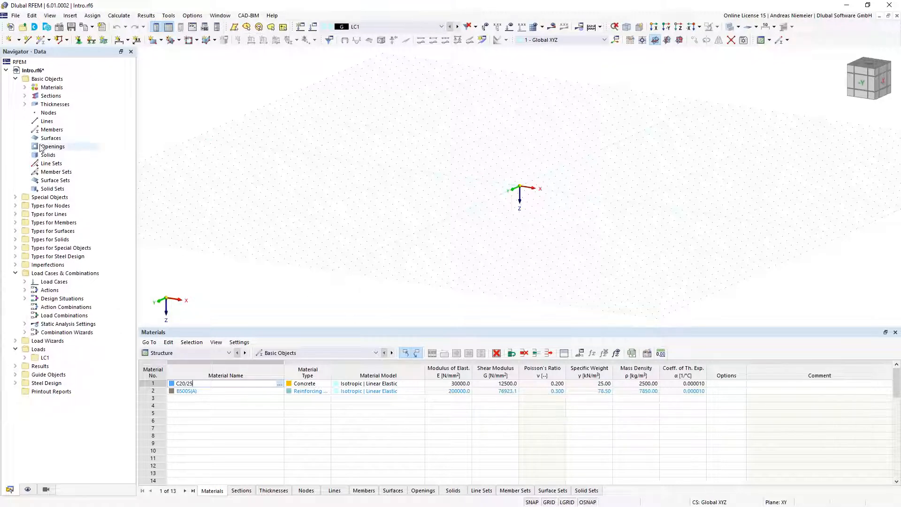
Collapse the Basic Objects, Load Cases & Combinations and Loads folders in the model data tree.
click(16, 79)
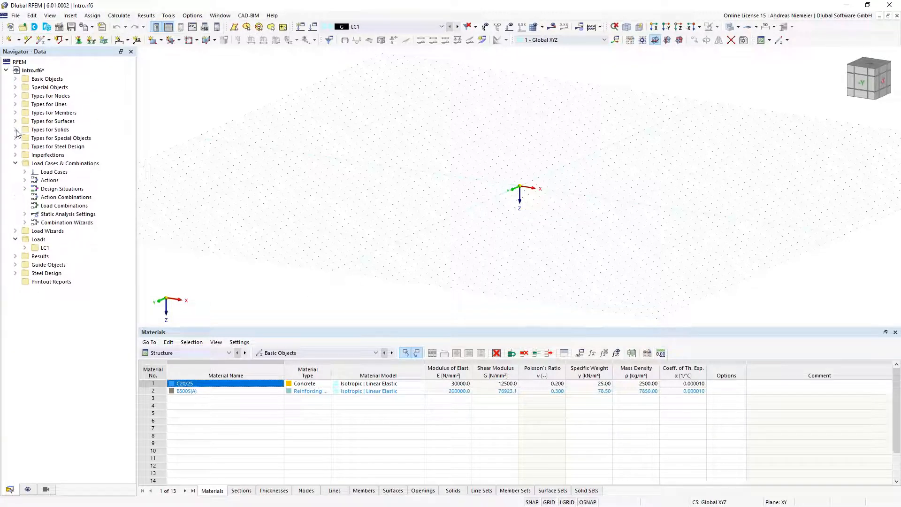
click(15, 163)
click(16, 180)
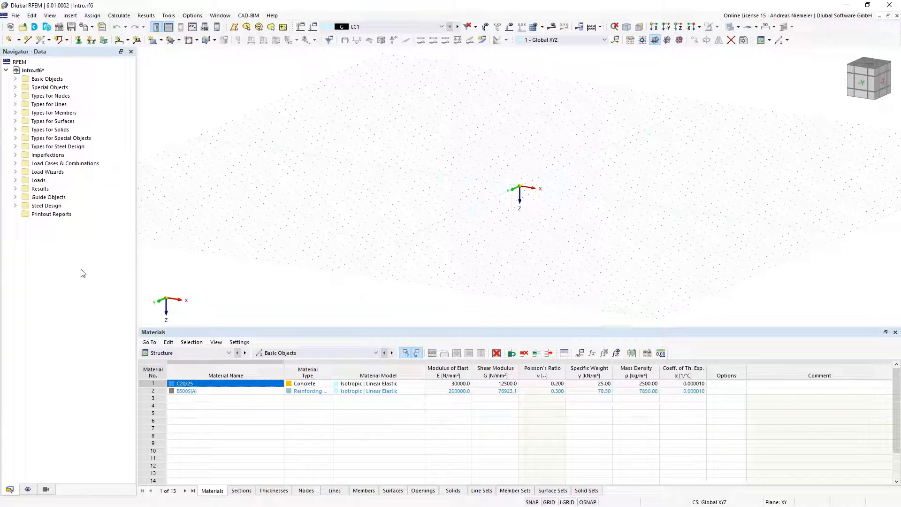
Examine how nodes and members under Basic Objects relate to the Types for Nodes and Types for Members entries.
click(15, 79)
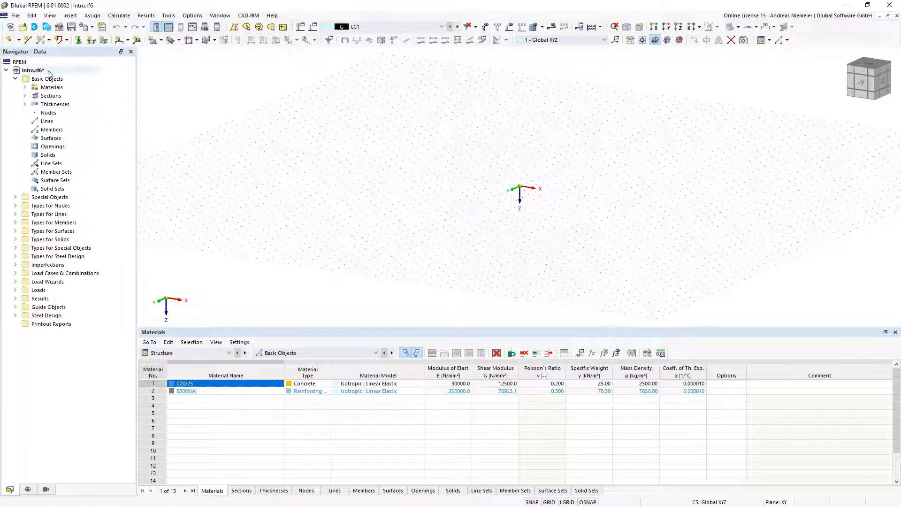
click(48, 113)
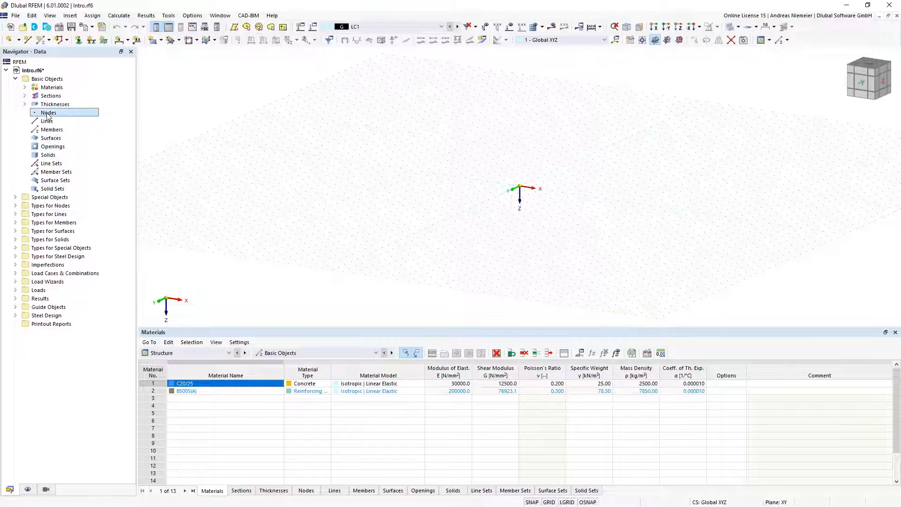
click(15, 206)
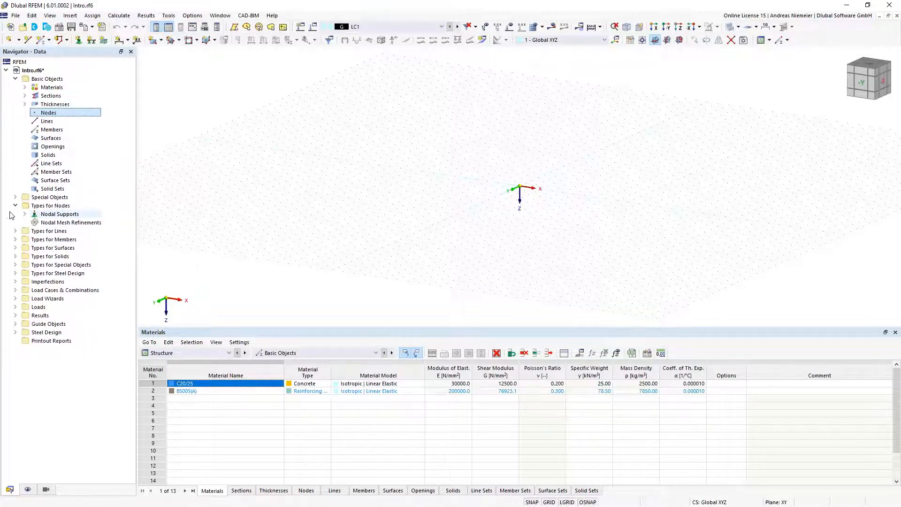
click(52, 129)
click(15, 206)
click(16, 223)
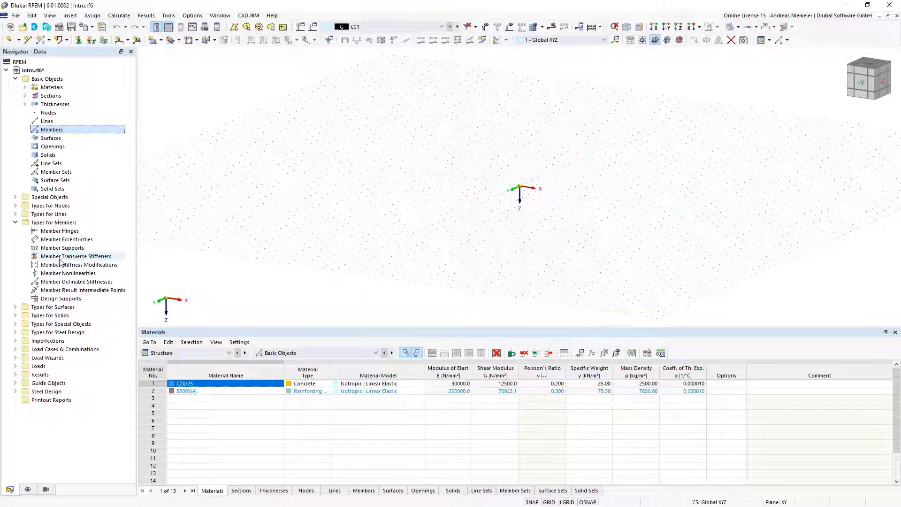
click(16, 222)
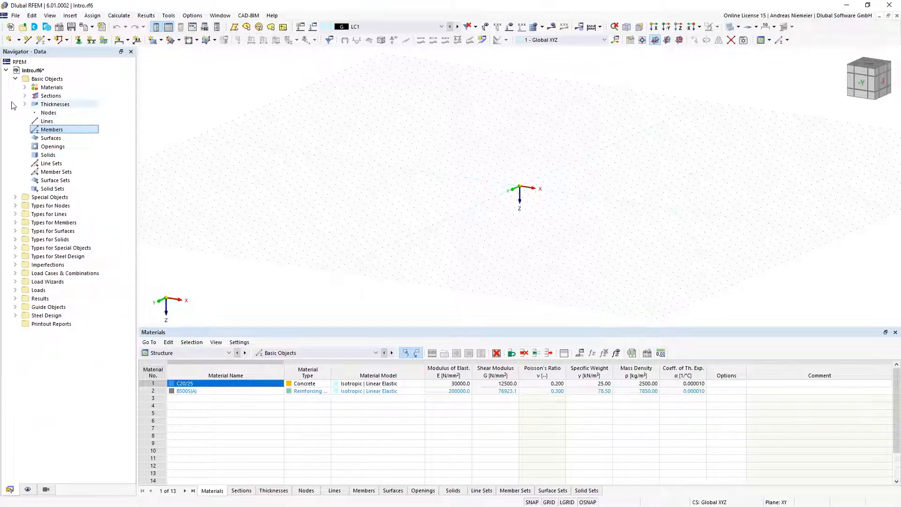
click(15, 79)
Look through the table categories and their object groups, keeping the Structure tables on Basic Objects.
click(194, 352)
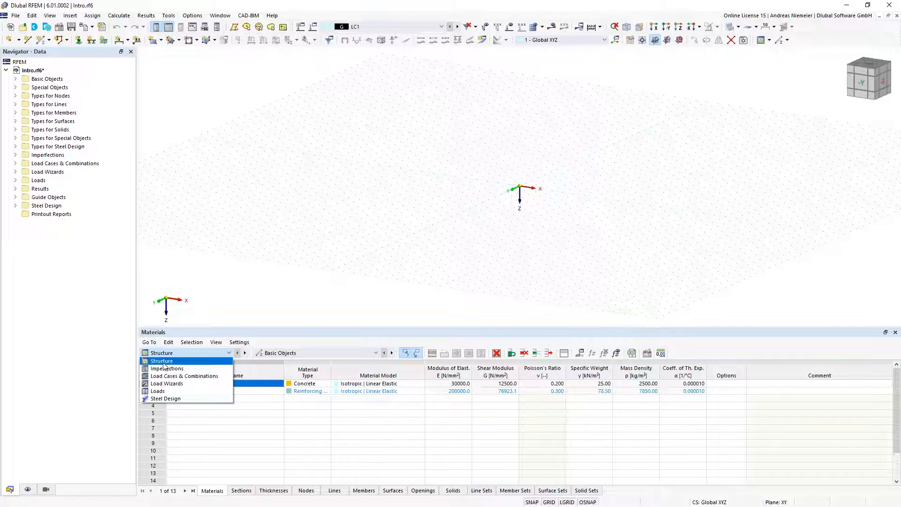
click(300, 352)
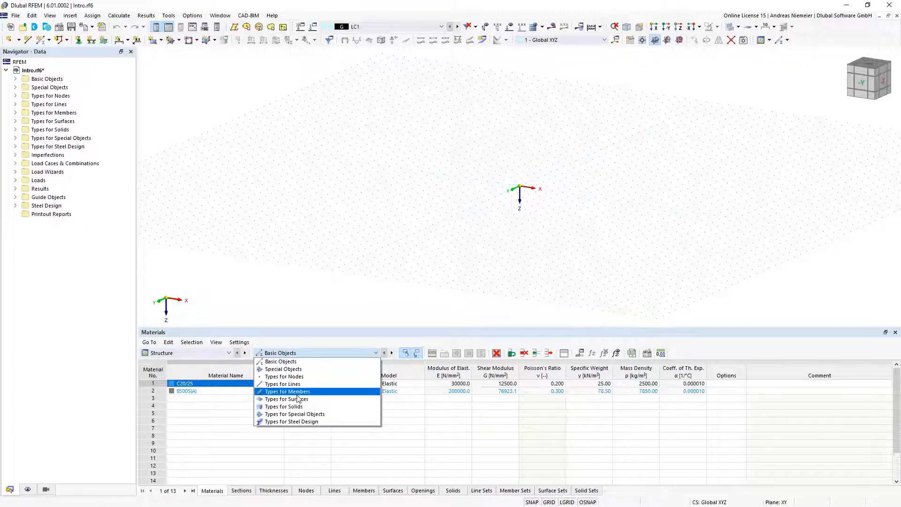
click(281, 361)
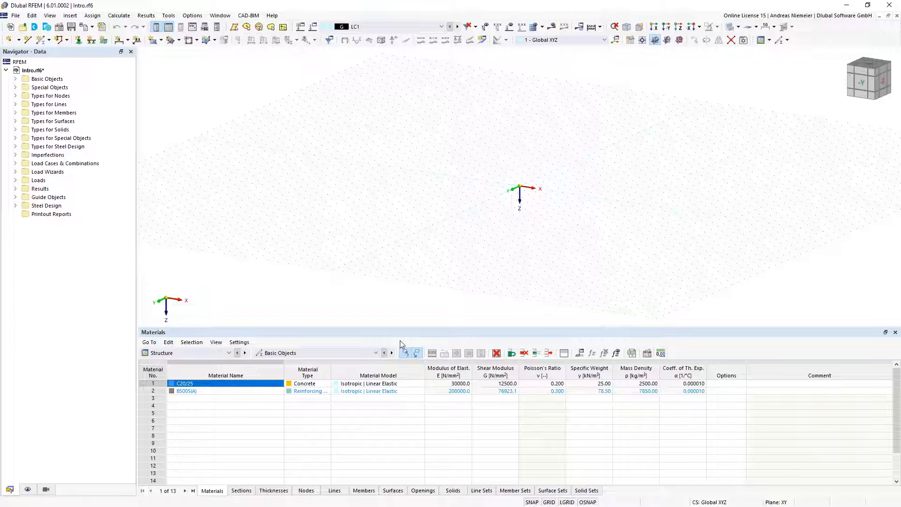
Start a new beam member and choose the HE 200 A section from the EN 10365:2017 HE A series.
click(41, 41)
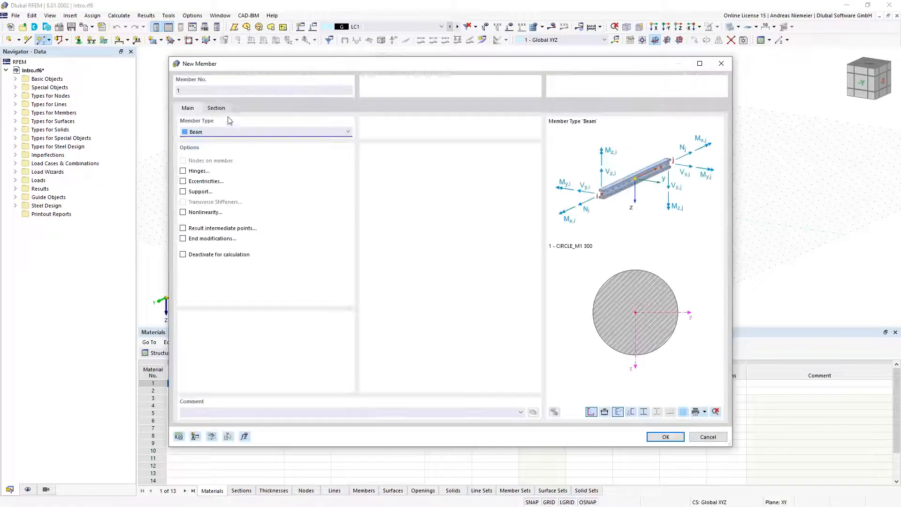
click(217, 107)
click(480, 332)
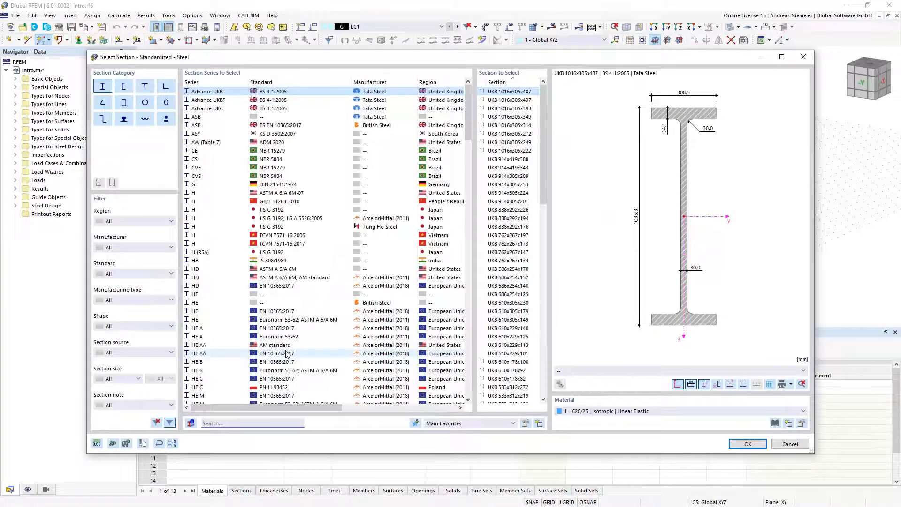
click(263, 331)
click(499, 133)
Assign S355 from the EN 10025-2:2004-11 Steel S series as the section material and accept the member settings.
key(Return)
click(462, 100)
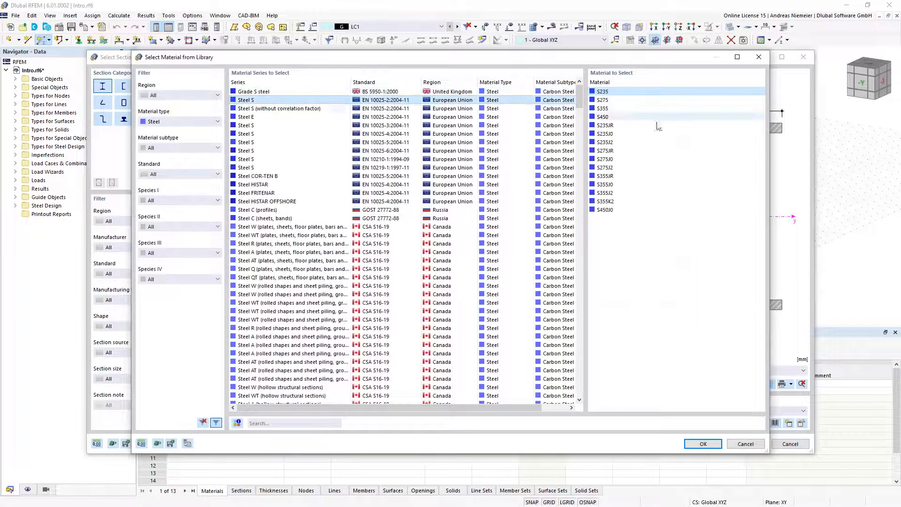
click(616, 109)
click(701, 444)
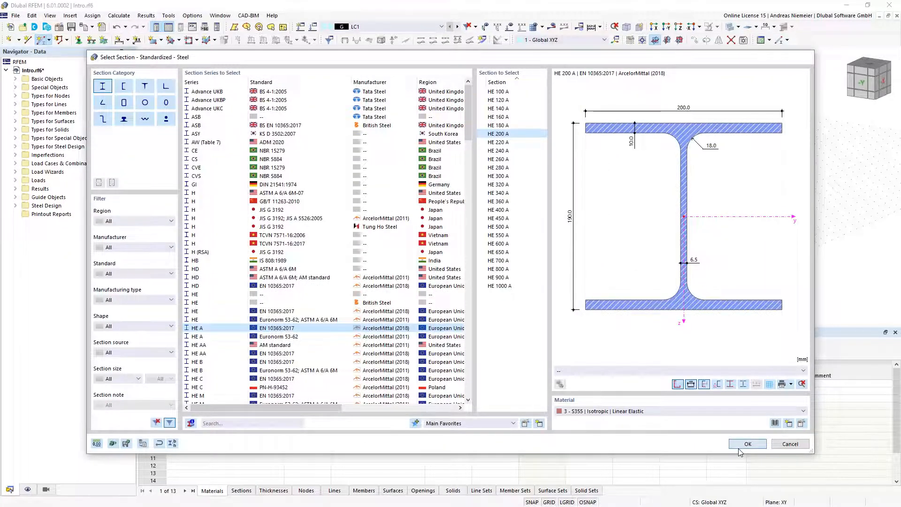
click(747, 444)
click(664, 436)
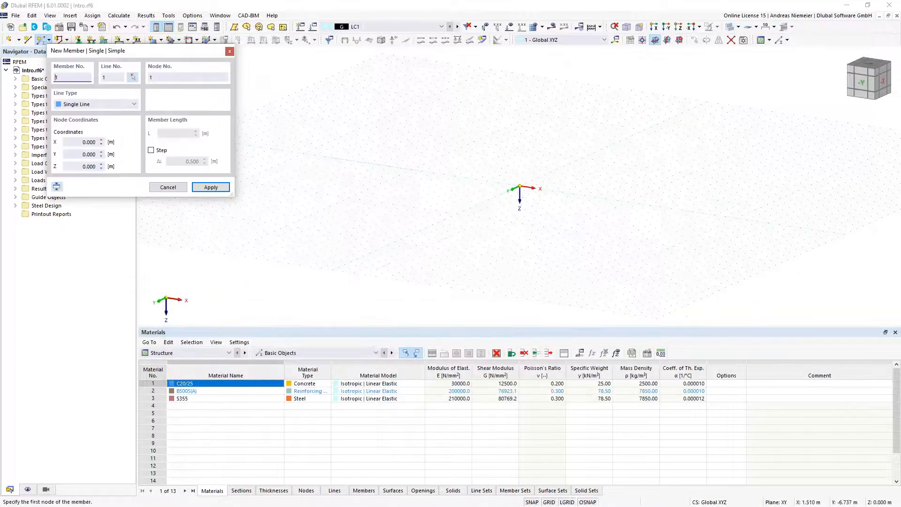
Place the single member along the X axis from the origin to X 7.000 m, Y 0.000 m, Z 0.000 m.
scroll(533, 201, up, 4)
click(507, 173)
click(637, 193)
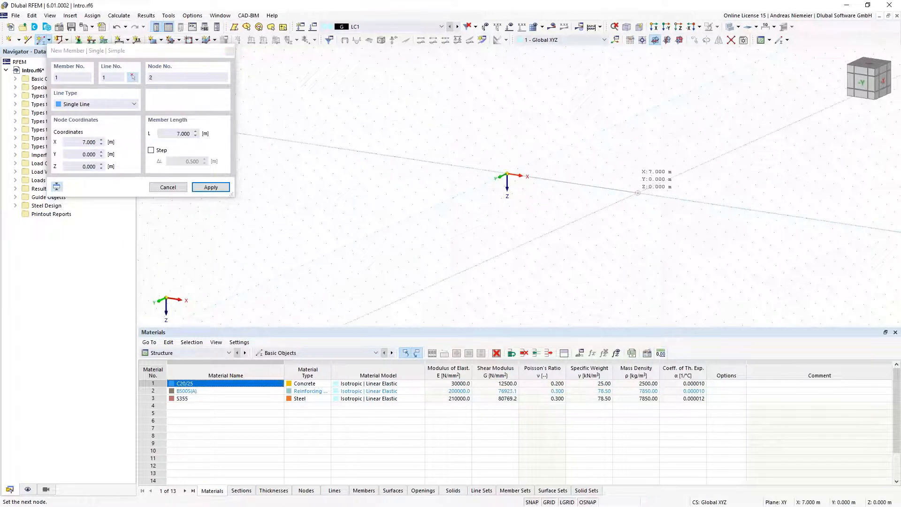
Finish the member placement and assign nodal support 2, fixed in all displacements and rotations, to both end nodes of the beam.
key(Escape)
scroll(630, 220, down, 1)
middle_drag(591, 209, 453, 224)
scroll(492, 221, up, 6)
middle_drag(289, 215, 351, 229)
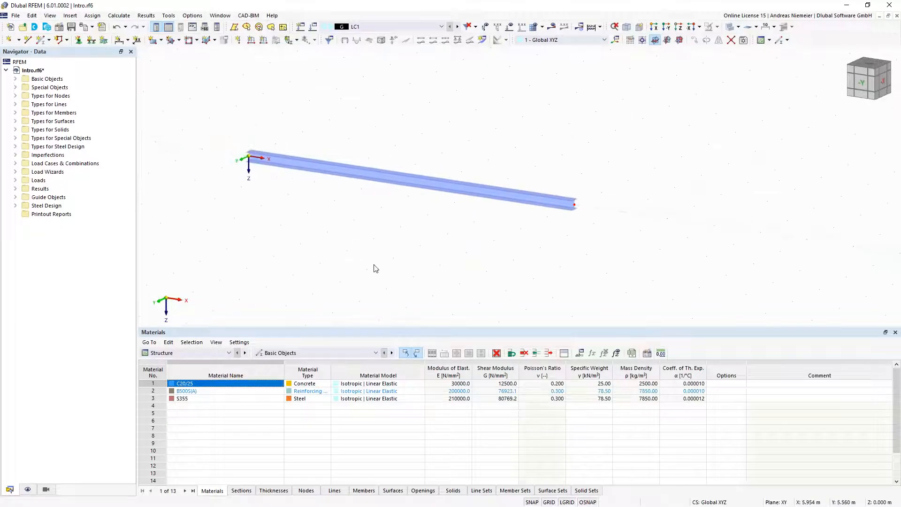
click(78, 40)
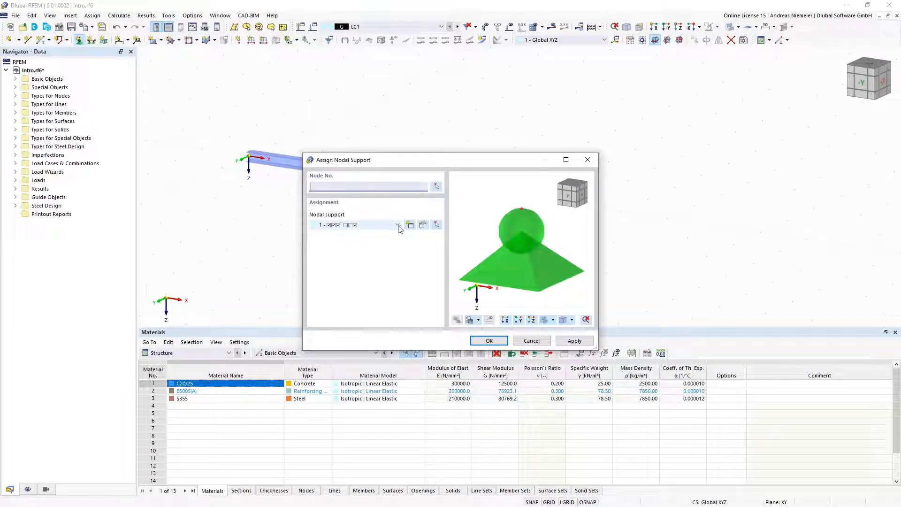
click(394, 225)
click(375, 249)
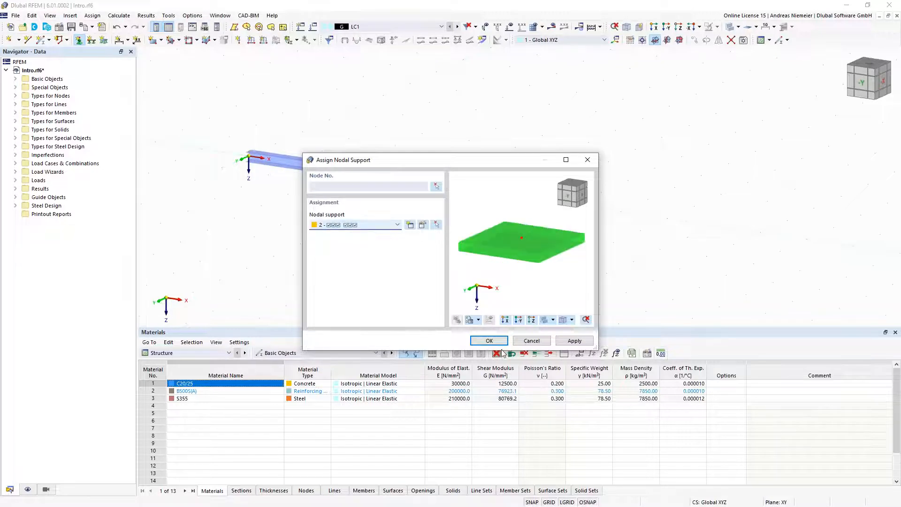
click(489, 340)
drag(661, 230, 680, 236)
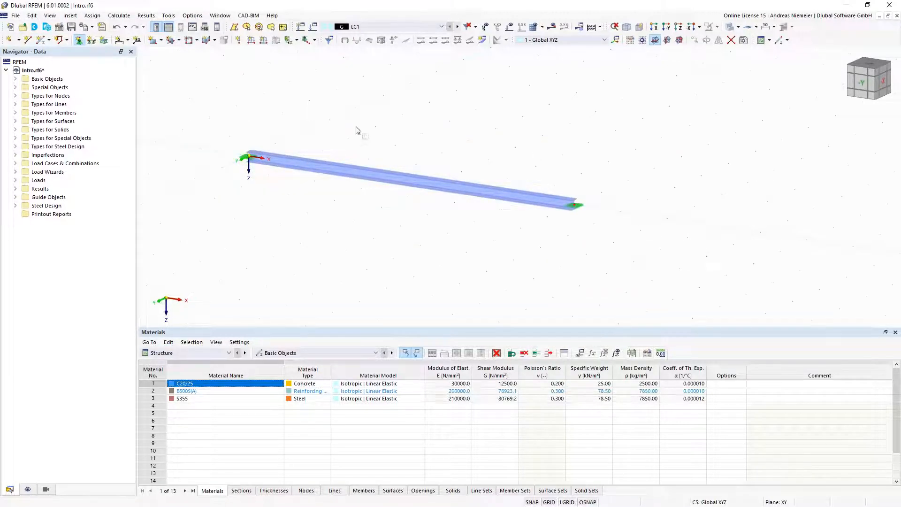
Apply a uniform member load of 10 kN/m in direction ZL to the beam in load case LC1.
click(264, 40)
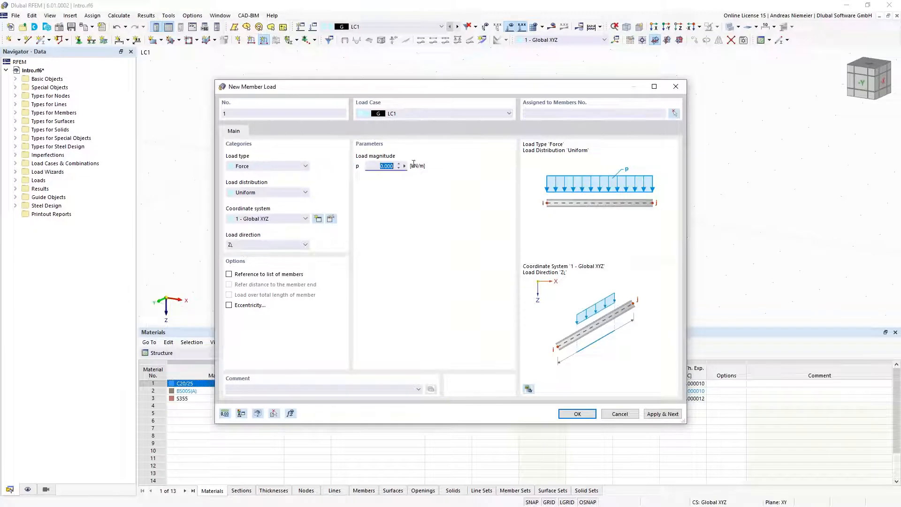
text(10)
click(593, 414)
click(484, 190)
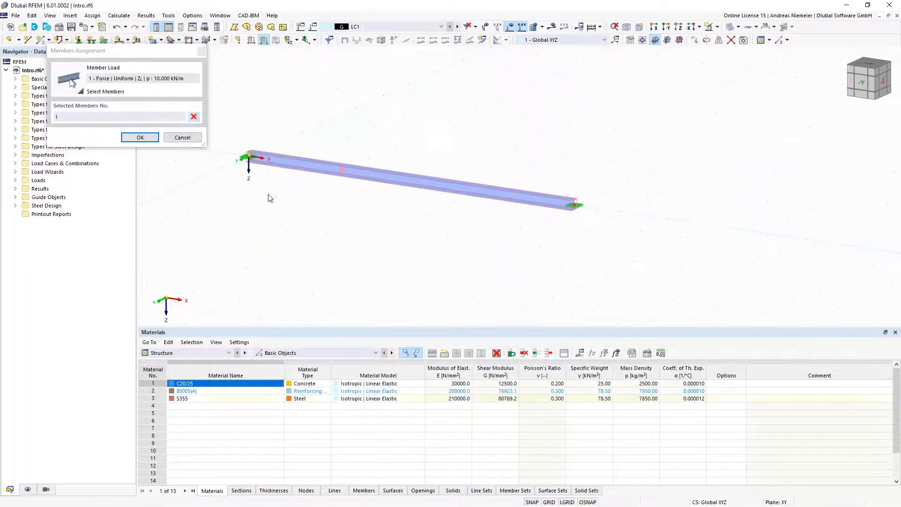
click(140, 138)
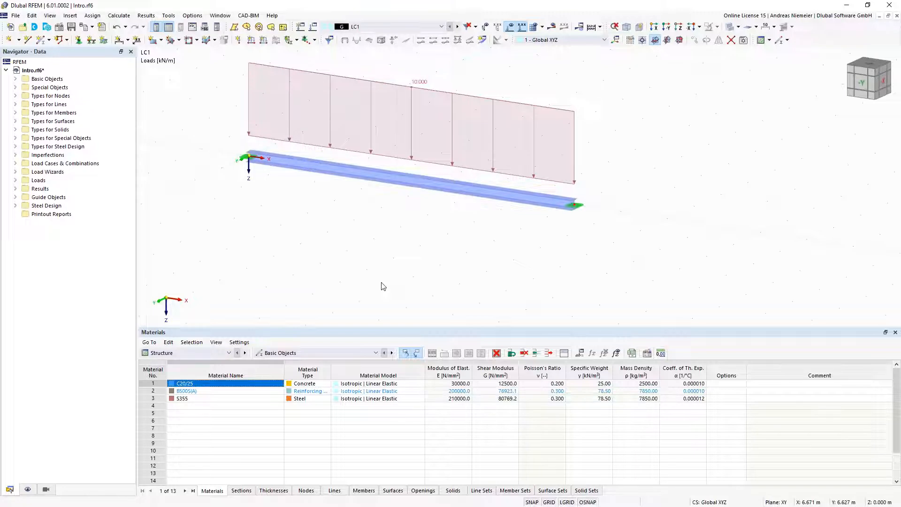
middle_drag(386, 220, 407, 274)
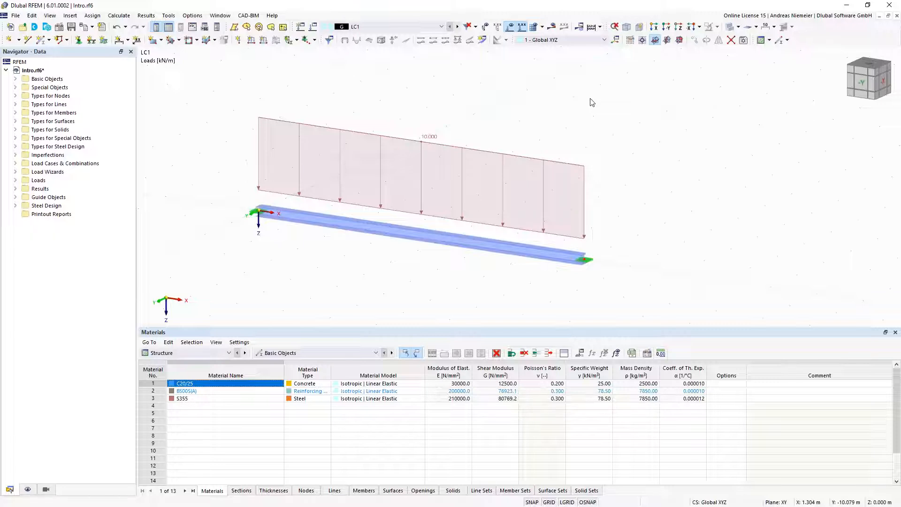
Calculate the model and hide the loads so that only the deformation results are displayed on the beam.
click(592, 27)
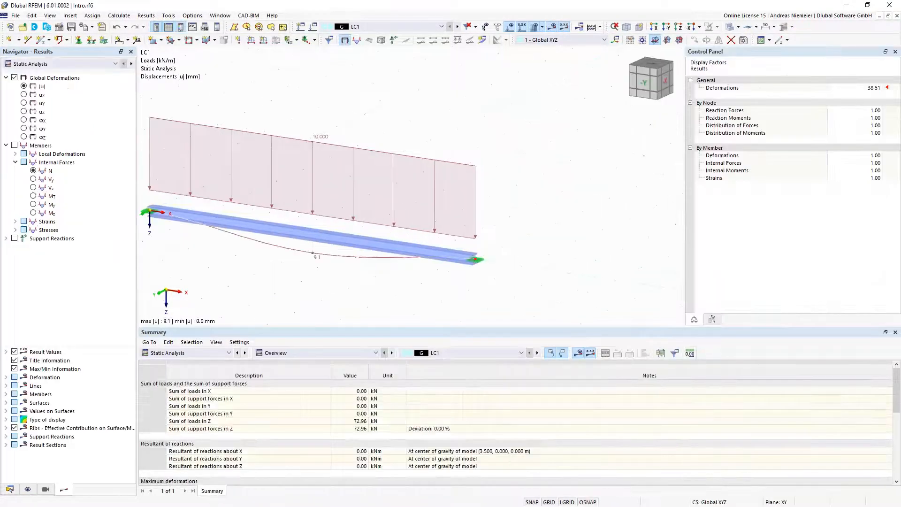
scroll(327, 291, down, 2)
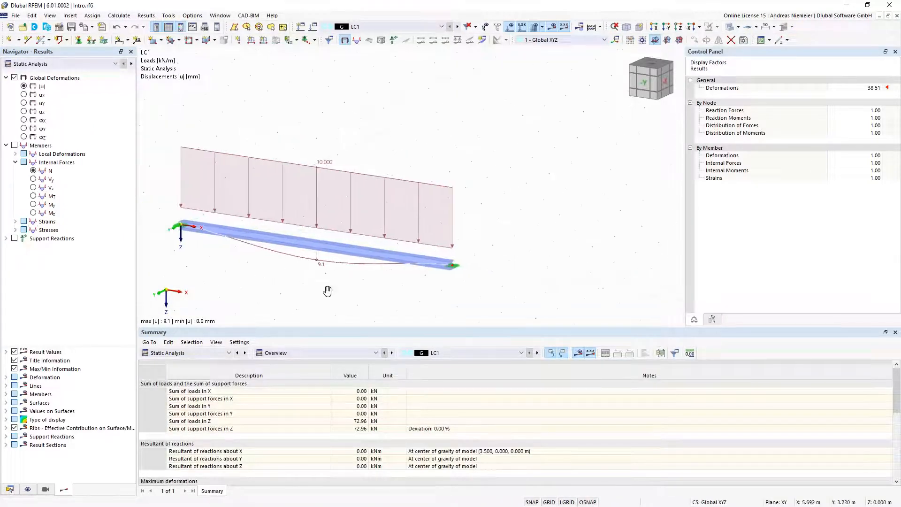
middle_drag(327, 291, 384, 263)
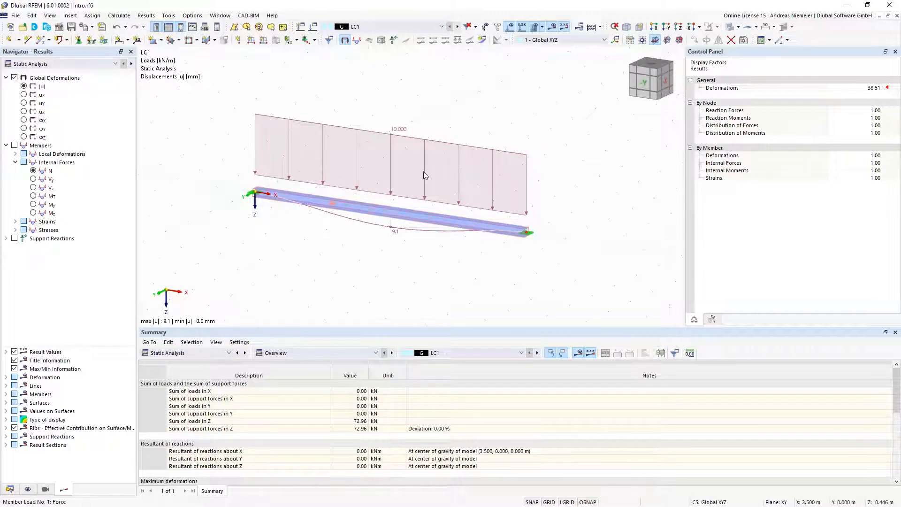
click(509, 26)
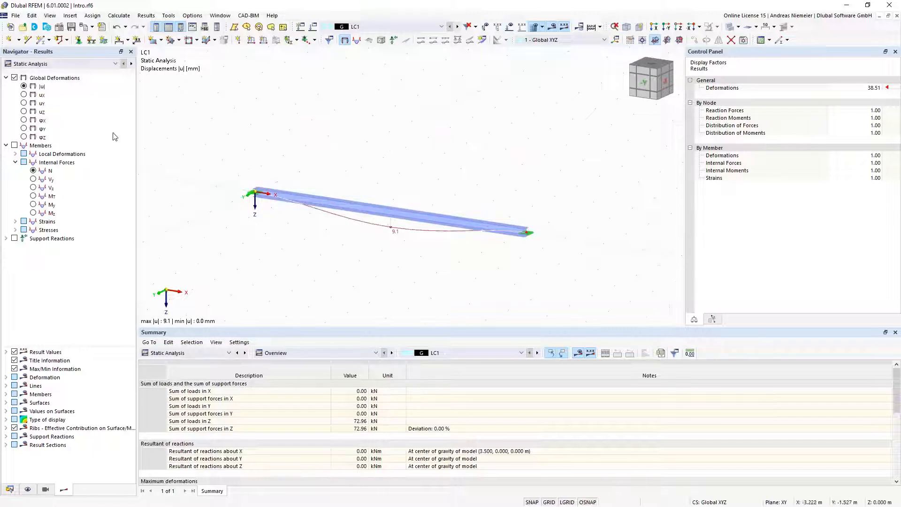
Display the My bending moment diagram of the beam with the member rendered as a line.
click(37, 205)
click(738, 26)
click(756, 33)
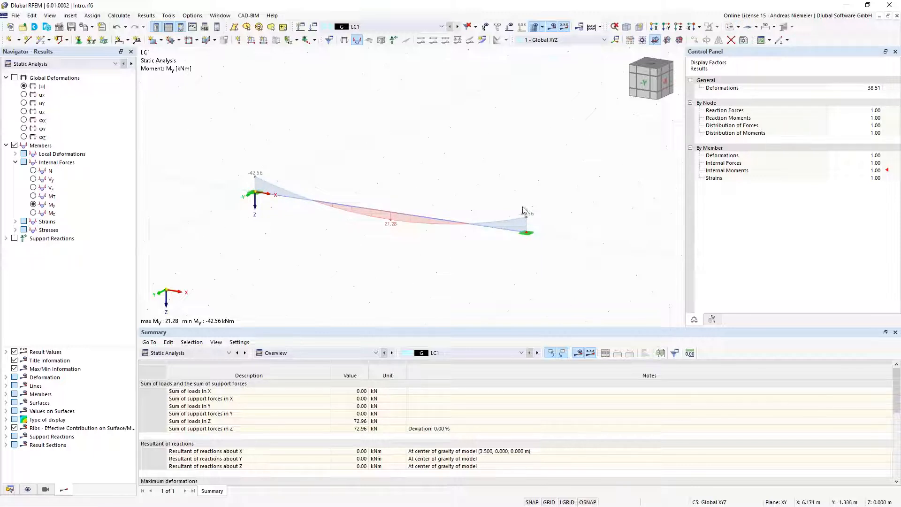
Switch to the Steel Design results and display the Section Proof, Serviceability and Ratio Envelope diagrams together on the beam.
click(104, 64)
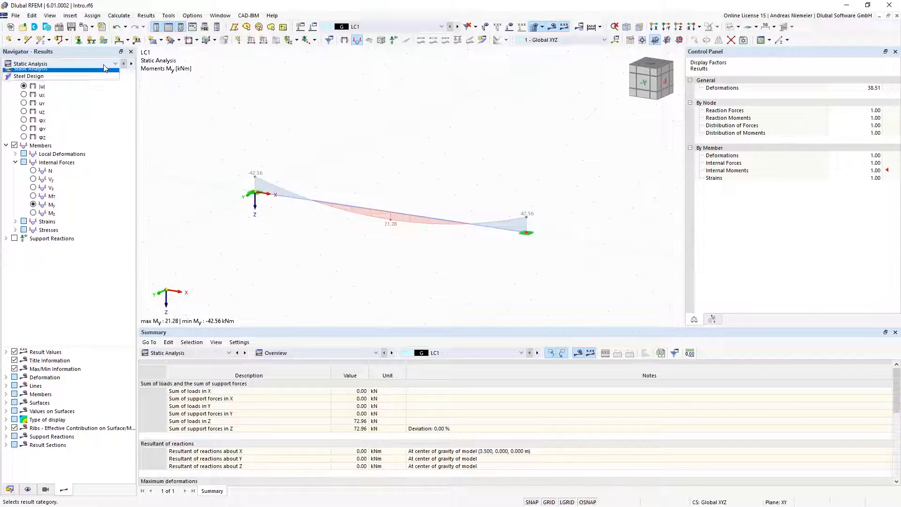
click(35, 80)
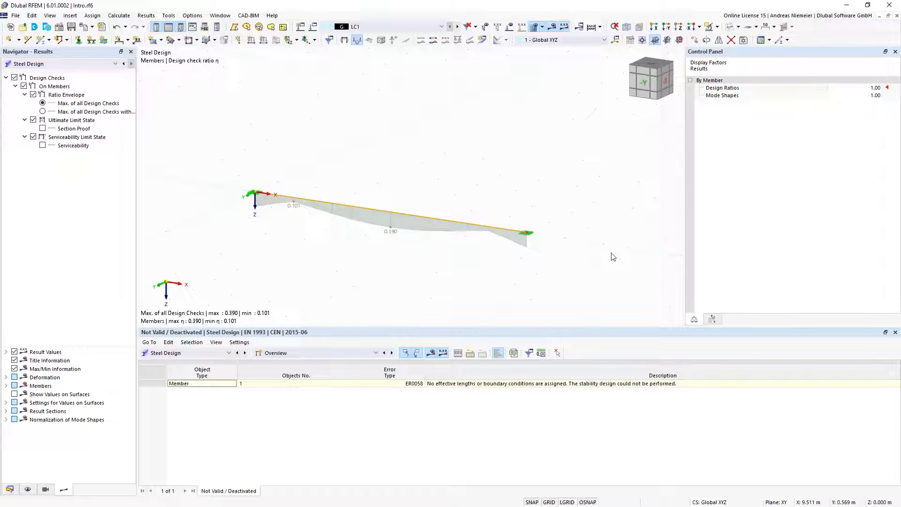
click(33, 94)
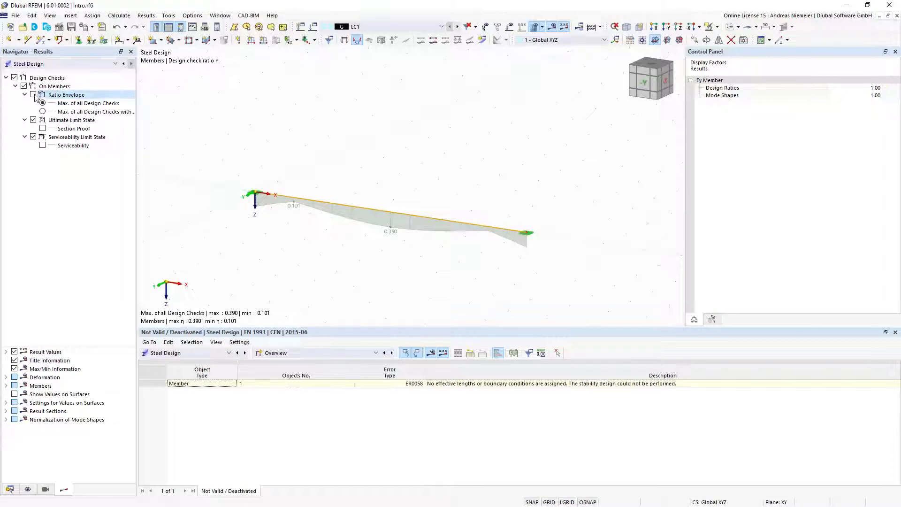
click(42, 129)
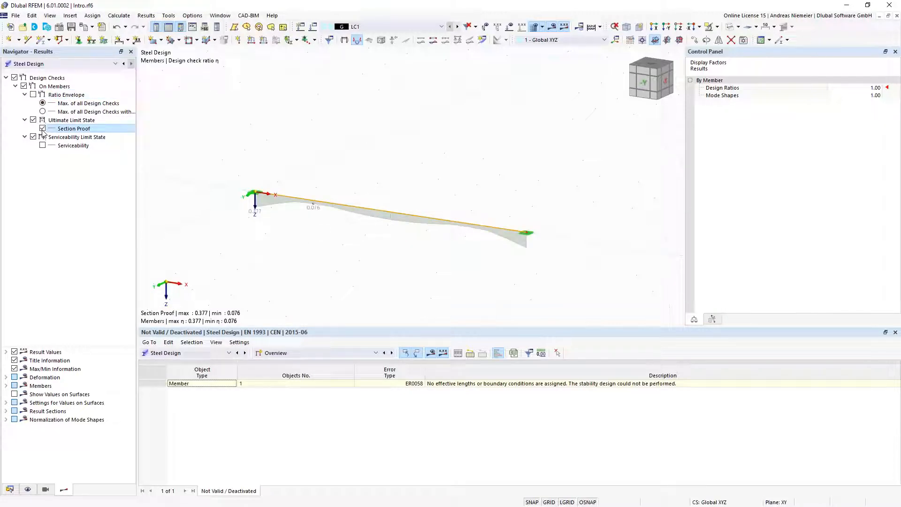
click(43, 145)
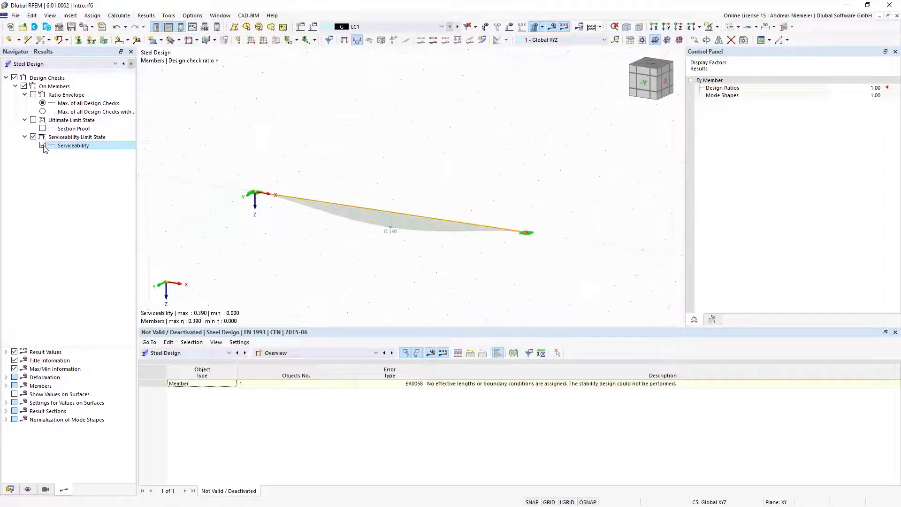
click(42, 129)
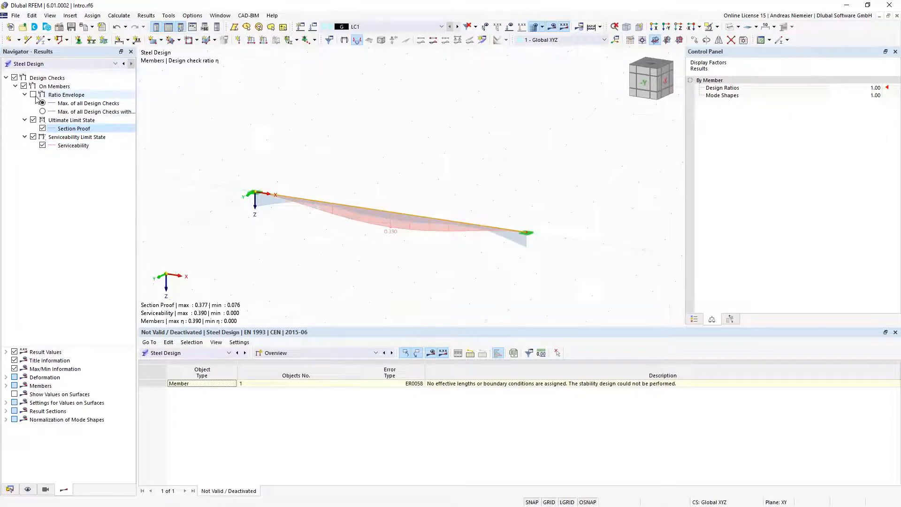
click(33, 94)
scroll(298, 213, up, 3)
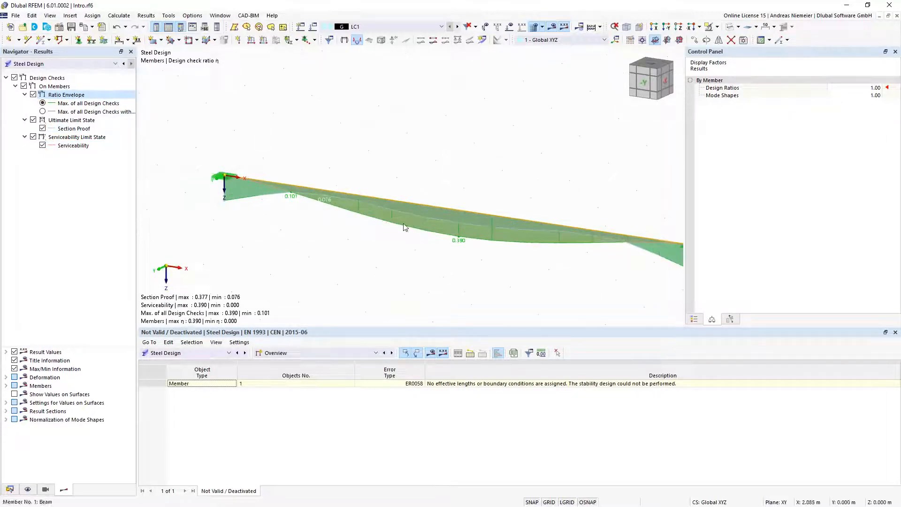
scroll(522, 270, down, 2)
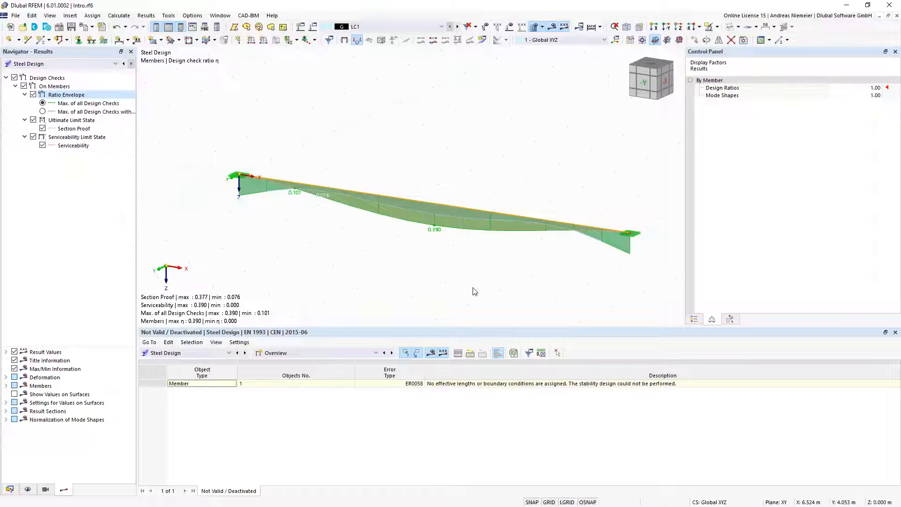
Review the Design Ratios on Members tables by design situation and by loading, ending with the table by member.
click(338, 353)
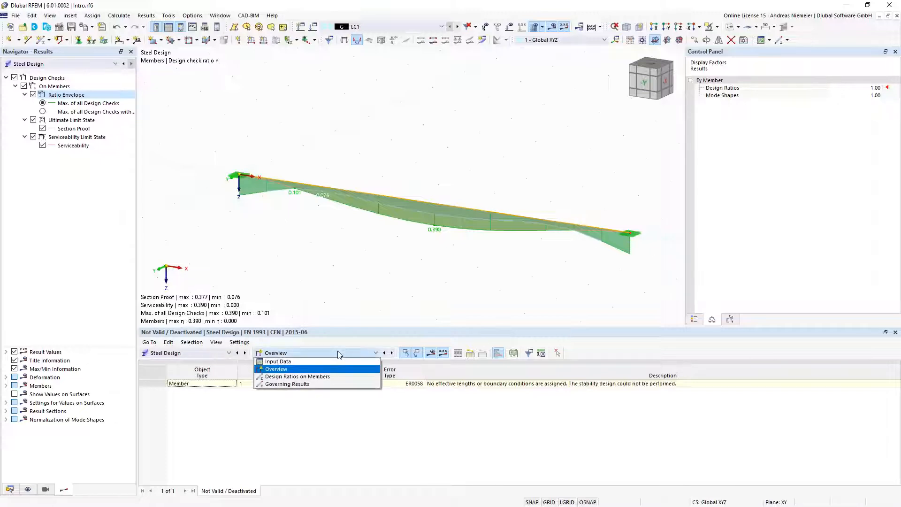
click(338, 376)
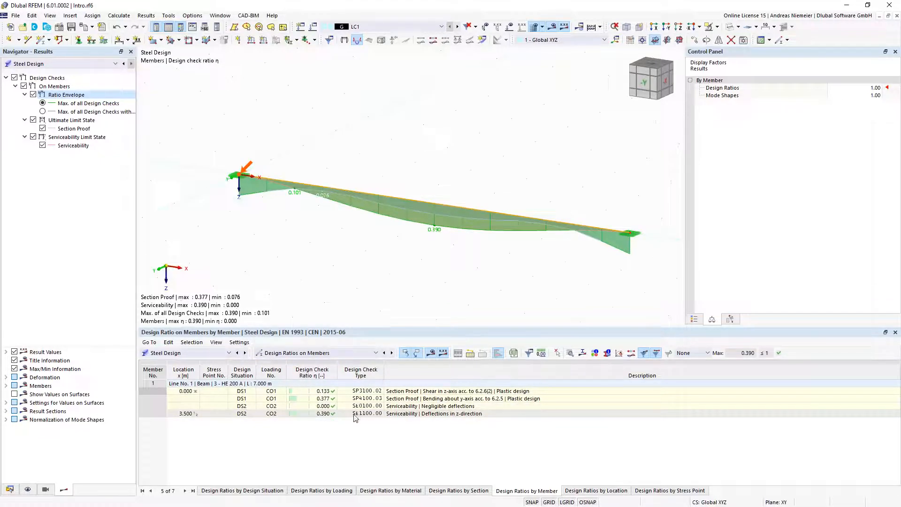
click(243, 491)
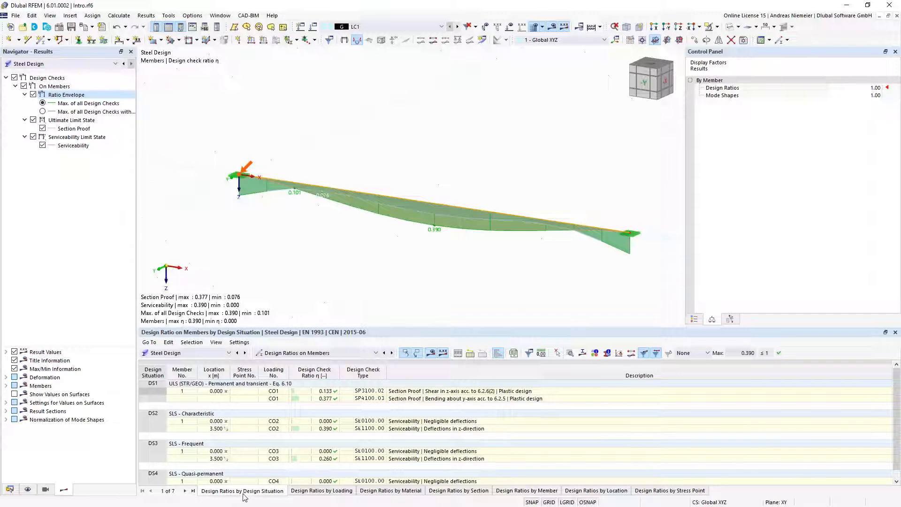
click(334, 492)
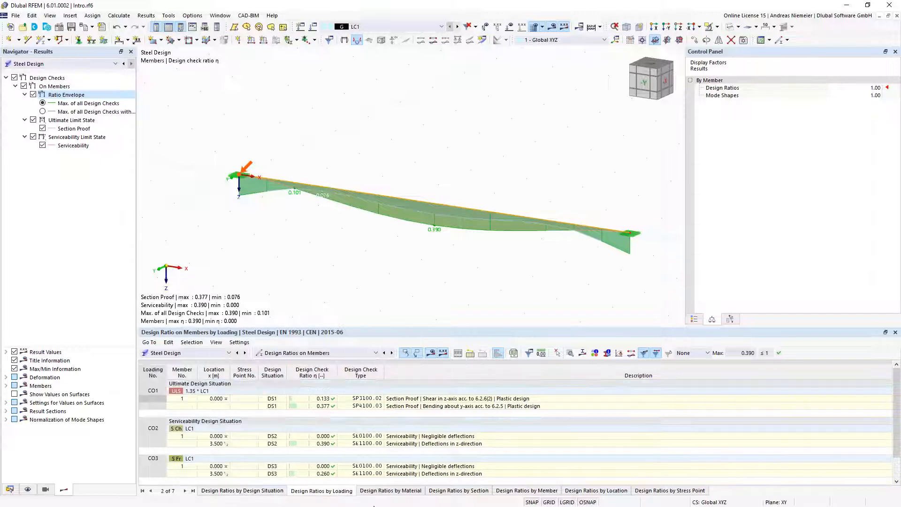
click(526, 491)
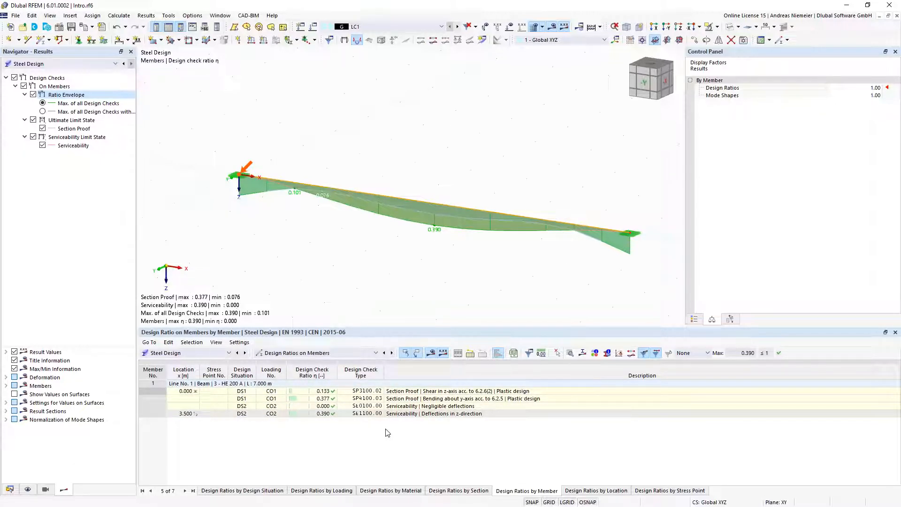
Open the design check details for bending about the y-axis and examine the internal forces, section properties and section classification.
click(401, 399)
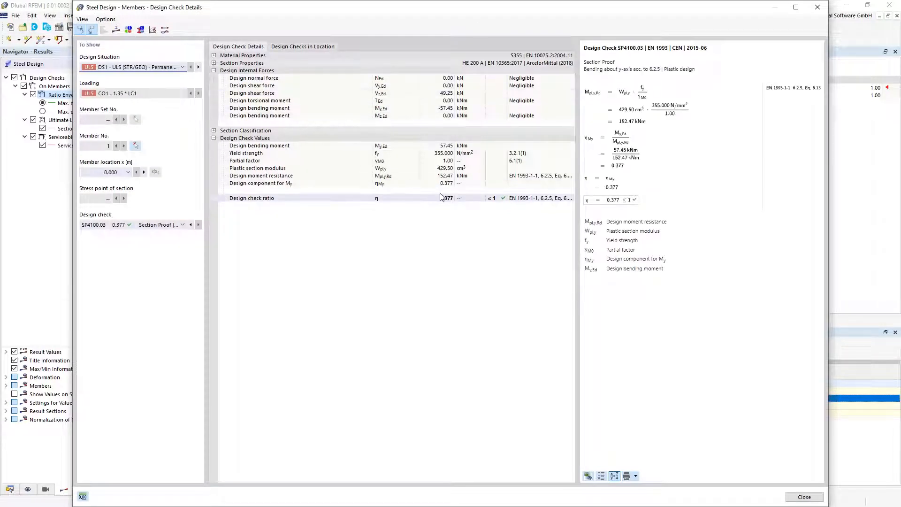
click(446, 109)
click(446, 115)
click(214, 62)
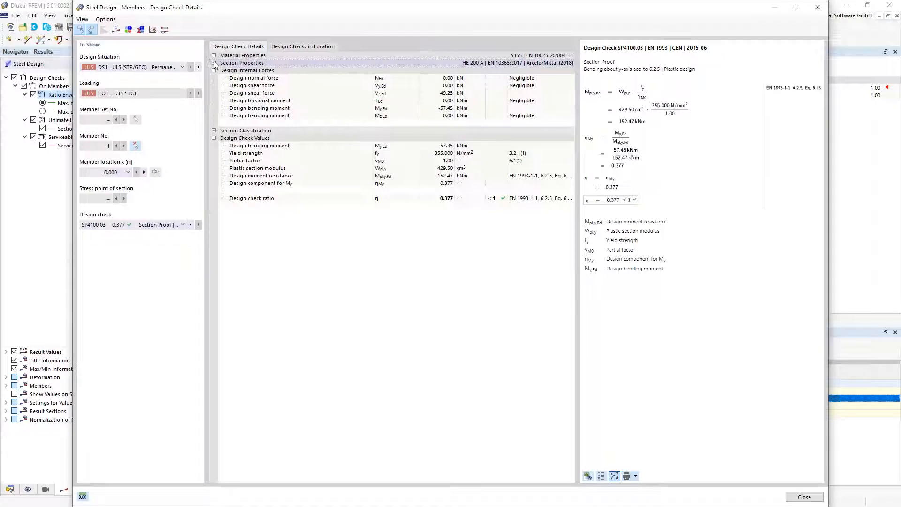
click(214, 62)
click(214, 63)
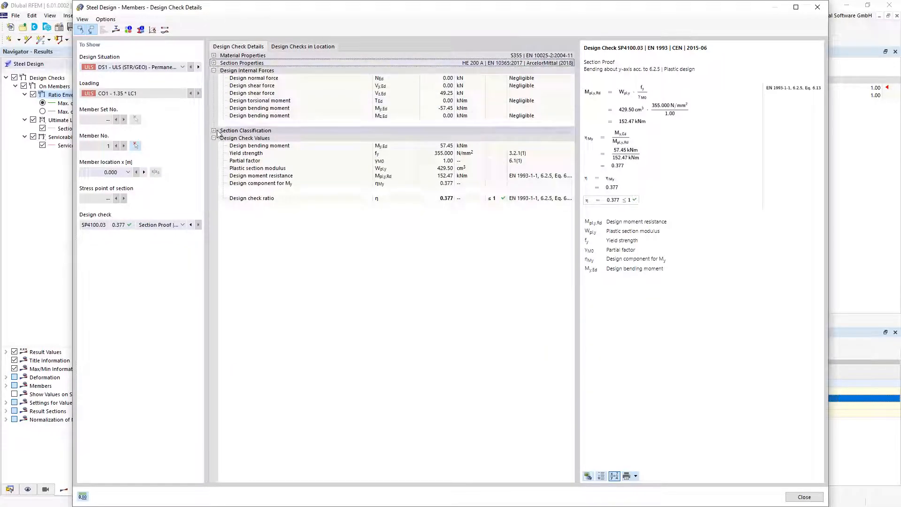
click(214, 131)
click(214, 131)
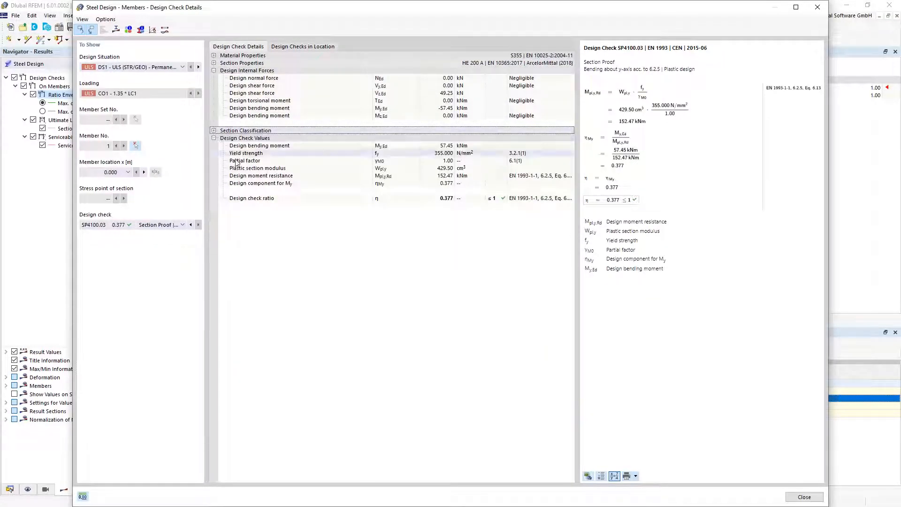
Trace the partial factor, moment resistance and design ratio in the check formulas, and toggle their numerical substitution off and on.
click(437, 160)
click(437, 175)
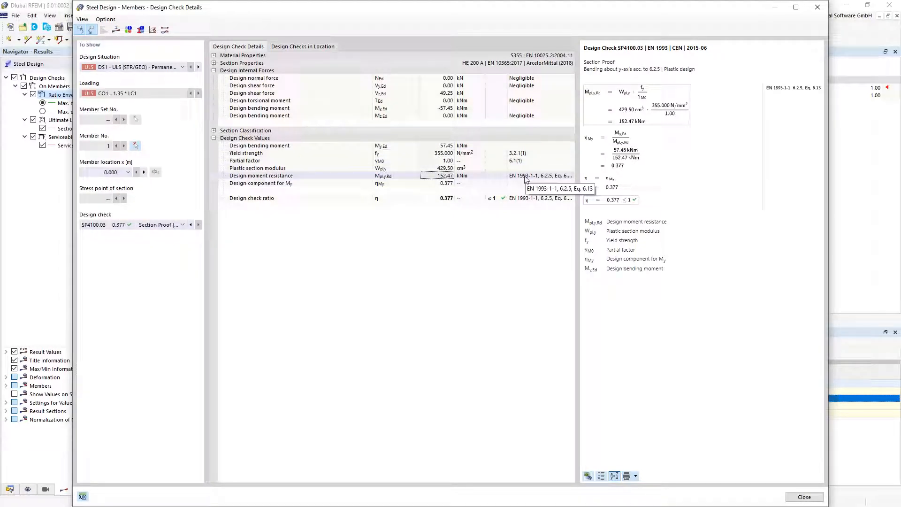
click(447, 199)
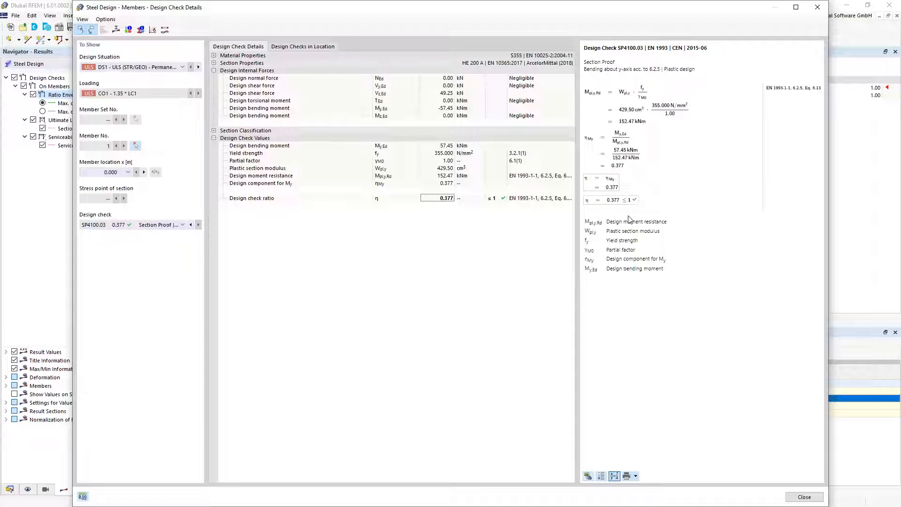
drag(593, 222, 593, 270)
click(622, 269)
click(614, 476)
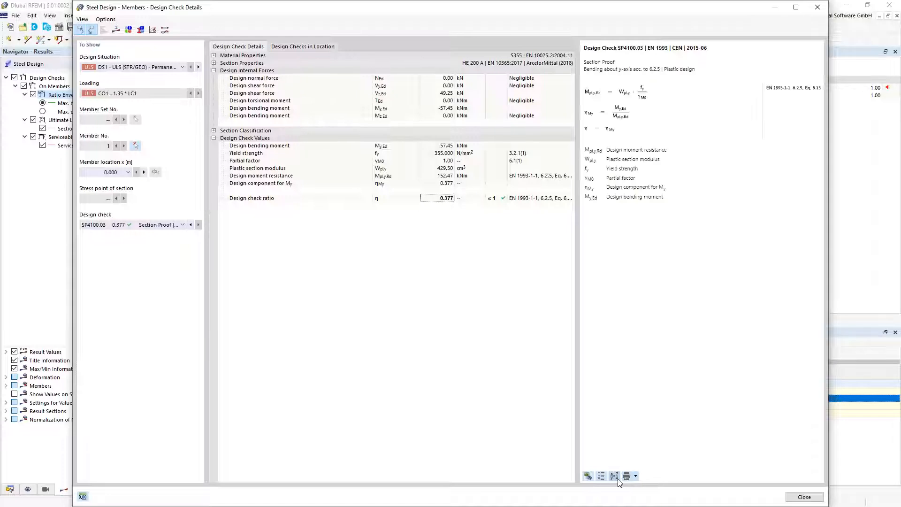
click(615, 476)
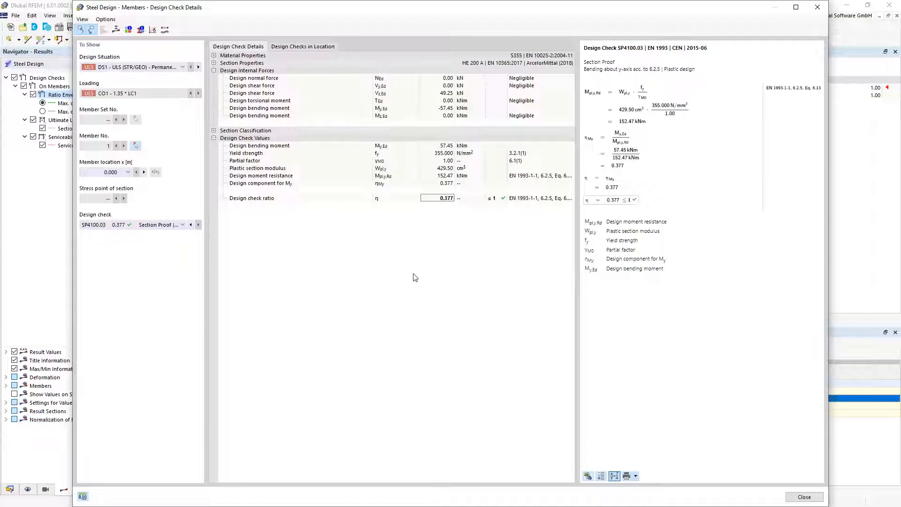
Open the result diagrams in the HE 200 A section for the bending design check.
click(116, 29)
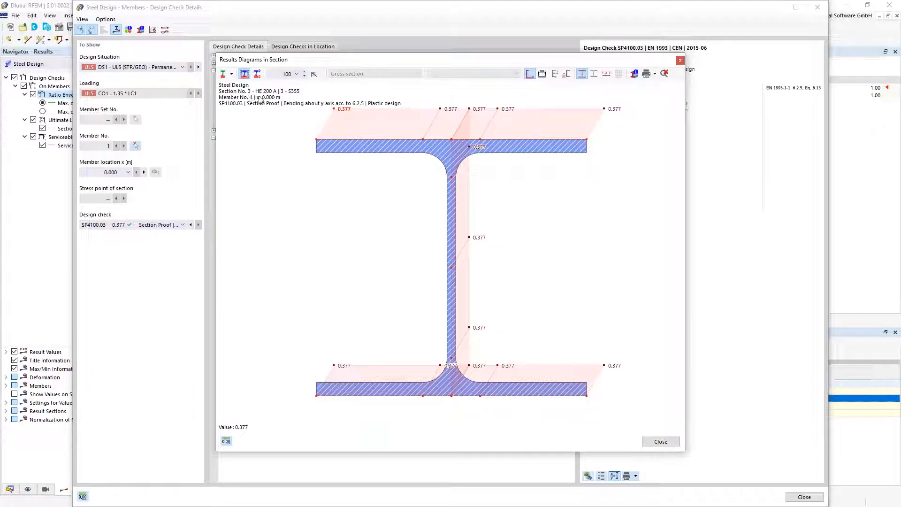
Display the section's normal stress from bending about the local y-axis, and switch the diagram to shear stress from the z-direction shear force.
click(233, 75)
click(313, 175)
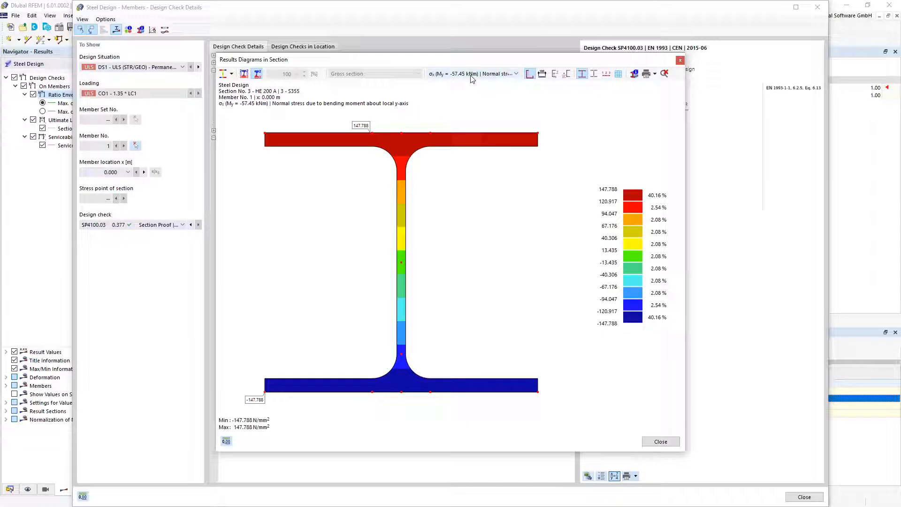
click(516, 75)
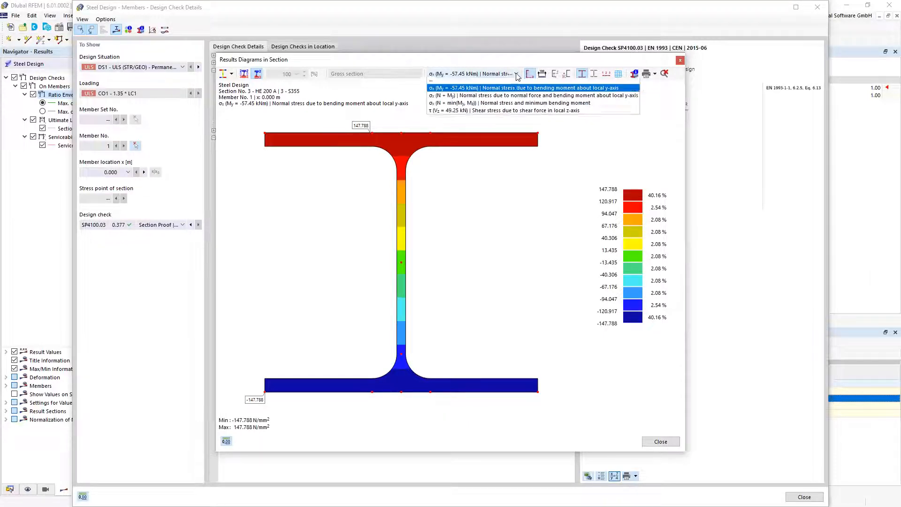
click(513, 108)
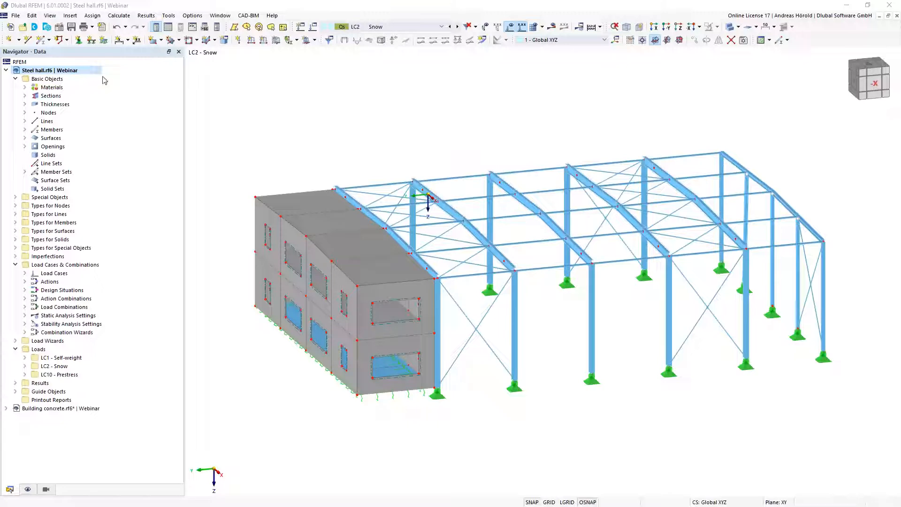
Look up the site's street address on the location map from the Steel hall model's parameters.
click(58, 28)
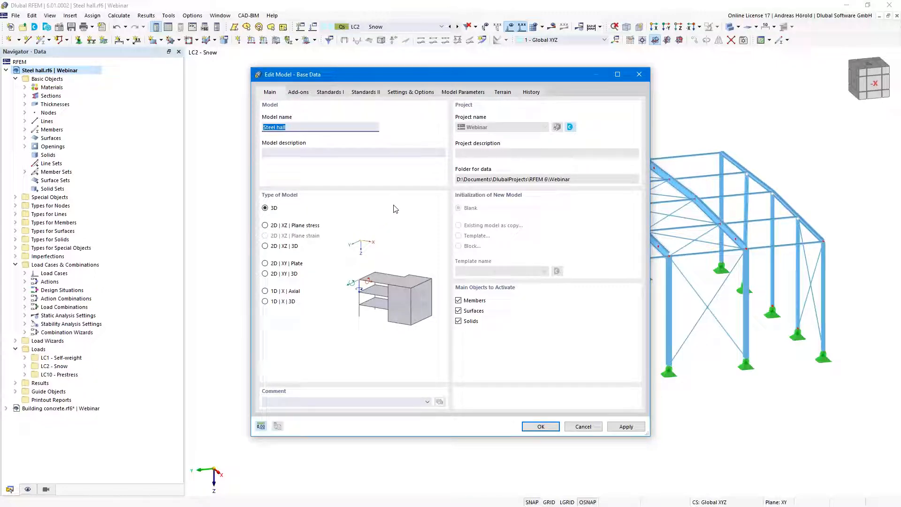
click(462, 93)
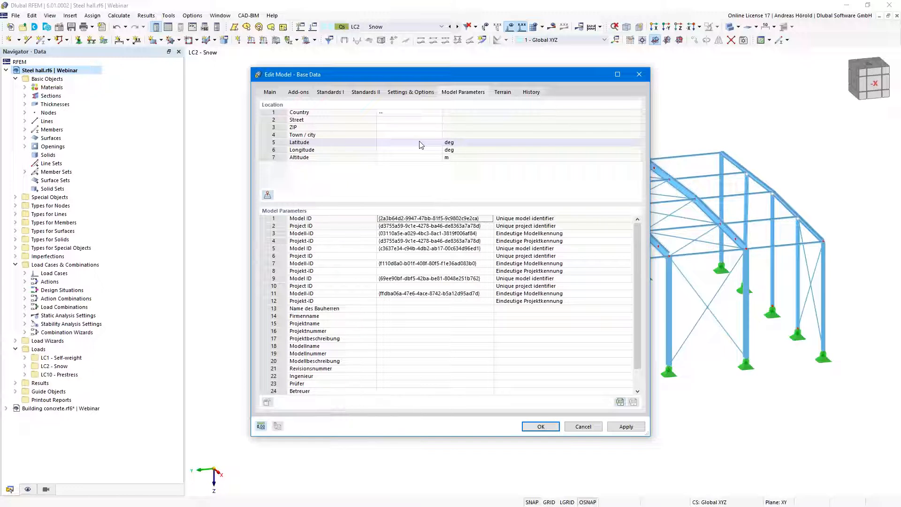
click(438, 116)
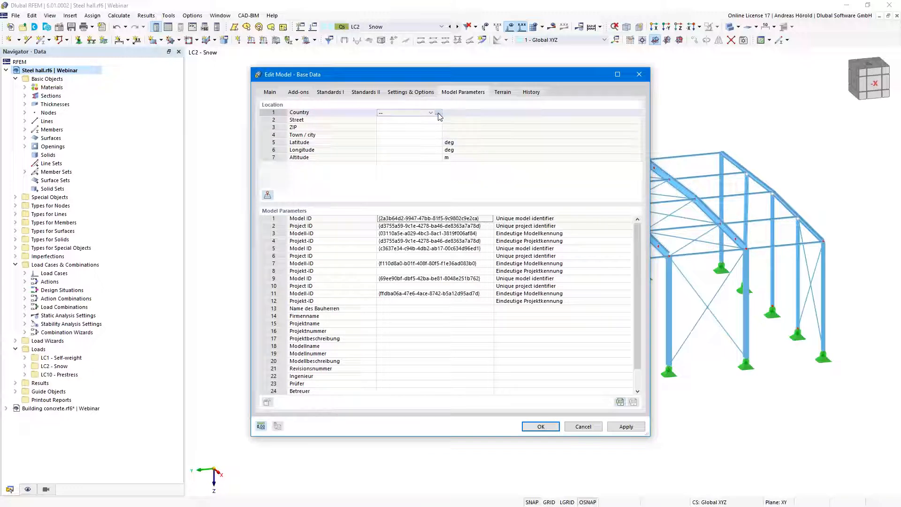
click(439, 114)
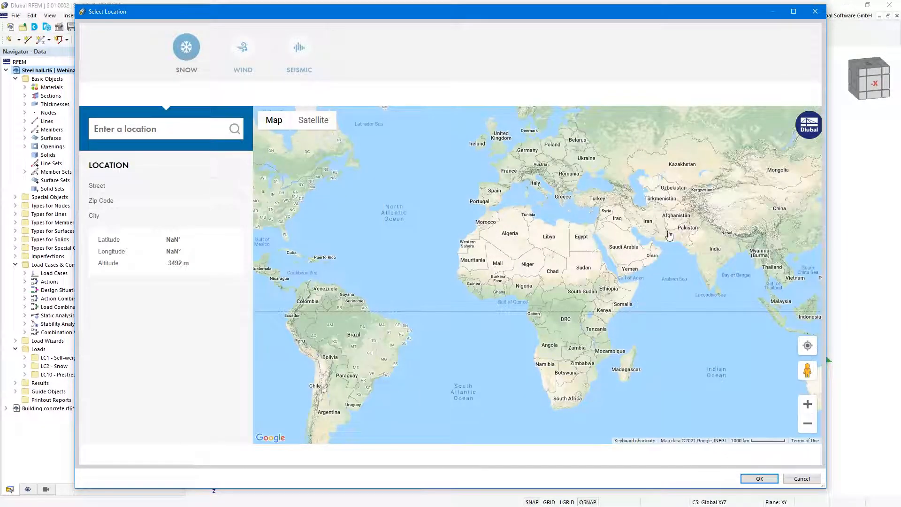
click(134, 129)
text(Am Zellwe)
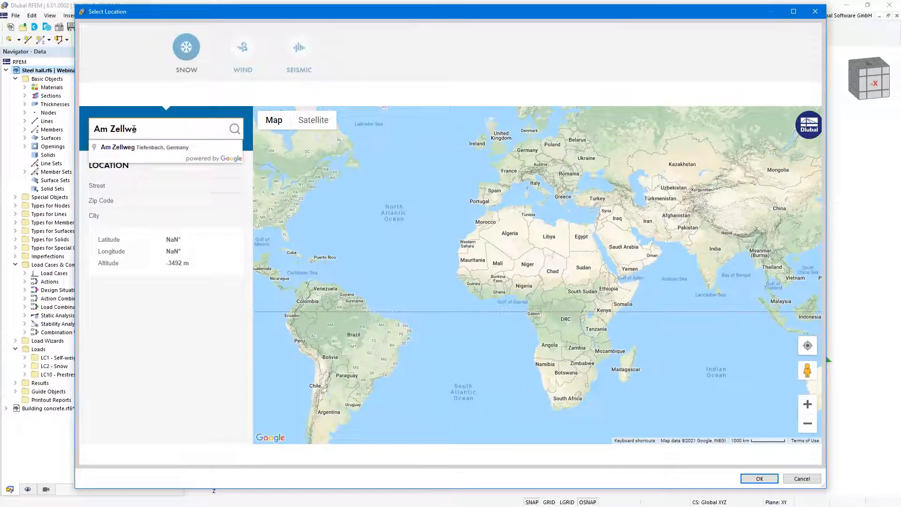
text(g 2)
click(159, 149)
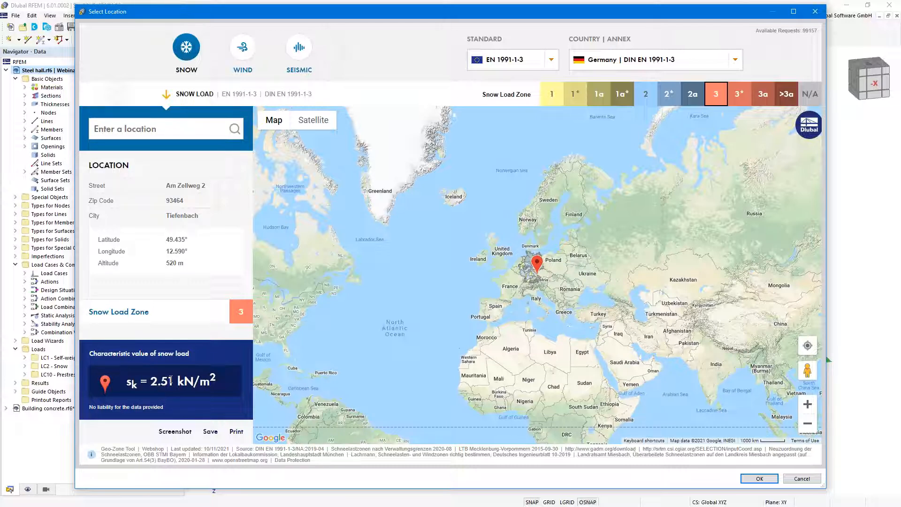
Check the wind and seismic zone maps for the chosen site and apply the location to the Steel hall model's base data.
click(244, 50)
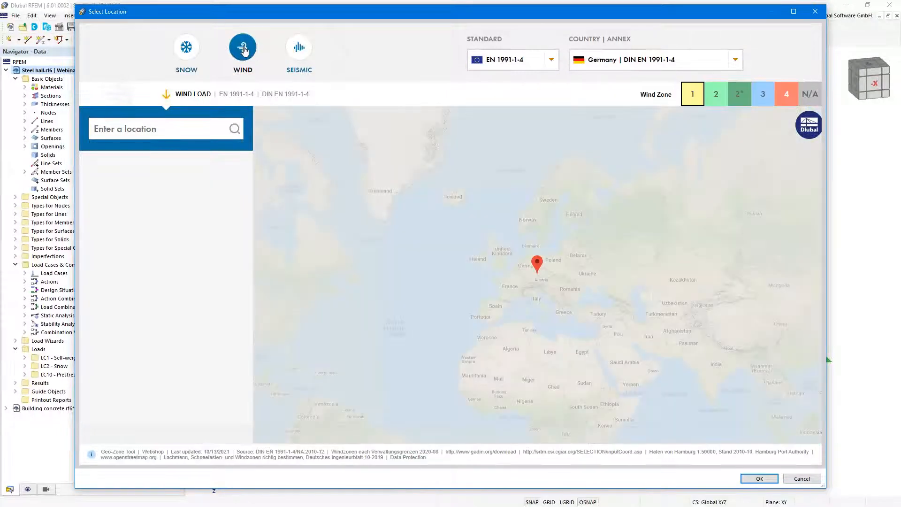
click(299, 47)
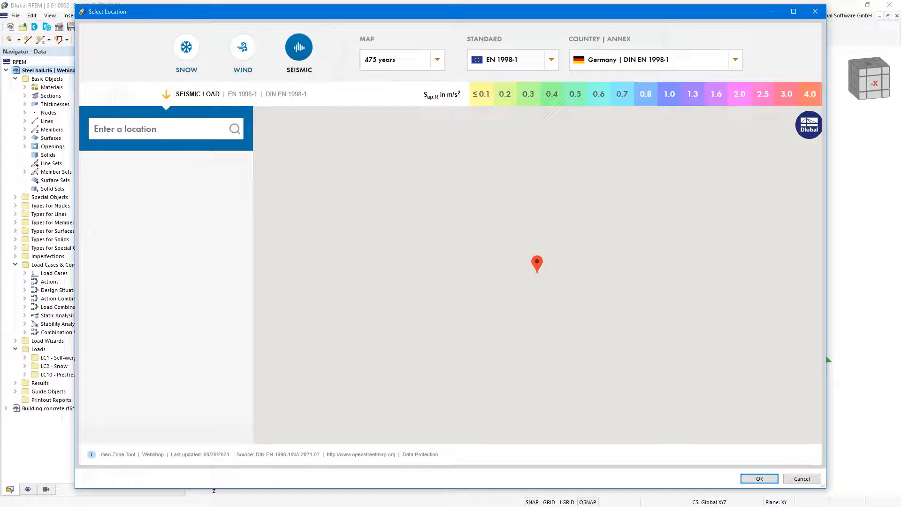
click(758, 478)
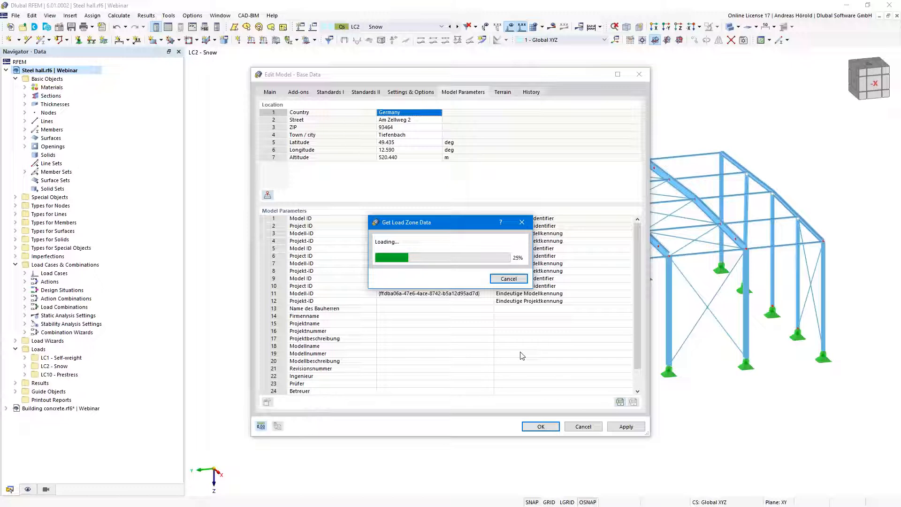
click(508, 279)
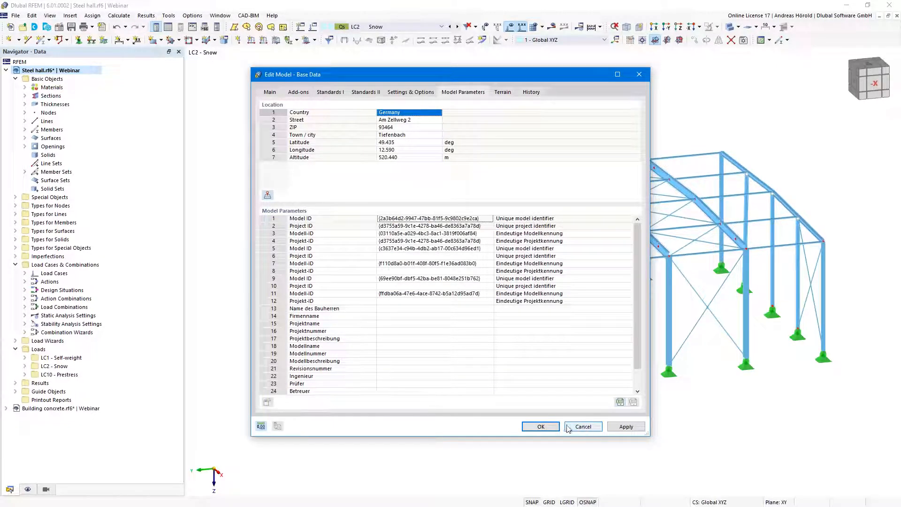
click(541, 428)
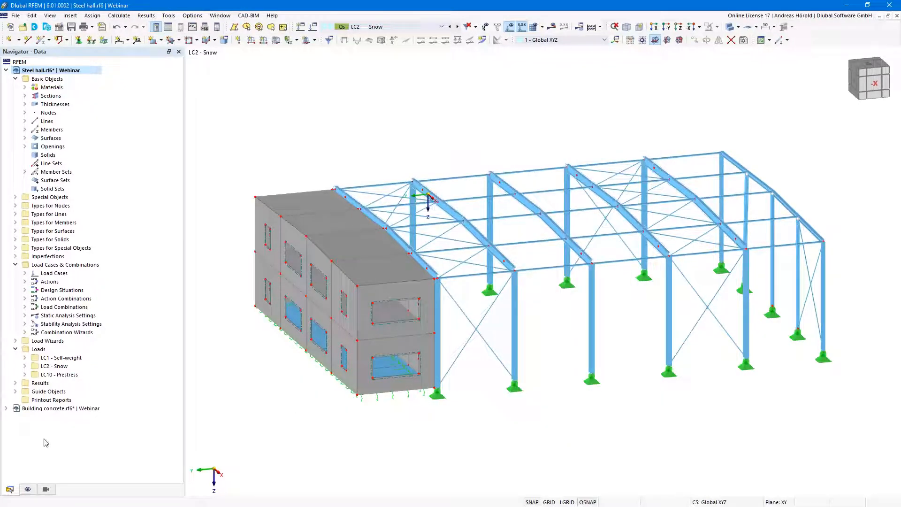
Switch to the Building concrete model, make LC5 - Wind the active load case and inspect the building's open sides.
click(41, 409)
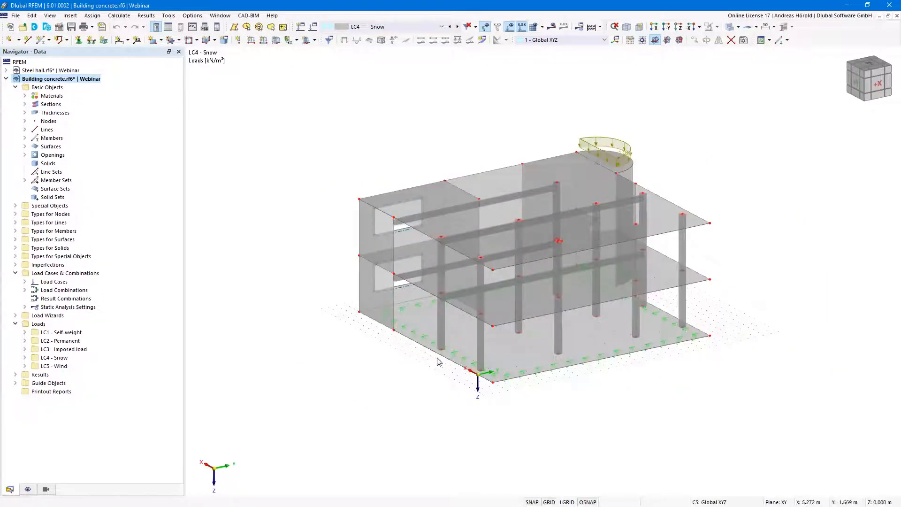
click(457, 27)
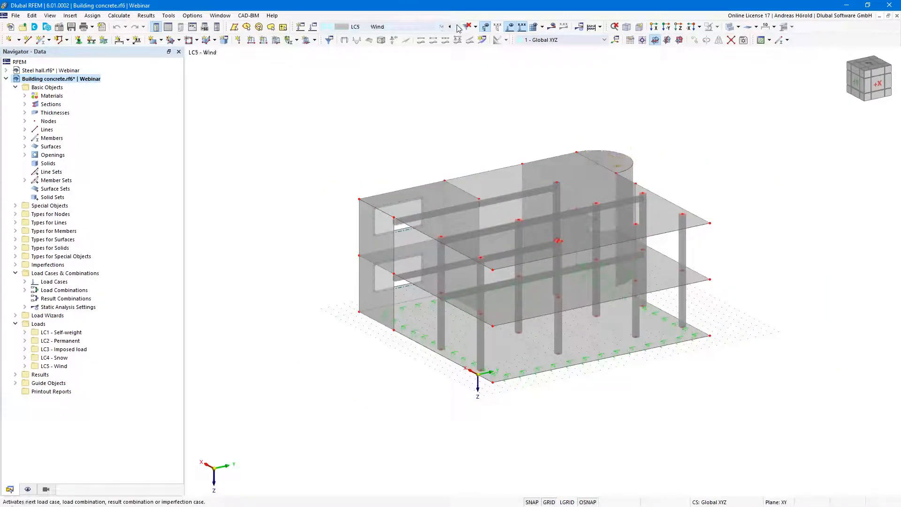
scroll(614, 402, up, 3)
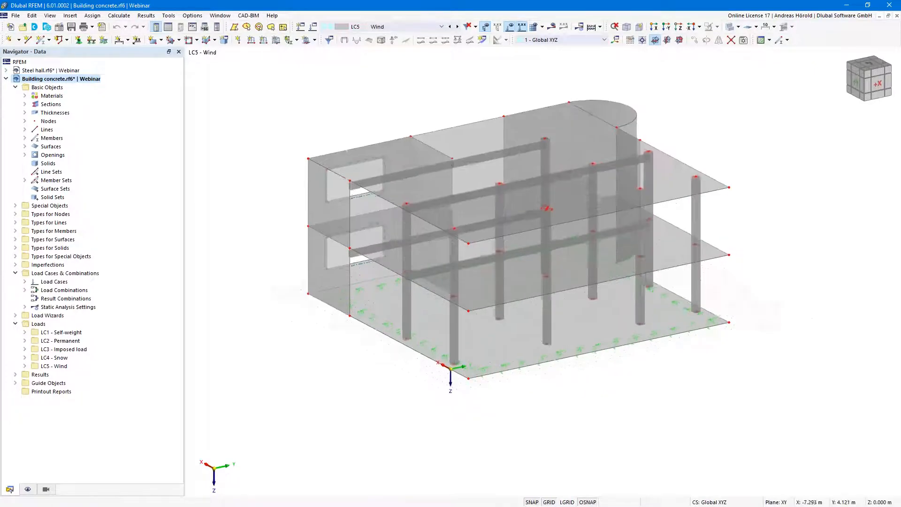
scroll(615, 446, down, 5)
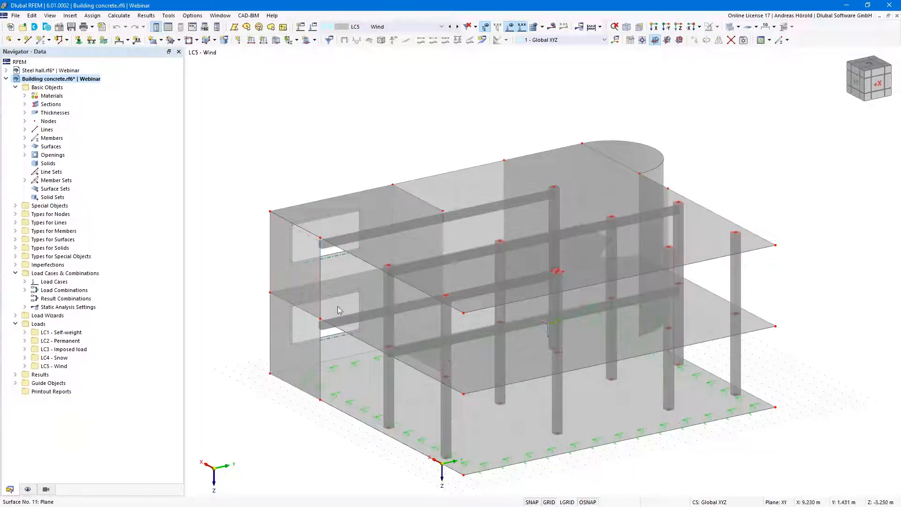
mouse_move(306, 279)
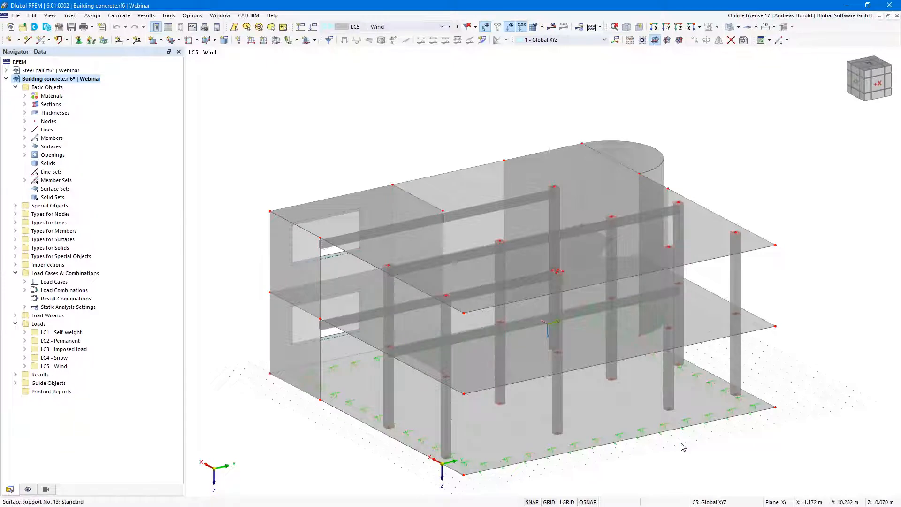
ctrl+middle_drag(695, 424, 407, 356)
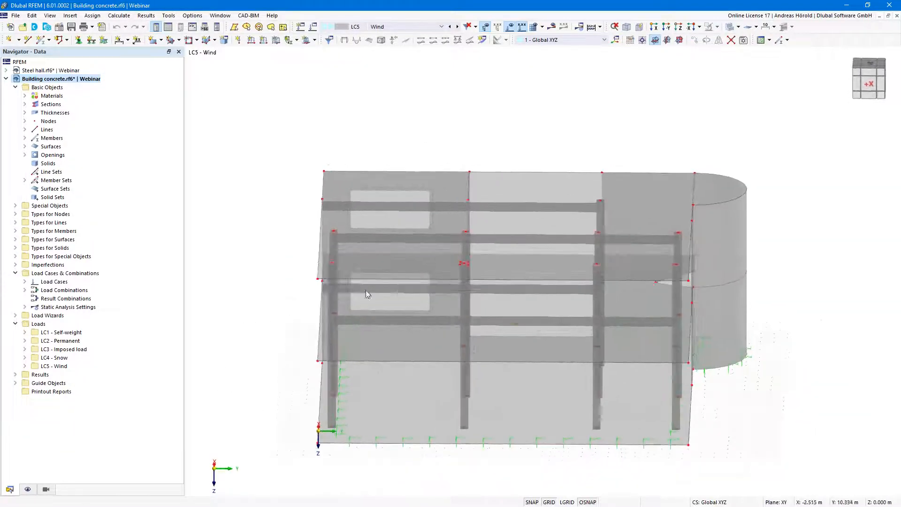
ctrl+middle_drag(339, 416, 297, 427)
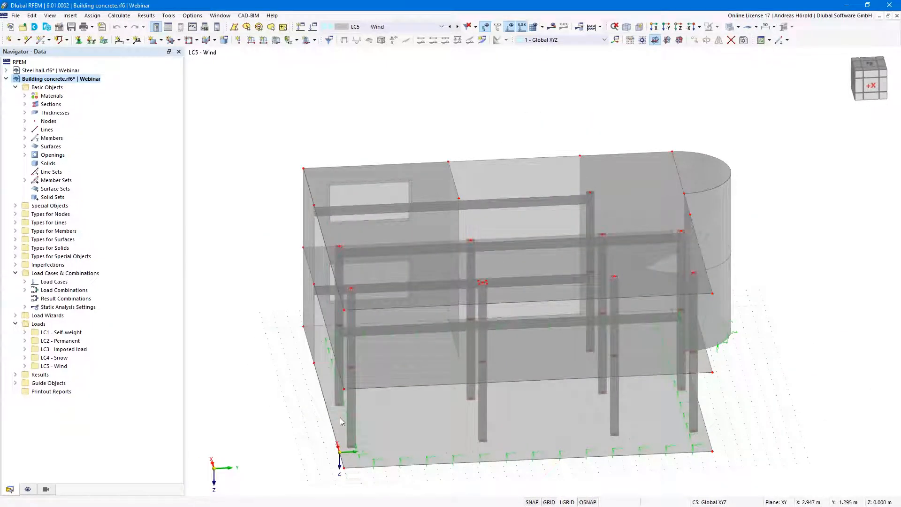
ctrl+middle_drag(638, 475, 654, 441)
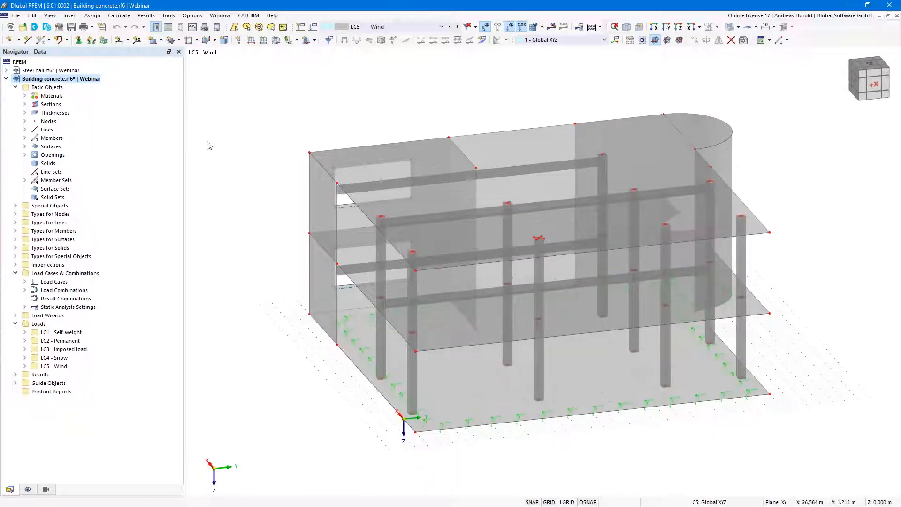
Define a new rectangular surface with stiffness type Load Transfer, transferring load in both directions, without a surface weight.
click(153, 41)
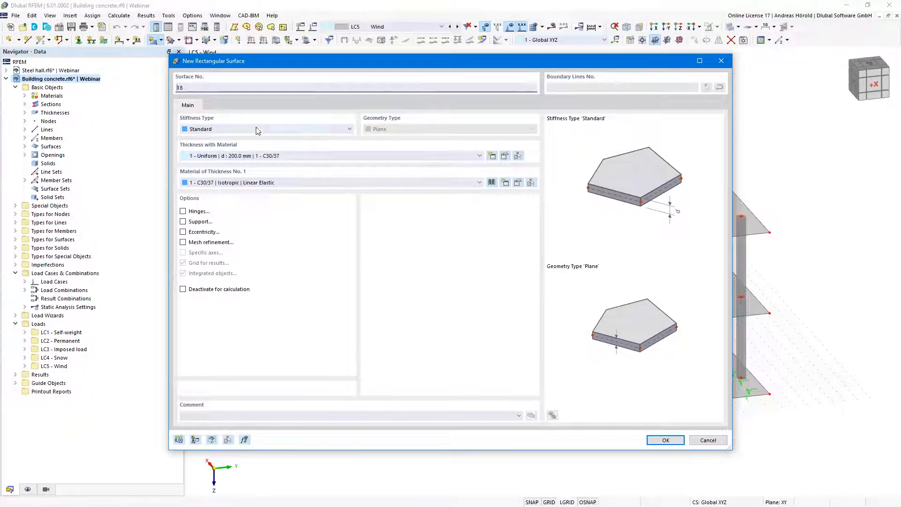
click(257, 129)
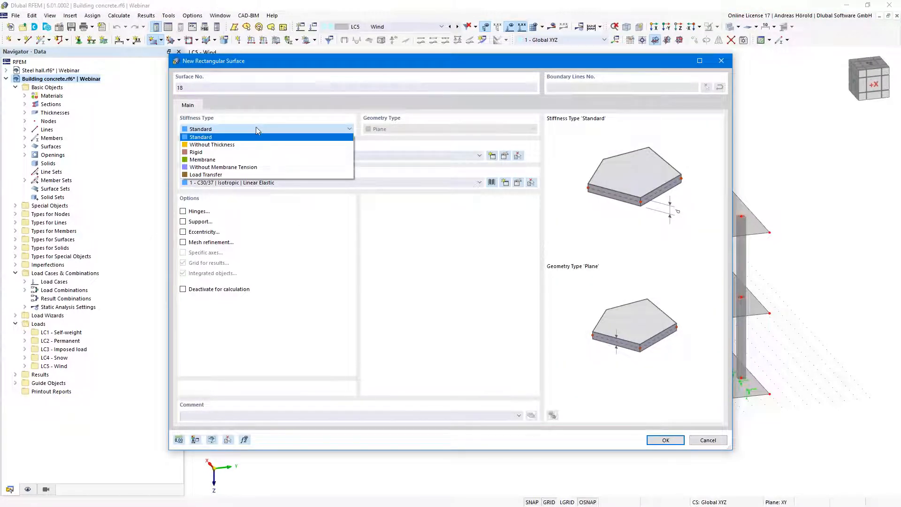
click(257, 174)
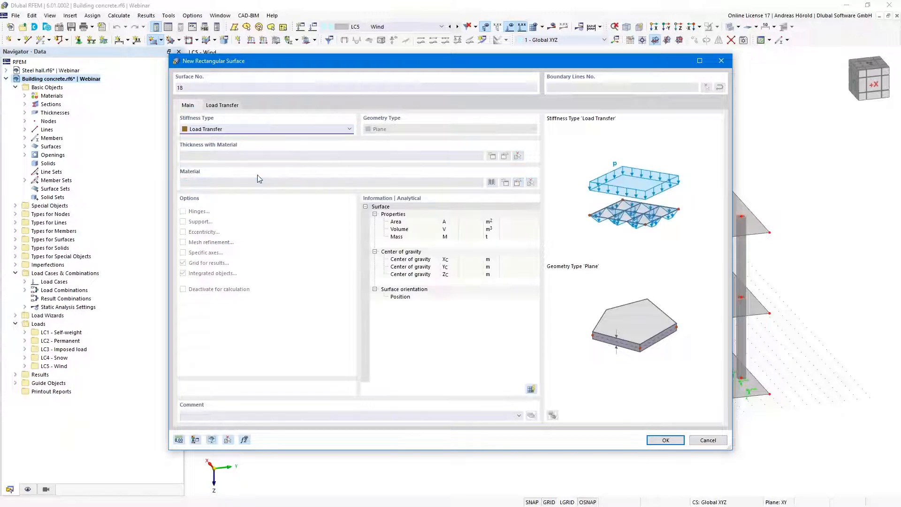
click(217, 107)
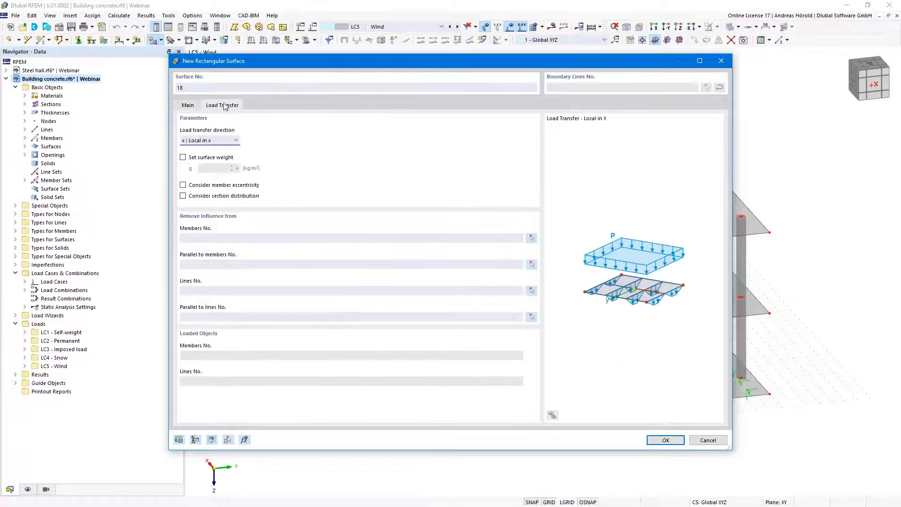
click(223, 143)
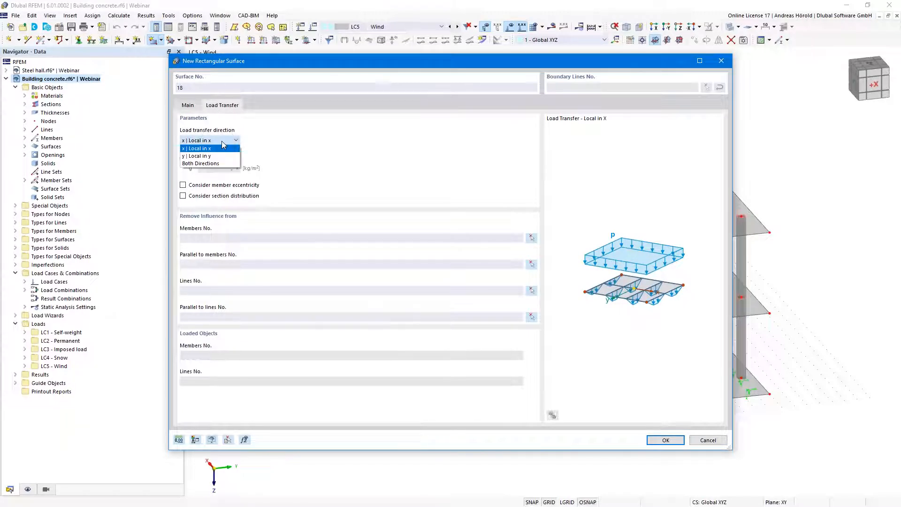
click(226, 164)
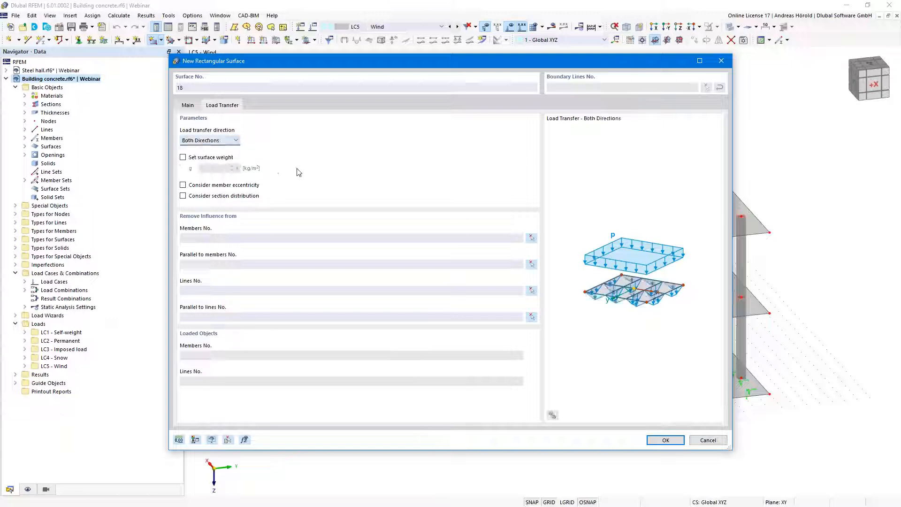
click(183, 158)
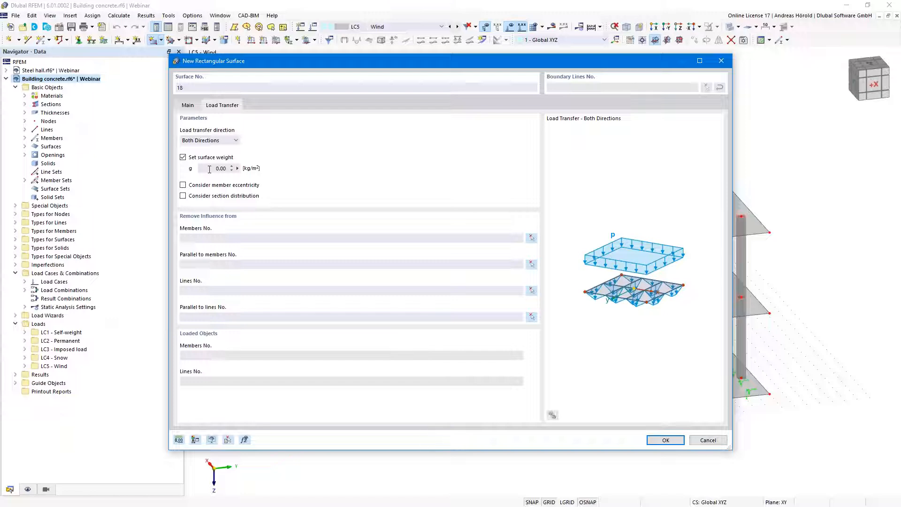
click(183, 158)
click(665, 439)
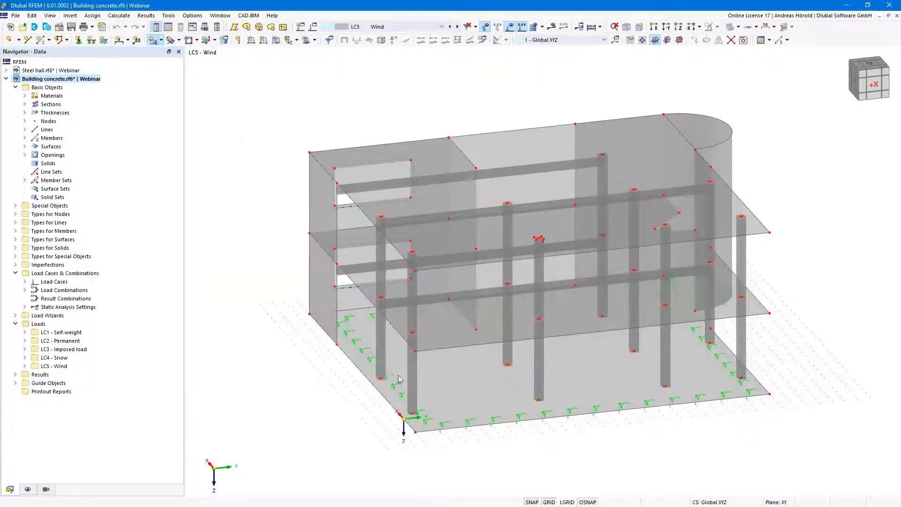
Place the load transfer surface on the open side wall, from the ground node at X 9.0 m to the roof corner at X -1.5 m, Z -6.5 m.
ctrl+middle_drag(286, 373, 314, 367)
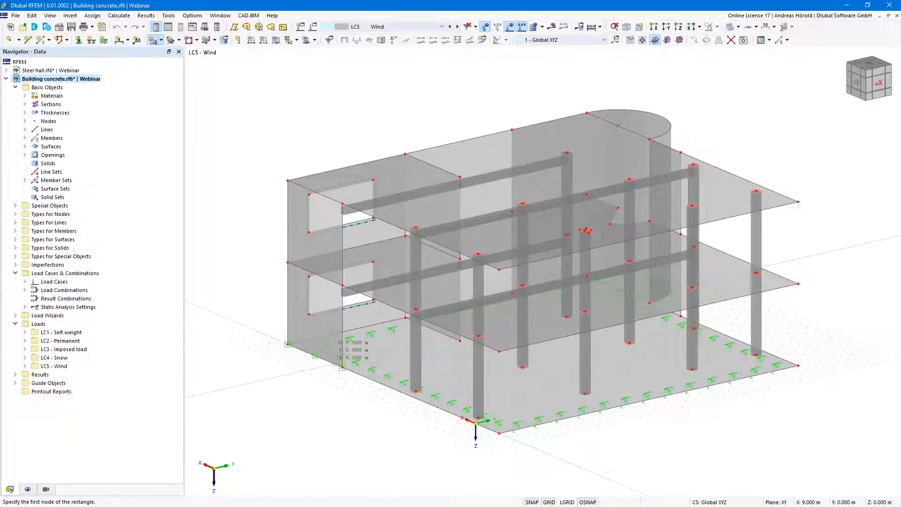
click(342, 367)
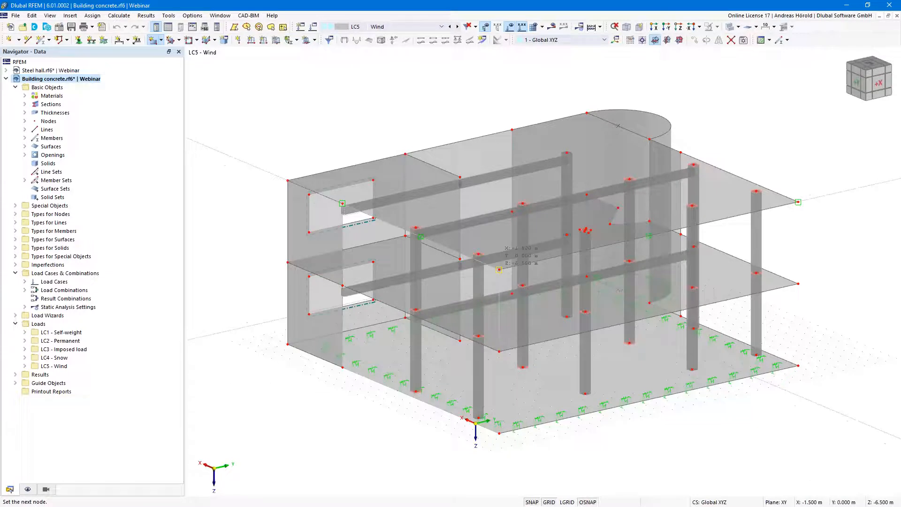
click(499, 270)
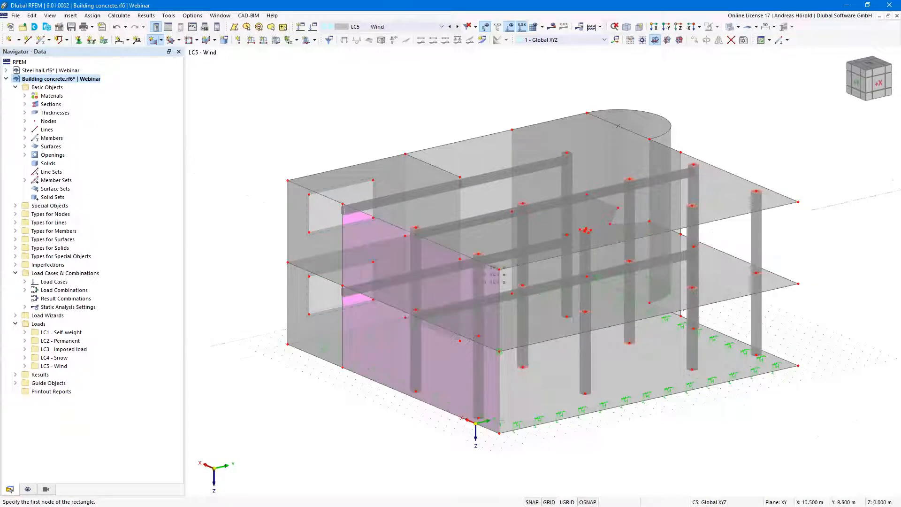
key(Escape)
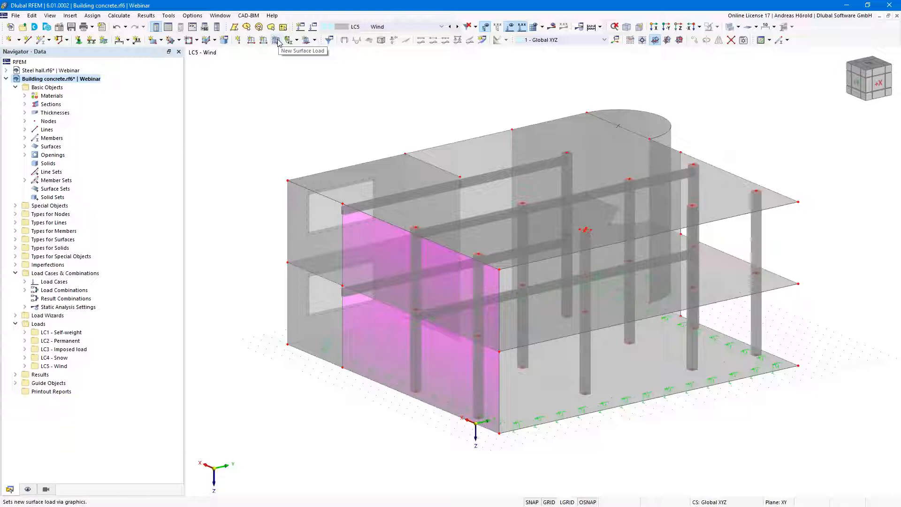
Apply a uniform 1.00 kN/m² surface load in global direction YA to the load transfer surface in LC5 - Wind.
click(278, 41)
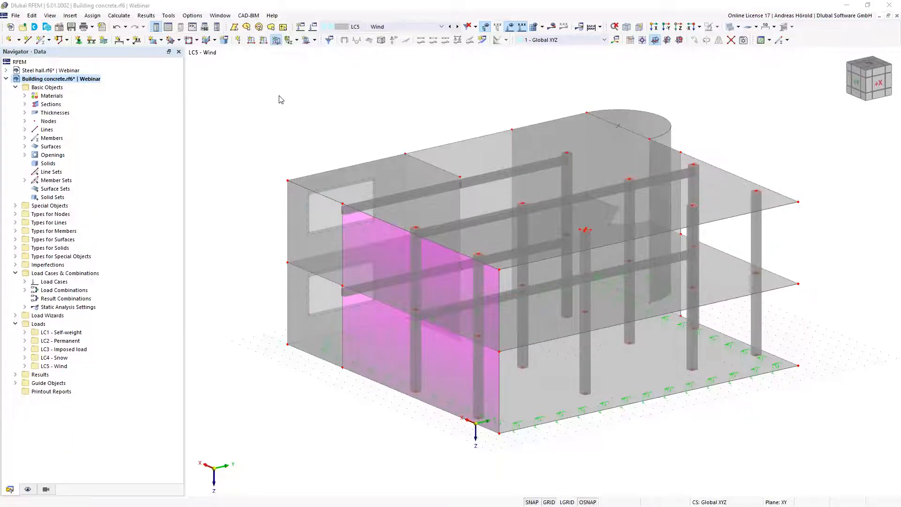
text(10.00)
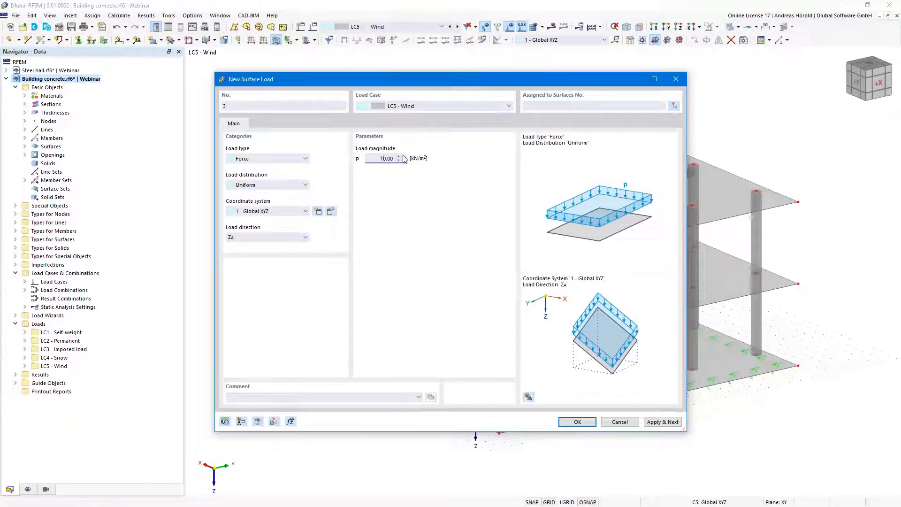
key(Delete)
click(270, 238)
click(270, 253)
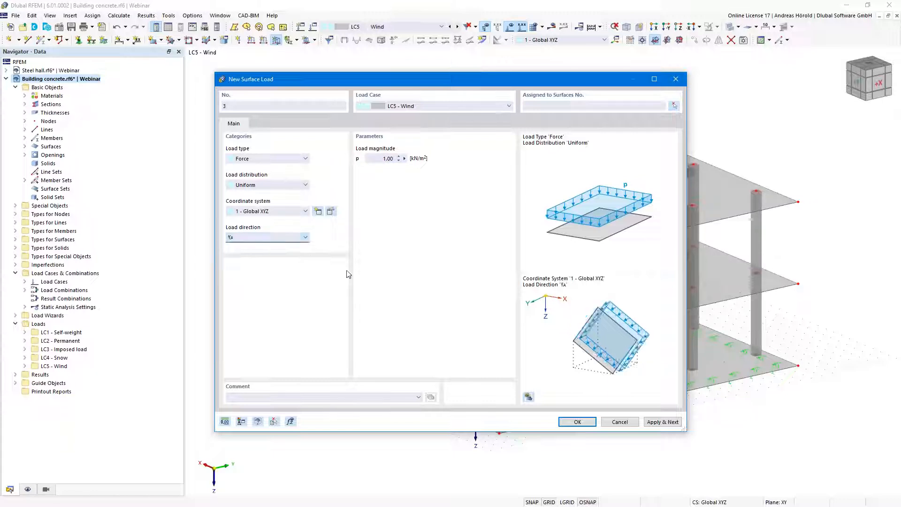
click(577, 422)
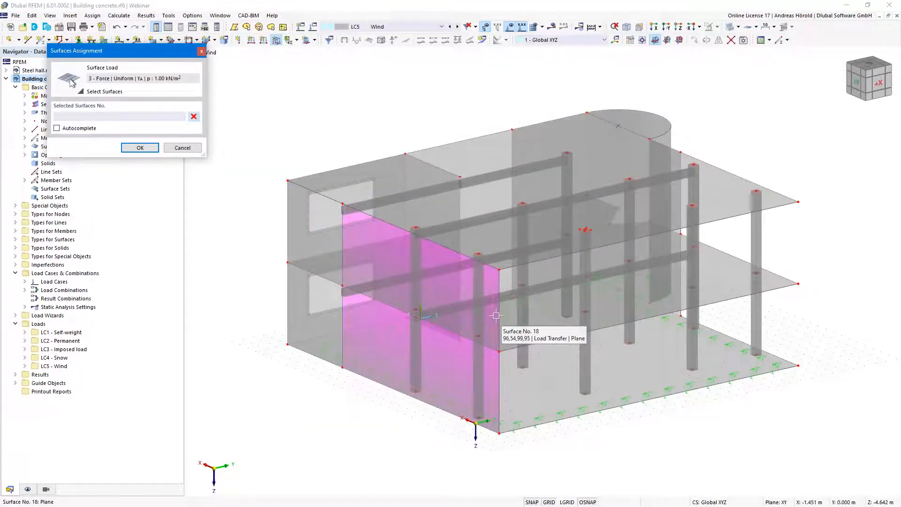
click(496, 316)
click(139, 147)
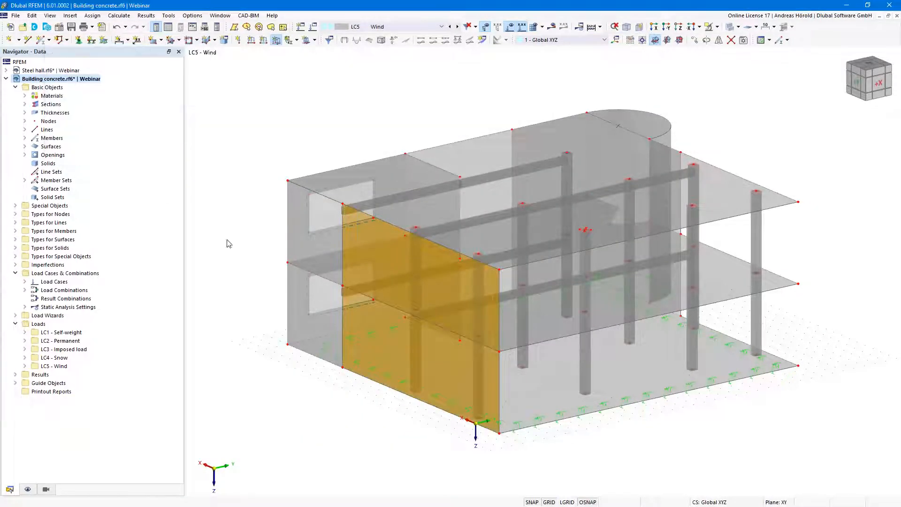
right_click(311, 397)
key(Escape)
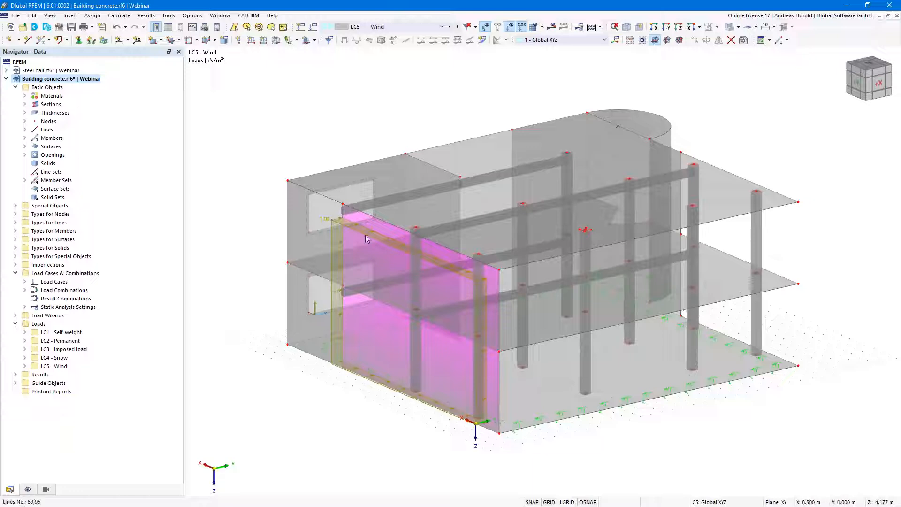
Turn on the separate display of load transfer for surfaces to show the distributed line loads around the side wall.
click(28, 490)
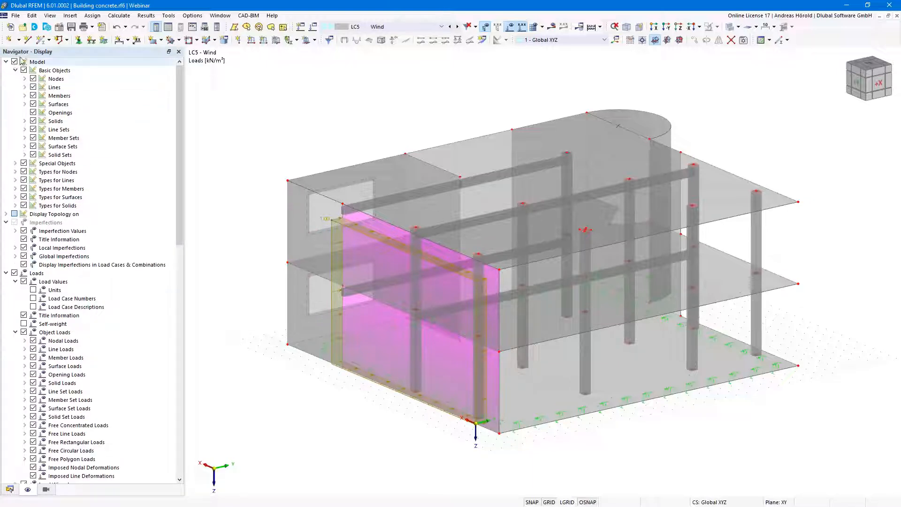
click(25, 104)
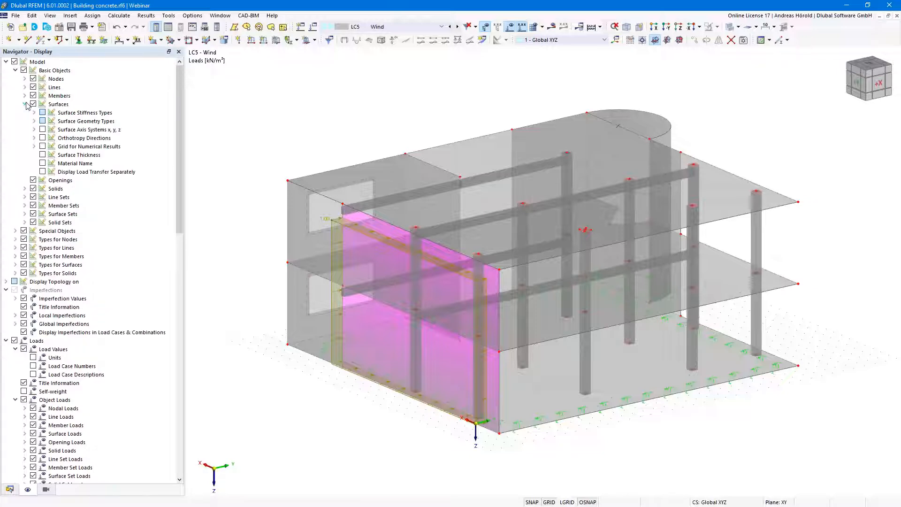
click(43, 172)
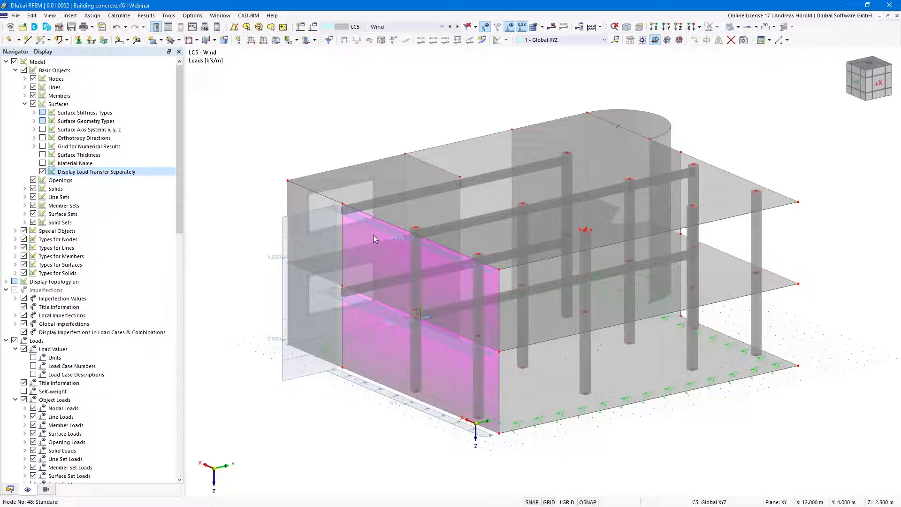
scroll(432, 318, up, 2)
scroll(516, 312, up, 3)
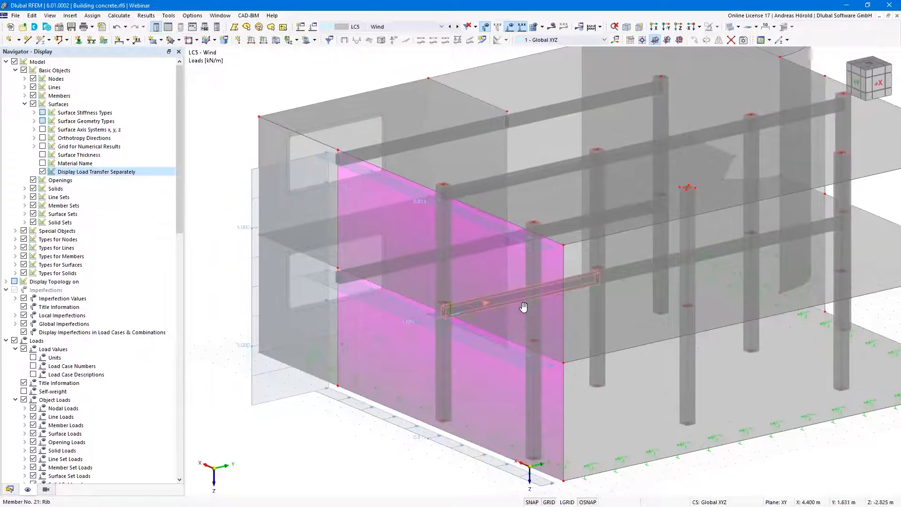
Change the side wall surface's load transfer direction to local in y and inspect the resulting load distribution.
double_click(403, 217)
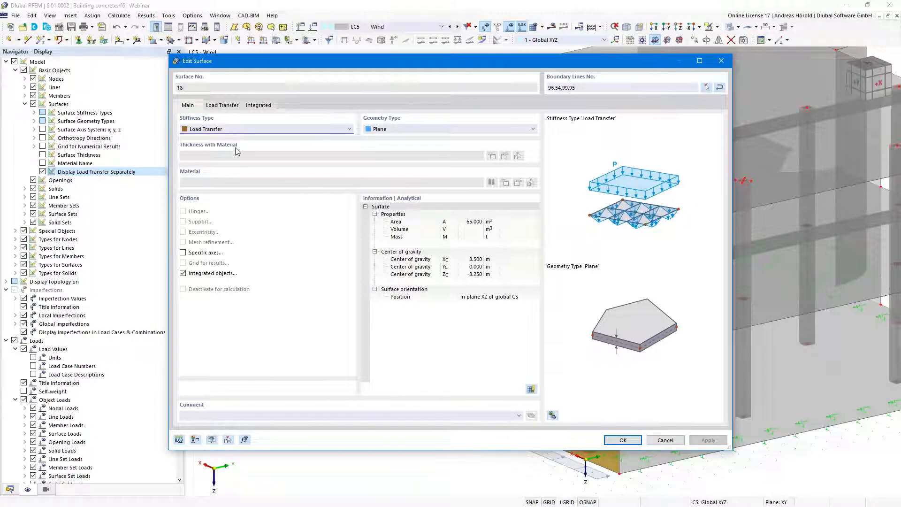
click(220, 106)
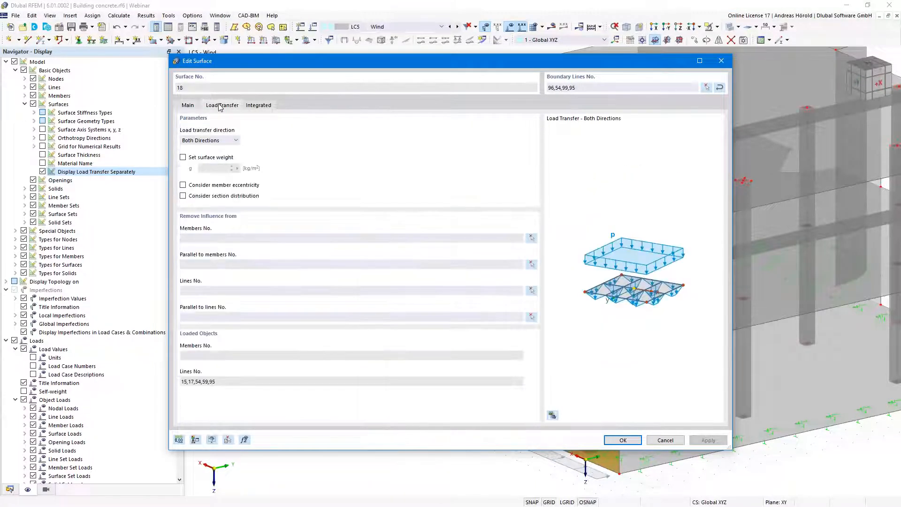
click(216, 142)
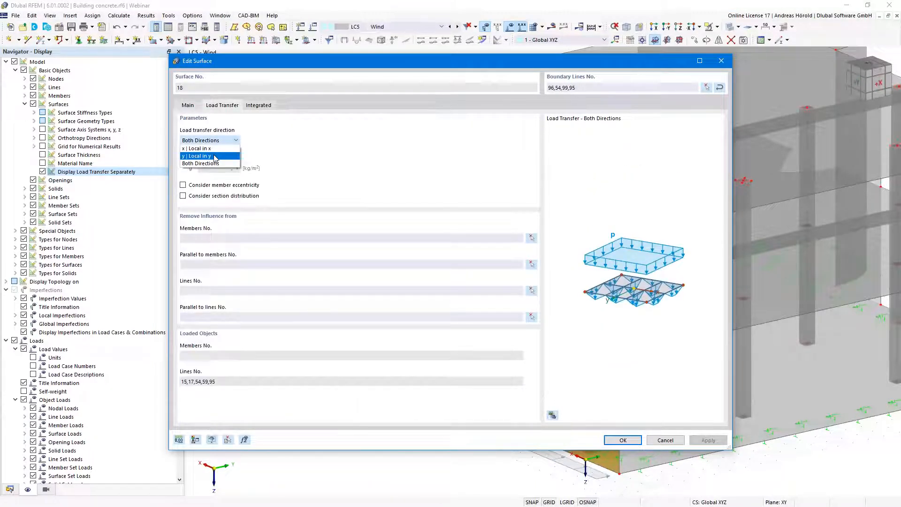
click(214, 156)
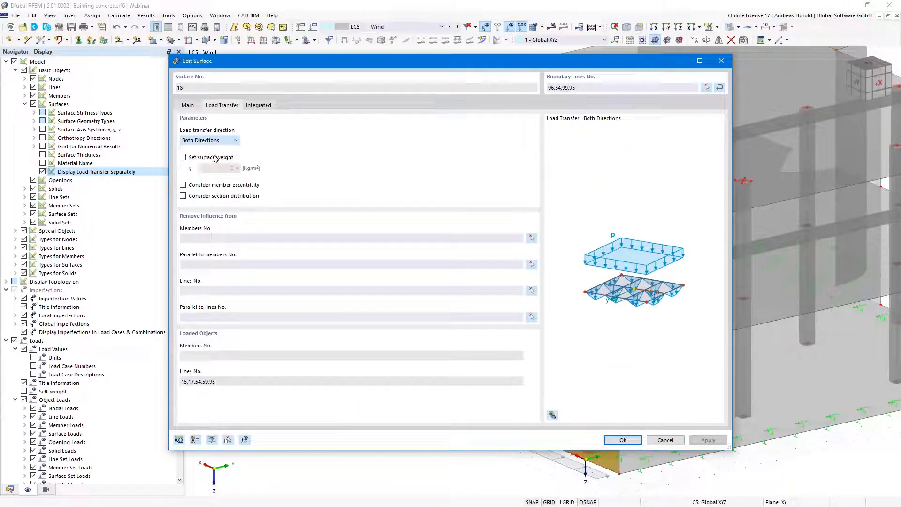
click(618, 442)
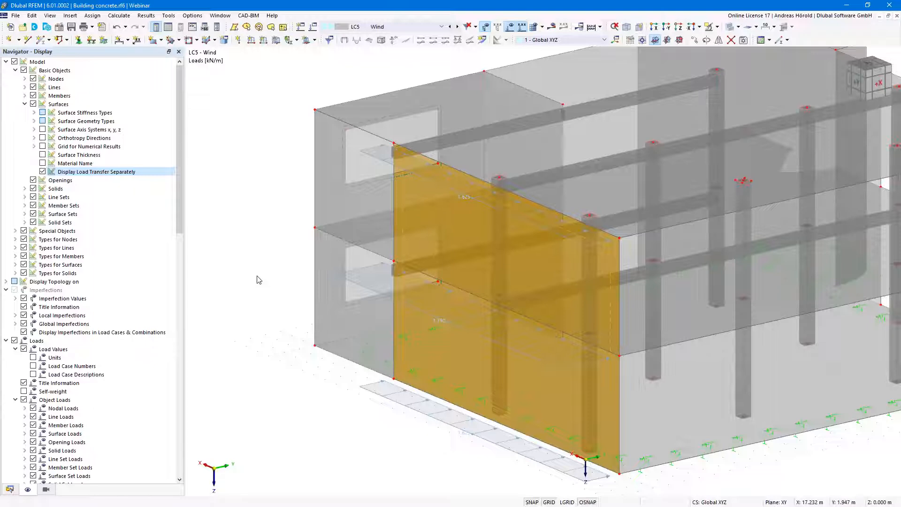
scroll(257, 276, down, 1)
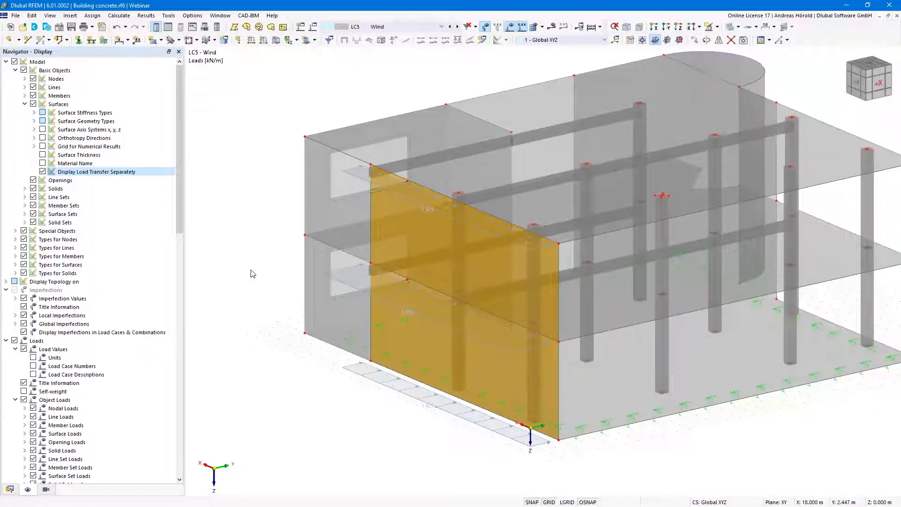
middle_drag(250, 269, 221, 276)
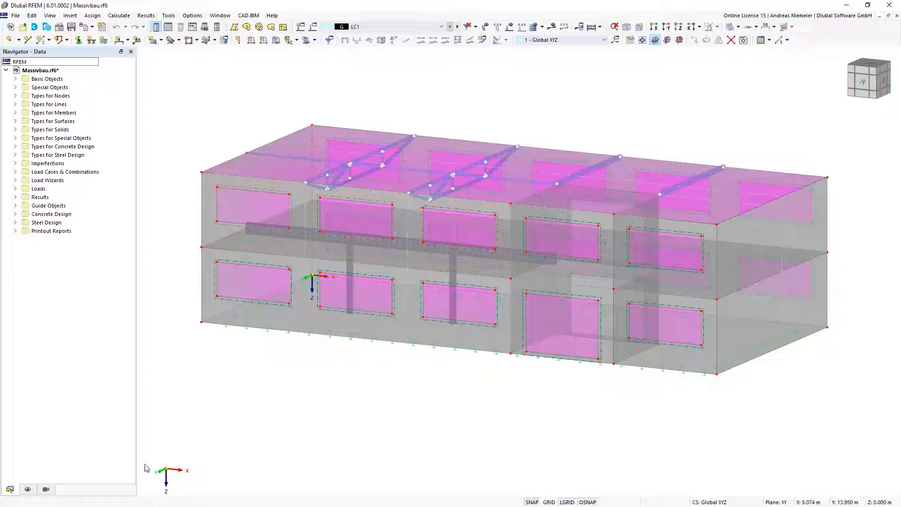
Activate the generated visibilities by member material in the Massivbau model to isolate its S355 and C20/25 members.
click(46, 490)
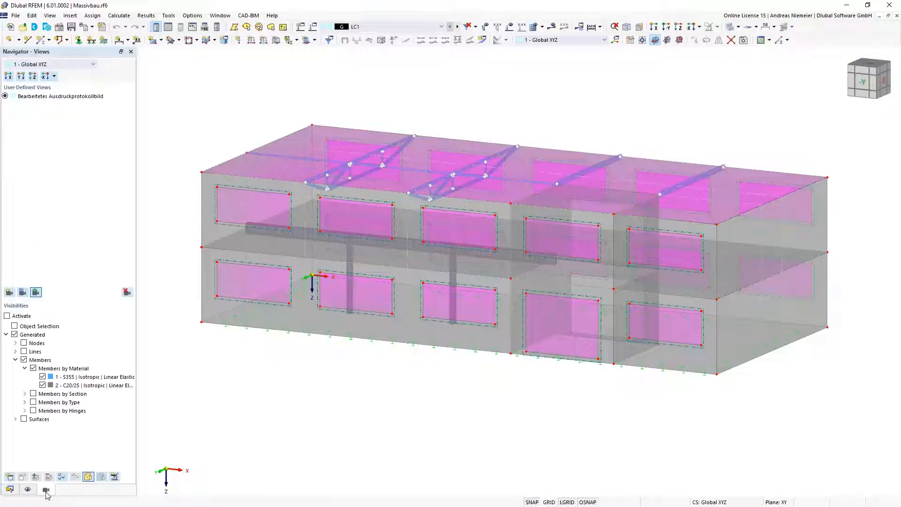
click(7, 316)
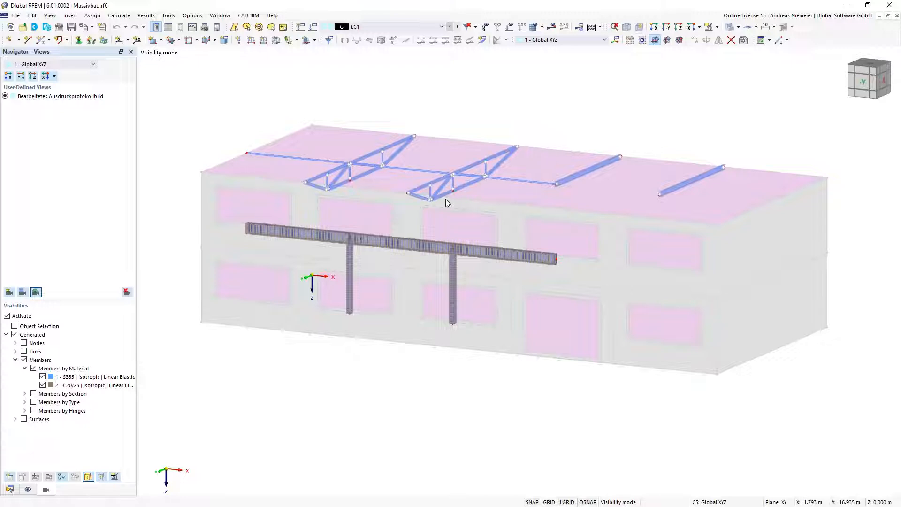
scroll(365, 148, up, 3)
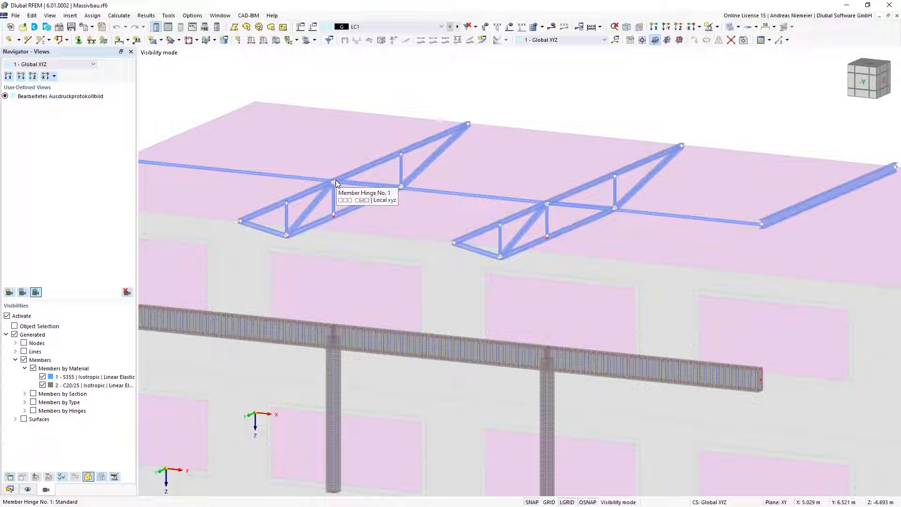
Review the steel design type assignments of the first roof truss's top chord, then pick out the matching top chords of both trusses.
click(300, 196)
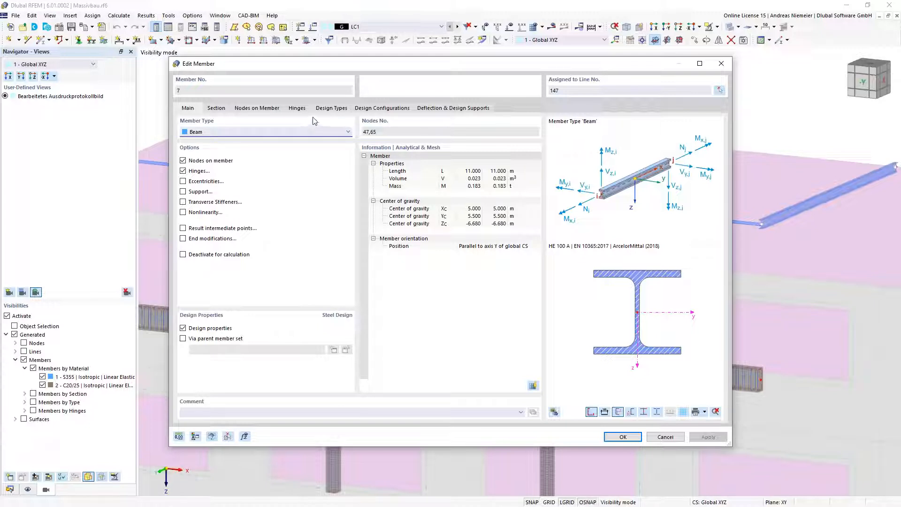
click(330, 109)
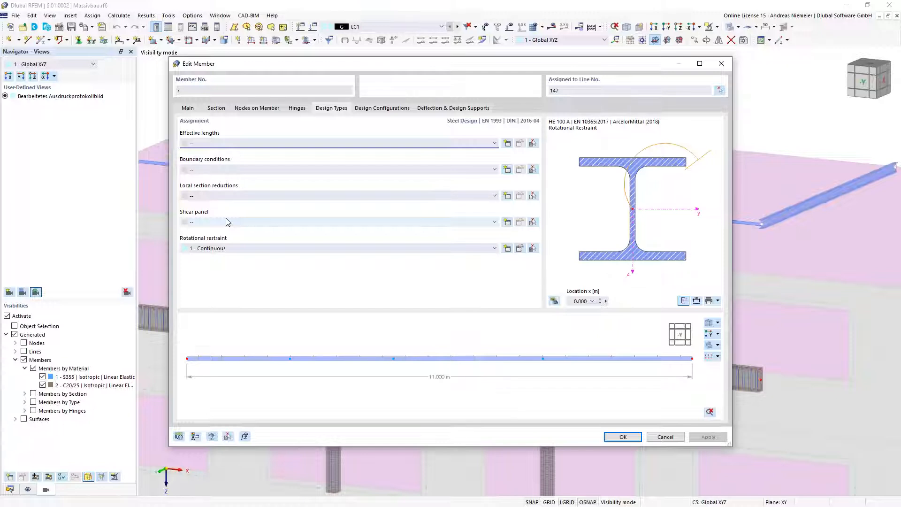
click(665, 437)
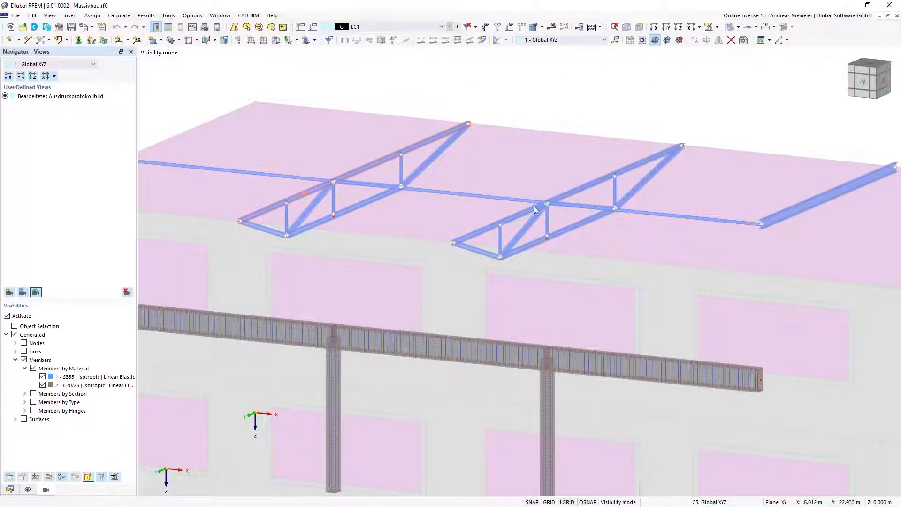
click(363, 167)
ctrl+click(519, 214)
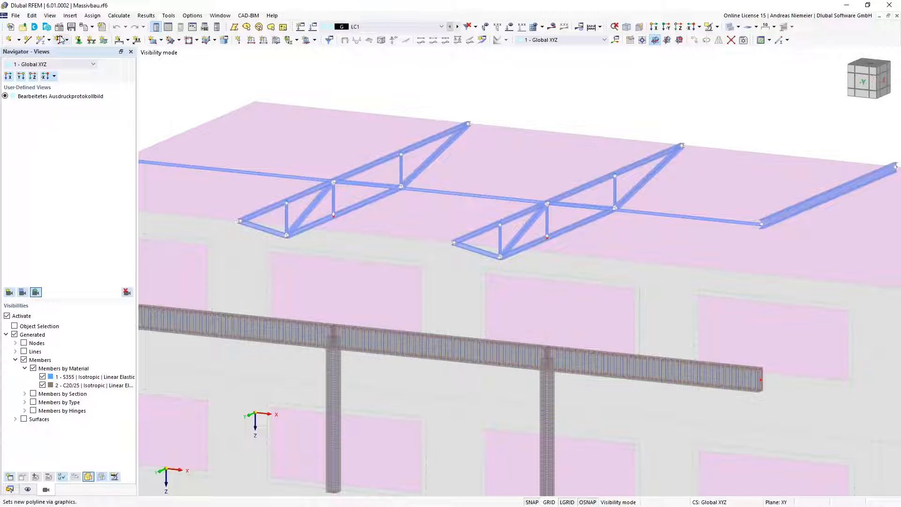
Enable Member Representatives in the Massivbau model's base data and apply the setting.
double_click(163, 139)
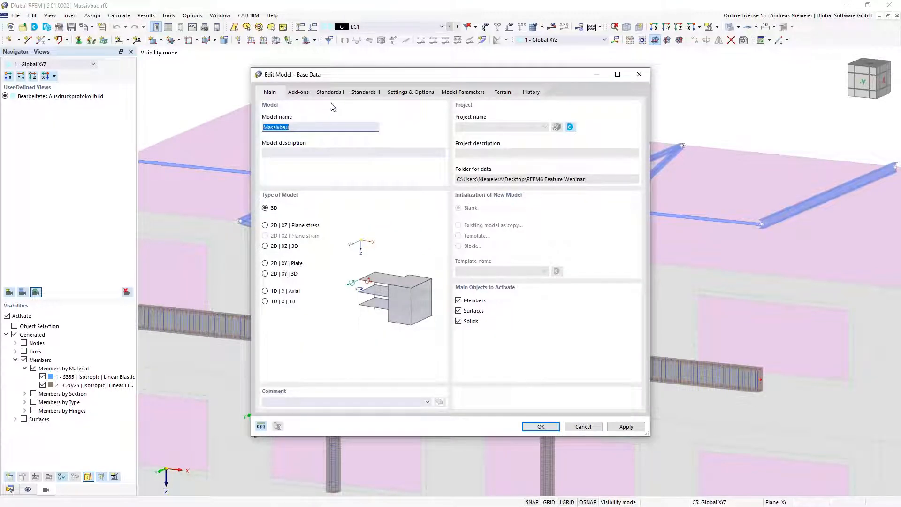
click(398, 94)
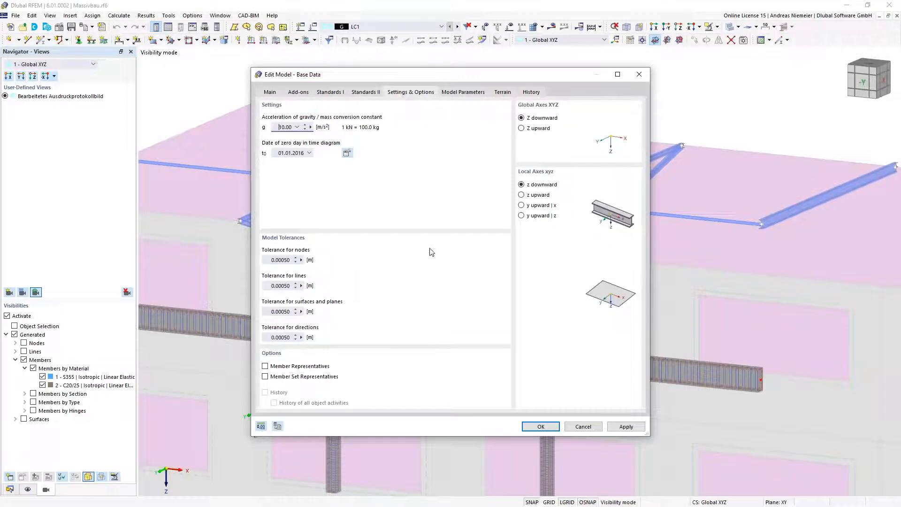
click(265, 366)
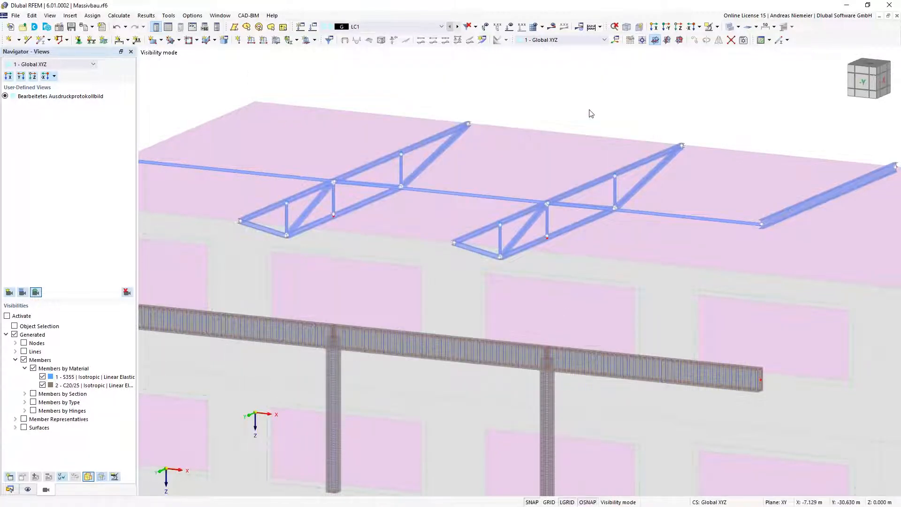
Display the member representatives in the model and examine the groupings of the trusses' top chords and vertical posts.
click(30, 493)
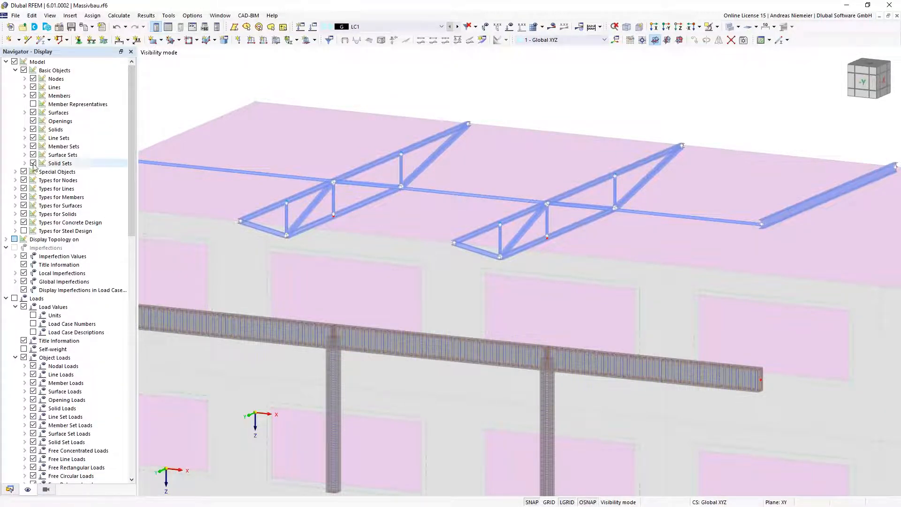
click(33, 104)
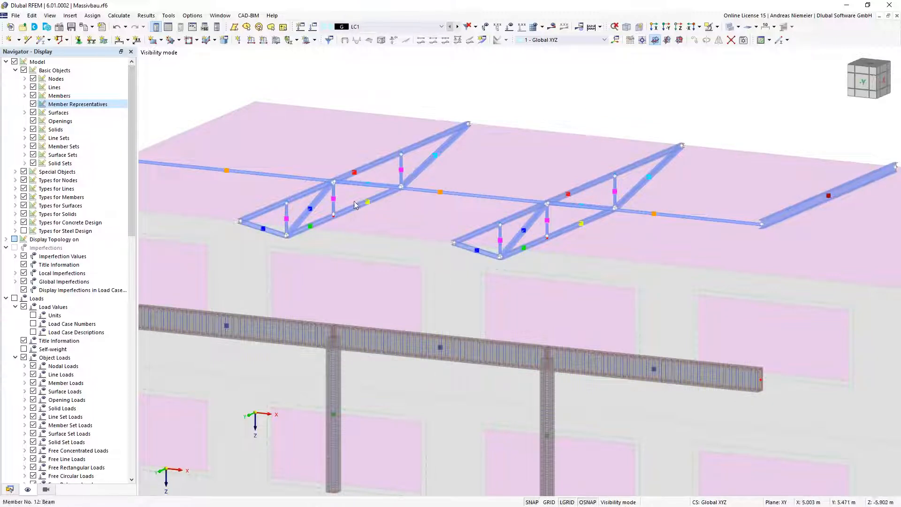
click(356, 172)
click(286, 221)
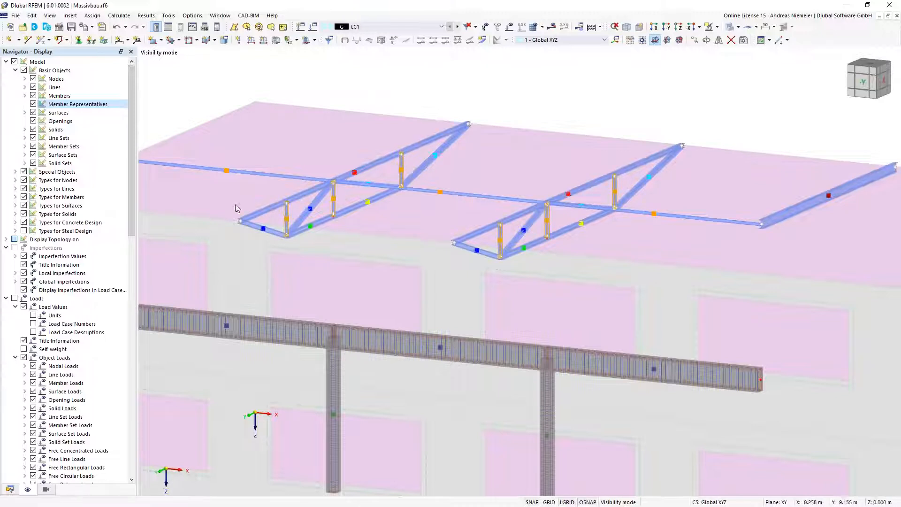
click(484, 84)
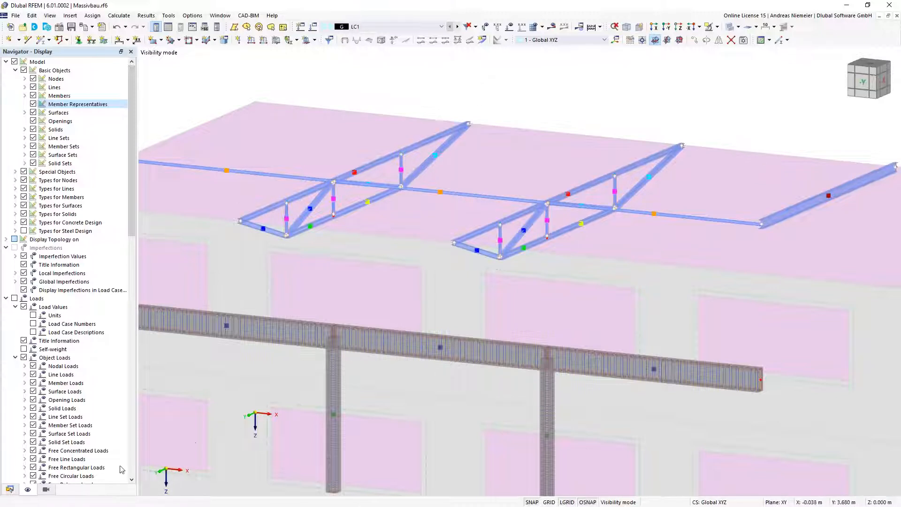
List the individual members among the Massivbau model's basic objects.
click(10, 489)
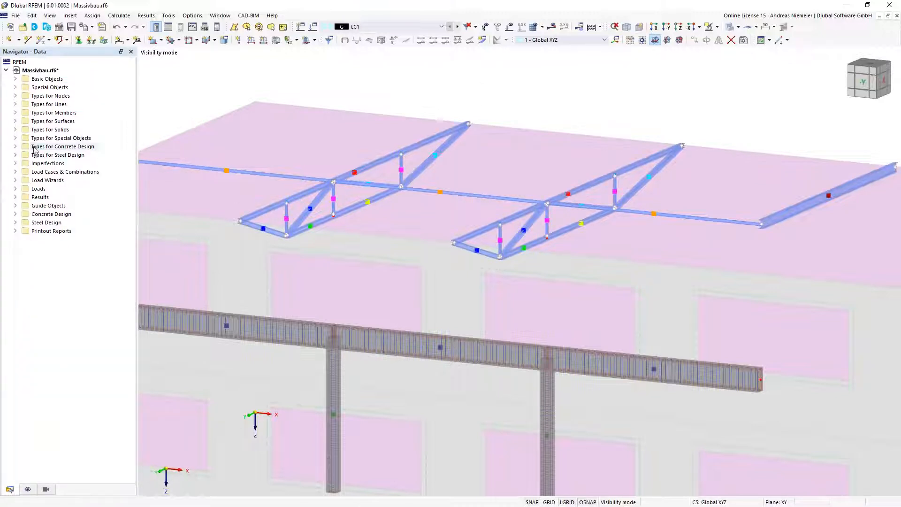
click(15, 113)
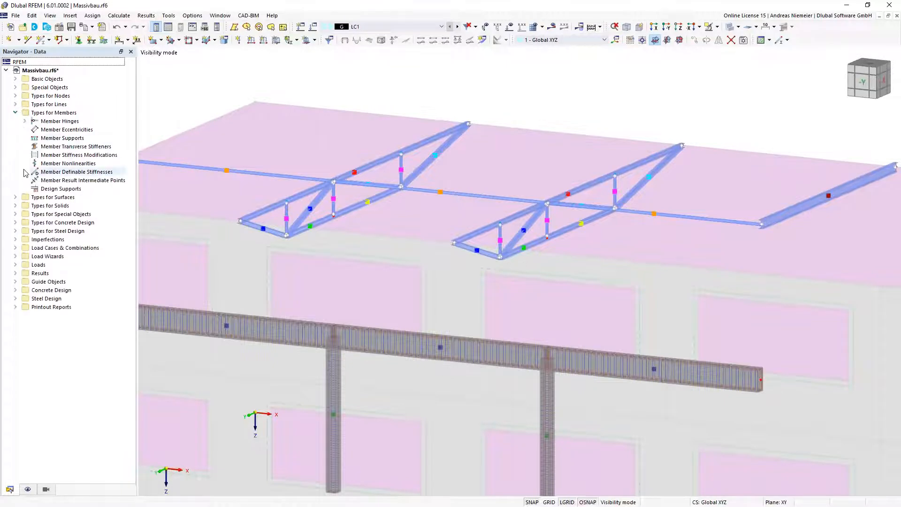
click(15, 113)
click(15, 79)
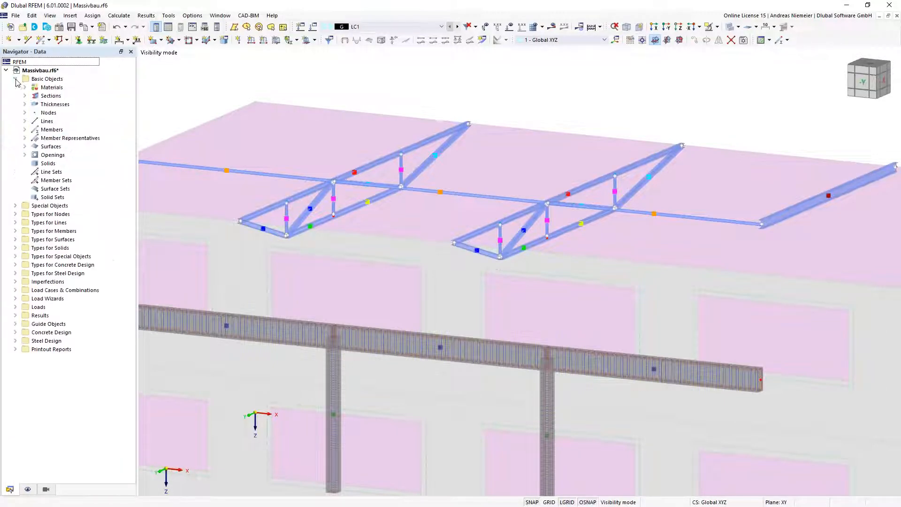
click(24, 130)
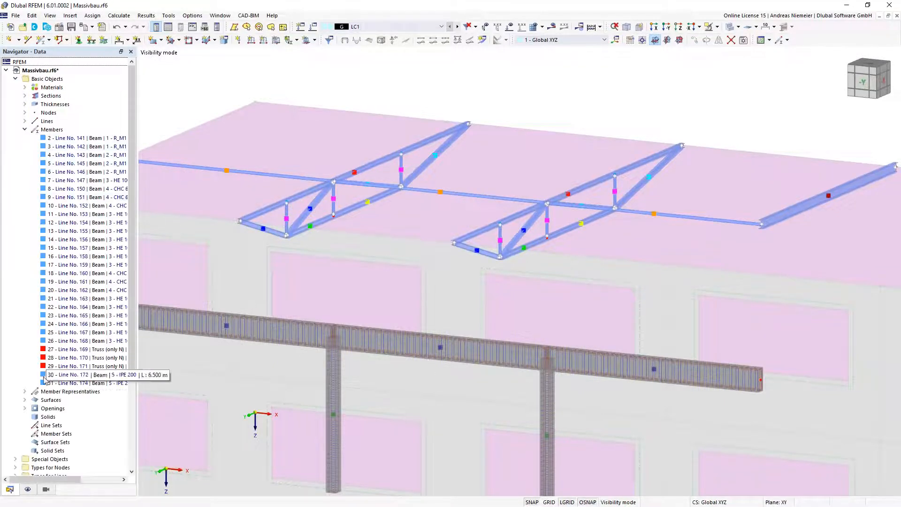
List the member representatives and open the steel design types of the 11 m HE 100 A top chord representative.
click(24, 129)
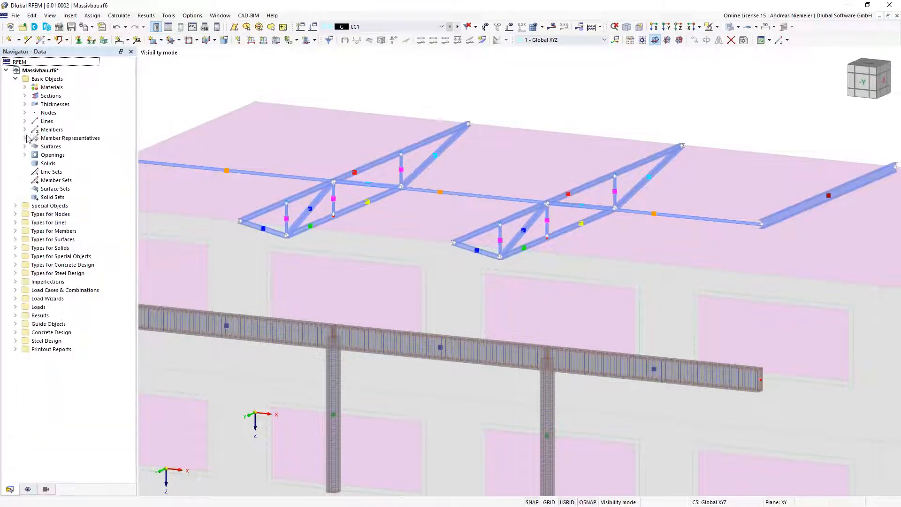
click(24, 138)
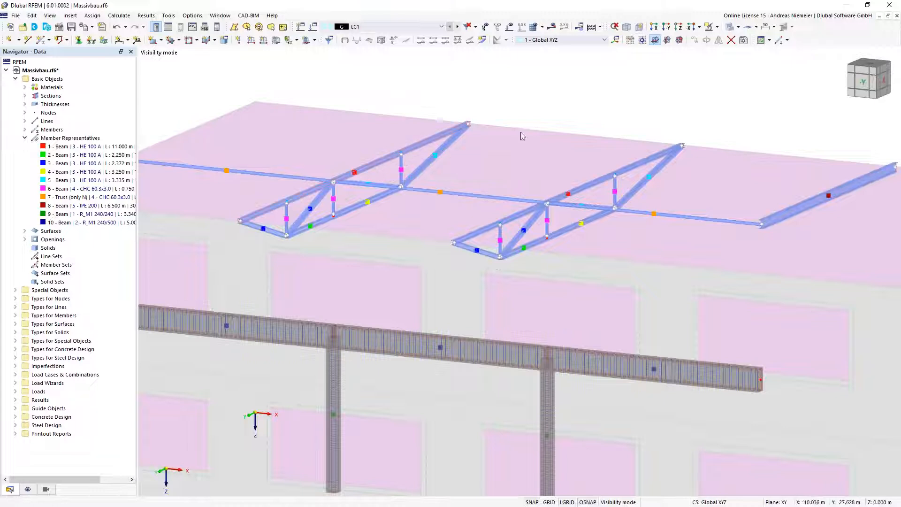
click(353, 173)
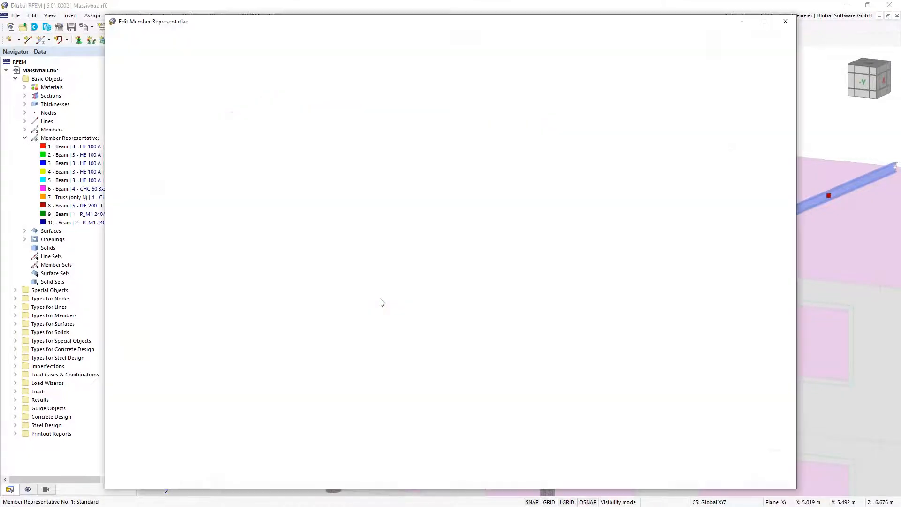
click(284, 66)
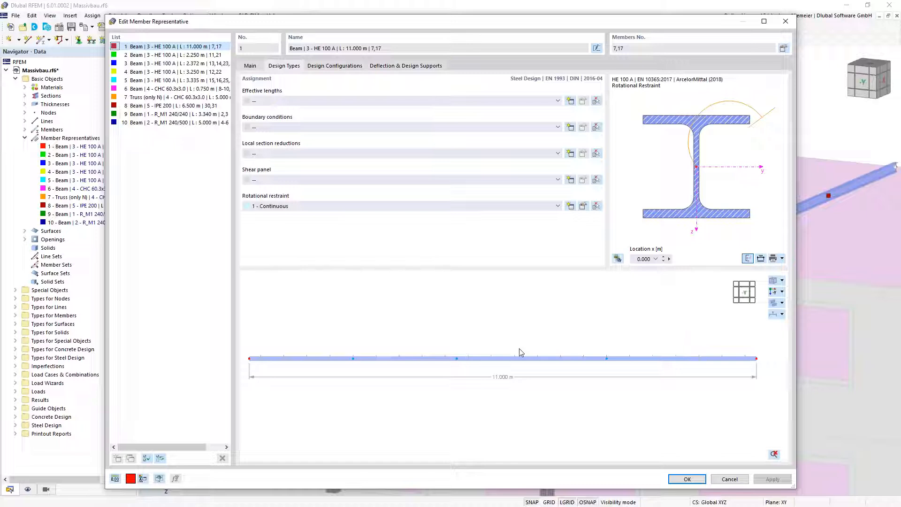
ctrl+middle_drag(653, 332, 463, 385)
scroll(463, 385, up, 2)
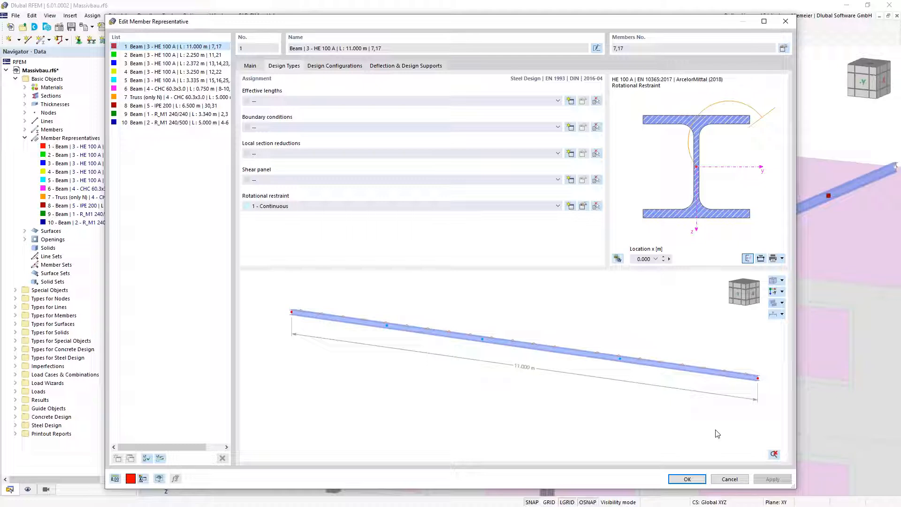
Create new effective lengths for the top chords with three intermediate nodes, and fix intermediate node .2 in y/u.
click(567, 101)
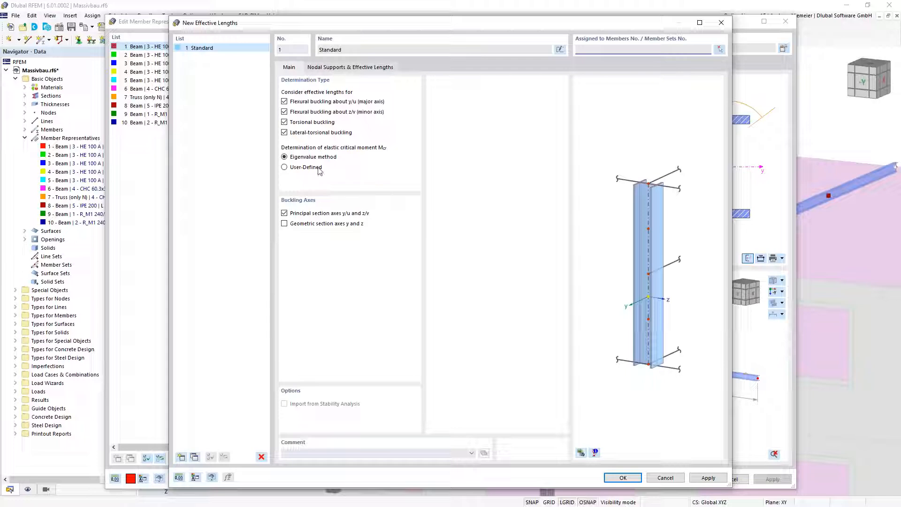
click(350, 68)
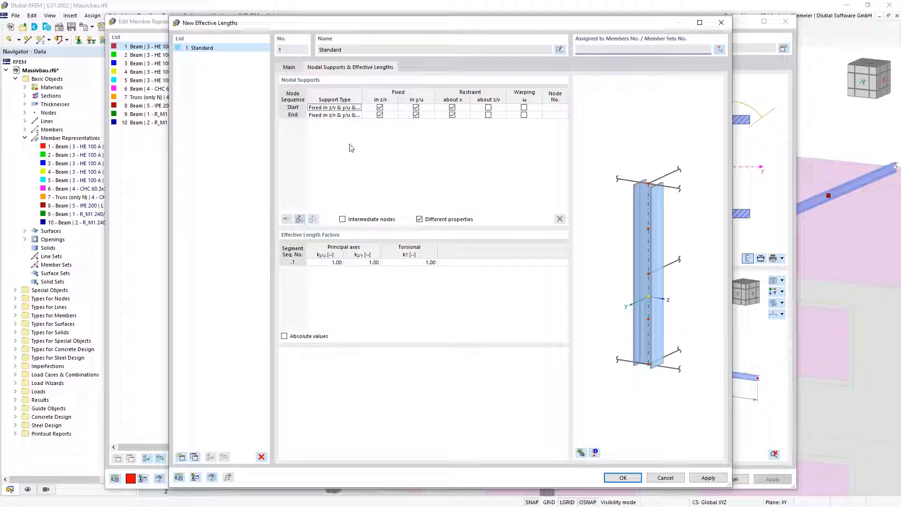
click(299, 218)
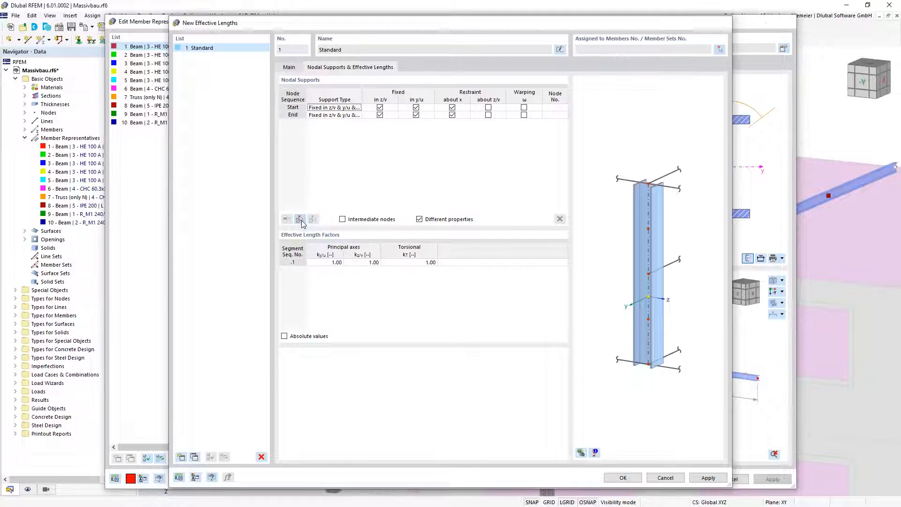
click(311, 225)
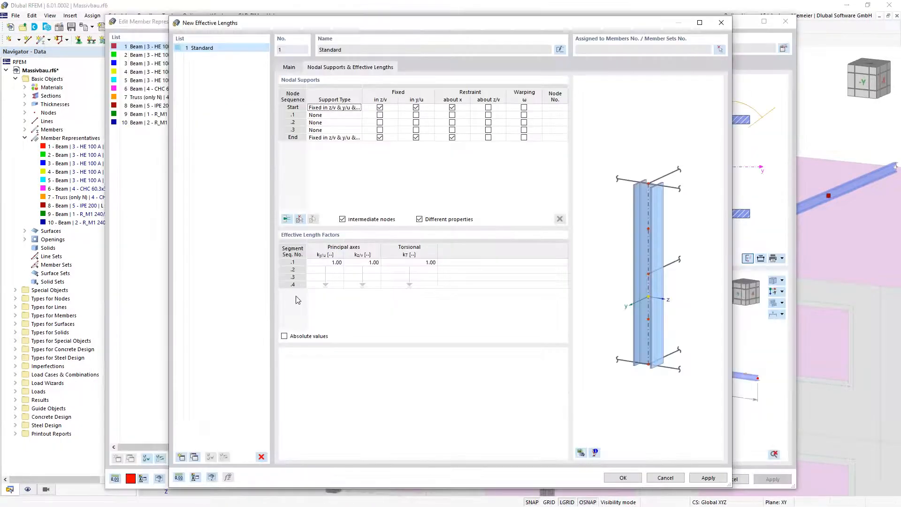
click(290, 116)
click(303, 122)
click(416, 122)
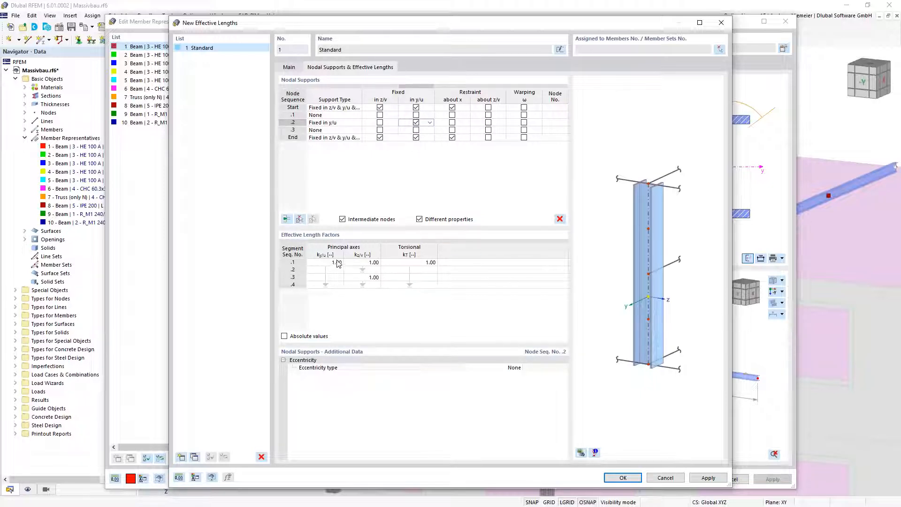
Examine the effective length factors of the segments for both principal axes and for torsion.
drag(339, 266, 341, 285)
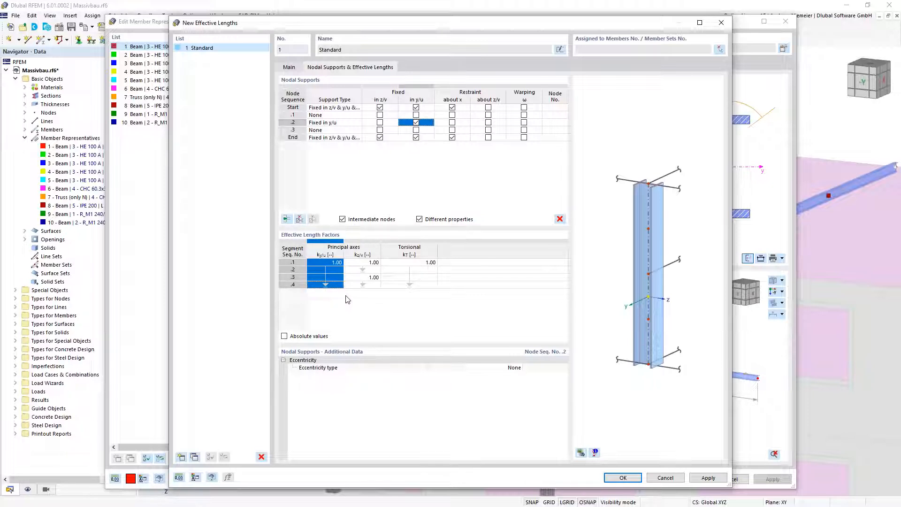
click(366, 283)
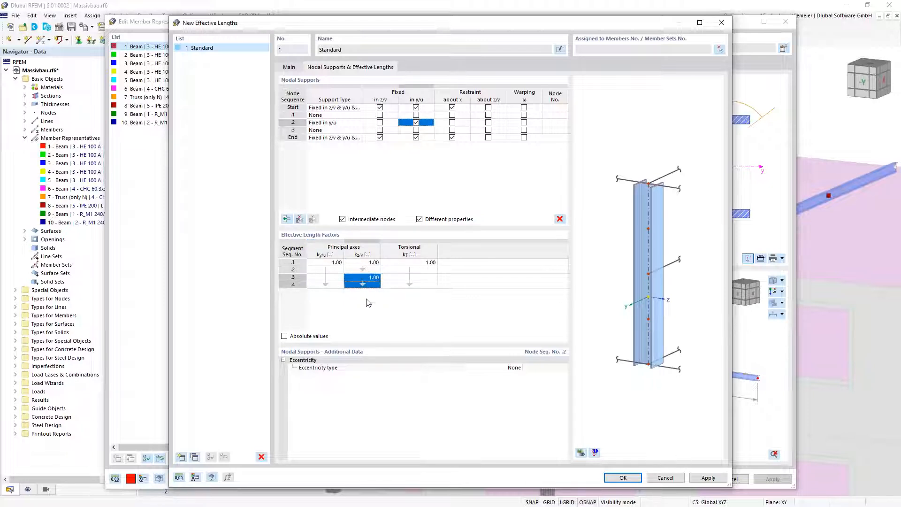
drag(429, 262, 429, 294)
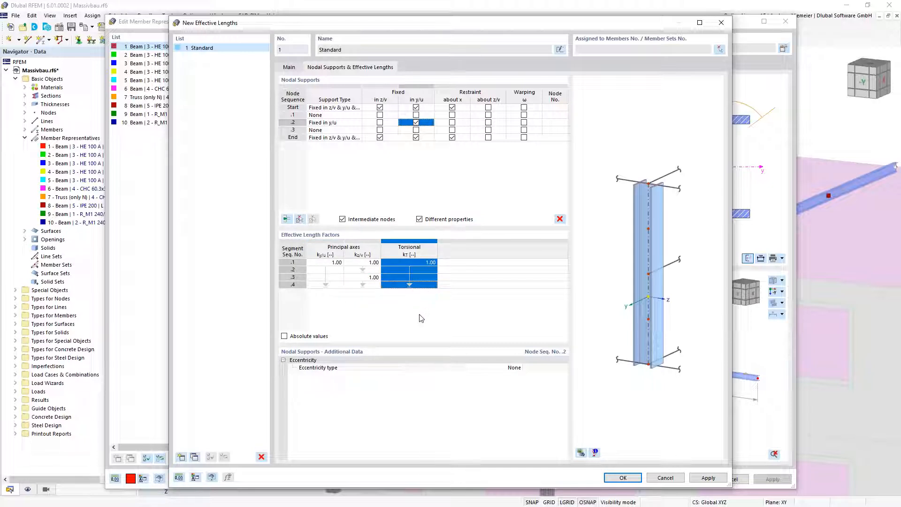
double_click(331, 263)
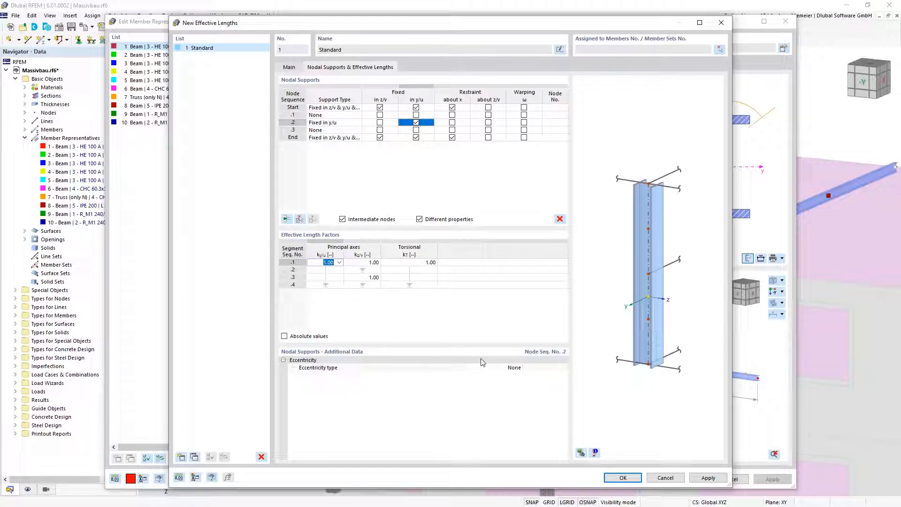
Check the eccentricity options of intermediate node .2, then assign the effective lengths to the top chord representative.
click(426, 122)
click(514, 367)
click(518, 368)
click(516, 374)
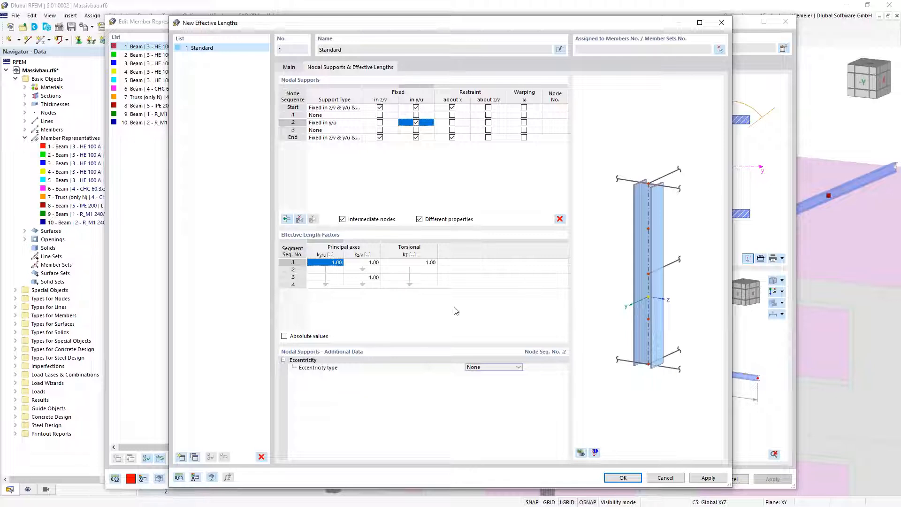
click(616, 478)
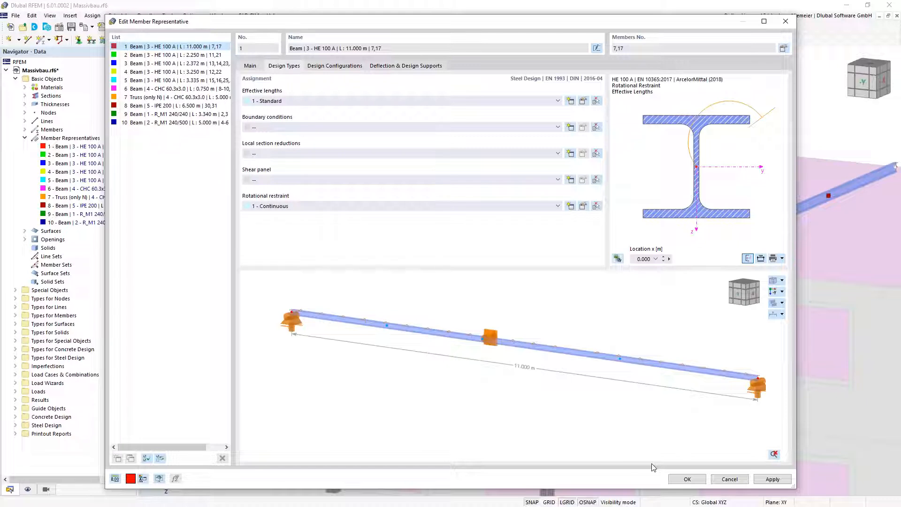
click(687, 479)
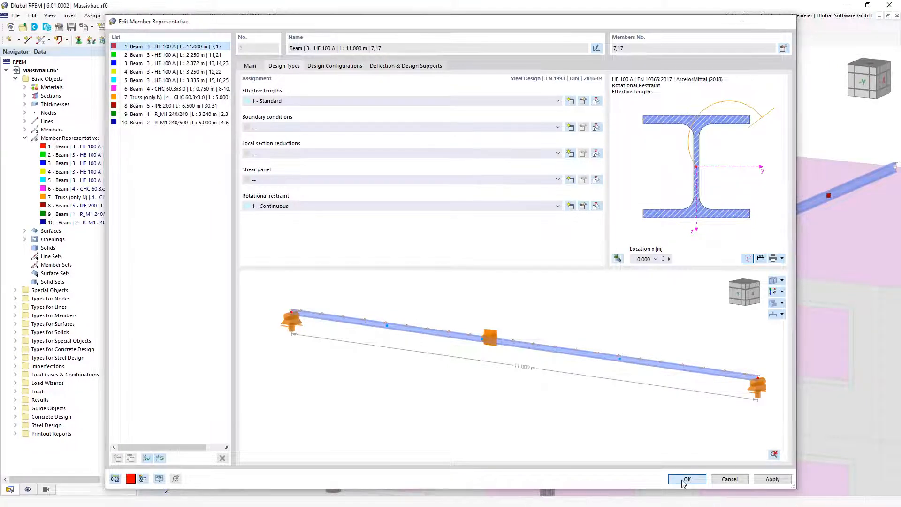
Display the types for steel design in the model and examine the effective length supports on both trusses' top chords.
click(29, 489)
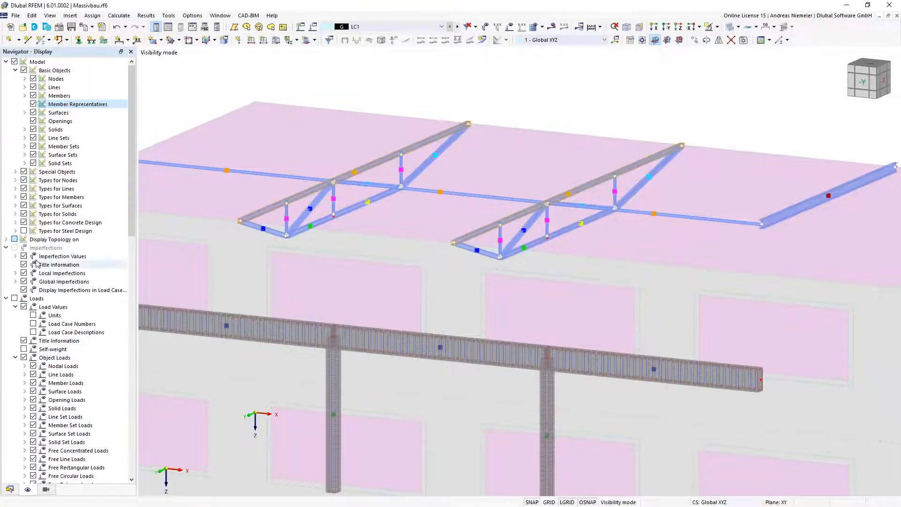
click(24, 230)
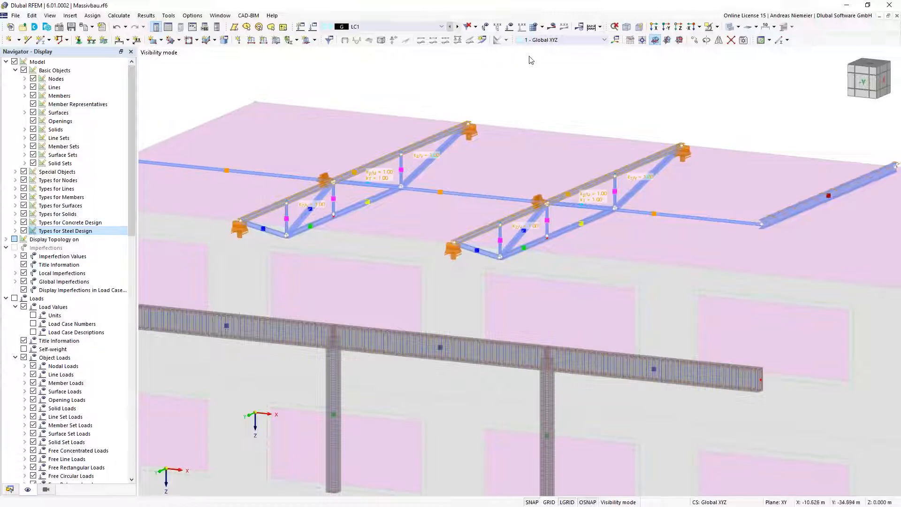
ctrl+middle_drag(602, 89, 530, 100)
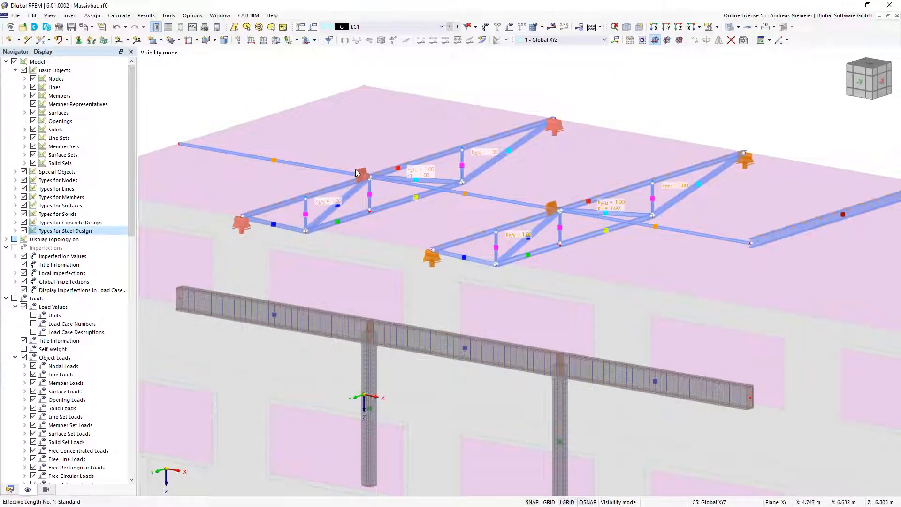
mouse_move(356, 171)
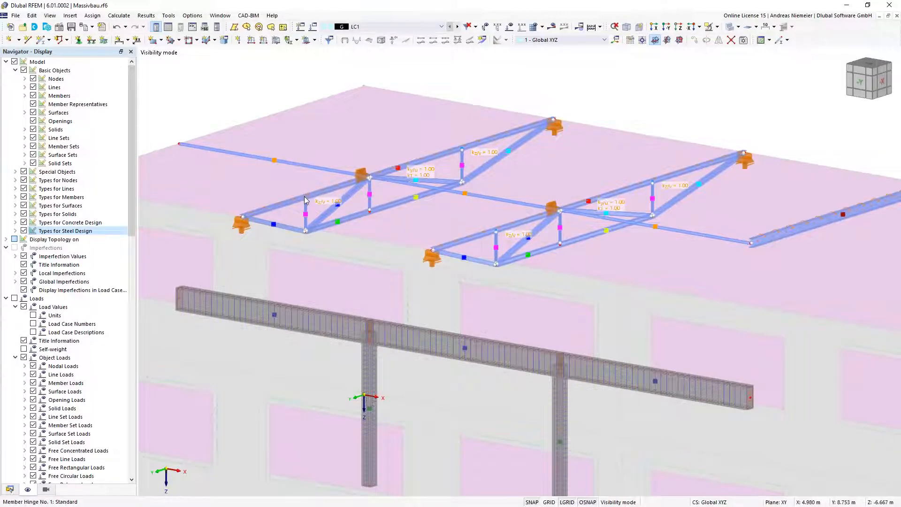
Fix intermediate node .1 in y/u in the Standard effective lengths of the top chords.
click(10, 489)
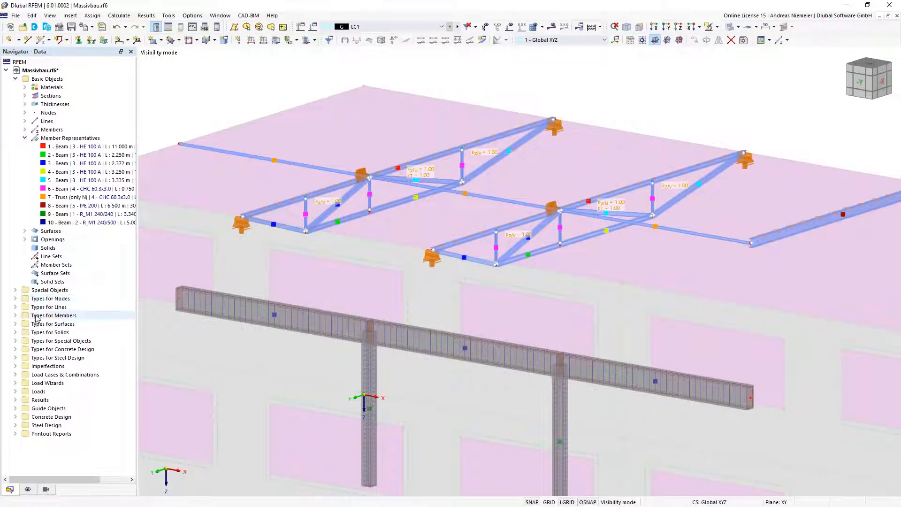
click(15, 358)
click(25, 366)
double_click(59, 376)
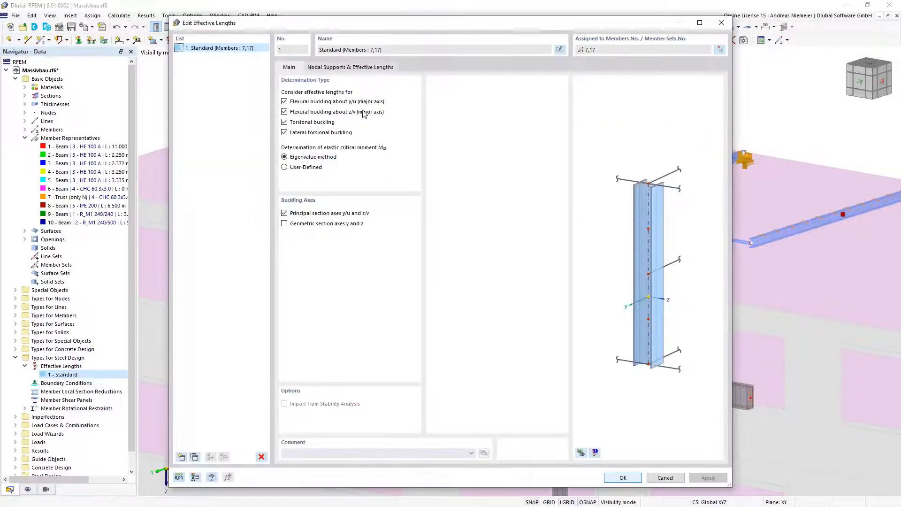
click(370, 67)
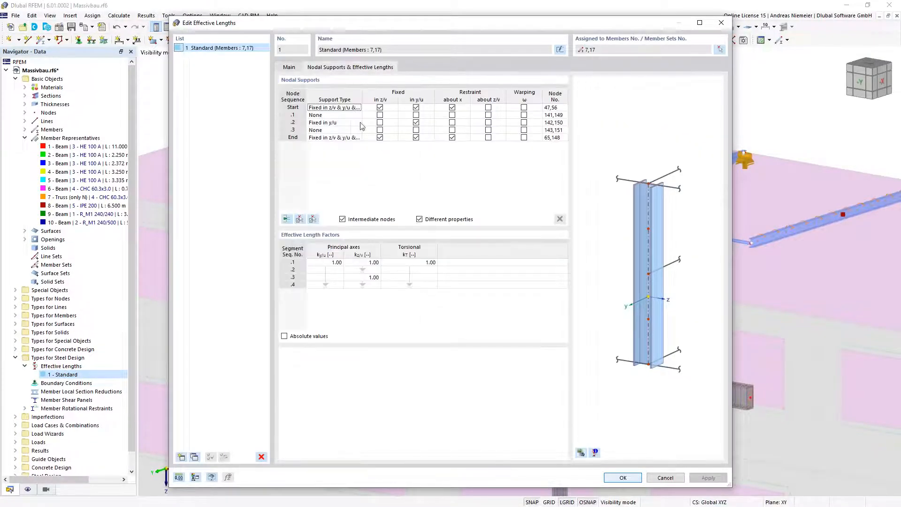
click(416, 115)
click(622, 477)
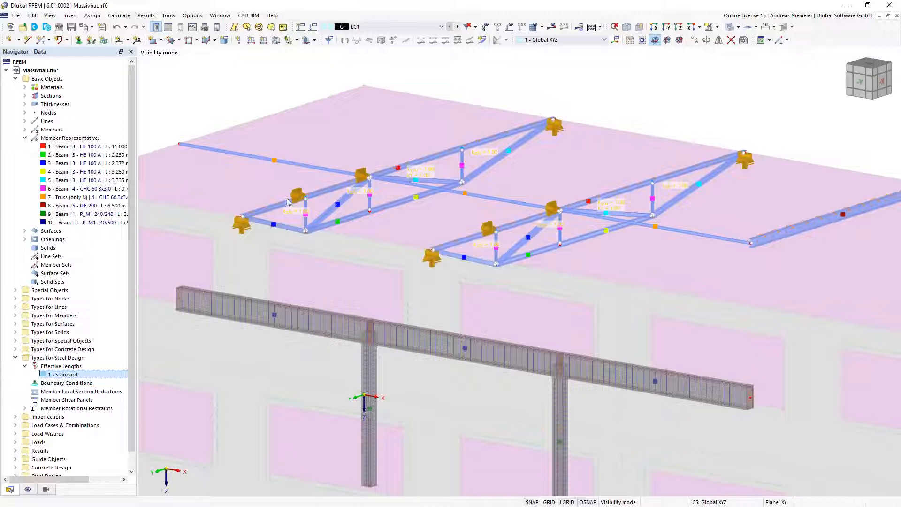
Remove the y/u fixity of intermediate node .1 from the top chords' Standard effective lengths.
double_click(74, 376)
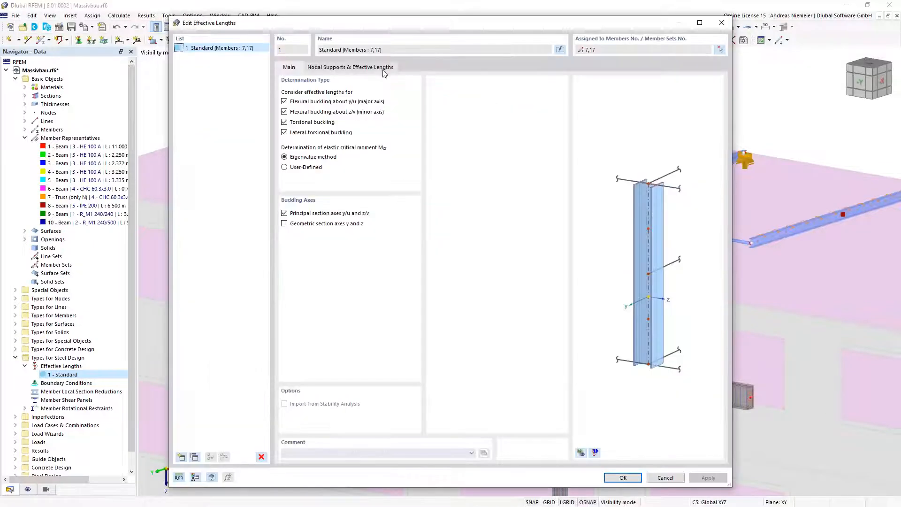
click(382, 68)
click(416, 115)
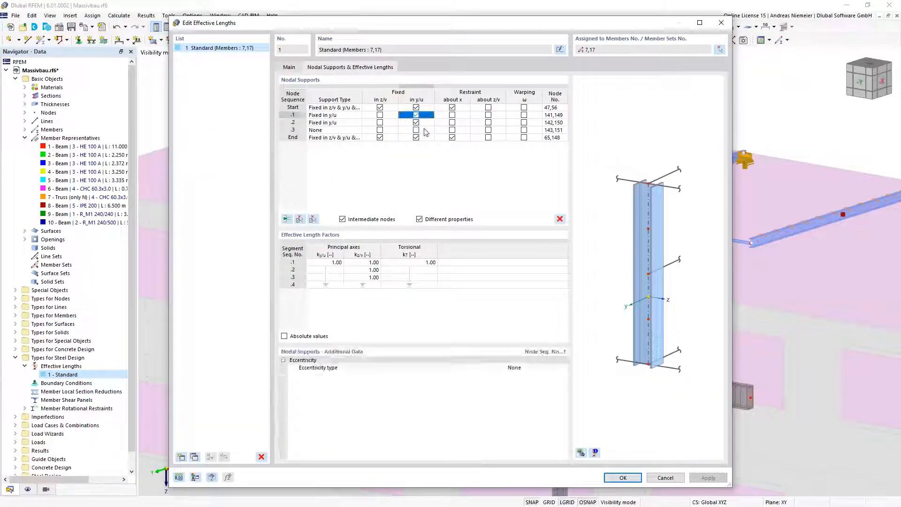
click(623, 478)
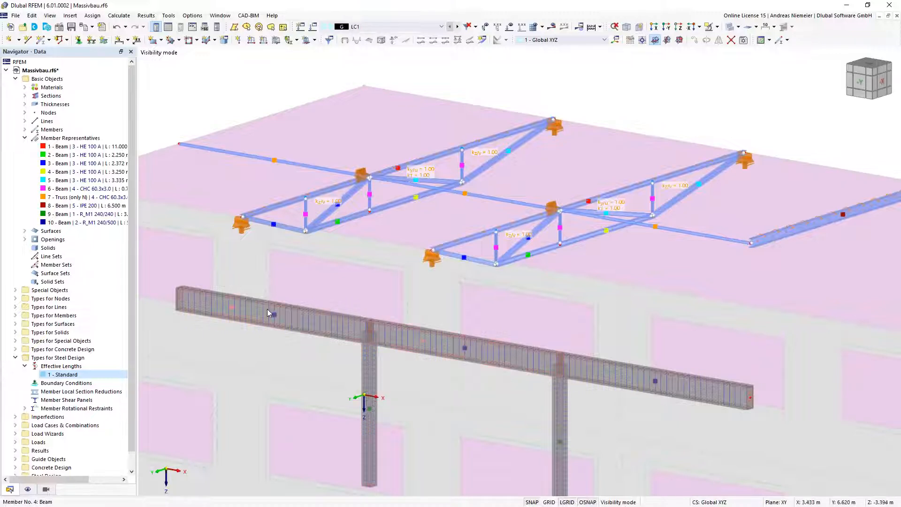
Set the R_M1 240/500 beam representative's longitudinal reinforcement to 4 bars per side with 20 mm diameter and inspect the reinforced beams.
double_click(466, 353)
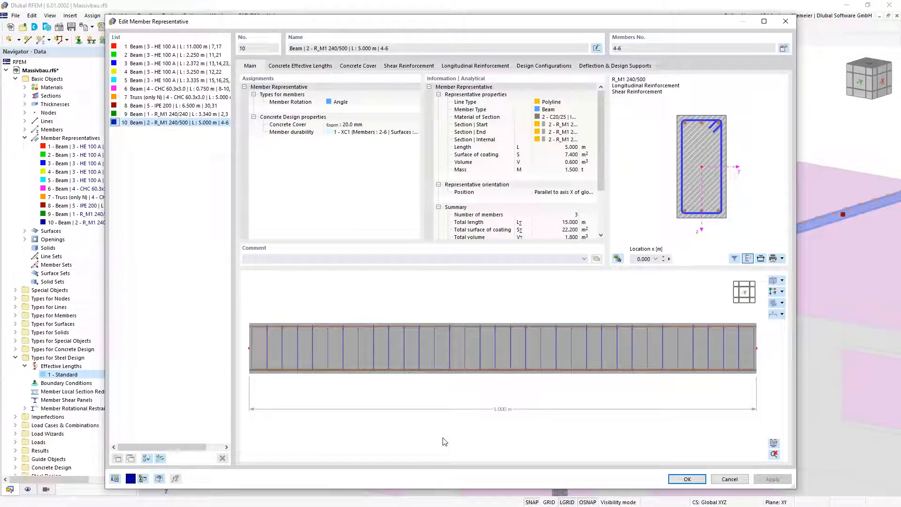
click(491, 67)
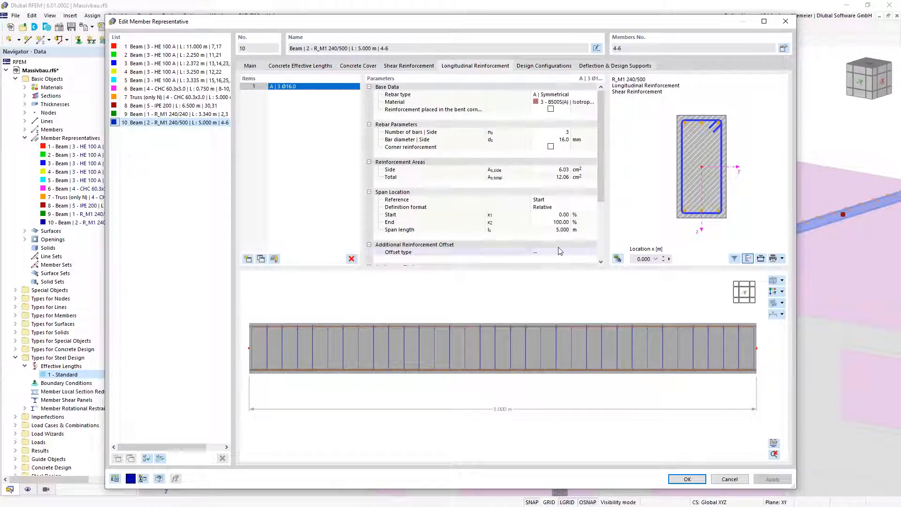
click(562, 133)
text(4)
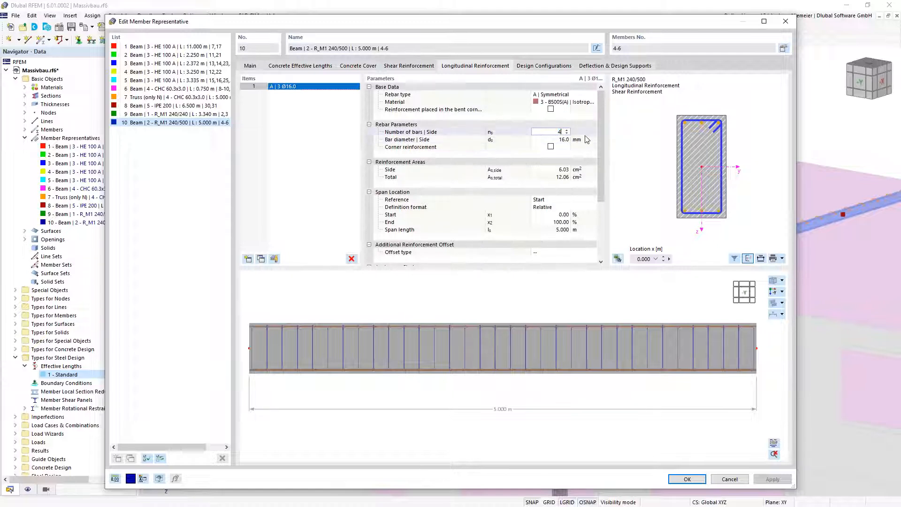
click(565, 140)
text(20)
key(Tab)
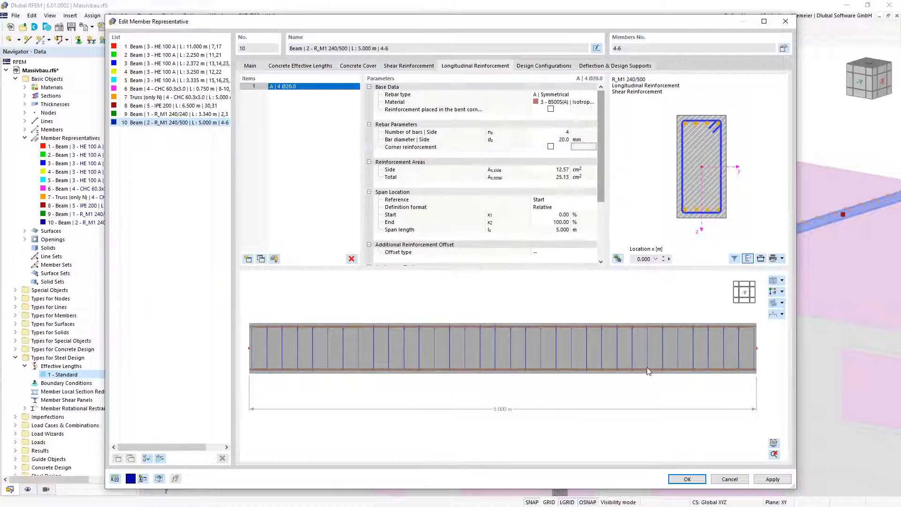
click(682, 479)
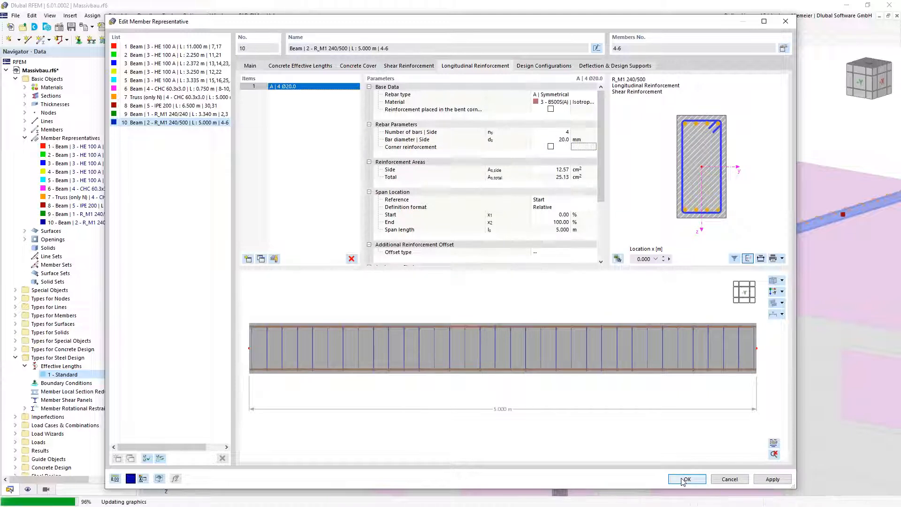
scroll(553, 356, up, 5)
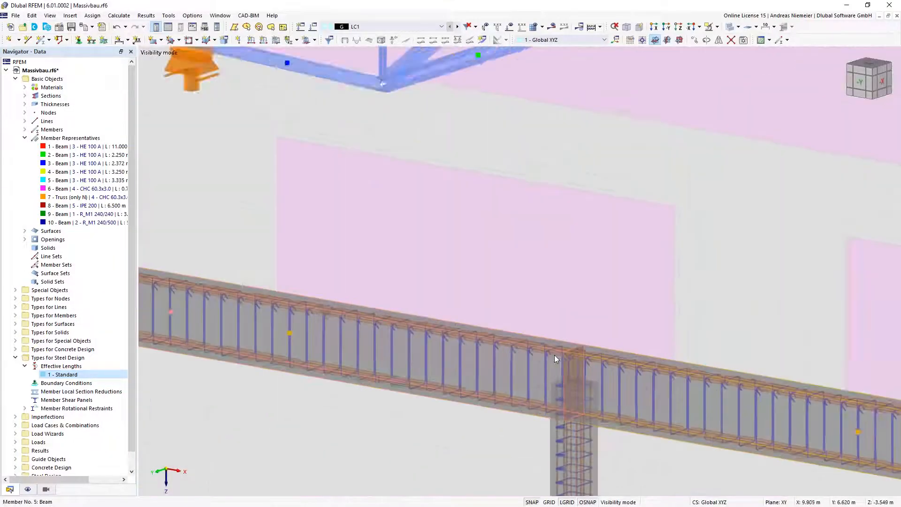
scroll(559, 347, up, 2)
scroll(548, 336, down, 5)
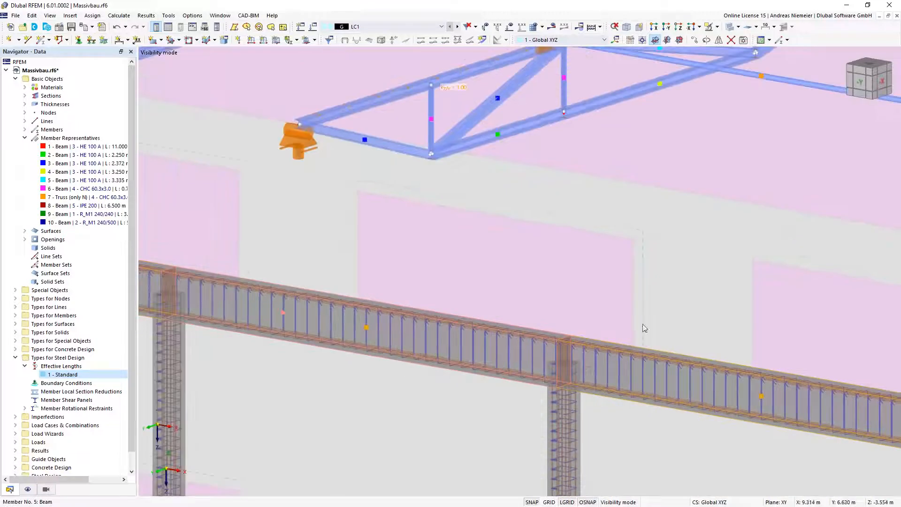
scroll(460, 303, down, 3)
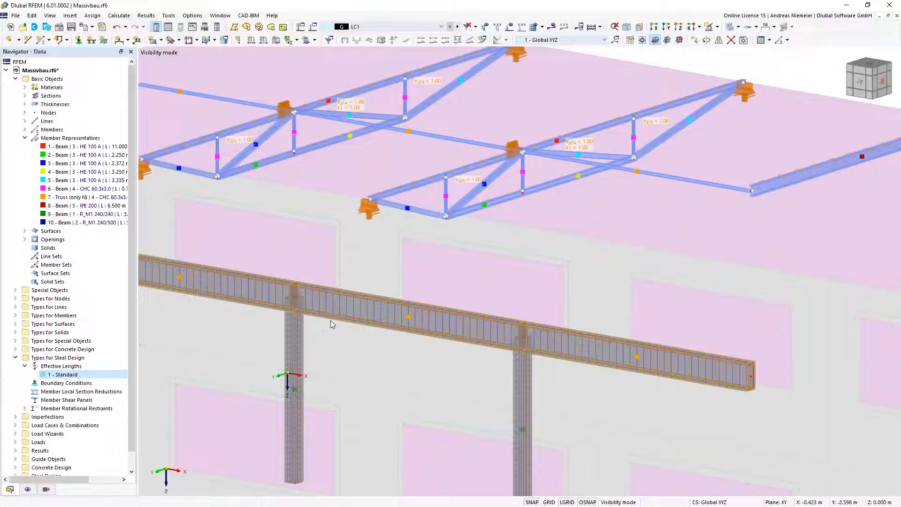
scroll(418, 255, down, 4)
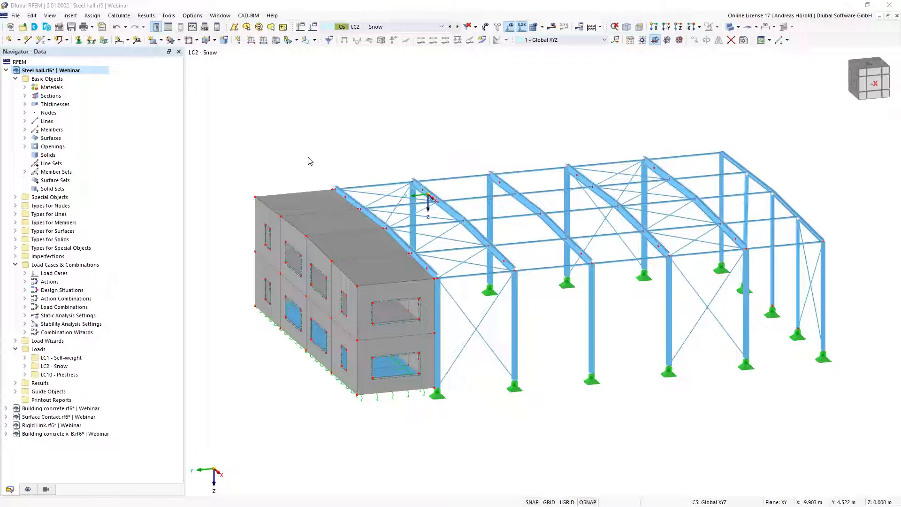
Create a new snow load with the Snow Load Wizard for the steel hall, using the Duopitch roof type.
click(70, 15)
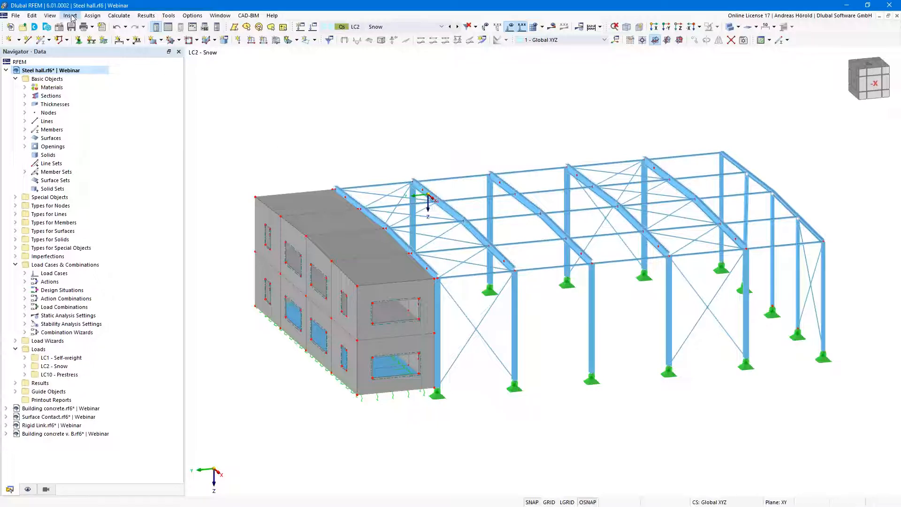
mouse_move(93, 99)
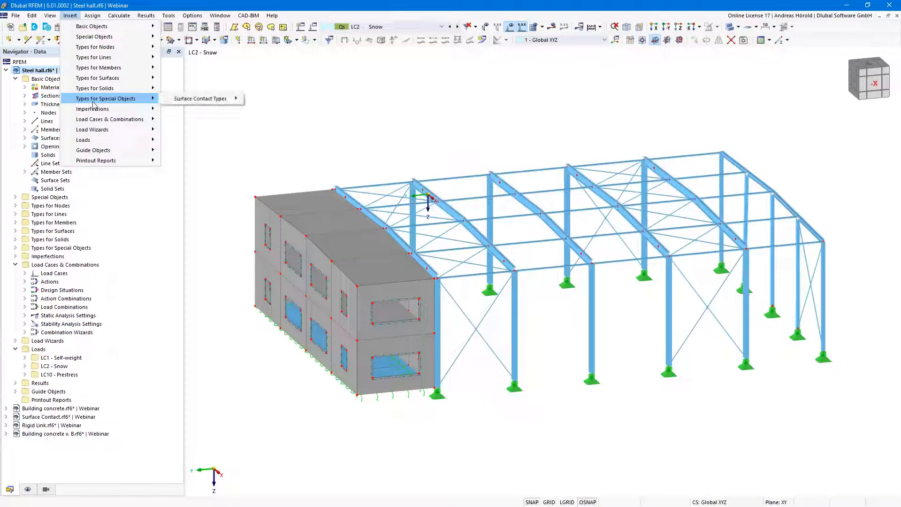
mouse_move(105, 141)
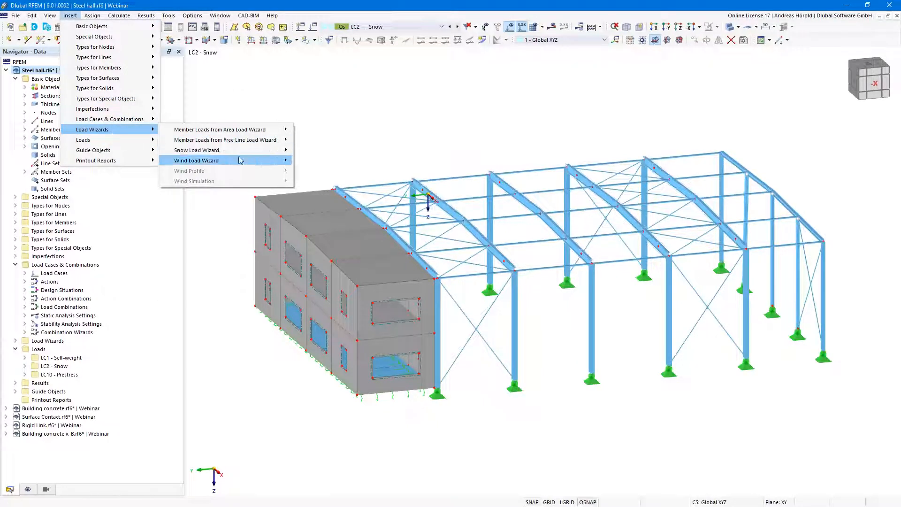
mouse_move(245, 155)
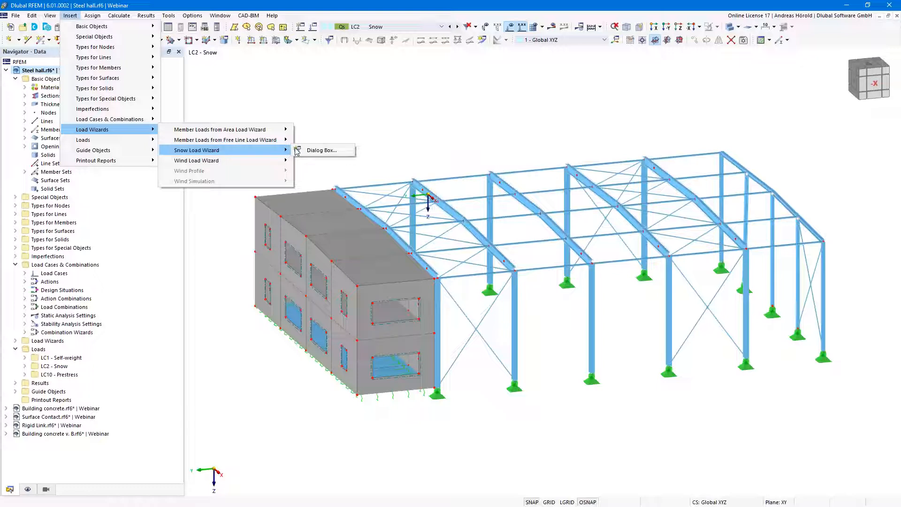
click(327, 152)
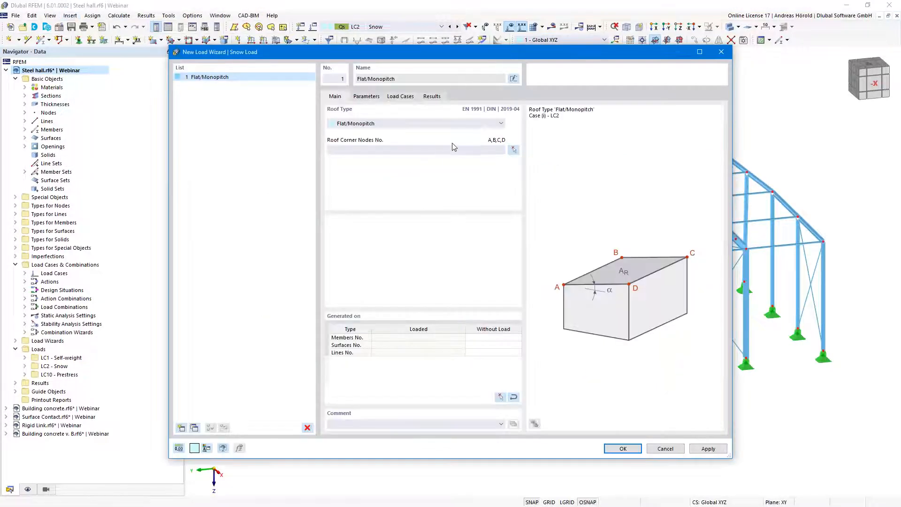
click(421, 125)
click(405, 140)
Assign the hall's six roof corner nodes 74,66-68,76,75 to the duopitch roof and keep both Roof 1 and Roof 2 loaded.
click(515, 150)
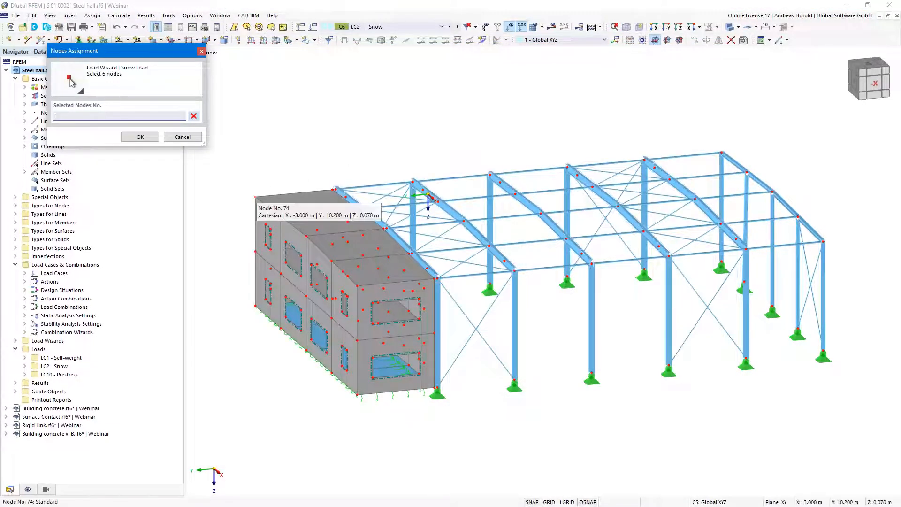
click(723, 153)
click(773, 194)
click(798, 217)
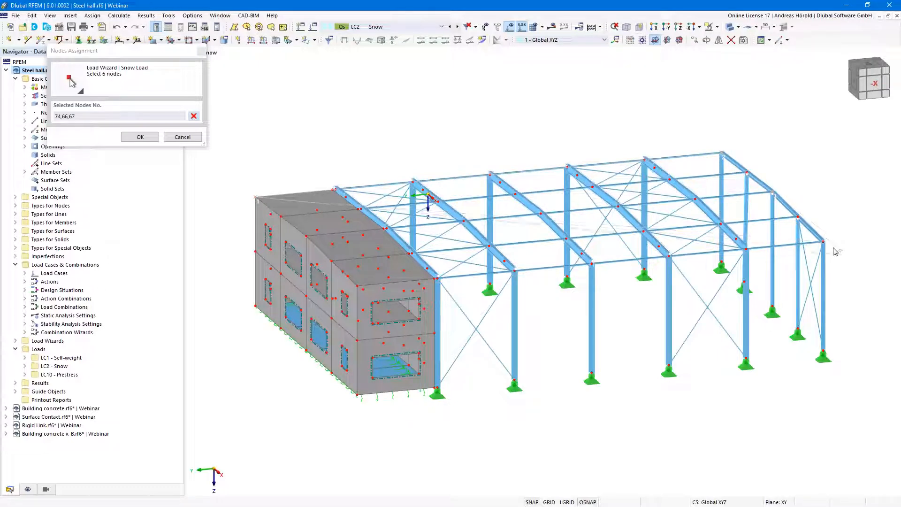
click(358, 287)
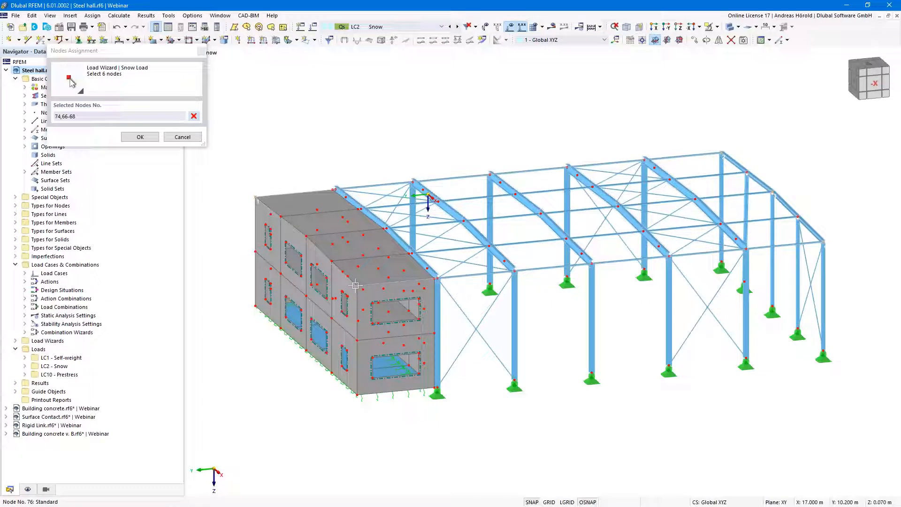
click(306, 237)
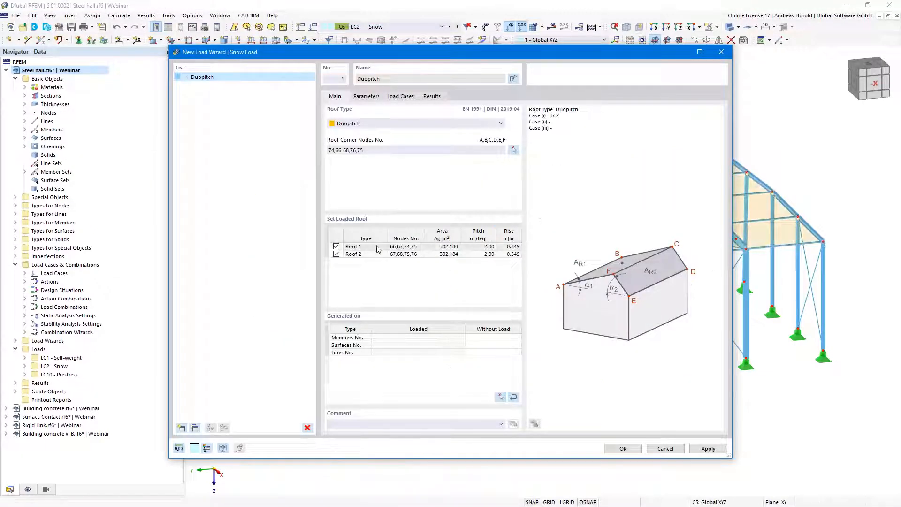
click(336, 255)
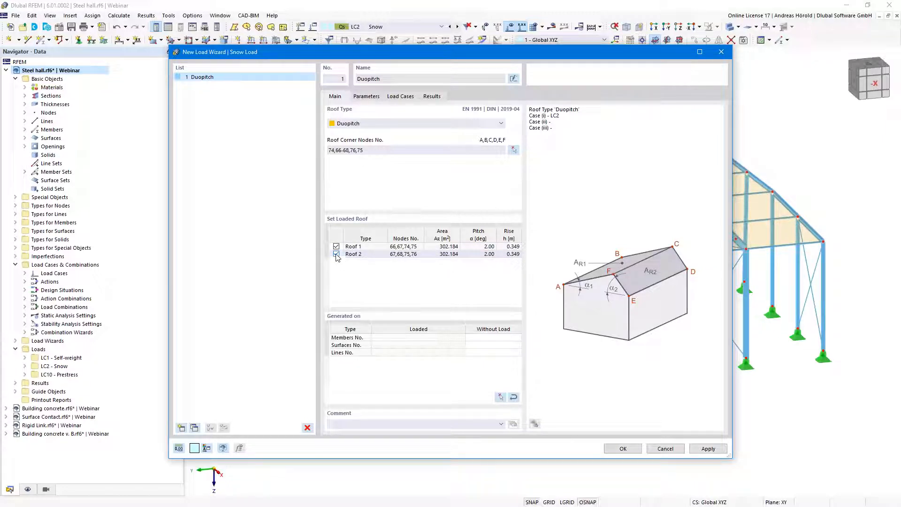
click(336, 254)
Start picking the members without load and restrict the visible members by type to Truss (only N) and Tension.
click(495, 338)
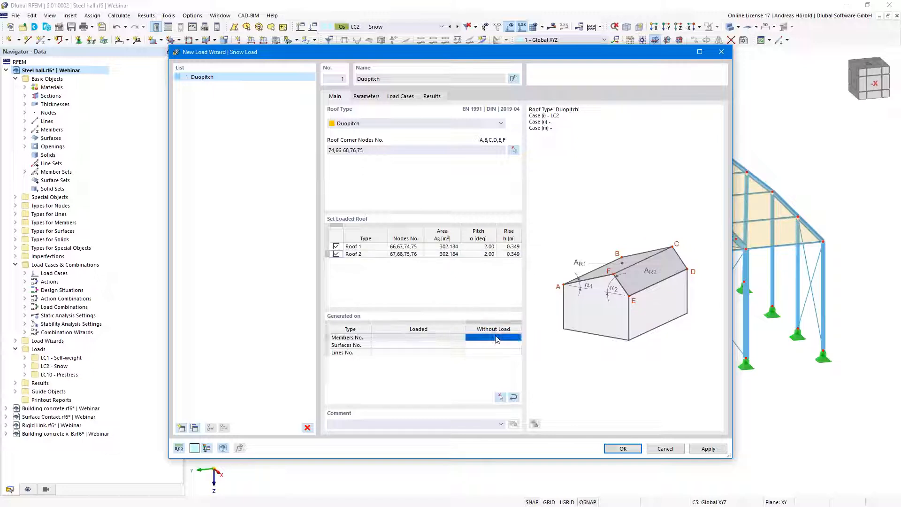
click(501, 398)
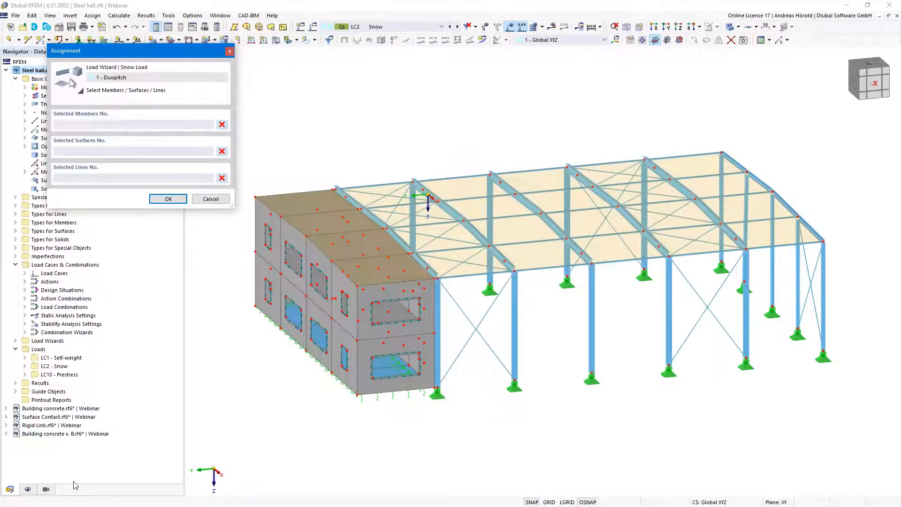
click(46, 490)
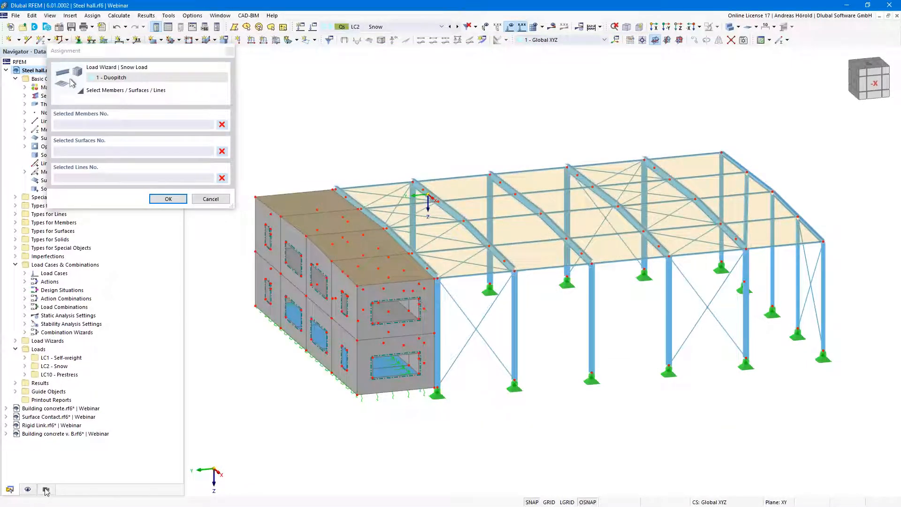
click(16, 368)
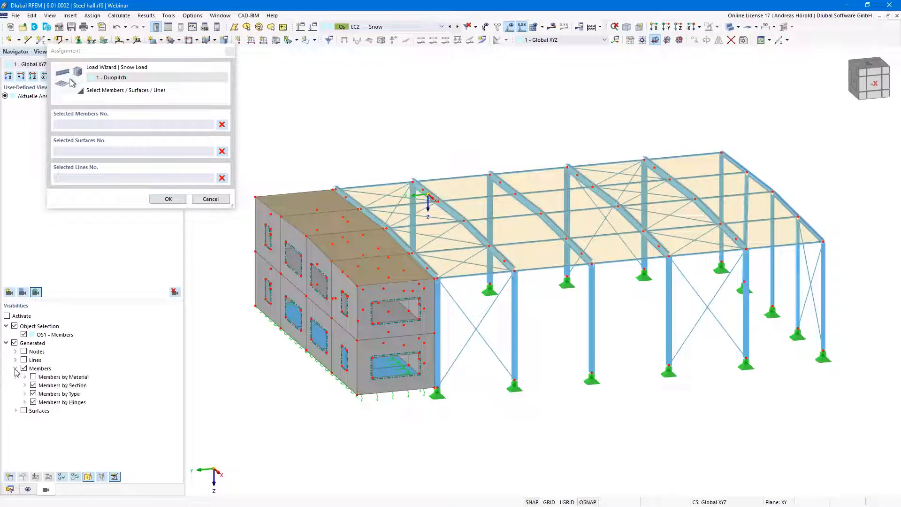
click(26, 394)
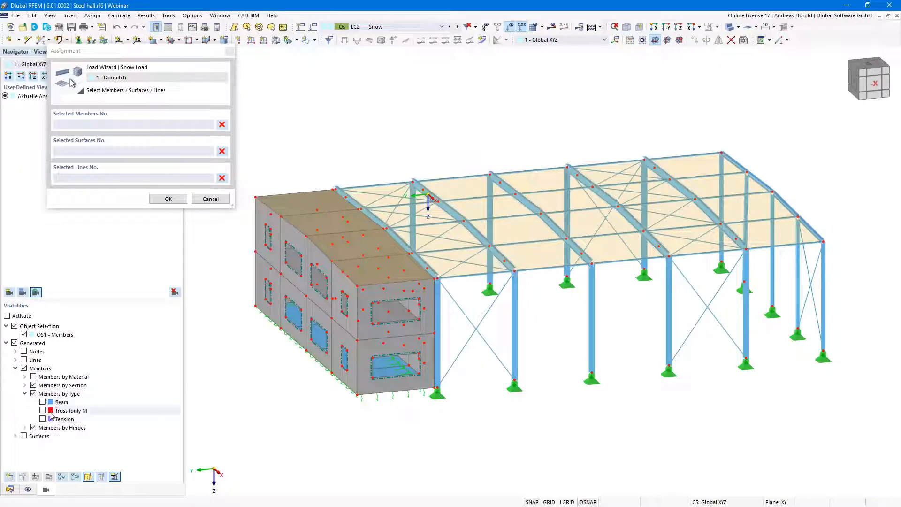
click(43, 411)
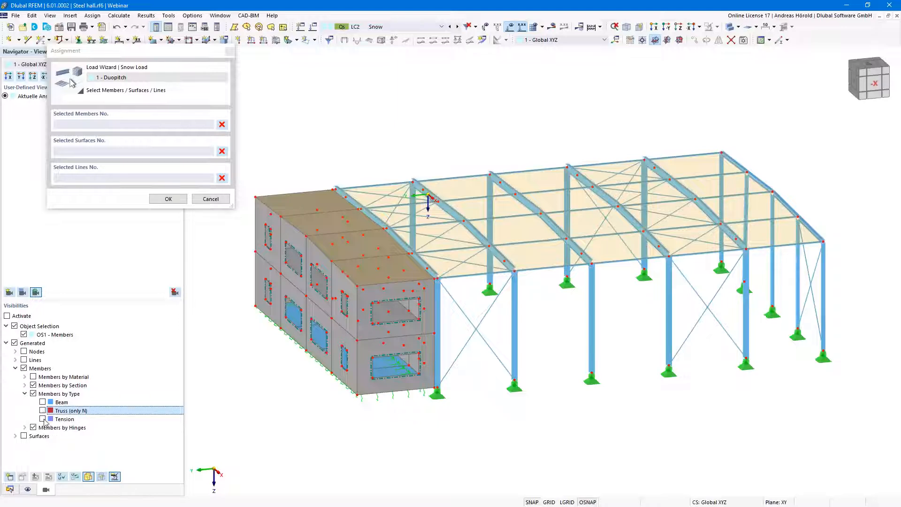
click(43, 419)
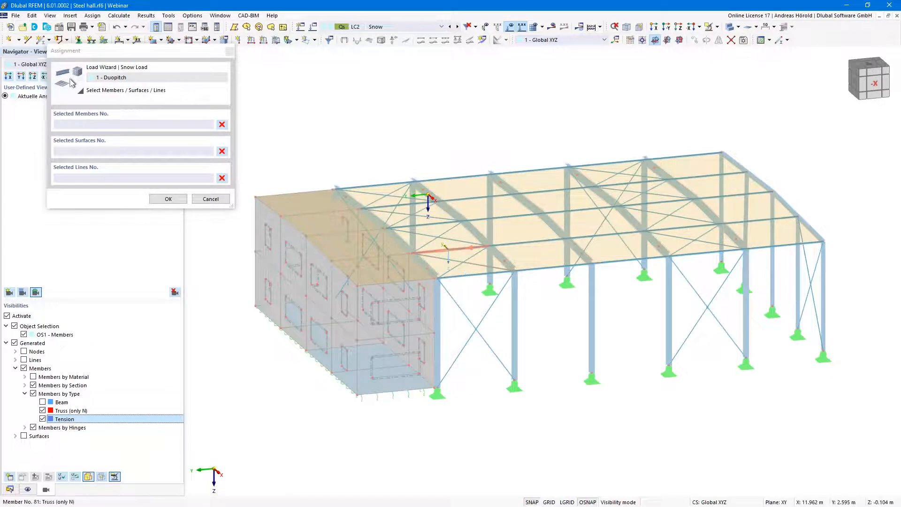
Select all truss and tension members in the roof plane from the side view and assign them as members without load.
scroll(587, 320, up, 2)
ctrl+middle_drag(556, 323, 541, 296)
scroll(542, 296, up, 1)
scroll(542, 296, down, 3)
drag(301, 232, 817, 157)
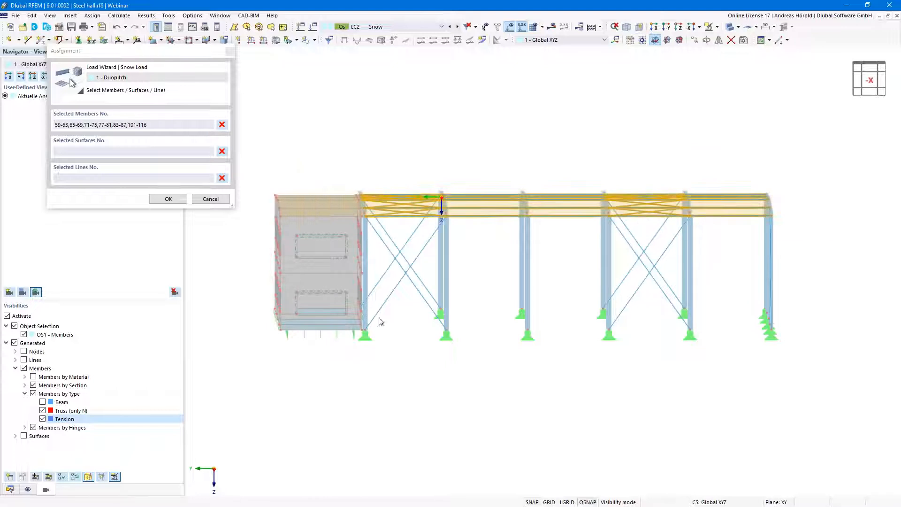
click(168, 198)
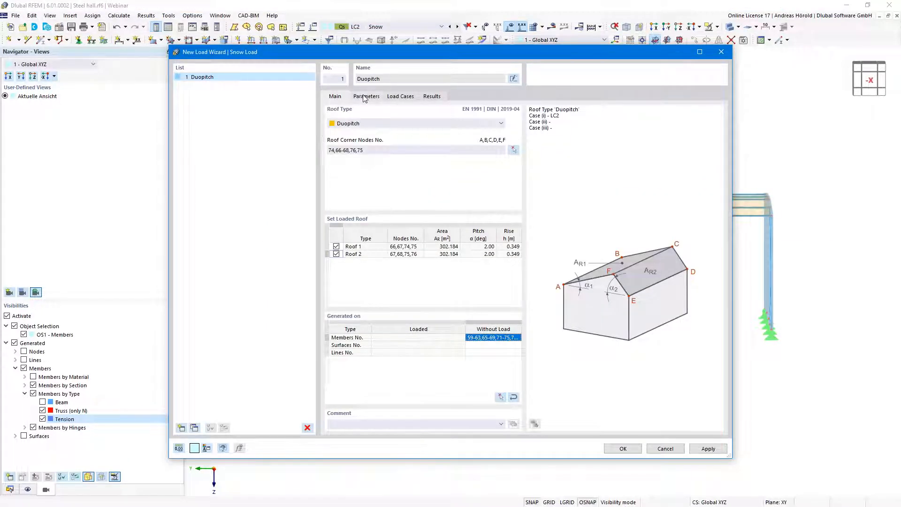
Review the snow load parameters, switching the manual snow load definition on and back off.
click(368, 96)
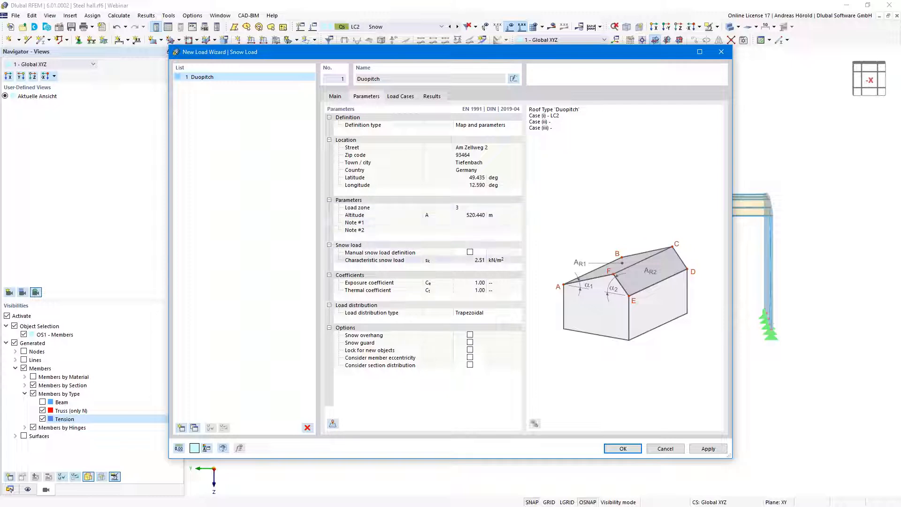
click(470, 253)
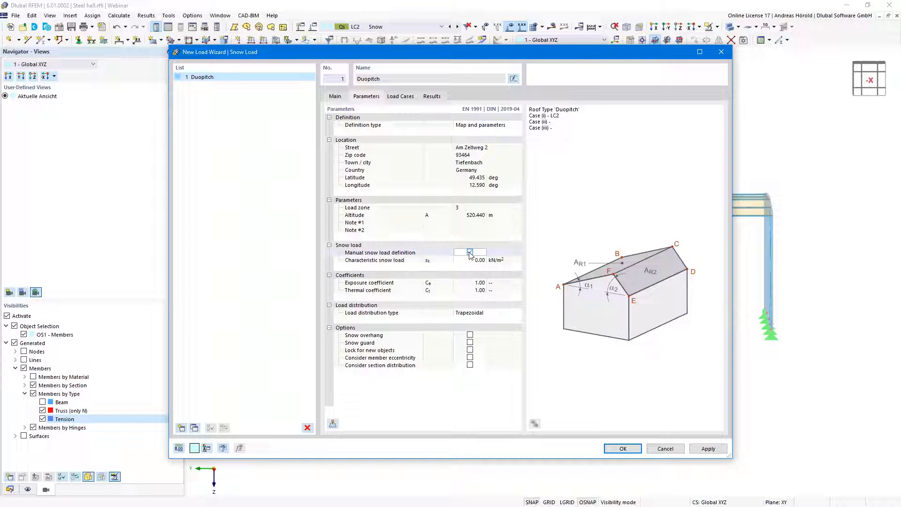
click(470, 253)
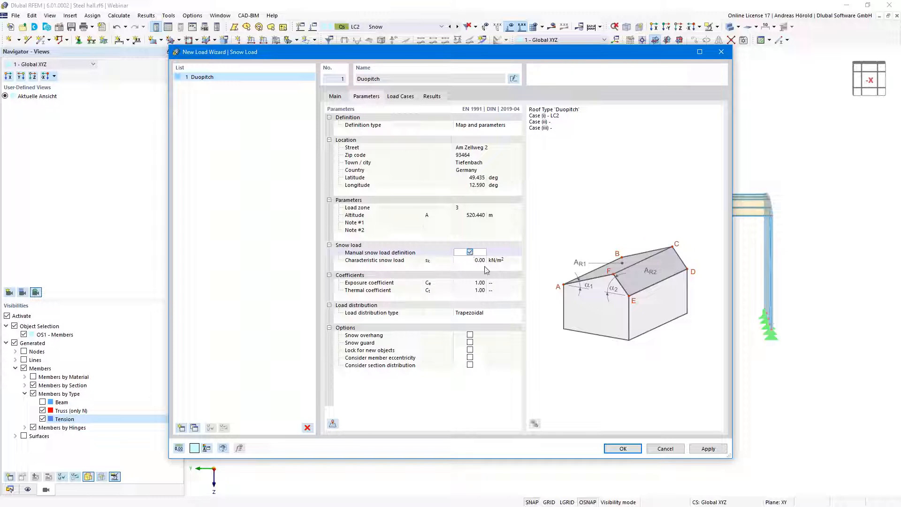
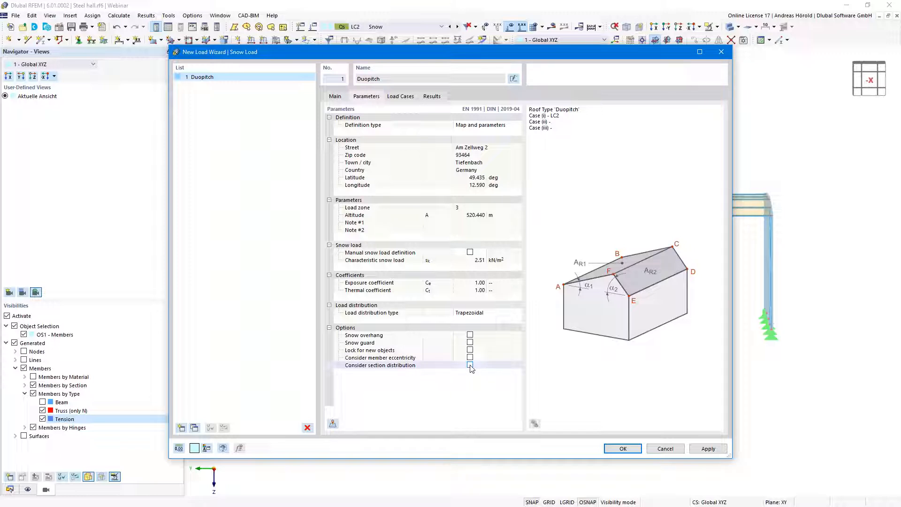
Generate the snow load for Case (i) only, into LC2 - Snow, and deactivate the visibilities to inspect the loads on the whole hall.
click(401, 97)
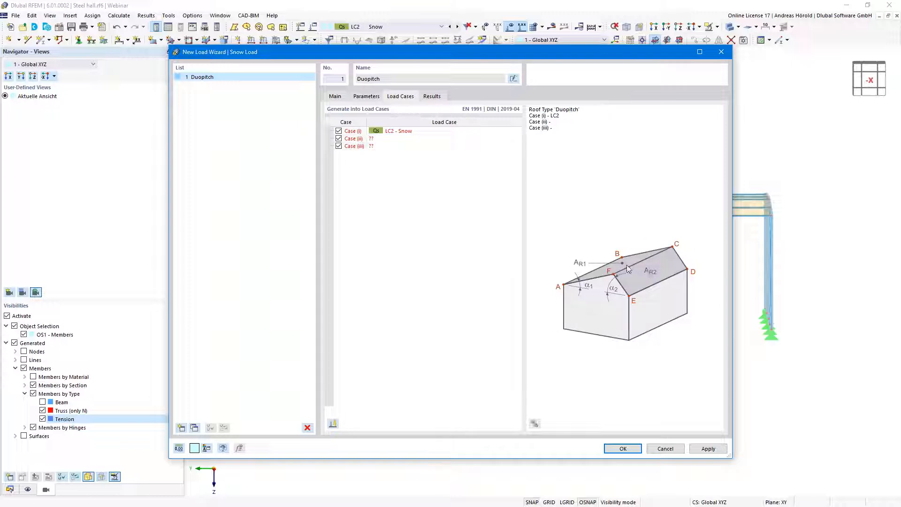
click(339, 139)
click(339, 146)
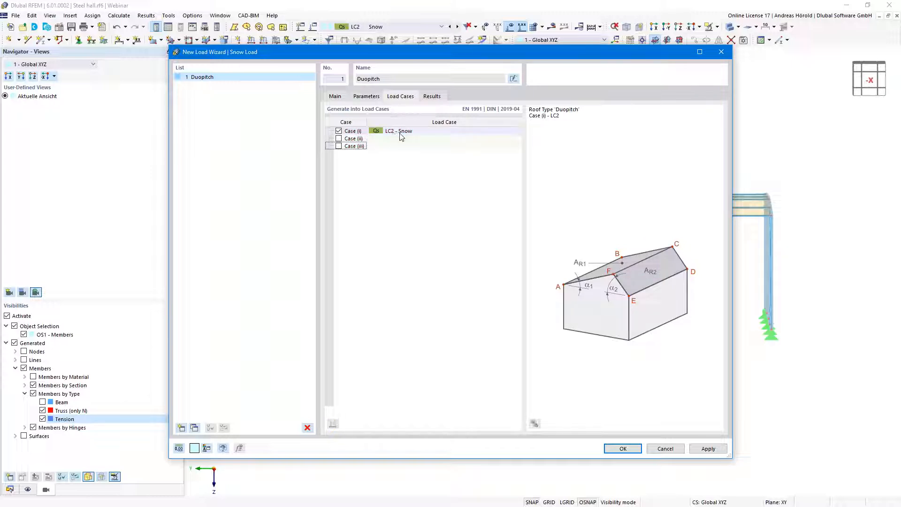
click(624, 450)
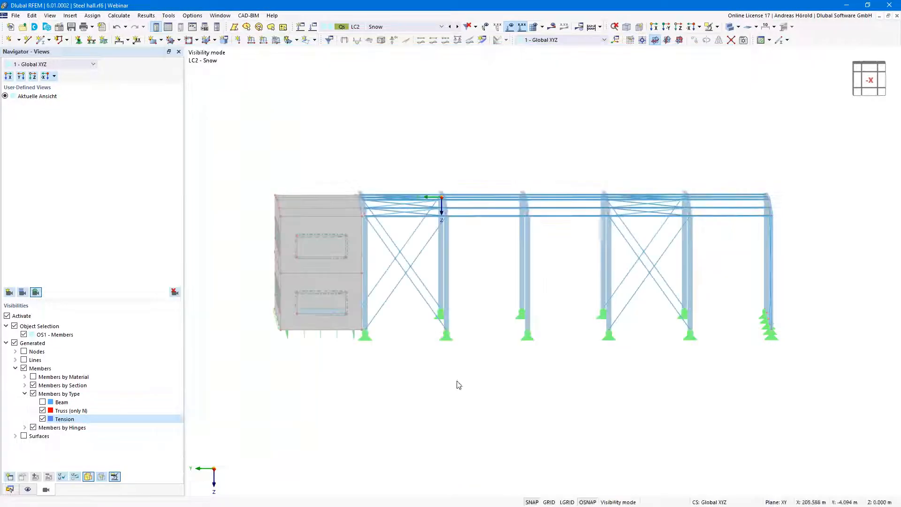
click(7, 316)
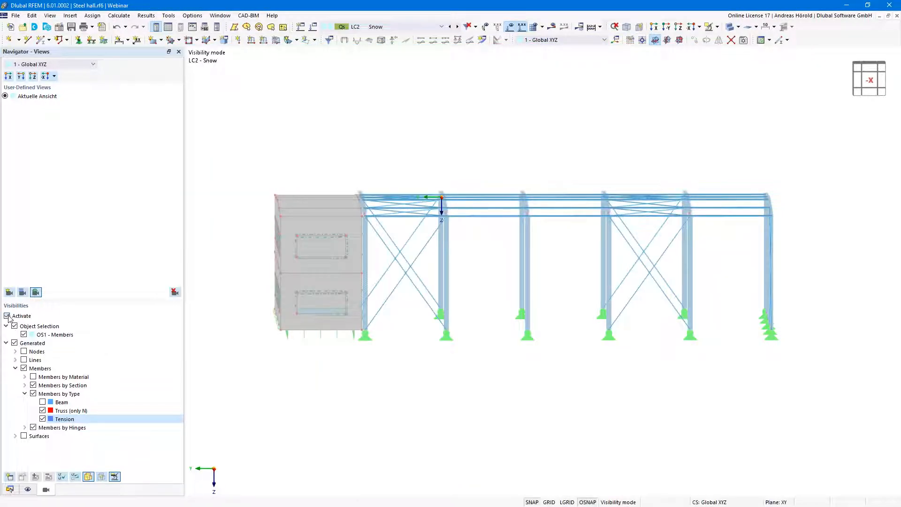
ctrl+middle_drag(253, 373, 286, 416)
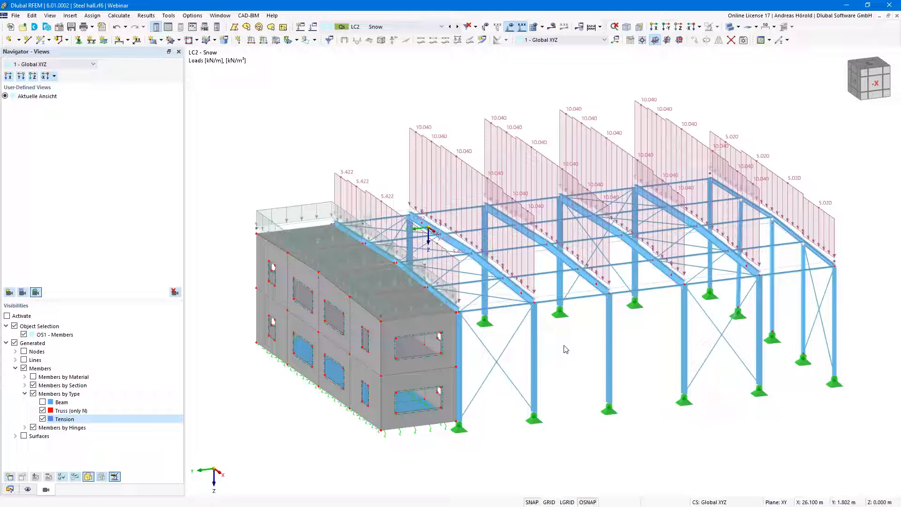
Switch to the Surface Contact.rf6 model and examine the gap between the column's base plate and the concrete slab.
click(9, 489)
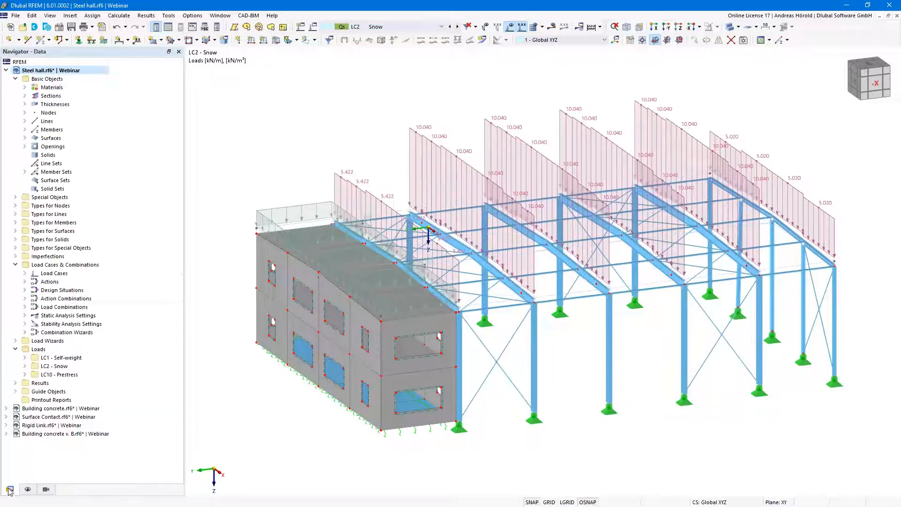
click(61, 418)
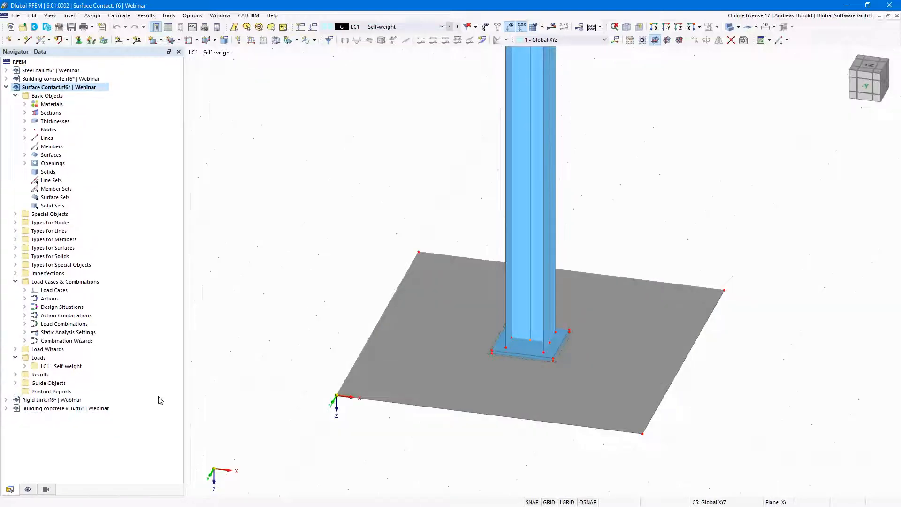
scroll(695, 414, up, 3)
middle_drag(684, 411, 778, 366)
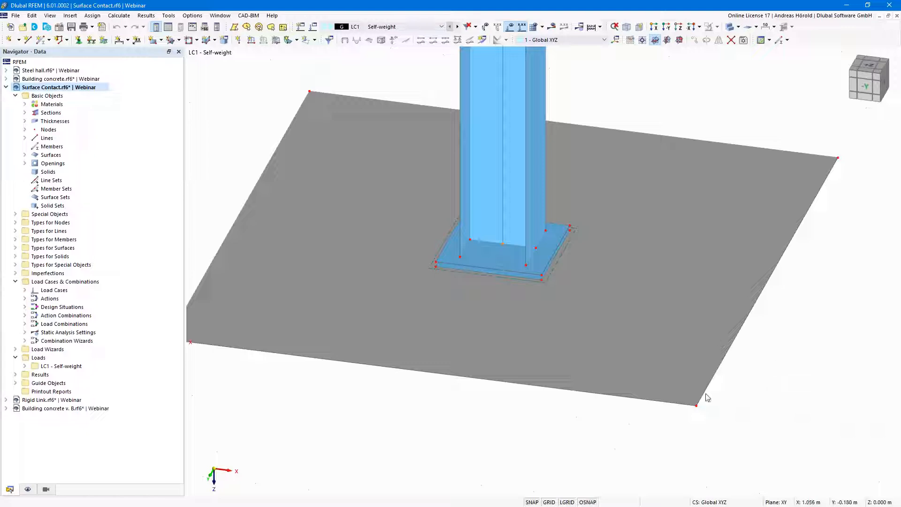
ctrl+middle_drag(710, 396, 719, 367)
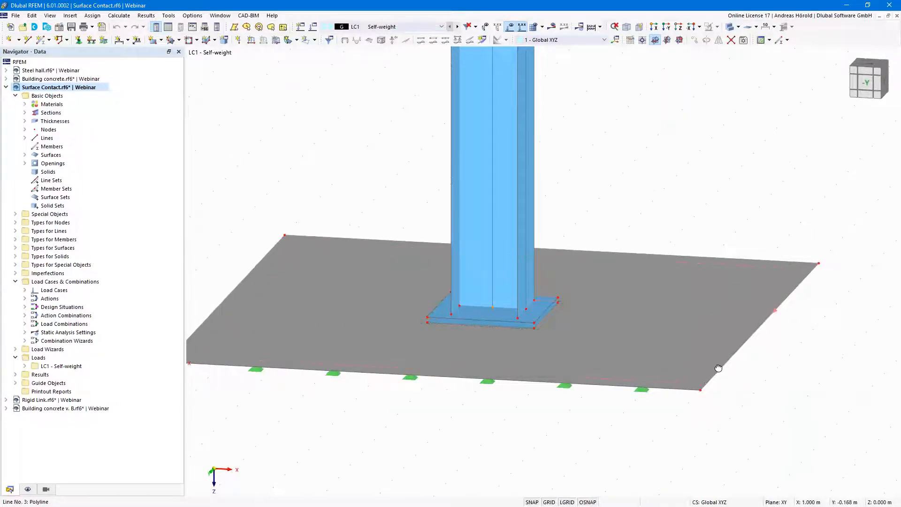
scroll(479, 306, up, 4)
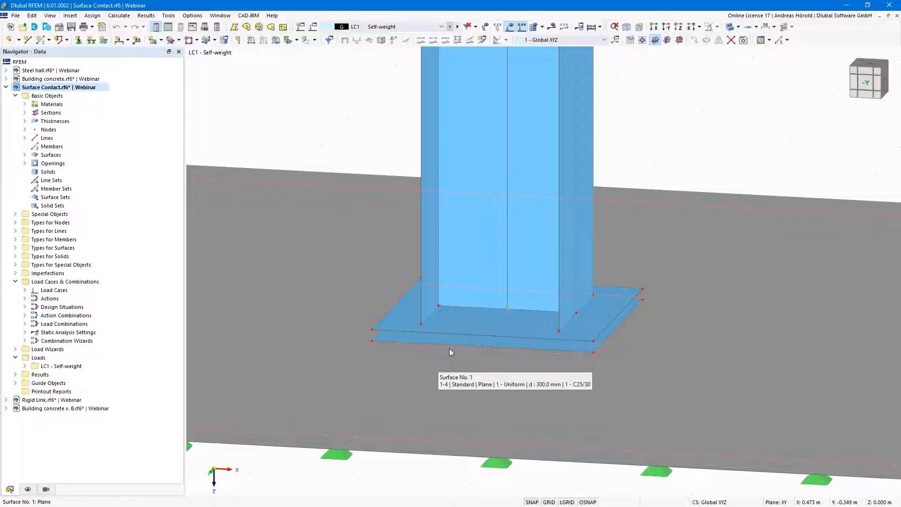
Start a new surface contact at the column base, assigning upper plate surface 3 to group 1 and lower plate surface 2 to group 2.
scroll(462, 339, up, 2)
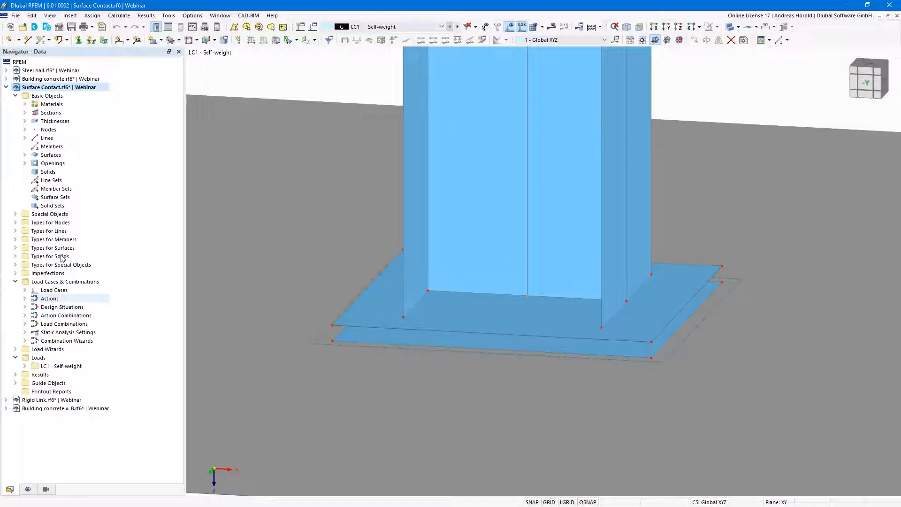
click(15, 214)
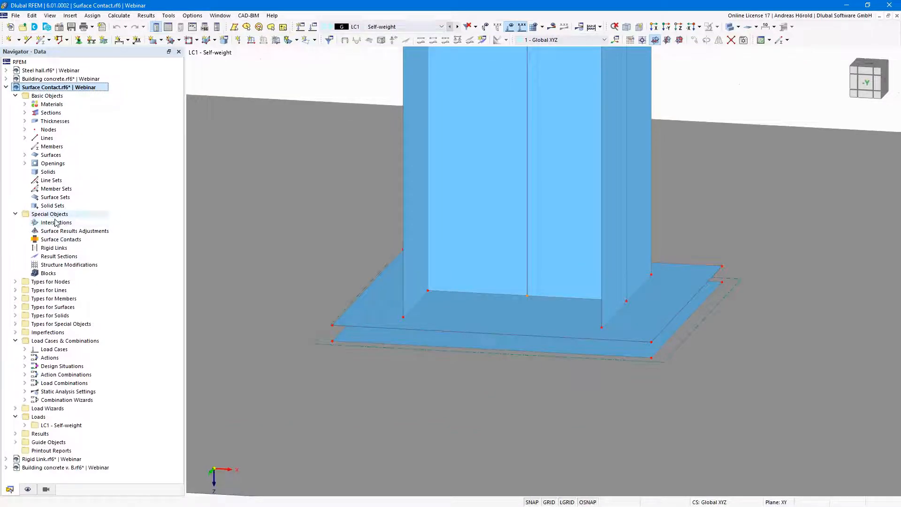
double_click(64, 240)
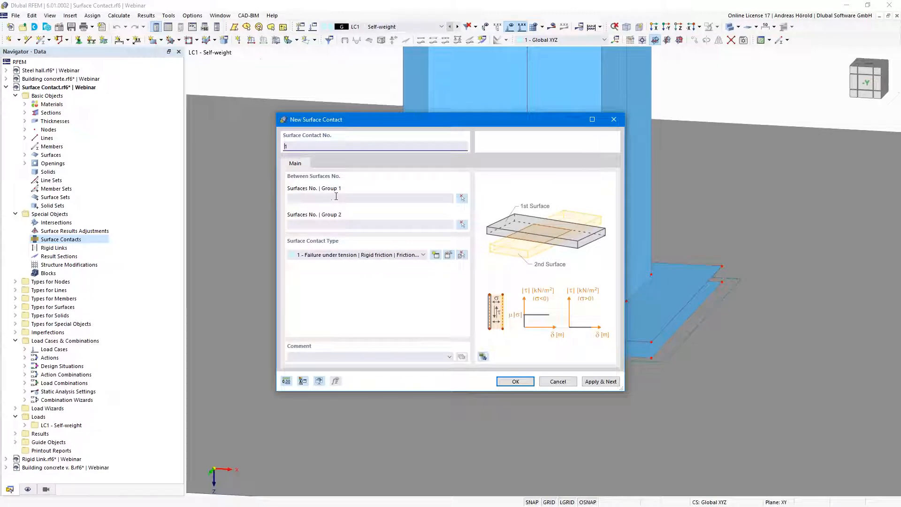
click(462, 198)
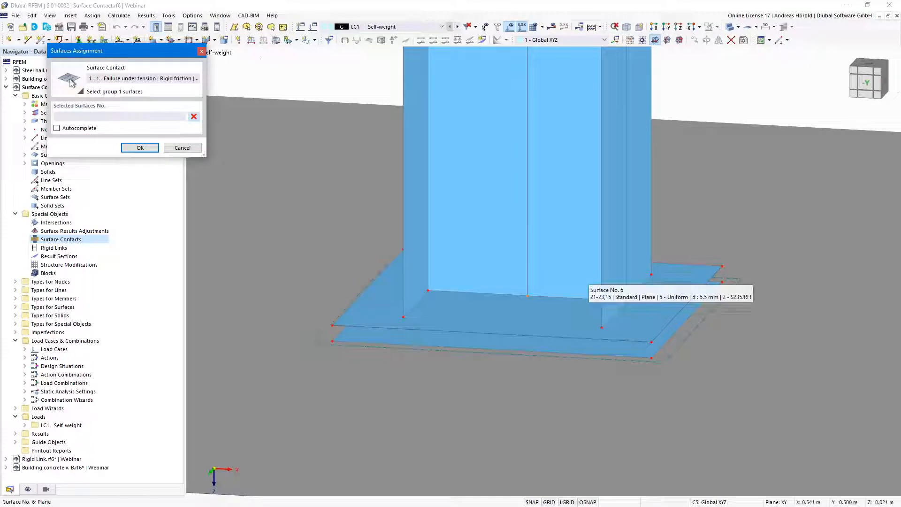
click(645, 319)
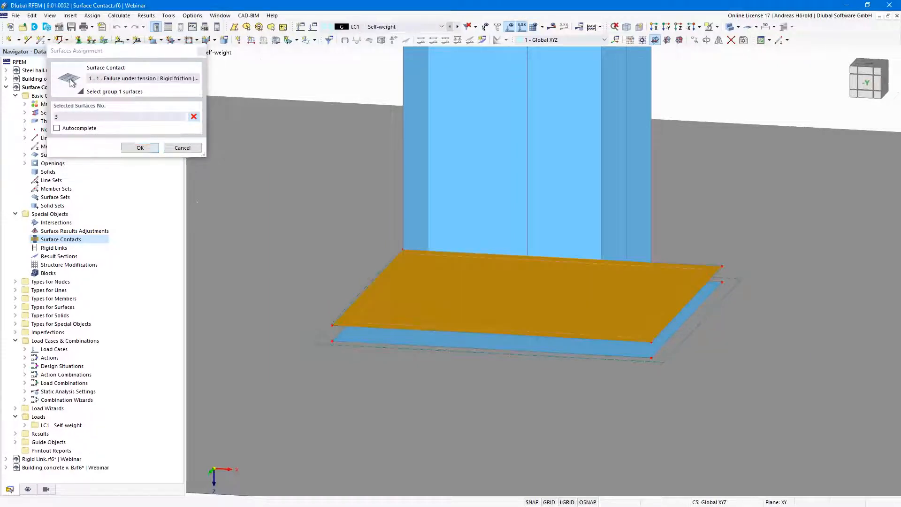
click(139, 148)
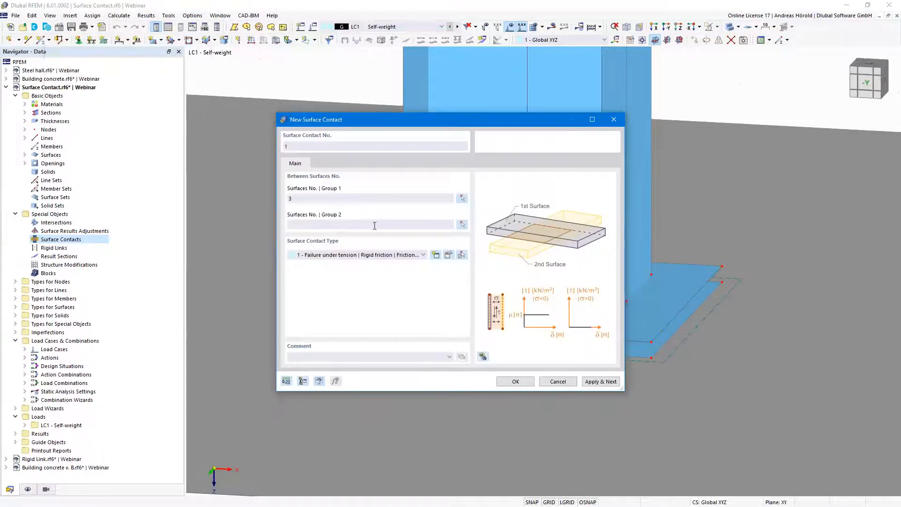
click(462, 224)
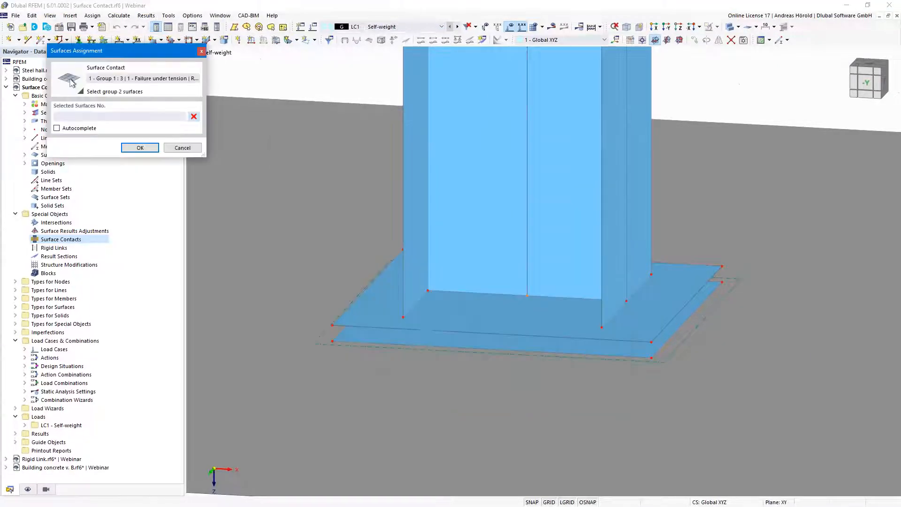
click(611, 336)
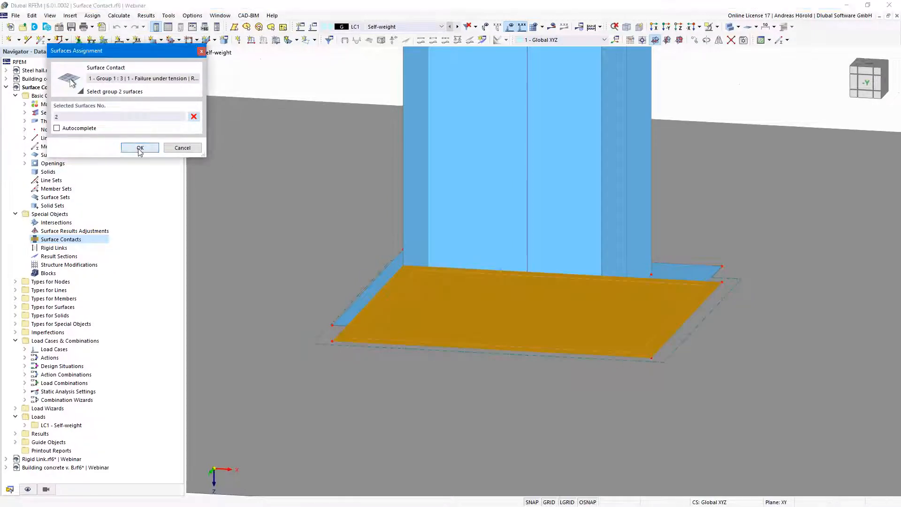
click(139, 148)
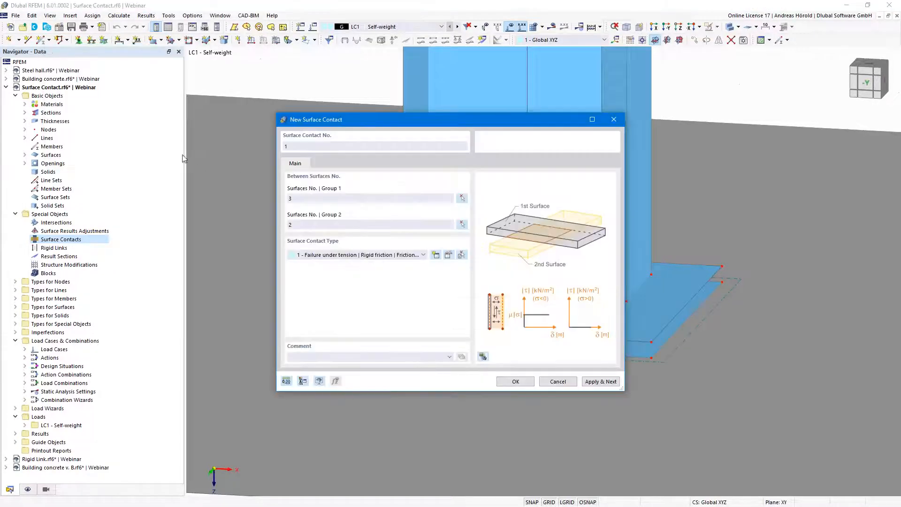
Review the contact type's options, keeping failure under tension, rigid friction and friction coefficient 0.20, and create the surface contact.
click(449, 255)
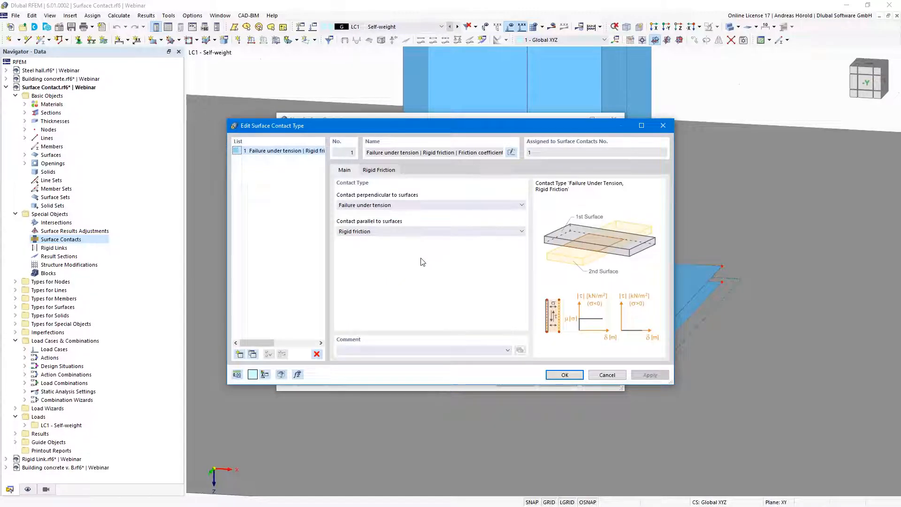
click(394, 206)
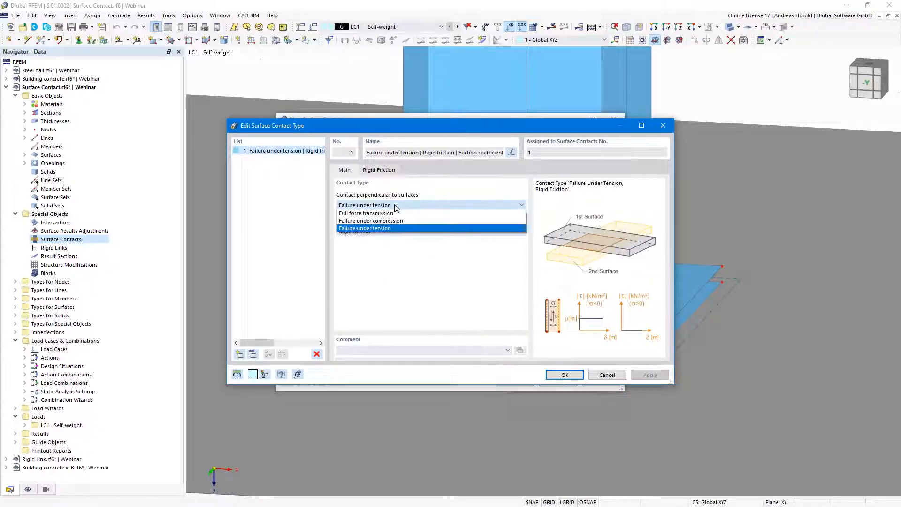
click(439, 229)
click(432, 231)
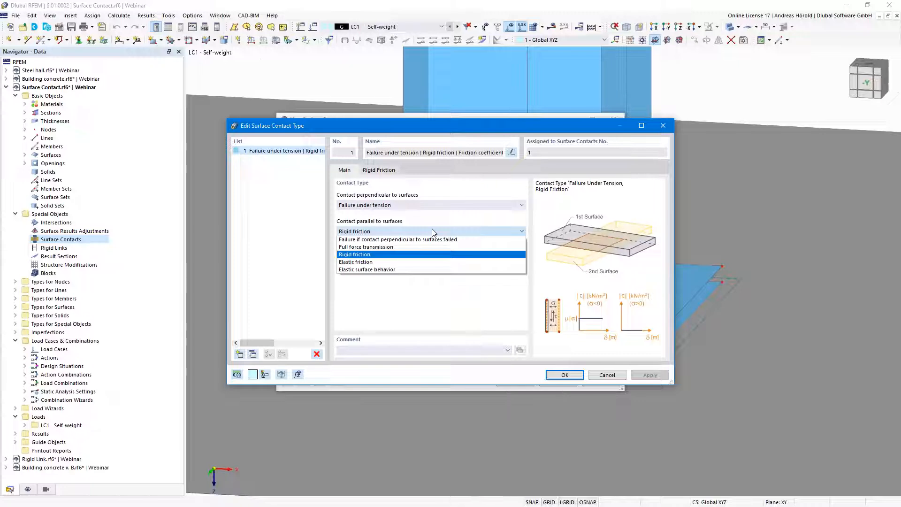
click(433, 231)
click(376, 170)
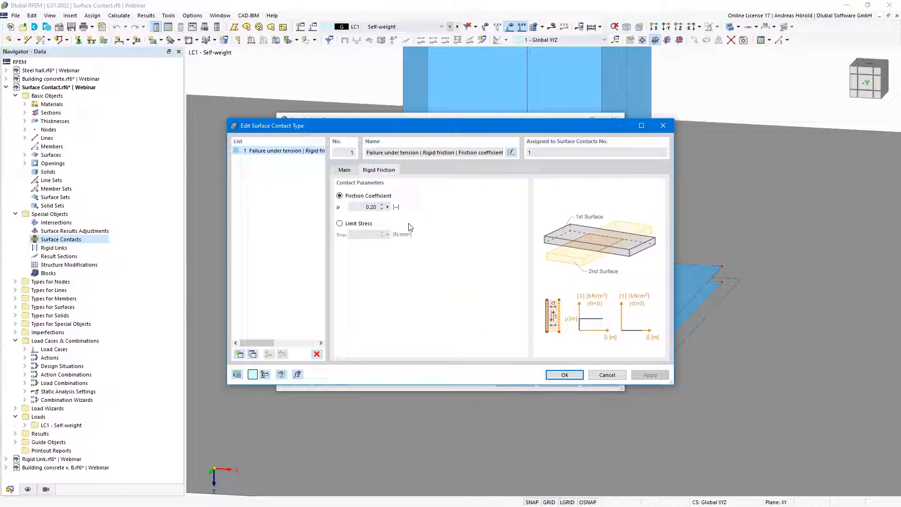
click(566, 374)
click(516, 382)
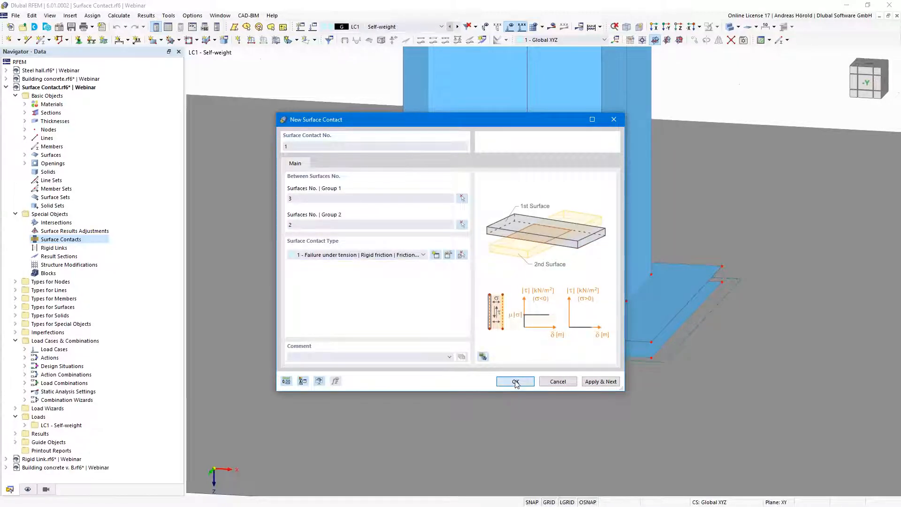
Apply a nodal load with Fx 1 kN and Fz 30 kN in LC1 to the middle node at the column's top.
scroll(352, 362, up, 3)
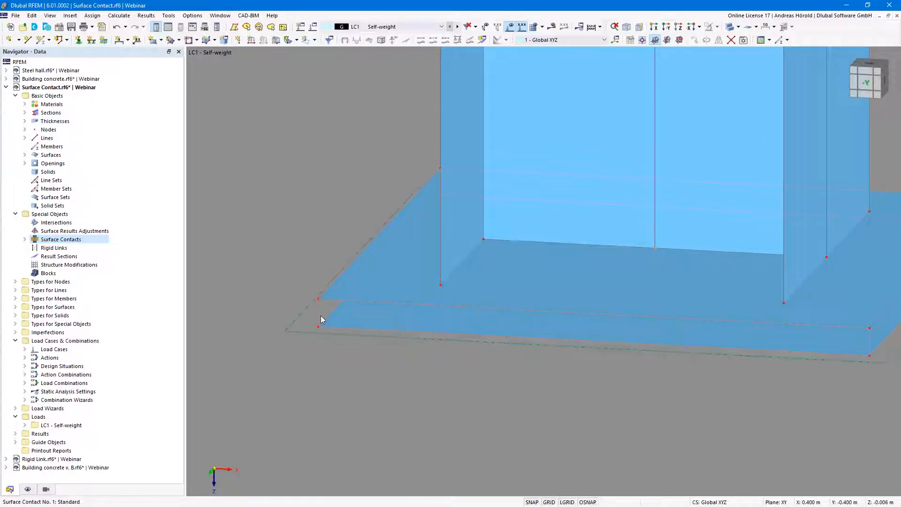
scroll(320, 315, up, 2)
scroll(320, 315, down, 3)
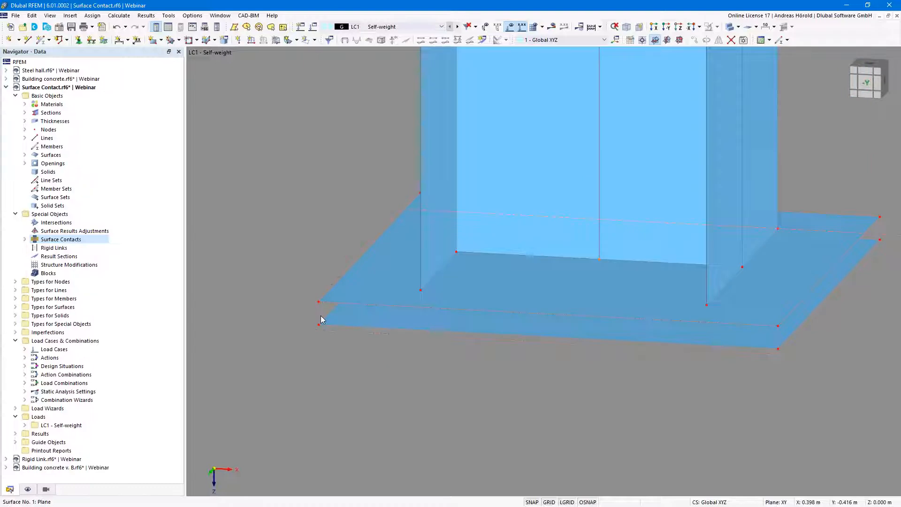
scroll(320, 316, down, 3)
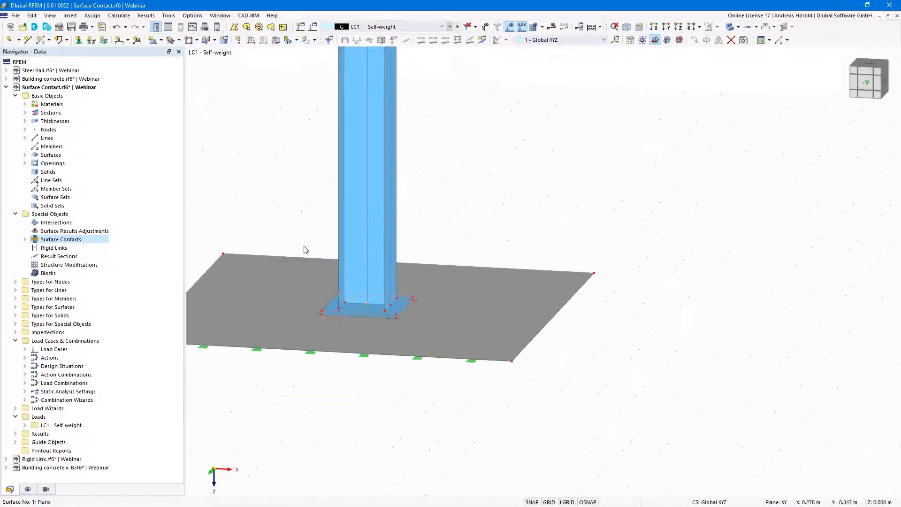
scroll(382, 342, down, 3)
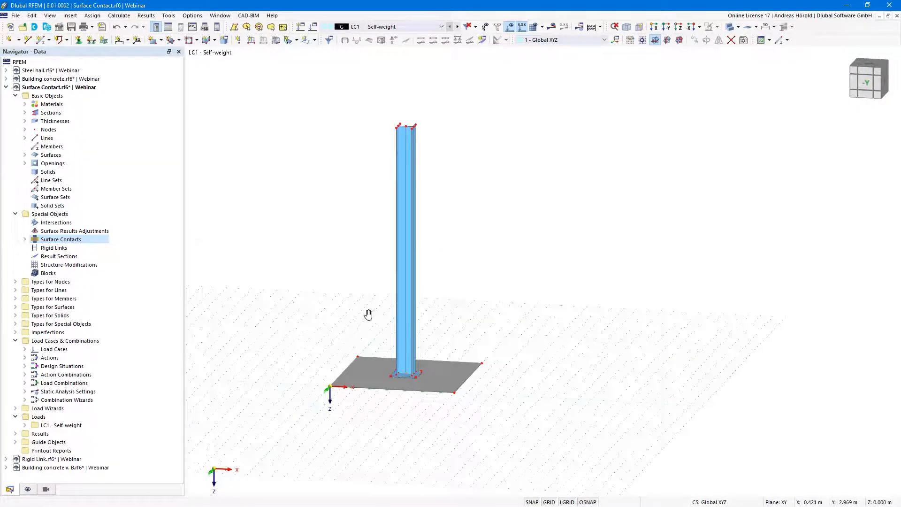
middle_drag(368, 314, 382, 338)
click(238, 40)
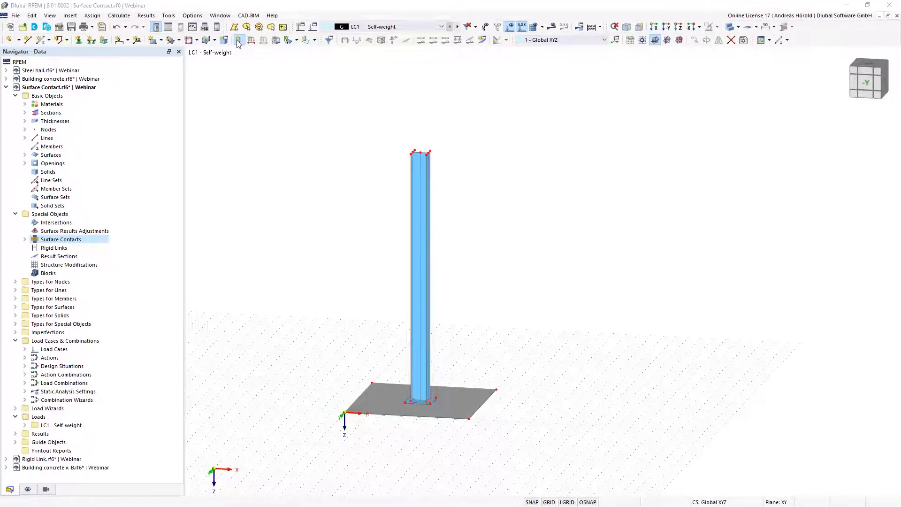
click(381, 172)
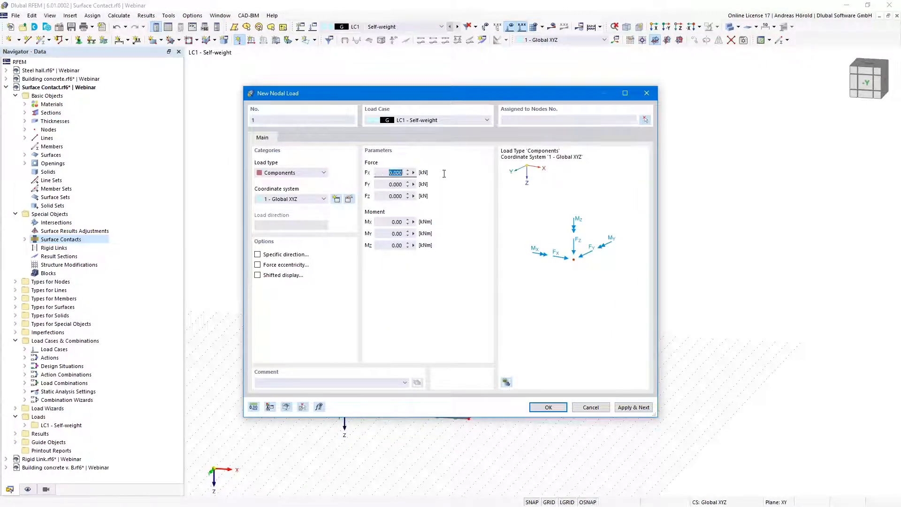
text(1)
click(383, 196)
click(548, 407)
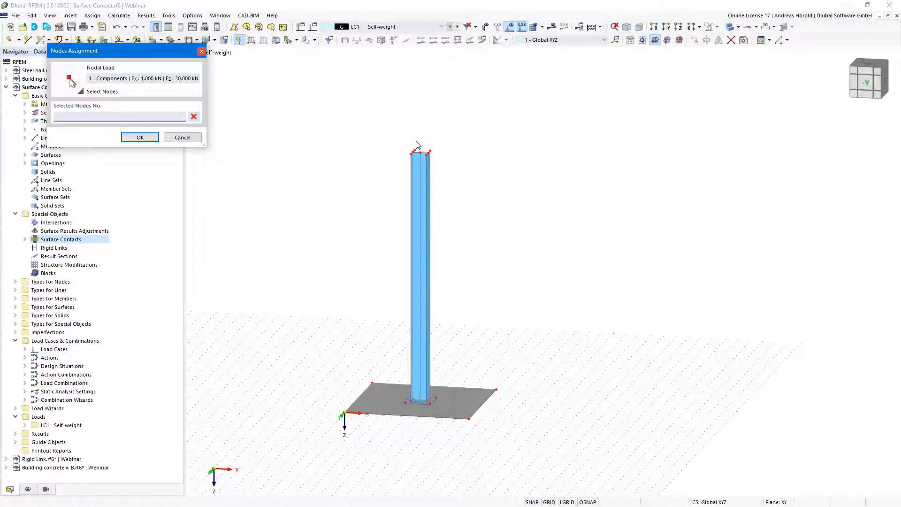
click(420, 152)
click(140, 138)
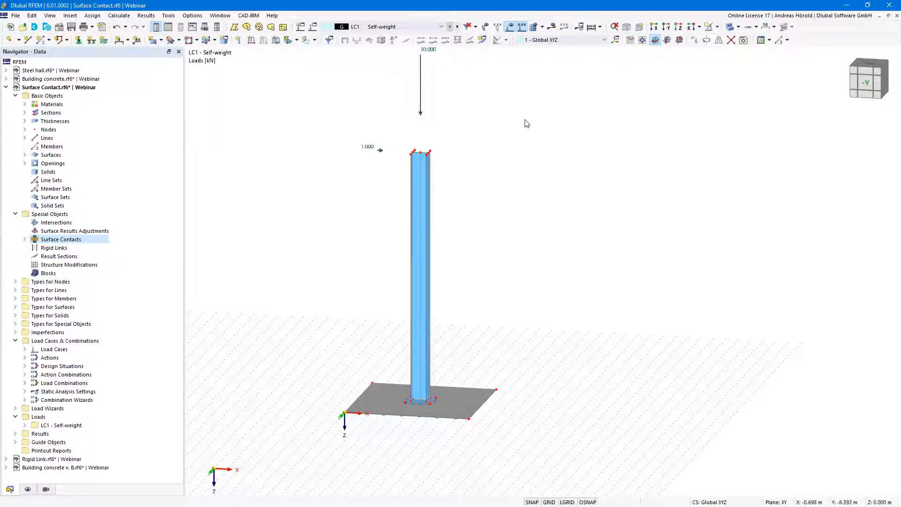
Calculate LC1 and examine the deformed base plate for uplift from the lower plate in a front view and an angled view.
click(552, 26)
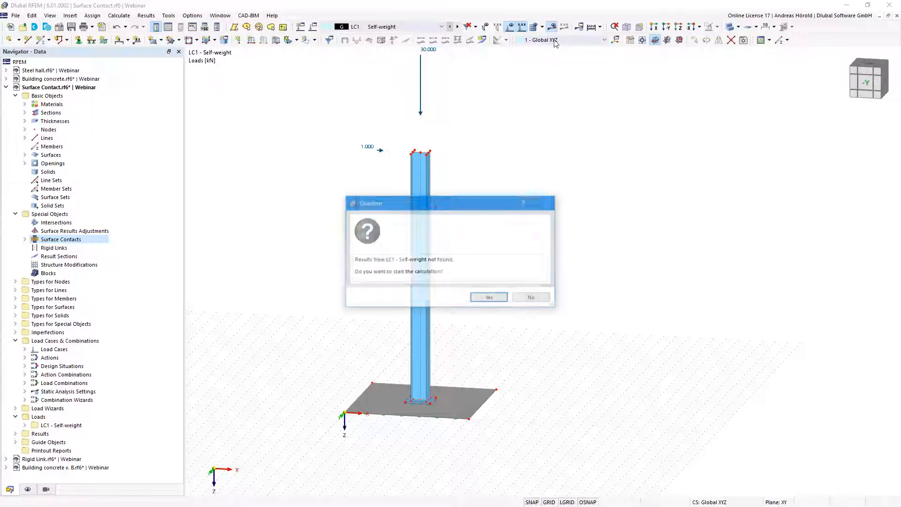
click(489, 297)
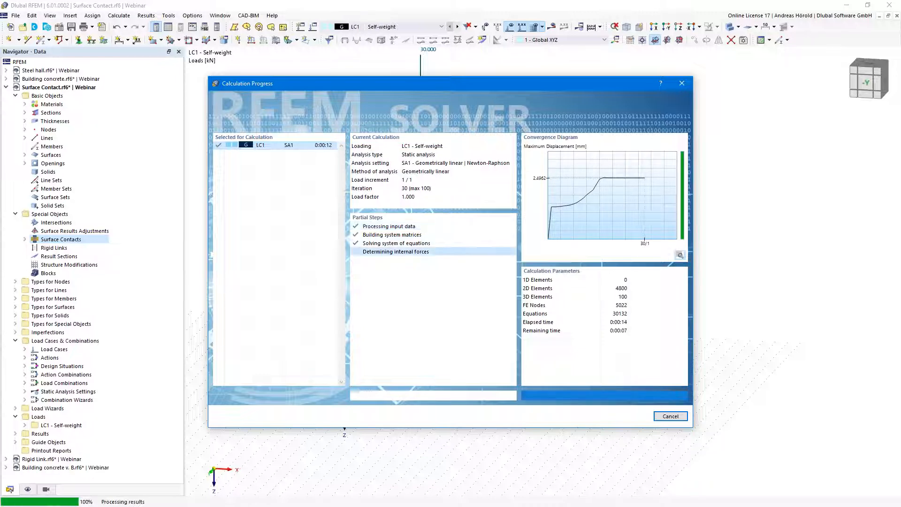
scroll(405, 412, up, 8)
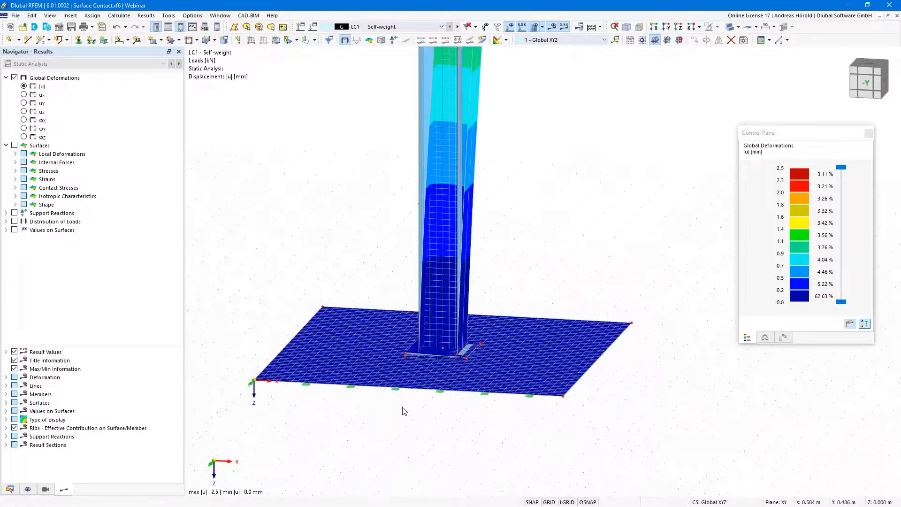
middle_drag(446, 351, 517, 312)
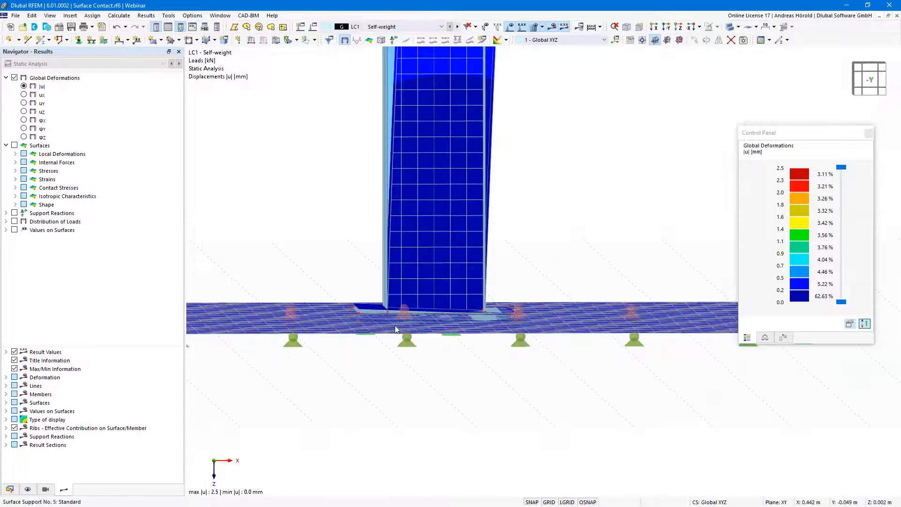
scroll(395, 325, up, 7)
mouse_move(313, 416)
ctrl+middle_down()
mouse_move(311, 402)
mouse_move(310, 409)
ctrl+middle_up()
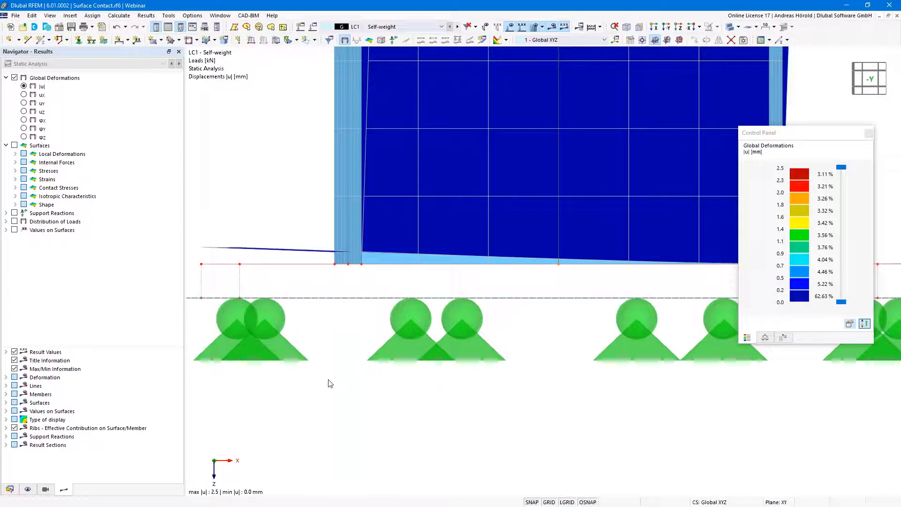
scroll(329, 382, down, 3)
scroll(330, 382, down, 3)
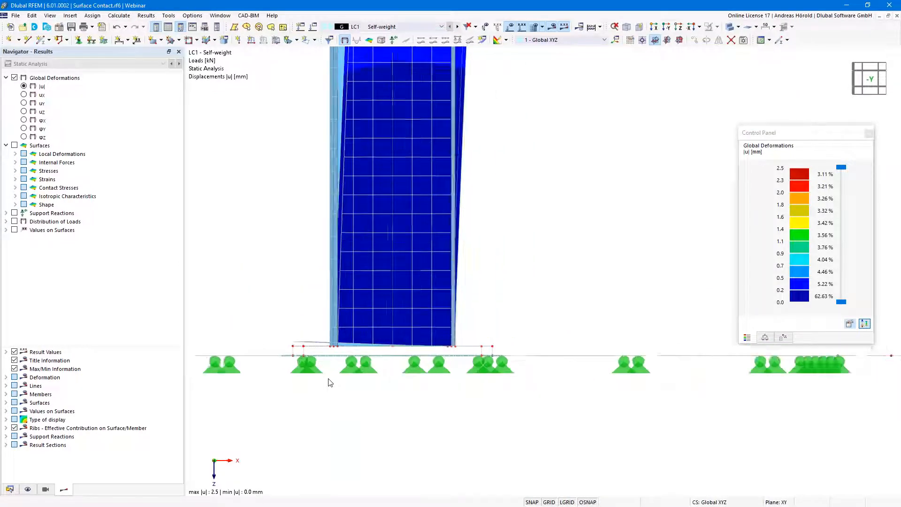
right_drag(331, 396, 334, 407)
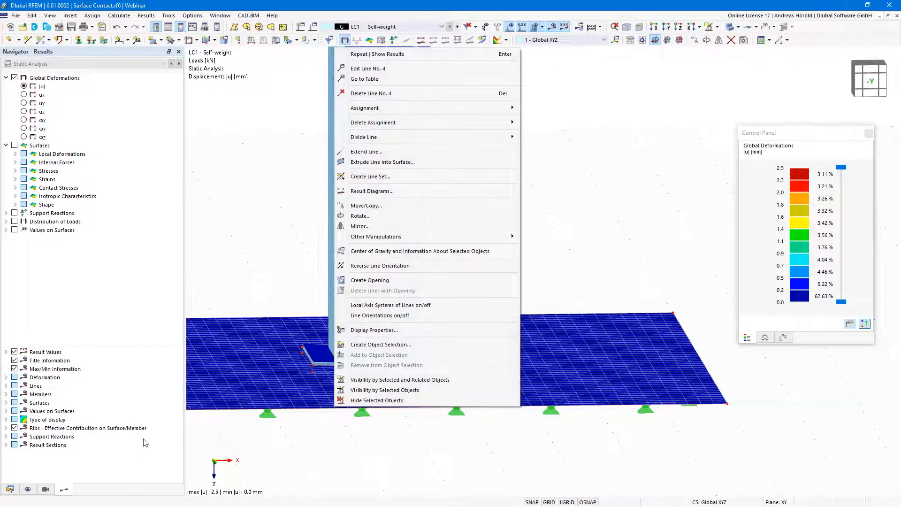
Switch to the Rigid Link.rf6 model and examine the junction between the long plate and the supported plate from several angles.
click(9, 489)
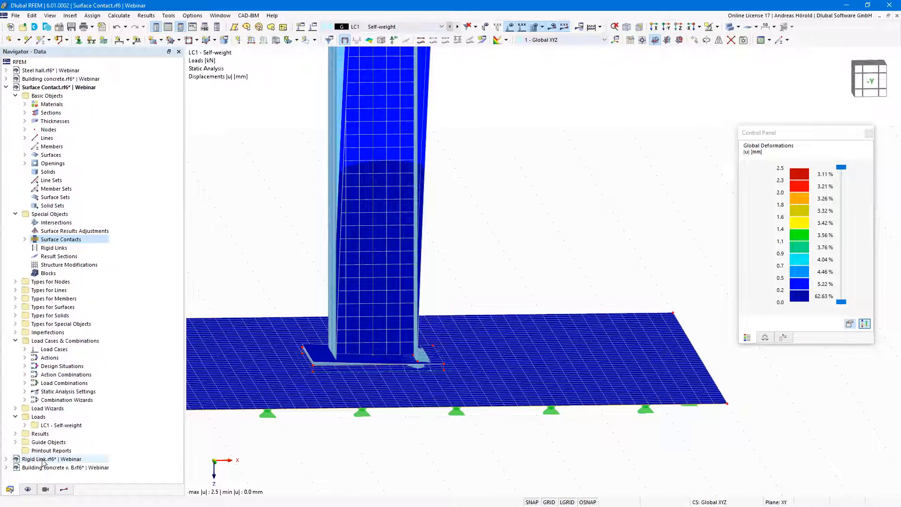
click(43, 460)
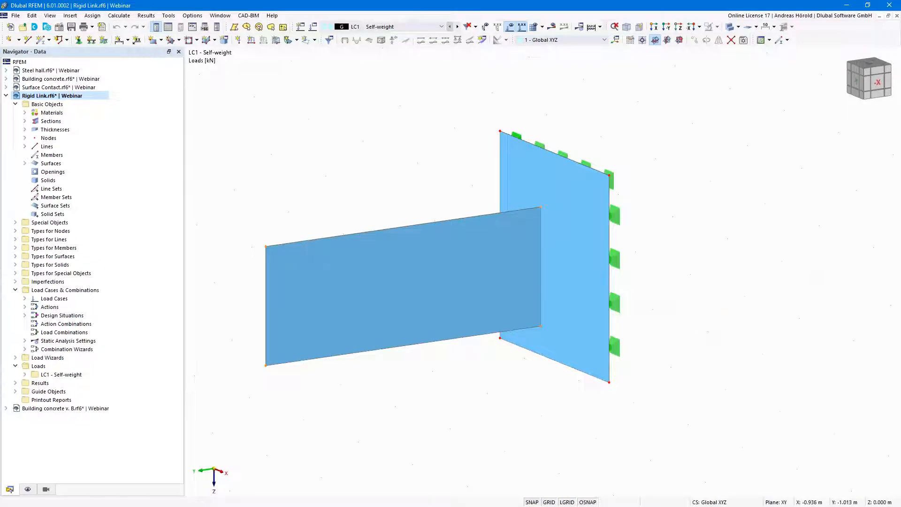
ctrl+middle_drag(696, 265, 666, 276)
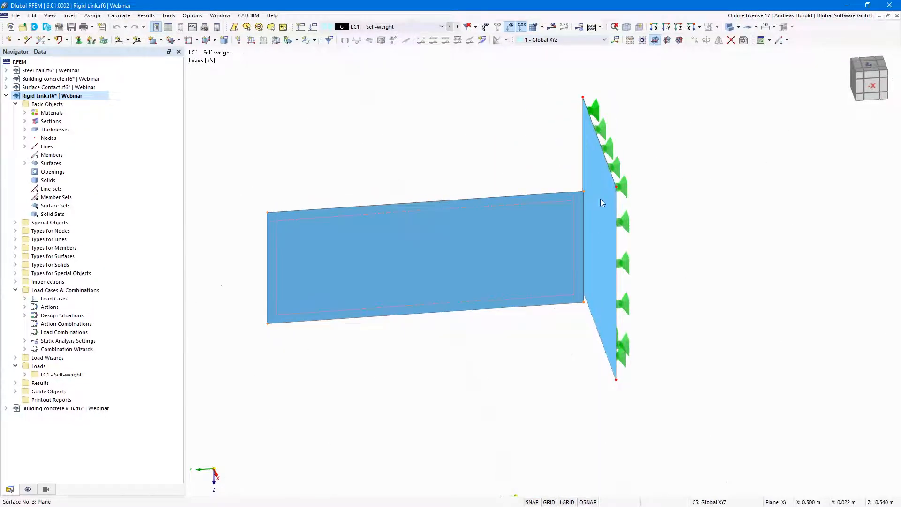
ctrl+middle_drag(486, 371, 494, 360)
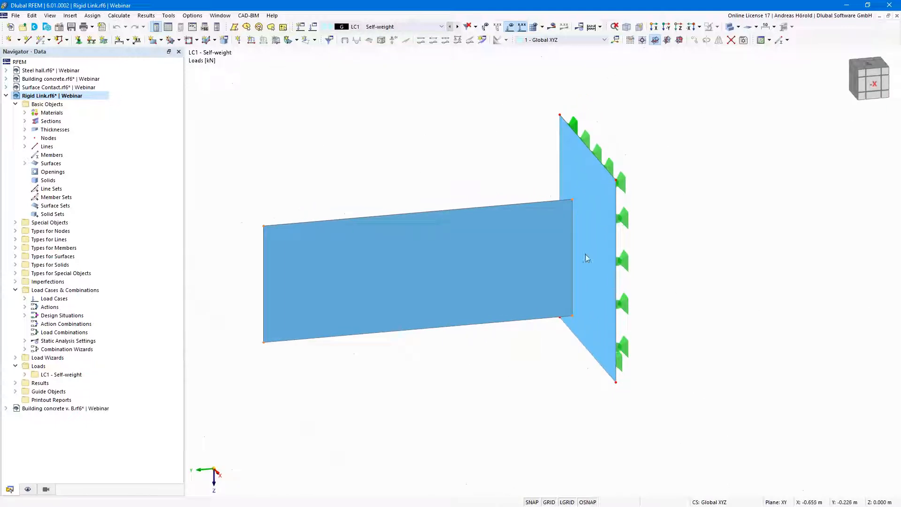
Render the surfaces filled including thickness, examine the plate junction from an angle, and restore the plain filled display.
click(27, 489)
scroll(17, 436, down, 20)
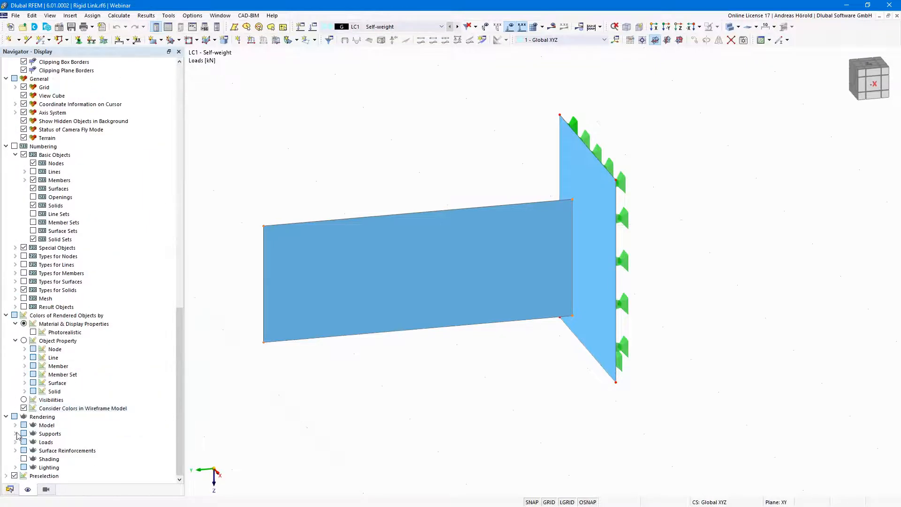
click(16, 426)
click(25, 442)
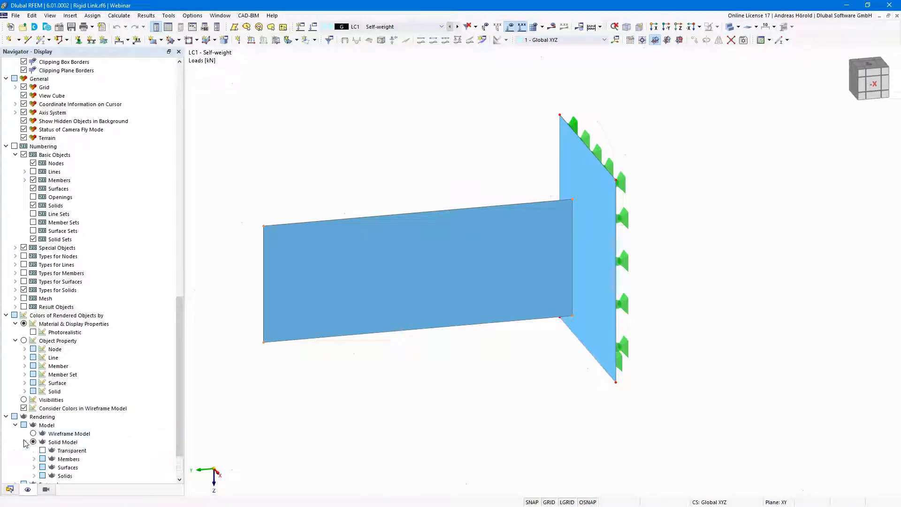
scroll(25, 436, down, 2)
click(33, 416)
scroll(63, 422, down, 1)
click(52, 433)
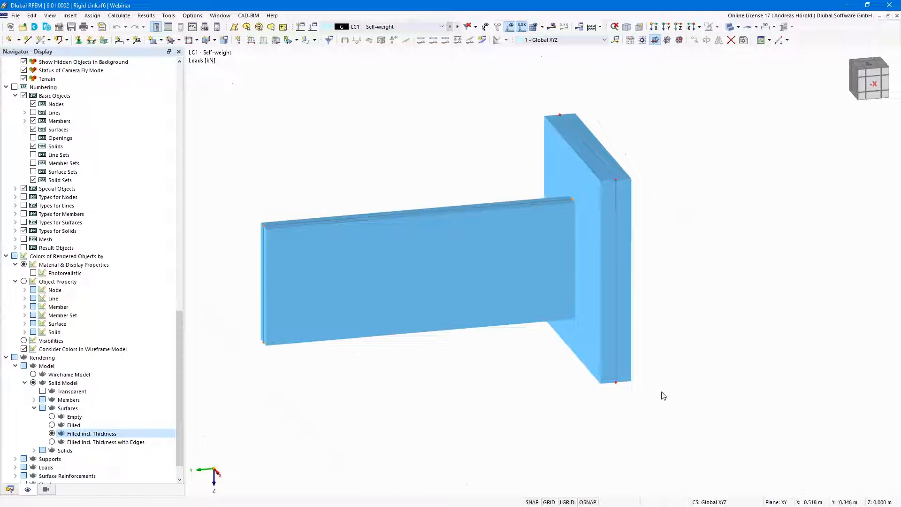
ctrl+middle_drag(661, 395, 676, 382)
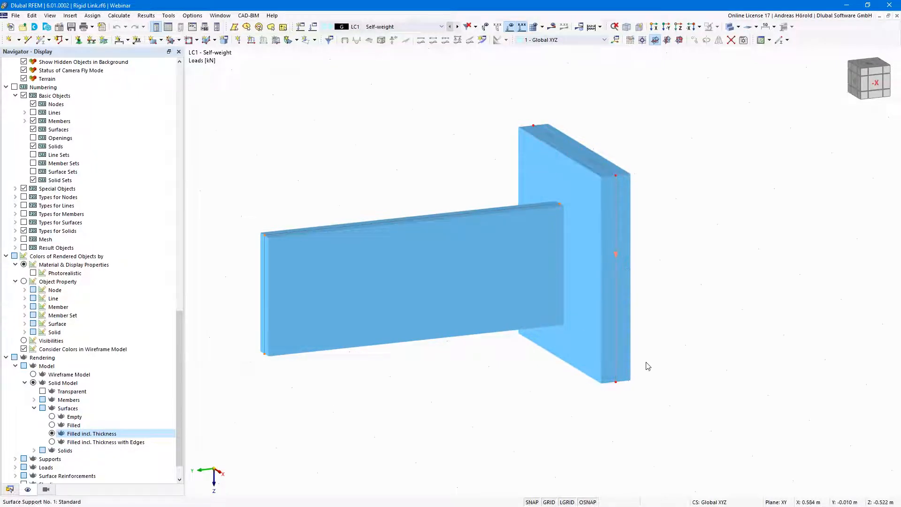
click(52, 425)
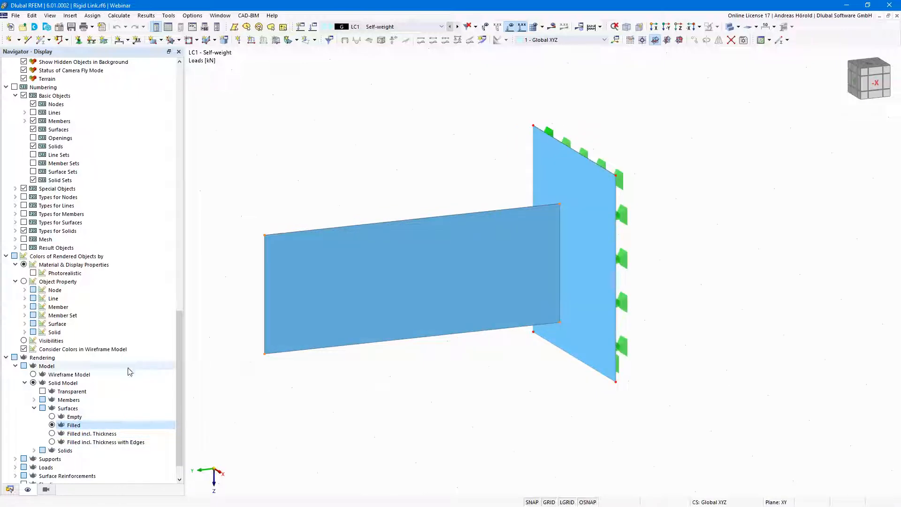
Start a new rigid link and review the Line to surface and Diaphragm link types.
click(10, 489)
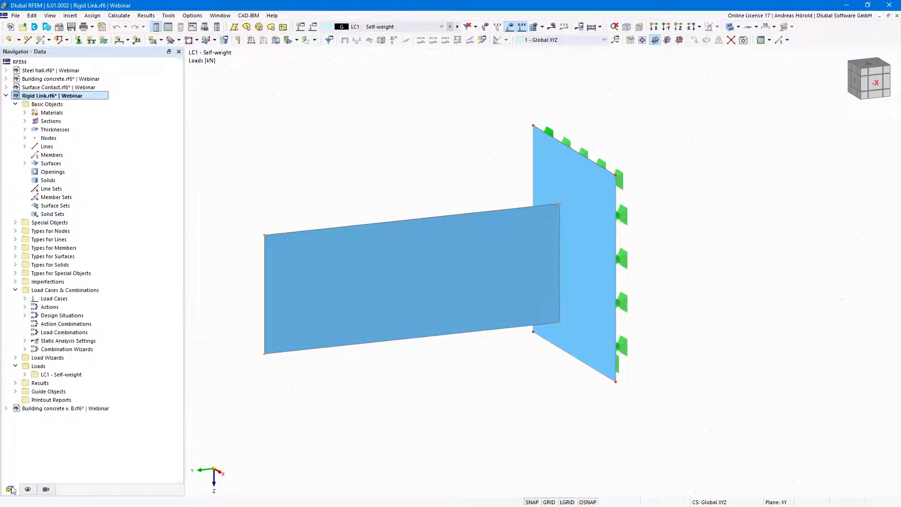
click(16, 223)
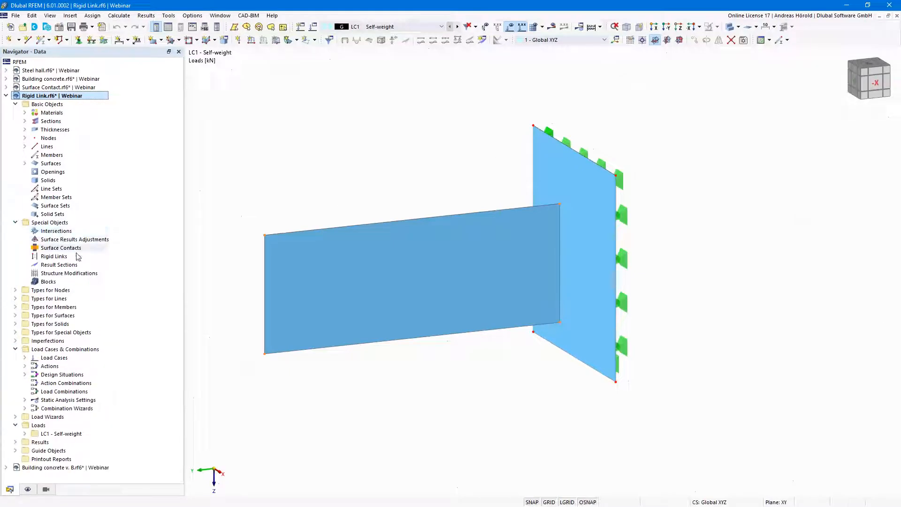
double_click(59, 257)
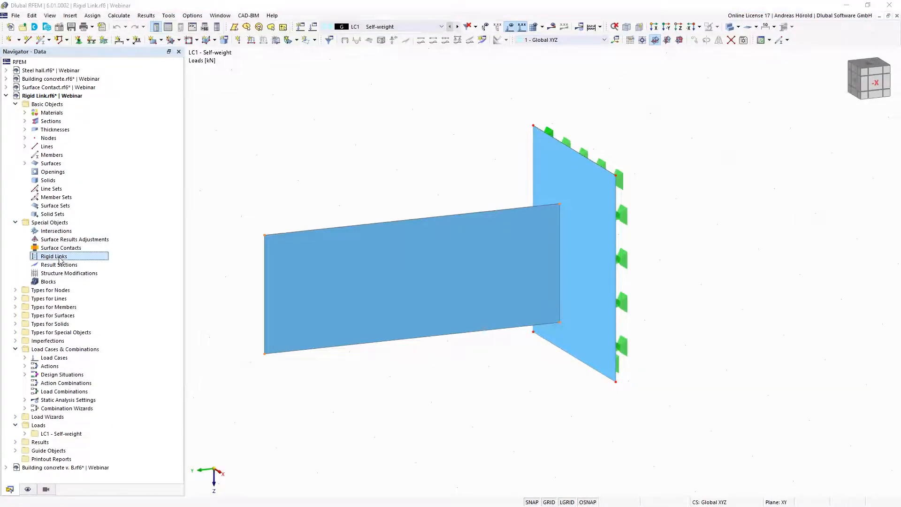
click(334, 186)
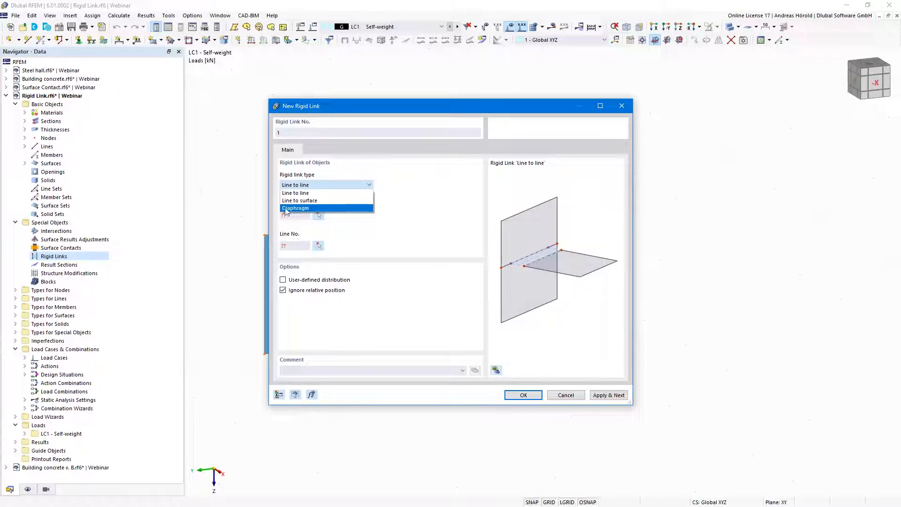
click(310, 201)
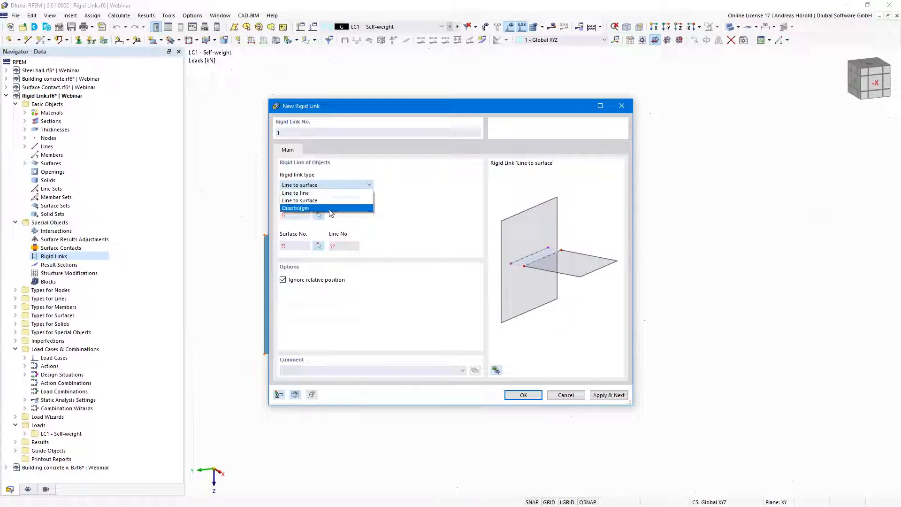
click(329, 208)
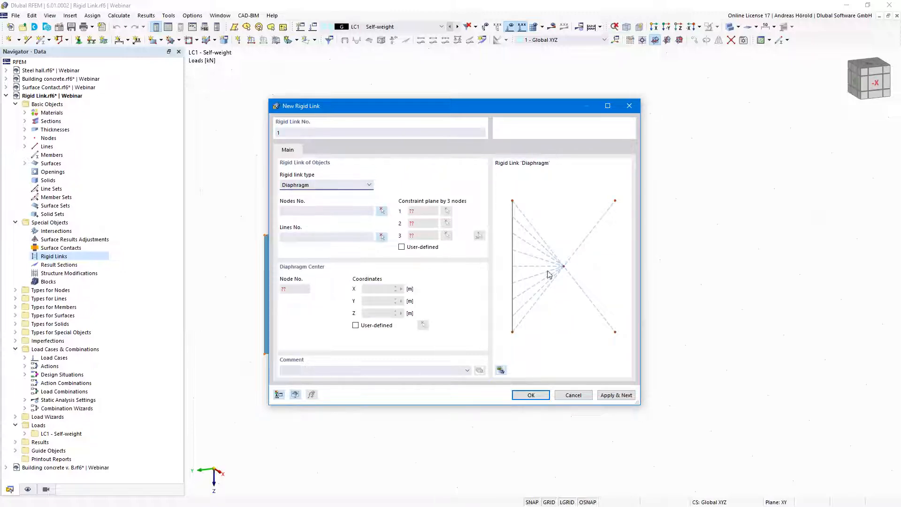
click(359, 186)
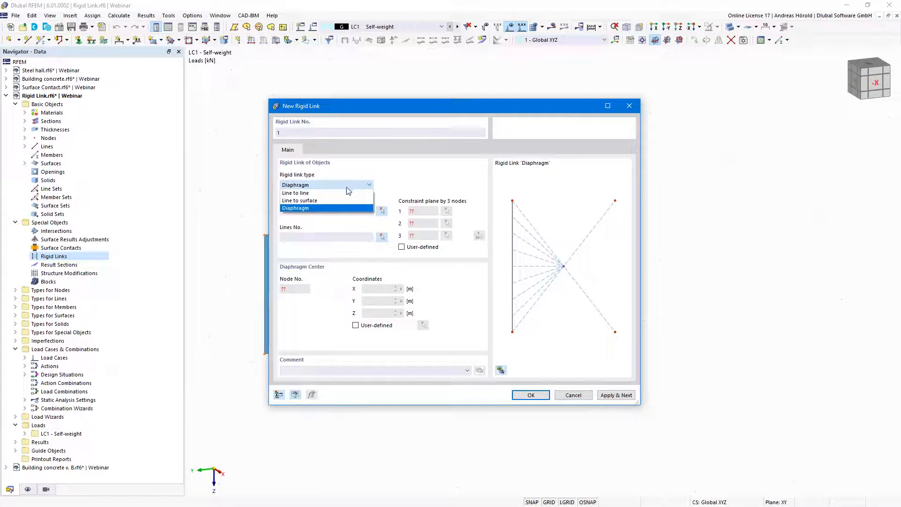
Create a Line to surface rigid link from the long plate's end line to the supported plate, keeping Ignore relative position.
click(329, 201)
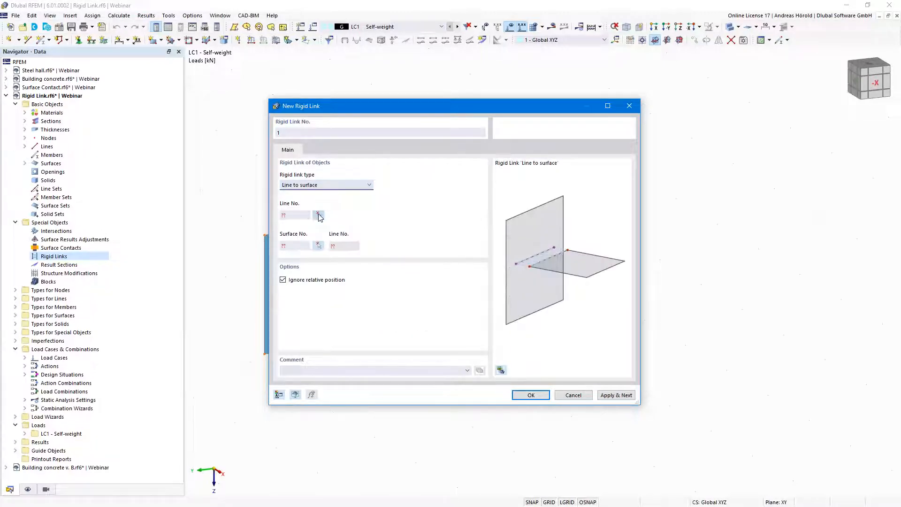
click(319, 215)
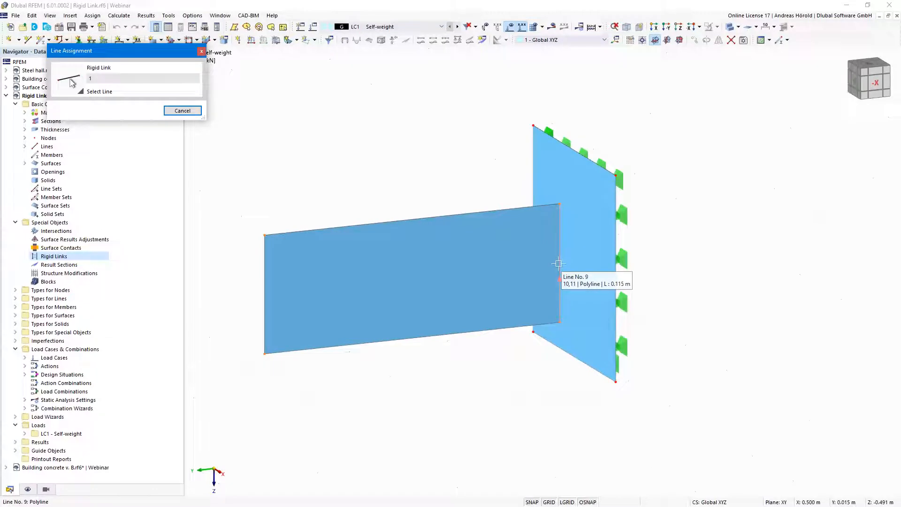
click(559, 264)
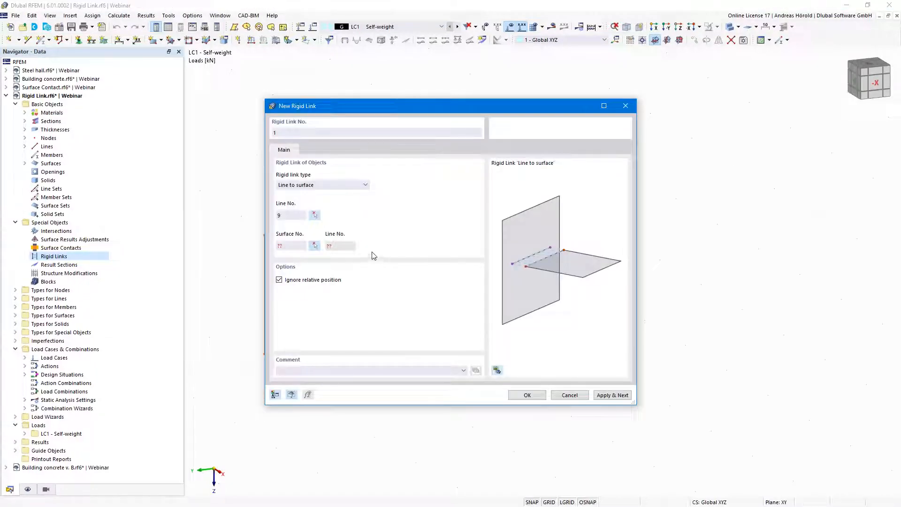
click(314, 245)
click(609, 254)
click(527, 395)
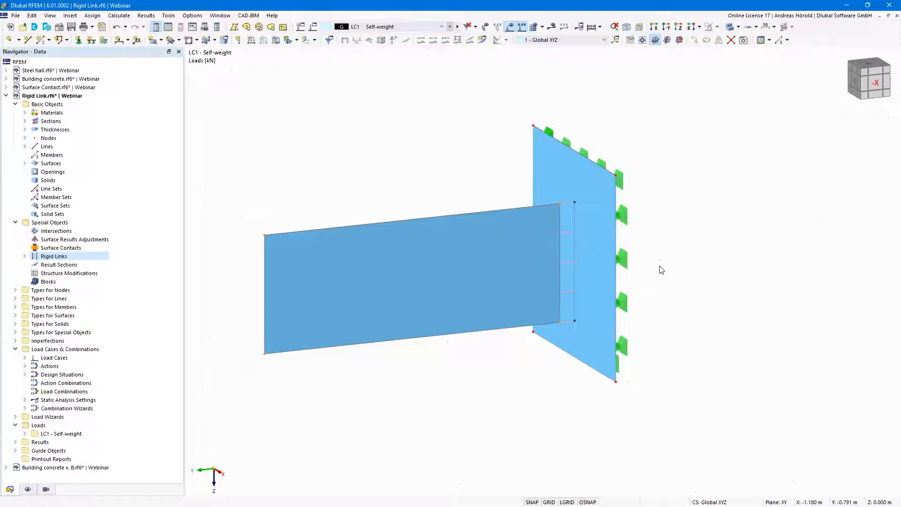
Calculate LC1 of the rigid link model and examine the global deformations of the two connected plates.
click(551, 26)
click(489, 298)
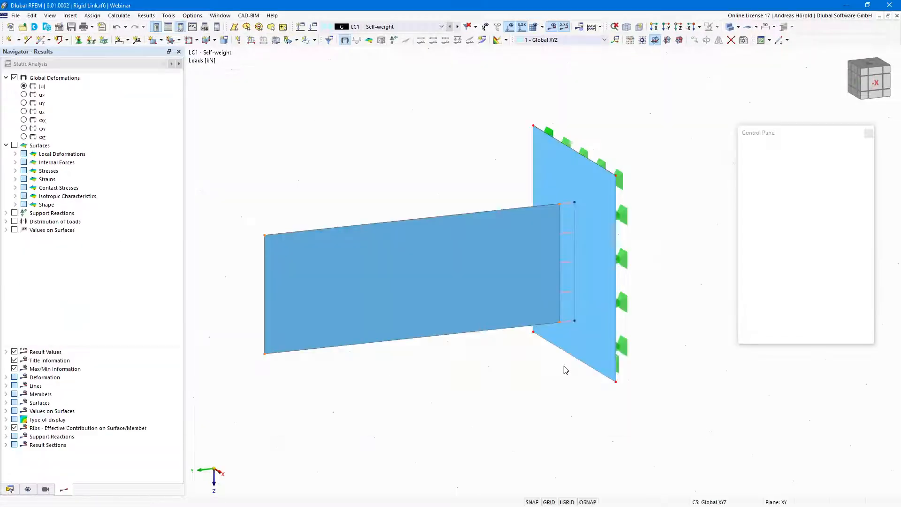
scroll(382, 174, down, 3)
middle_drag(436, 270, 471, 317)
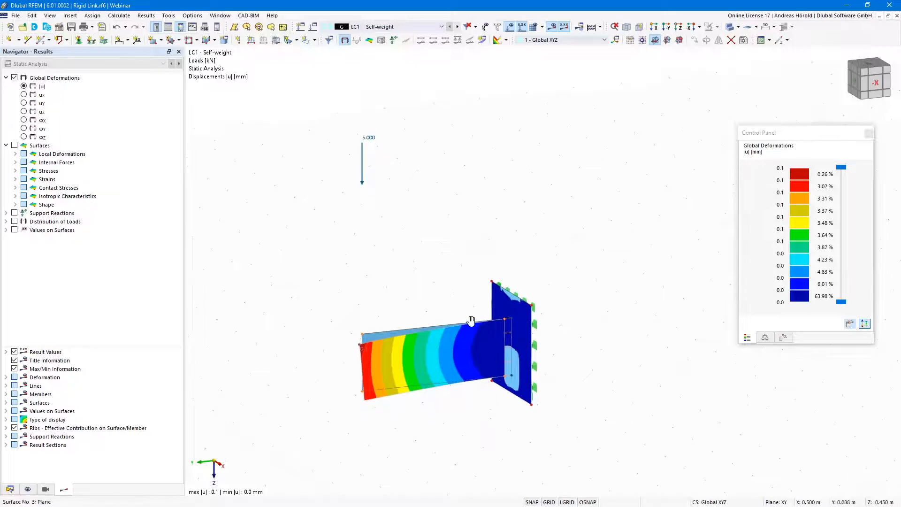
scroll(464, 386, up, 3)
middle_drag(464, 386, 549, 388)
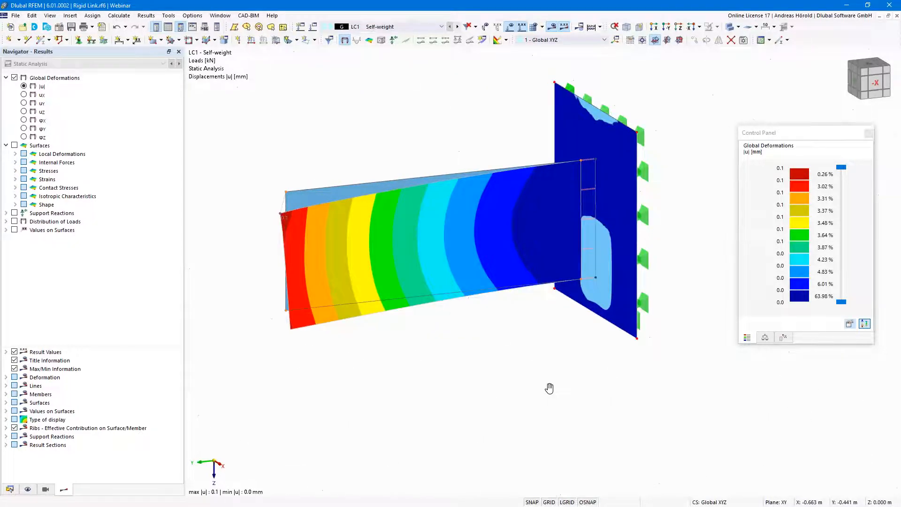
Switch to the Steel hall.rf6 model and calculate it to display the results of the Snow load case LC2.
click(10, 489)
click(51, 71)
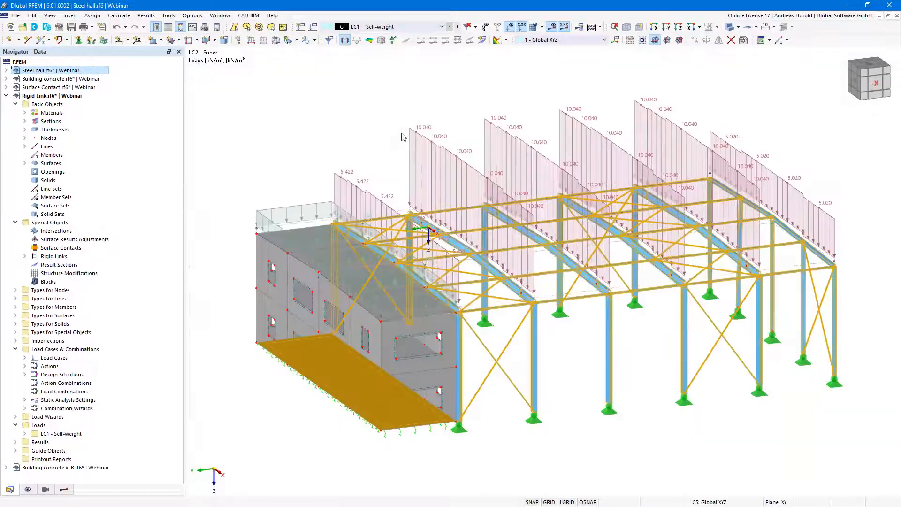
click(551, 27)
click(489, 298)
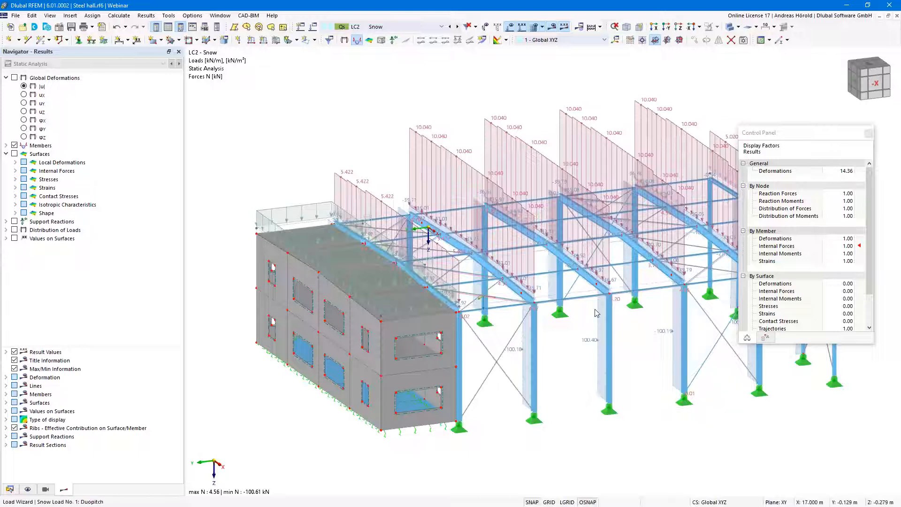
Examine the hall's roof girders beside the concrete building and open the result diagrams for member sets 4-6.
middle_drag(619, 358, 509, 371)
scroll(446, 312, up, 3)
scroll(446, 312, up, 4)
scroll(507, 373, down, 1)
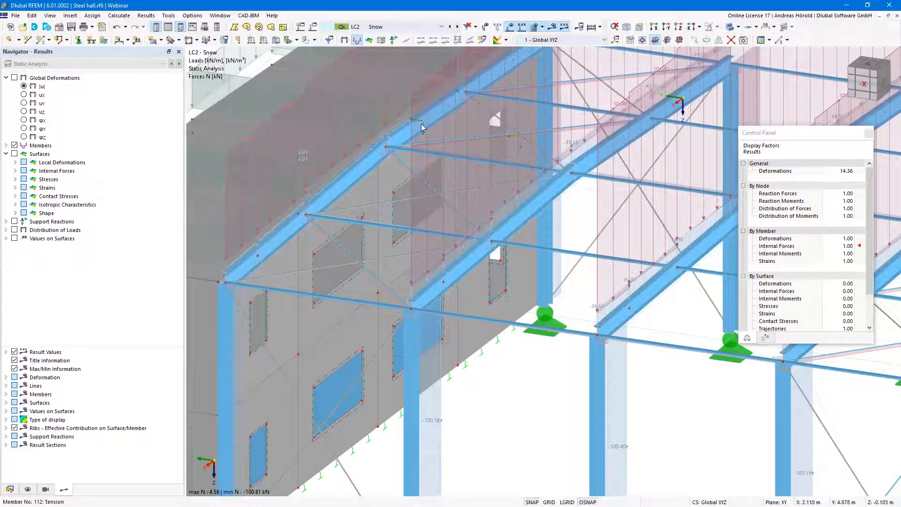
scroll(454, 164, down, 4)
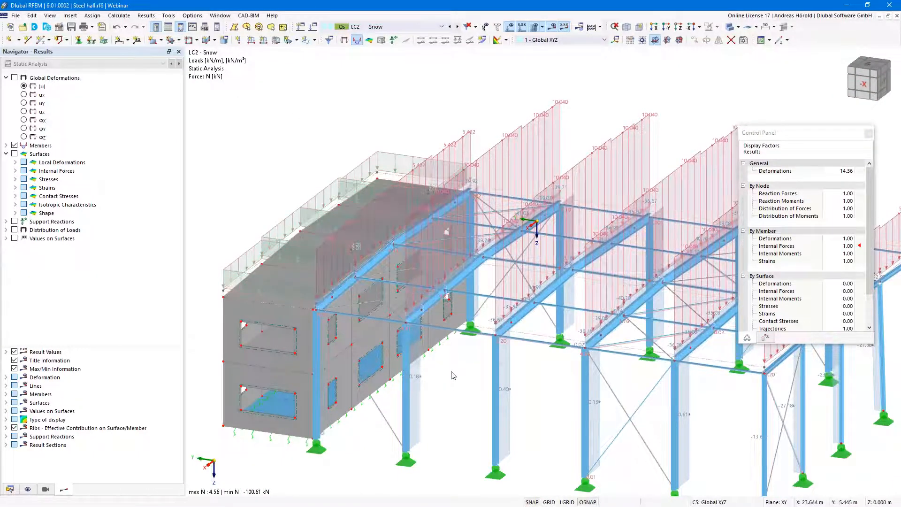
scroll(451, 373, up, 5)
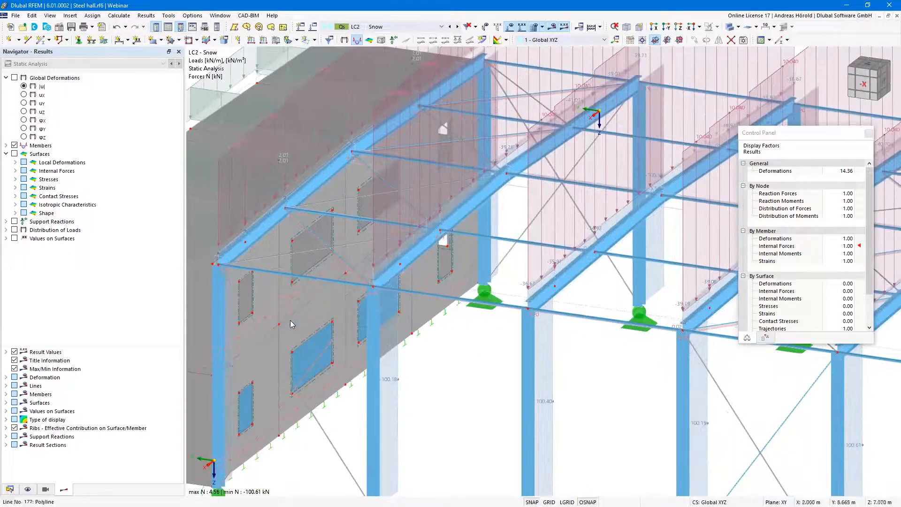
scroll(265, 231, up, 2)
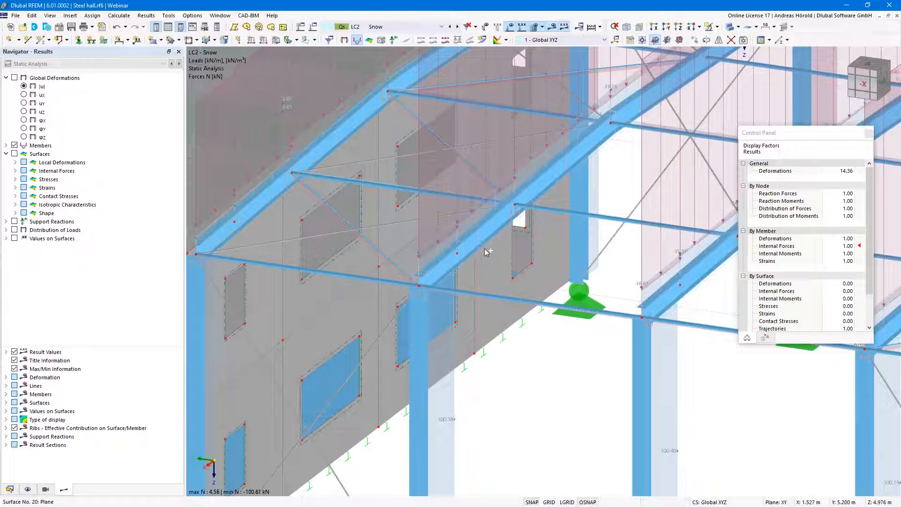
right_click(695, 296)
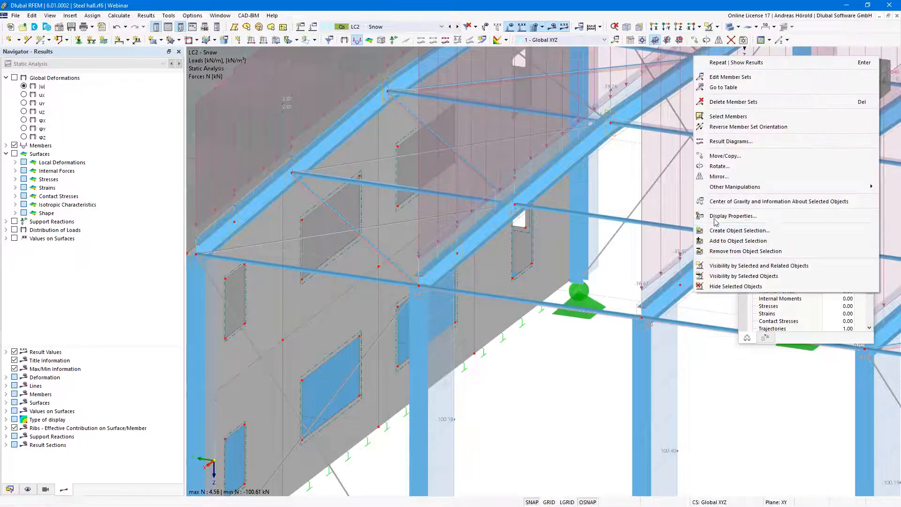
click(723, 141)
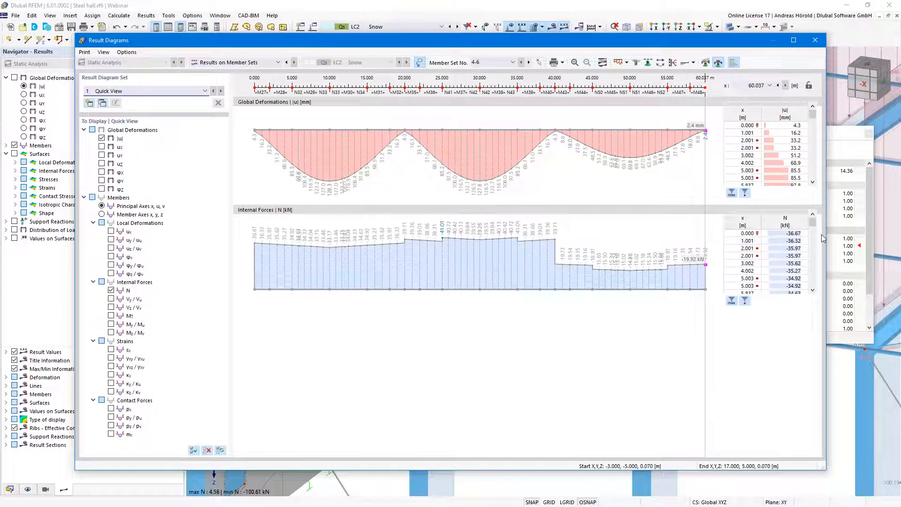
Narrow the result diagram window and display the bending moment My/Mu instead of the axial force N.
drag(826, 234, 733, 234)
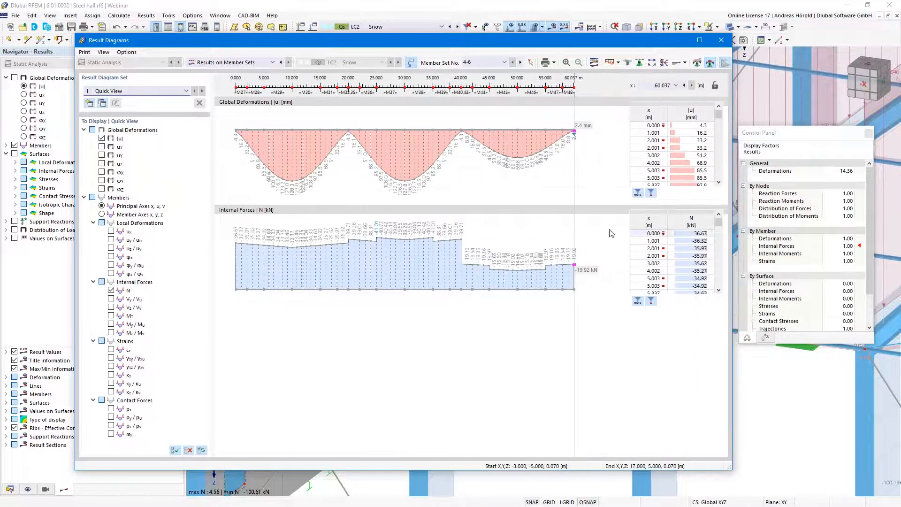
click(111, 323)
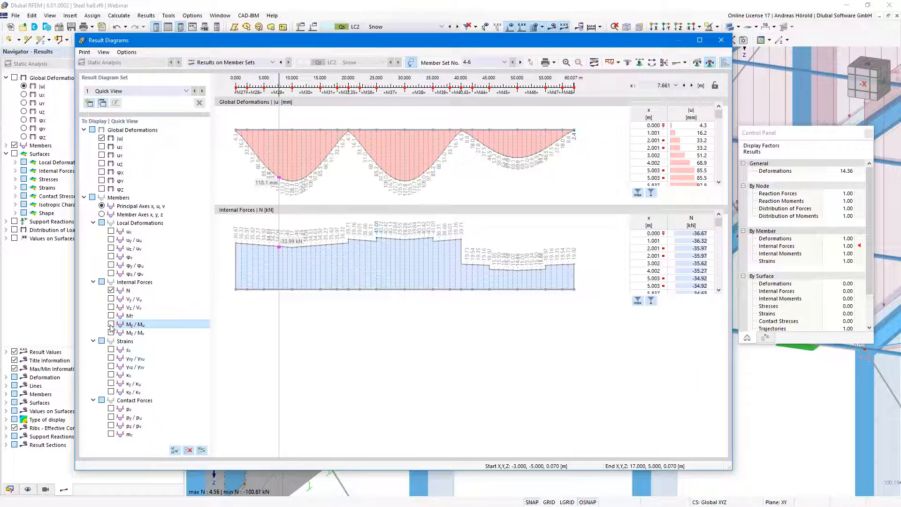
click(111, 290)
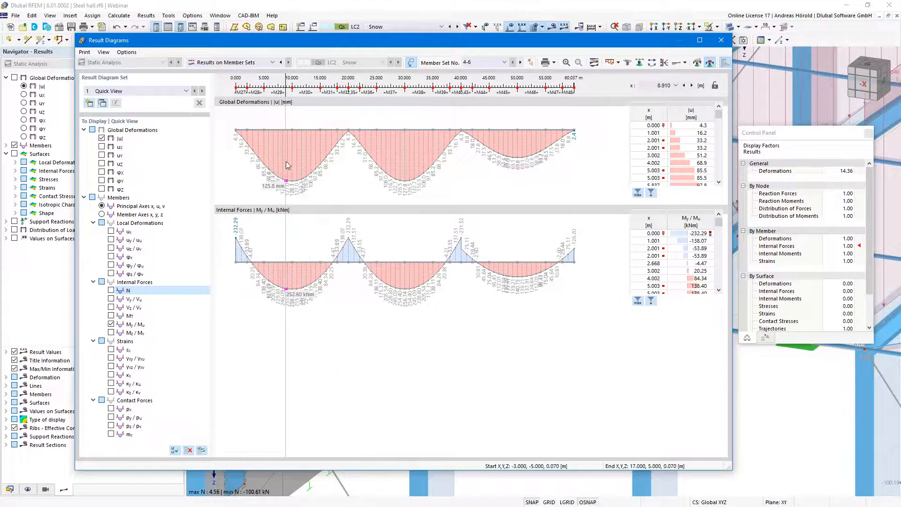
Try the Overlapped and Envelope Only displays for the member set 4-6 result diagrams, and set them to Overlapped with Descriptions.
click(618, 62)
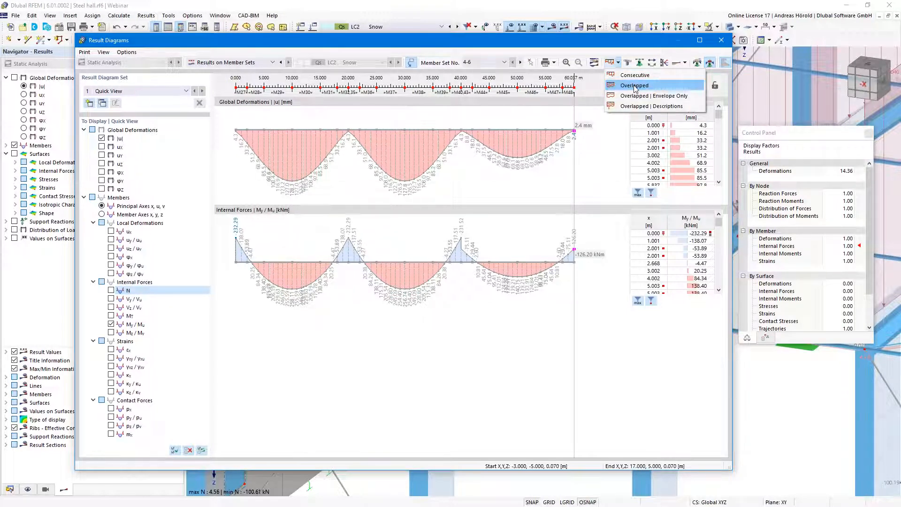
click(634, 85)
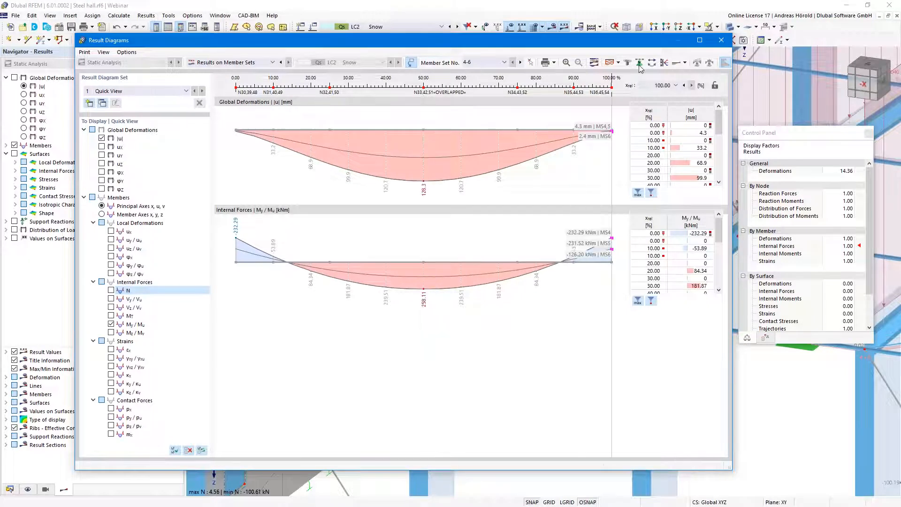
click(618, 63)
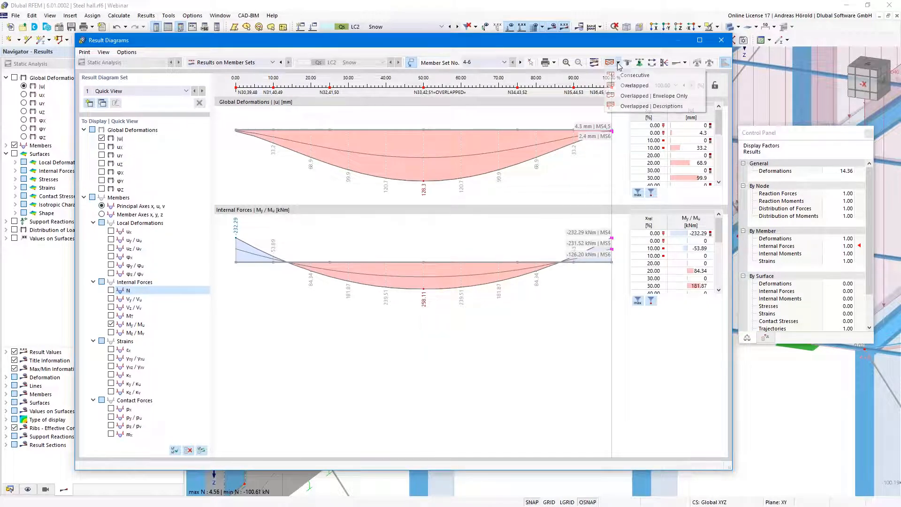
click(637, 96)
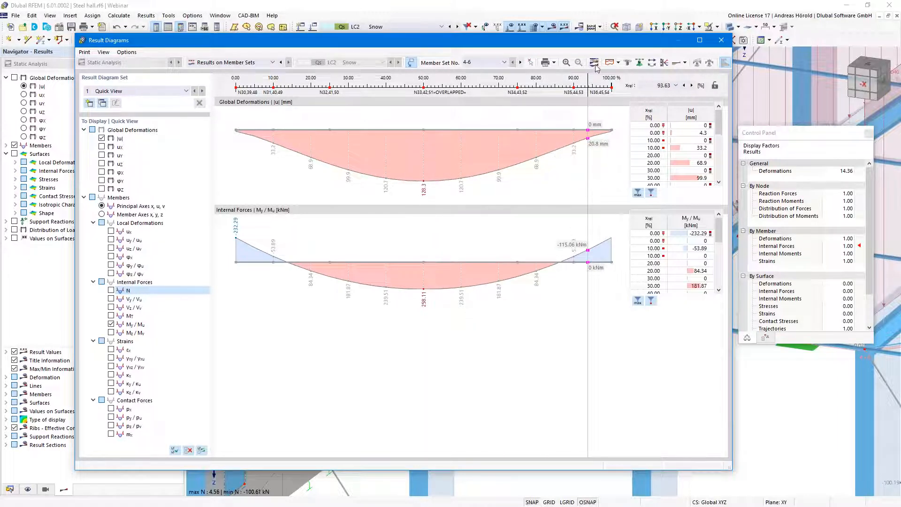
click(617, 62)
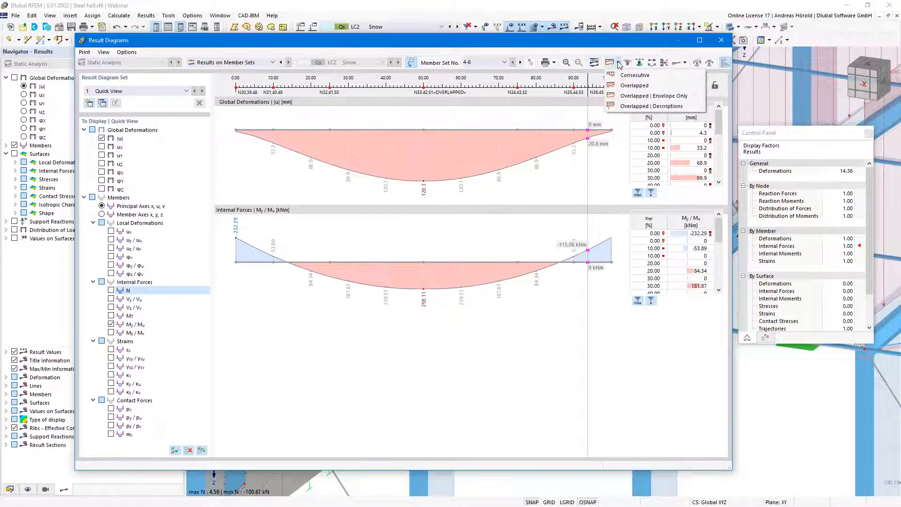
click(635, 106)
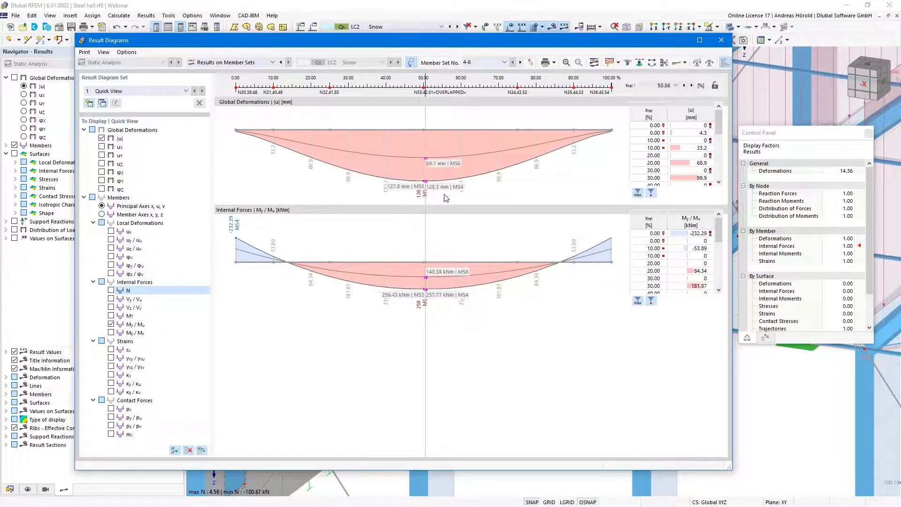
Look at the smoothing options for the result diagrams and fix the readout position at 95.01 %.
click(685, 62)
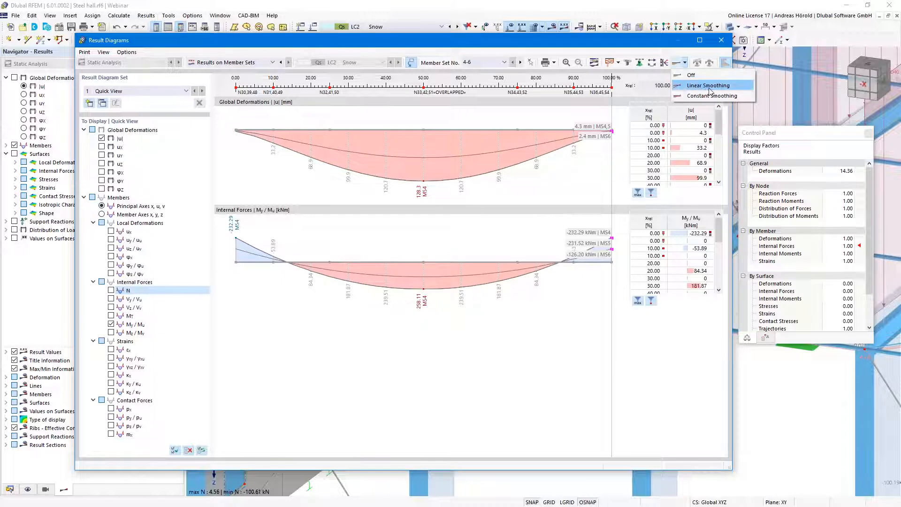
click(594, 193)
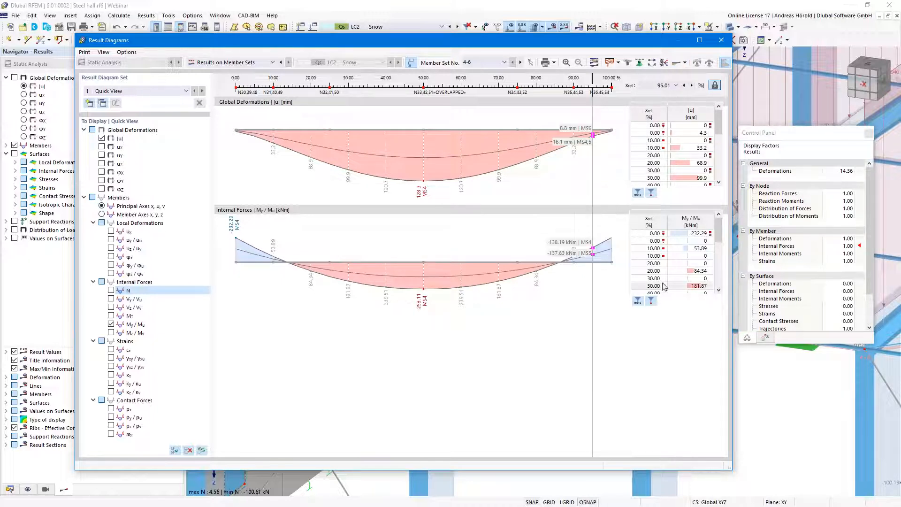
click(783, 398)
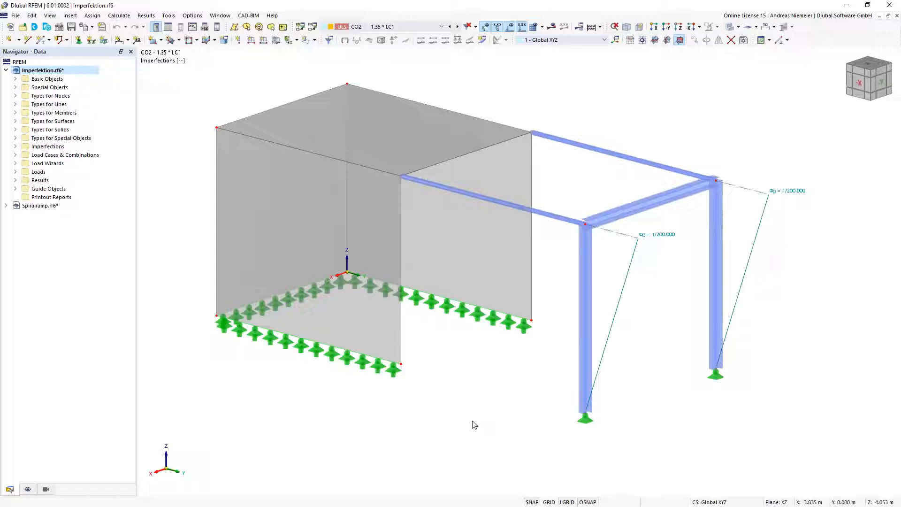
Examine the initial sway imperfection on the rear column of the steel frame for load combination CO2.
ctrl+middle_drag(484, 383, 598, 322)
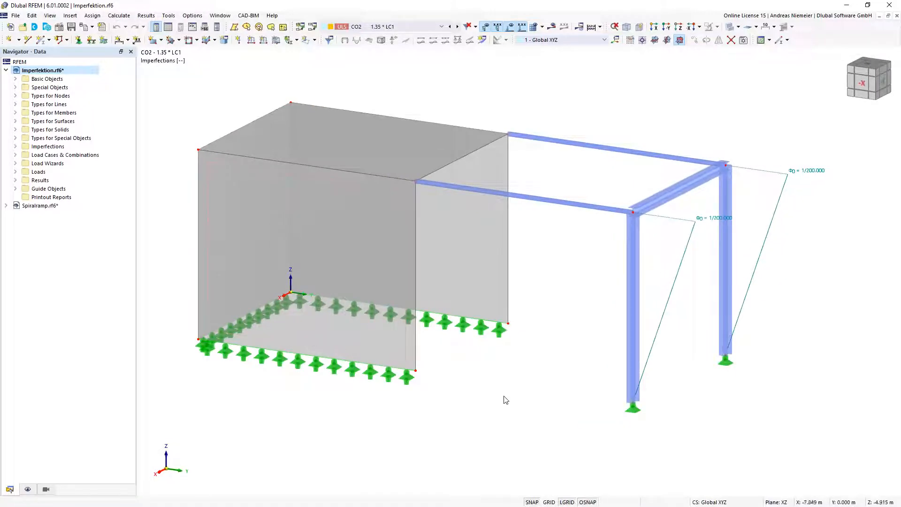
scroll(515, 415, down, 1)
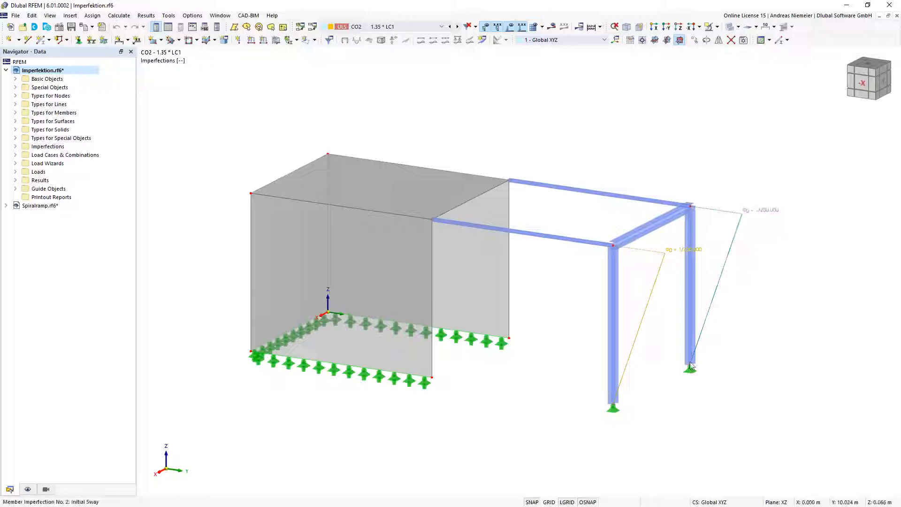
mouse_move(691, 365)
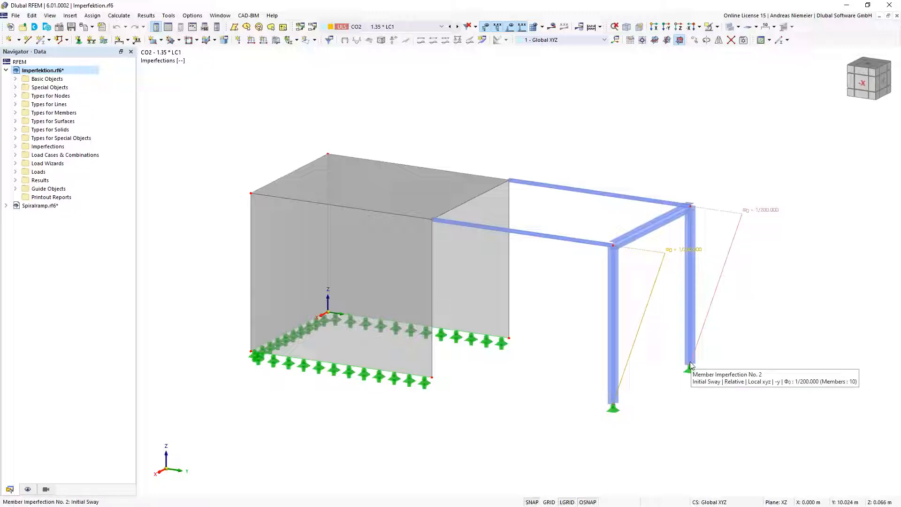
Display imperfection cases IC1 - In X and IC2 - In Y one after the other on the model and list the imperfection cases.
click(442, 27)
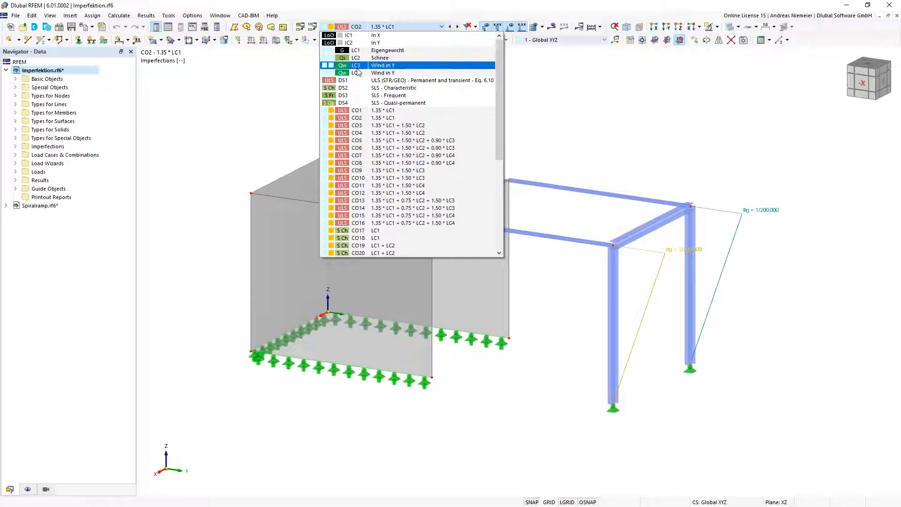
click(350, 36)
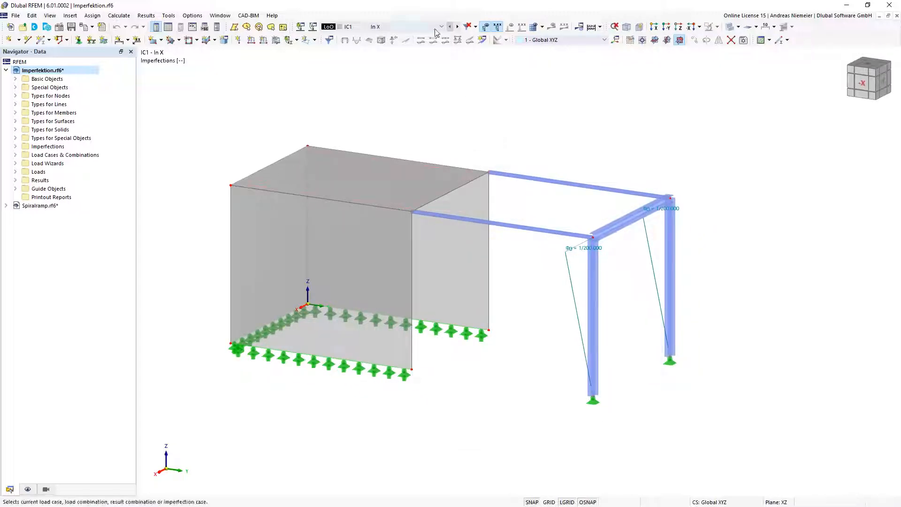
click(457, 26)
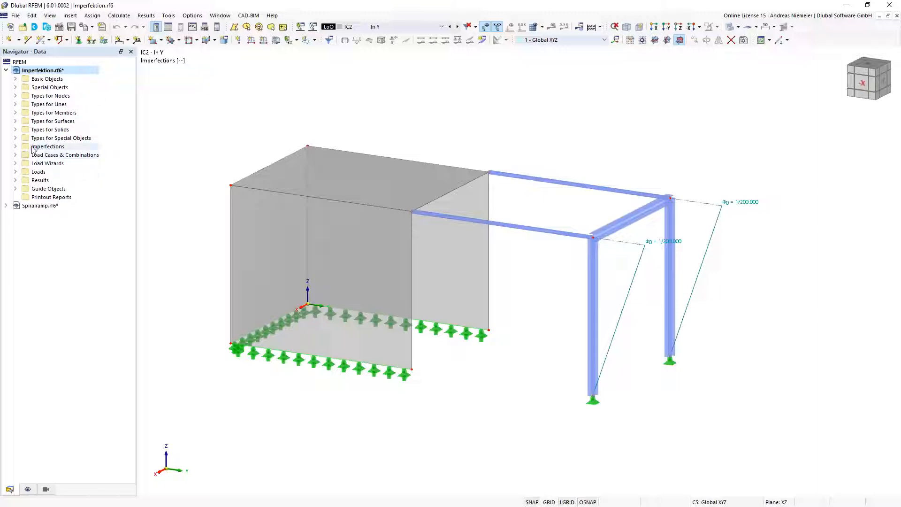
click(15, 147)
click(25, 155)
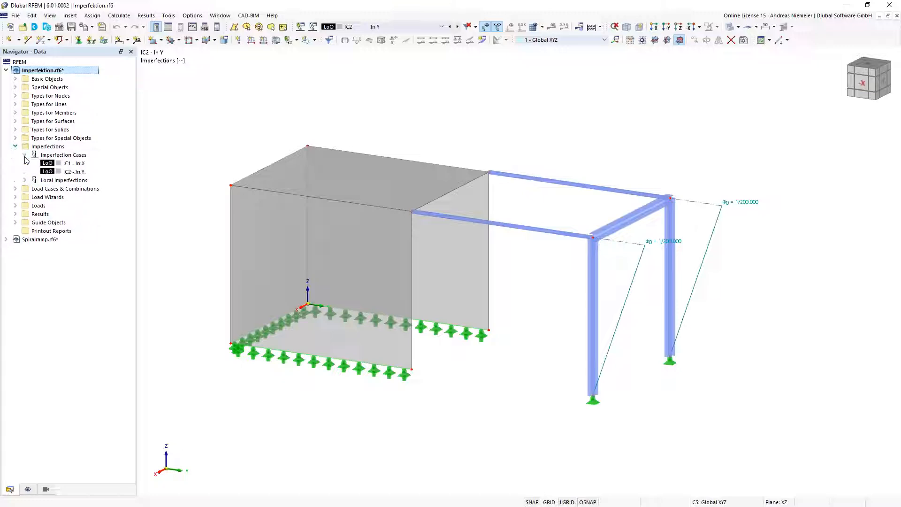
Try the Consider imperfection option on load case LC1 Eigengewicht, switch it off again, and close the load cases and combinations without saving.
right_click(80, 189)
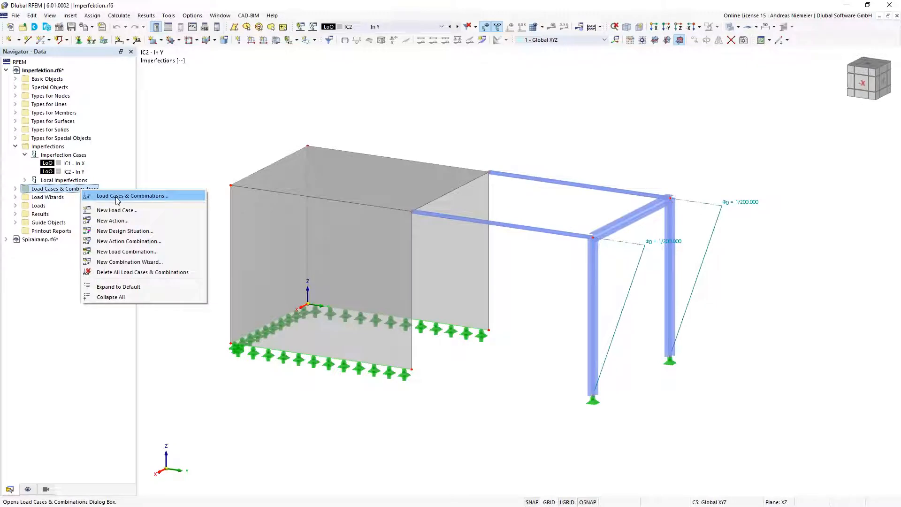
click(117, 197)
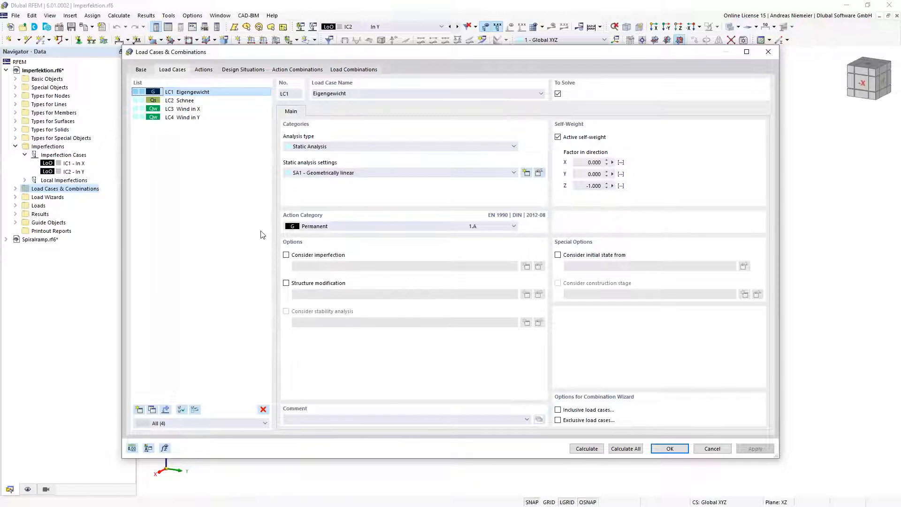
click(286, 254)
click(320, 266)
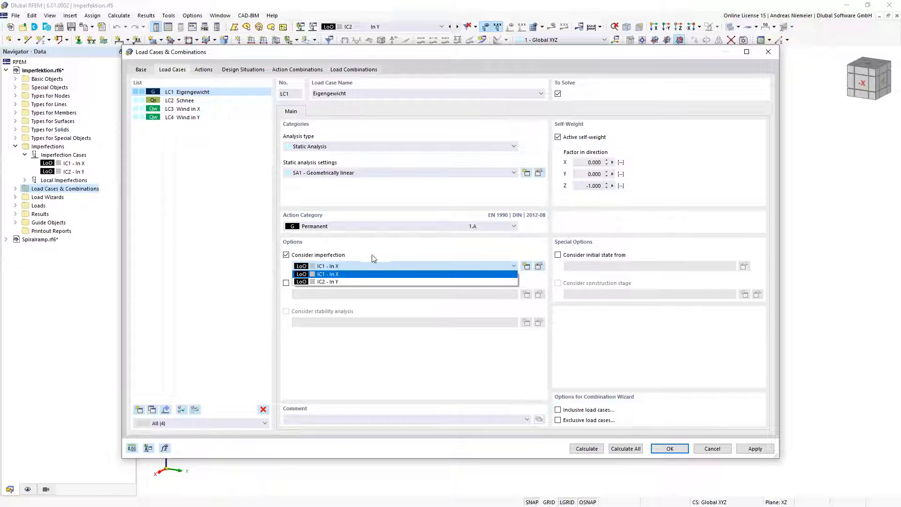
click(355, 263)
click(286, 255)
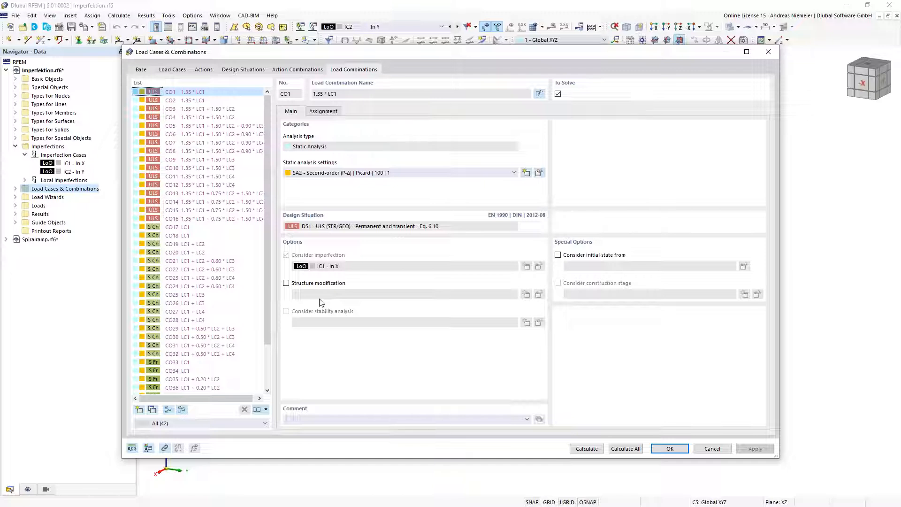
click(711, 450)
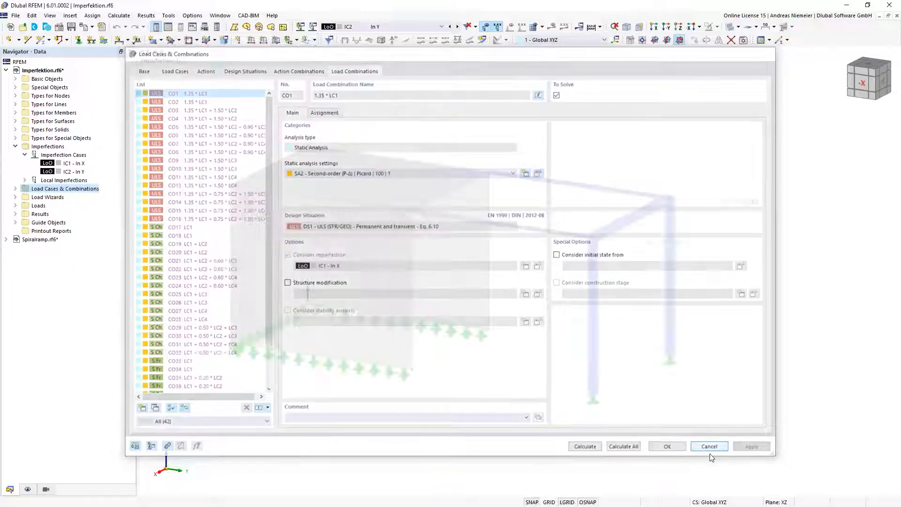
Edit imperfection case IC1 - In X and assign load case LC3 Wind in X to it.
click(72, 164)
right_click(72, 167)
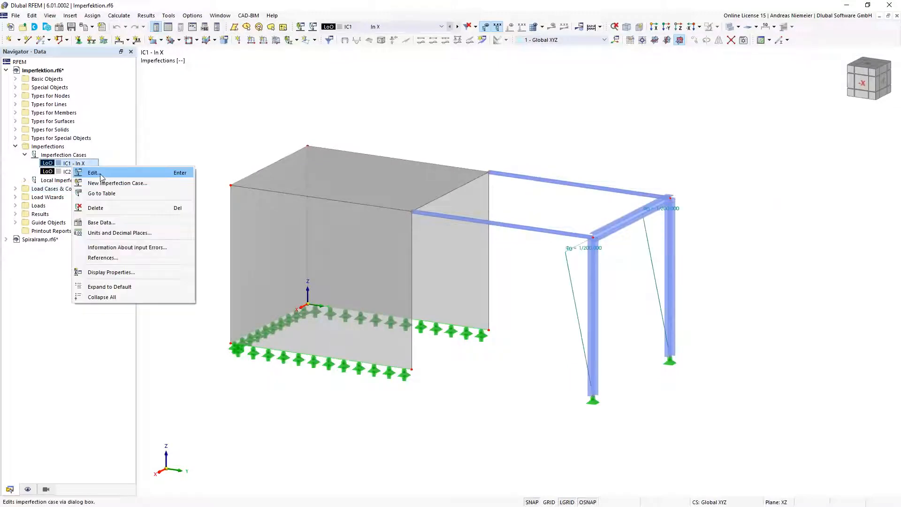
click(93, 172)
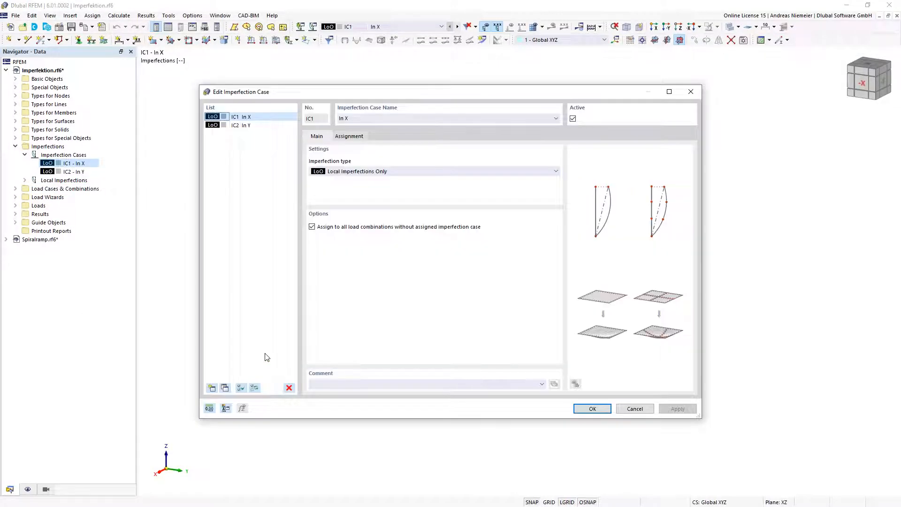
click(350, 136)
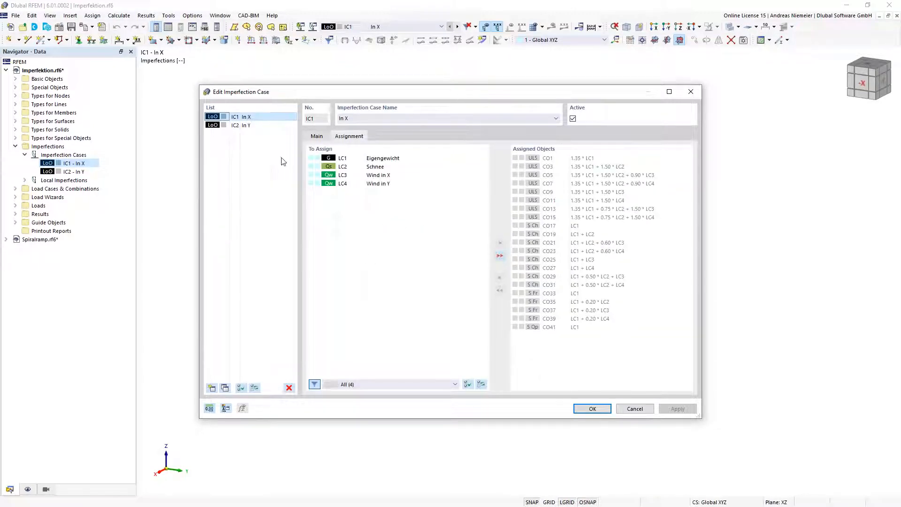
click(387, 178)
double_click(387, 177)
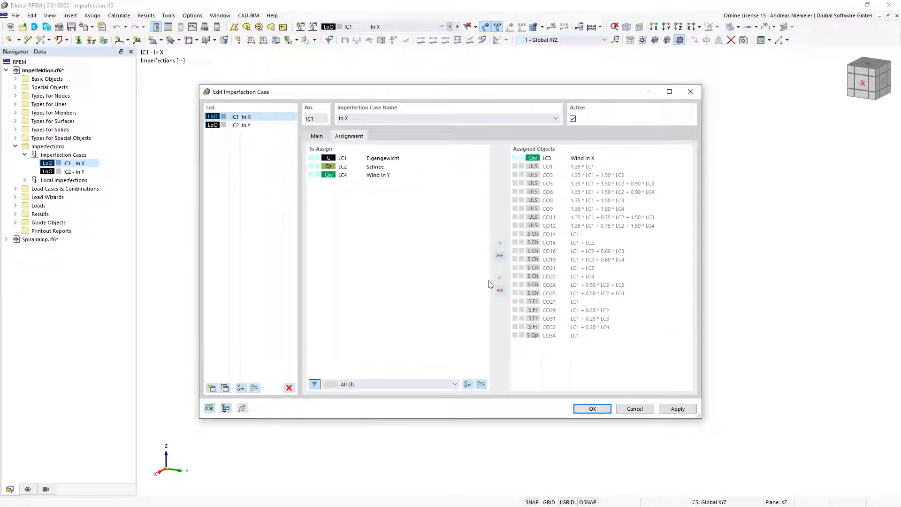
Assign load case LC4 Wind in Y to imperfection case IC2 - In Y and confirm the imperfection case settings.
click(252, 125)
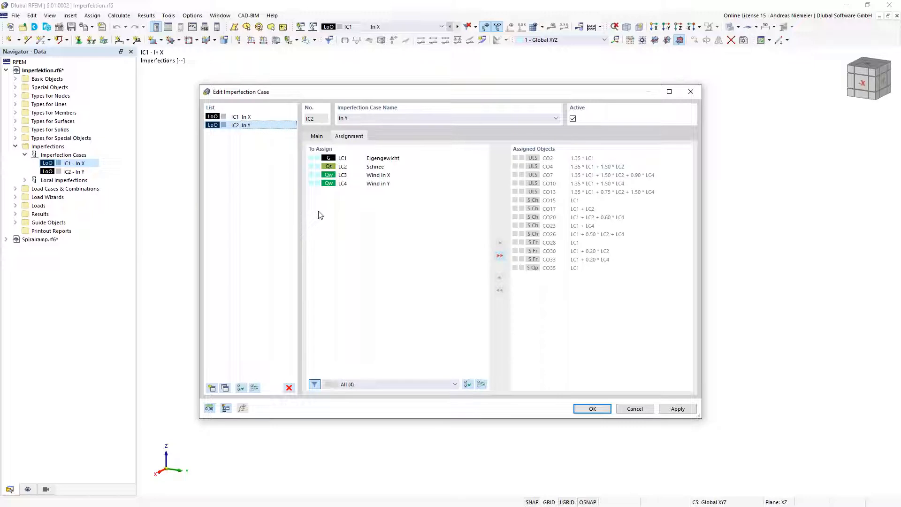
double_click(383, 184)
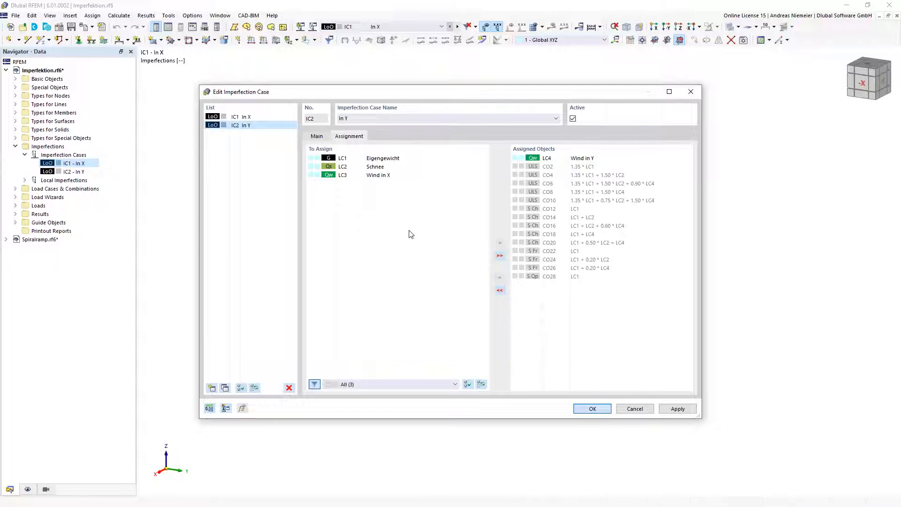
key(Return)
Examine the generated load combinations, comparing the imperfection cases considered in CO1 and CO2 and the load cases assigned to CO3.
right_click(77, 190)
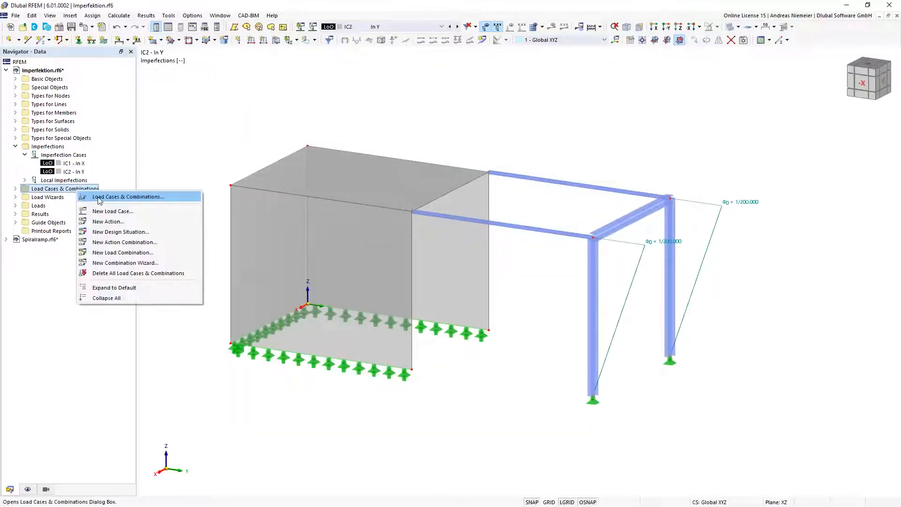
click(100, 197)
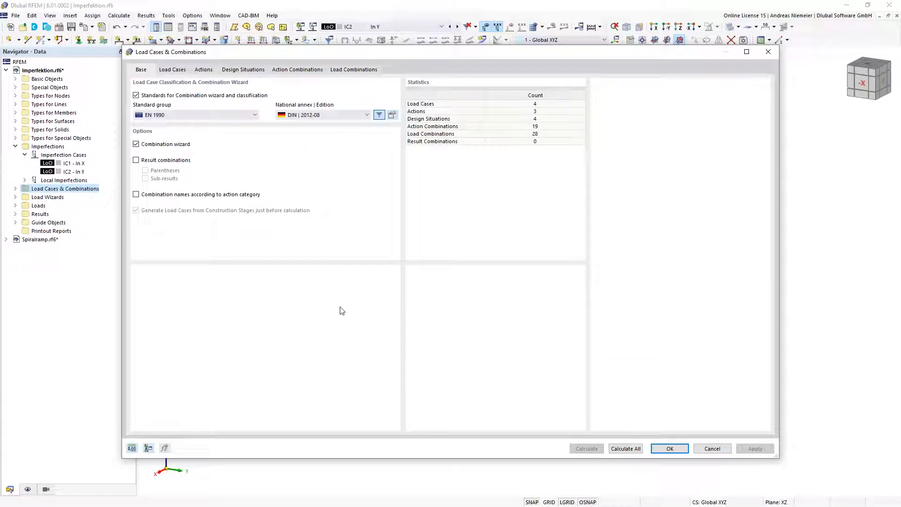
click(355, 70)
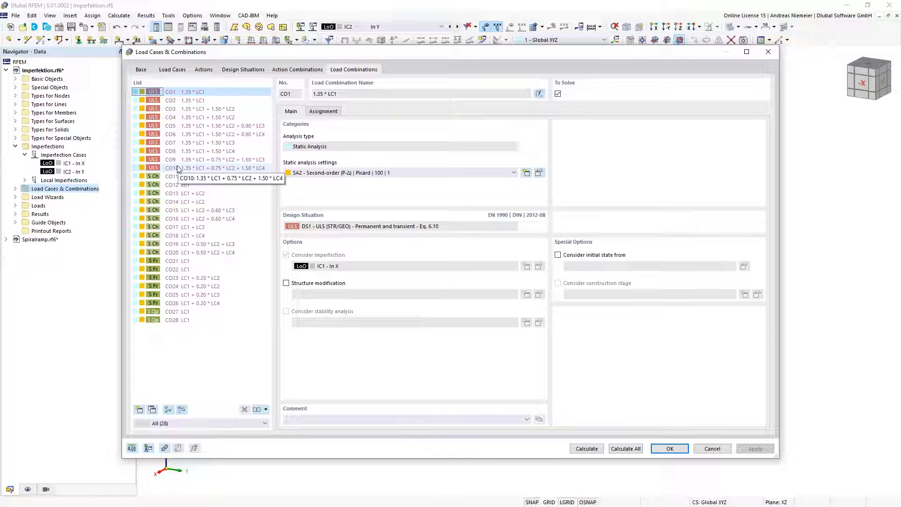
click(328, 113)
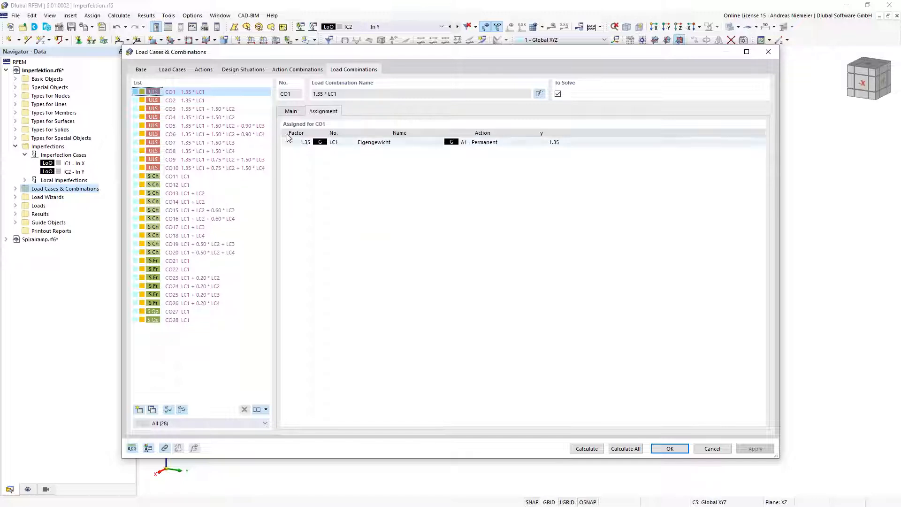
click(206, 100)
click(291, 112)
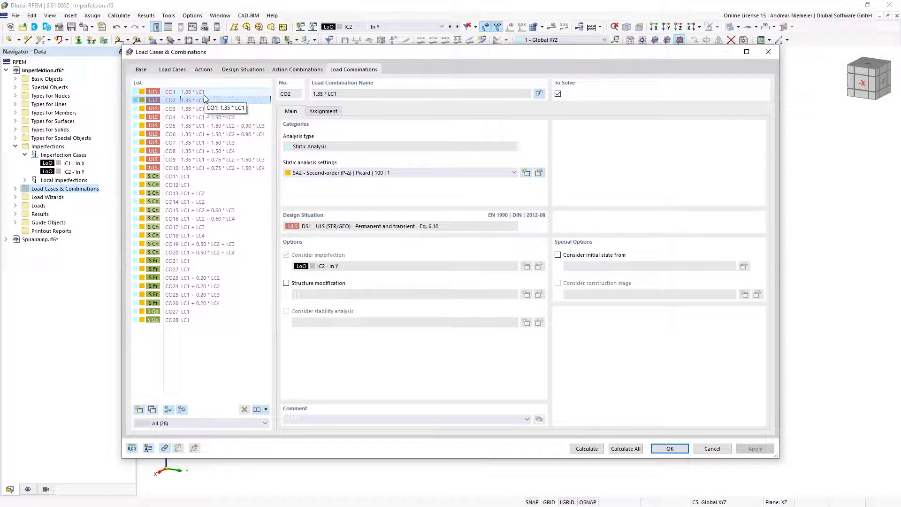
key(Up)
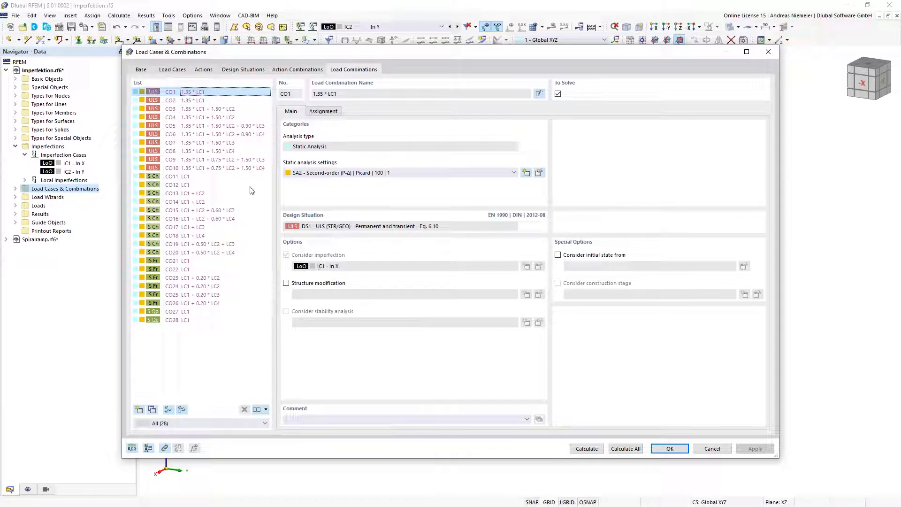
key(Down)
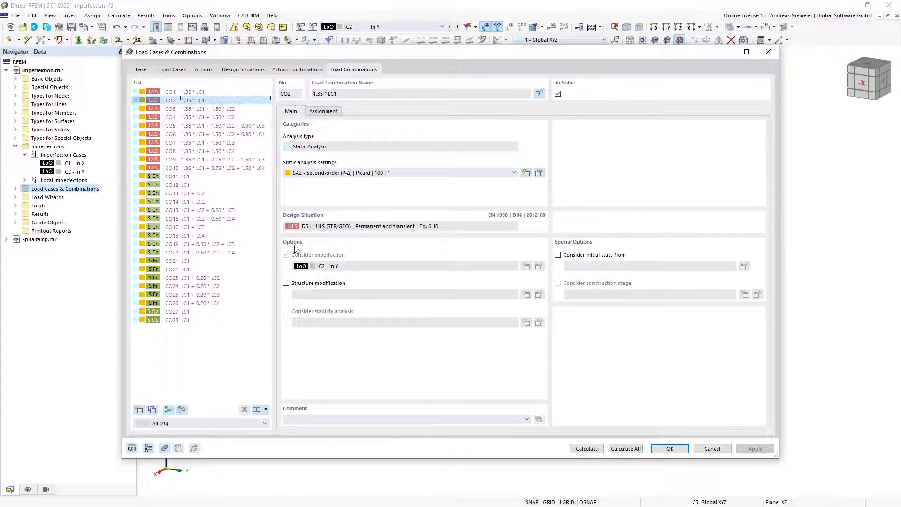
click(219, 109)
click(326, 113)
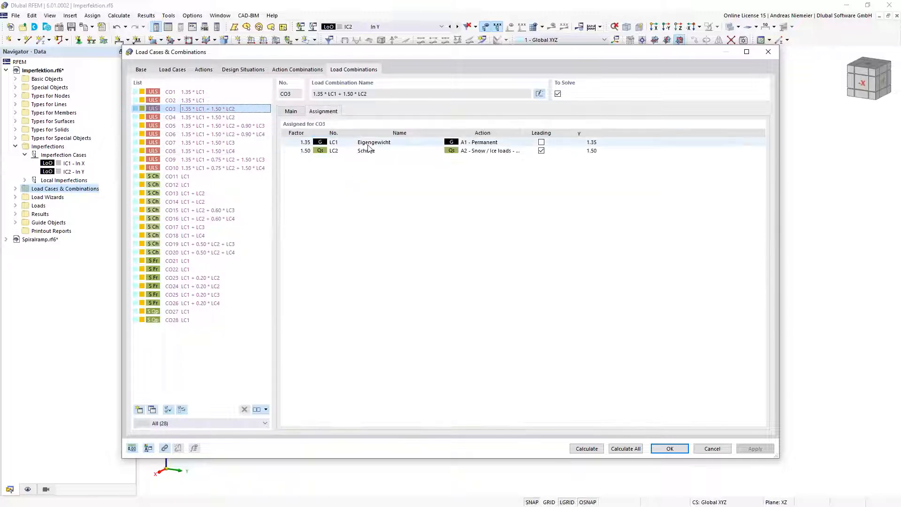
Compare the imperfection cases considered in load combinations CO3 to CO6 with their assigned load cases, and close the load combinations.
click(289, 114)
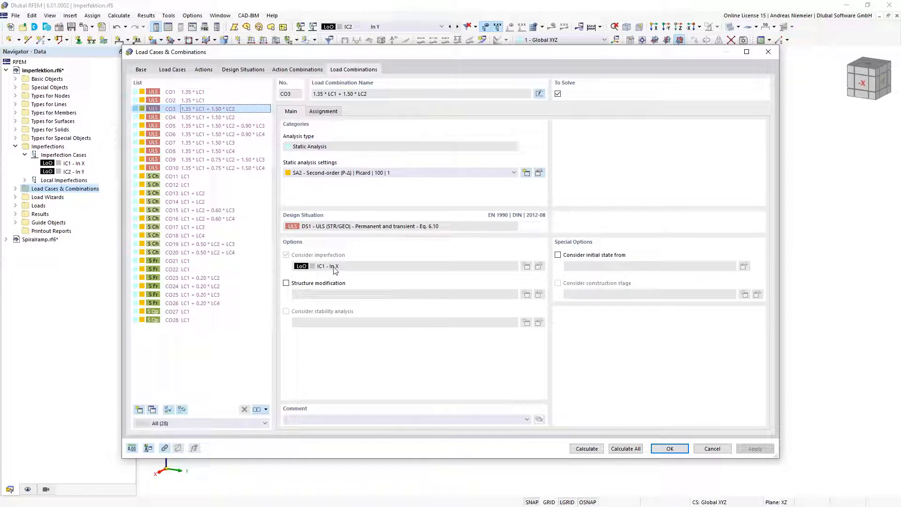
click(220, 117)
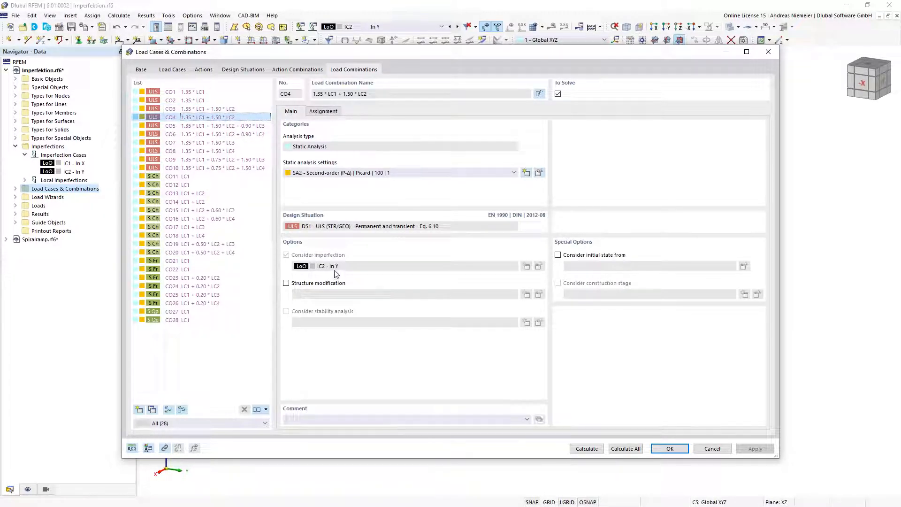
click(215, 127)
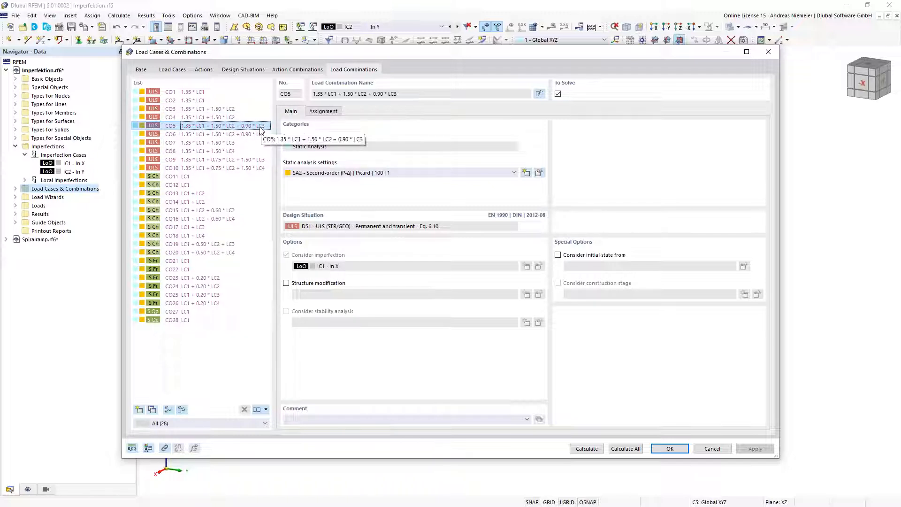
click(325, 112)
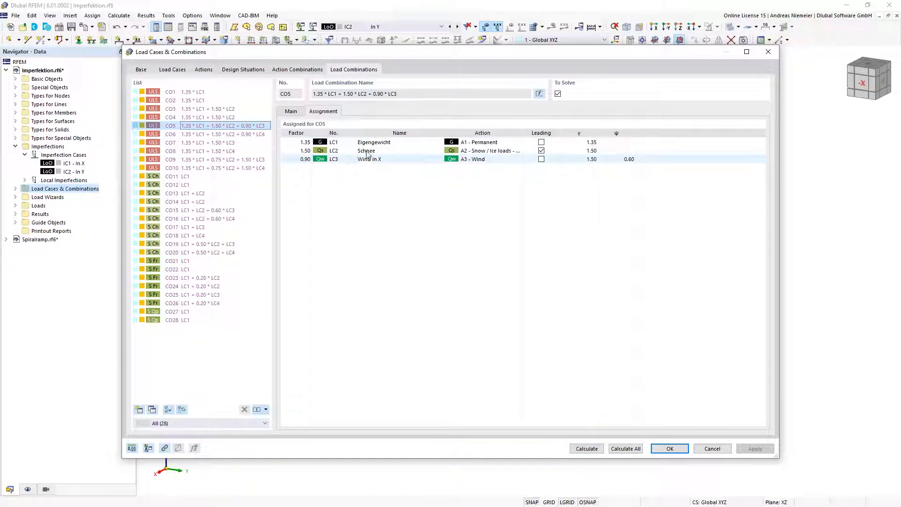
click(291, 112)
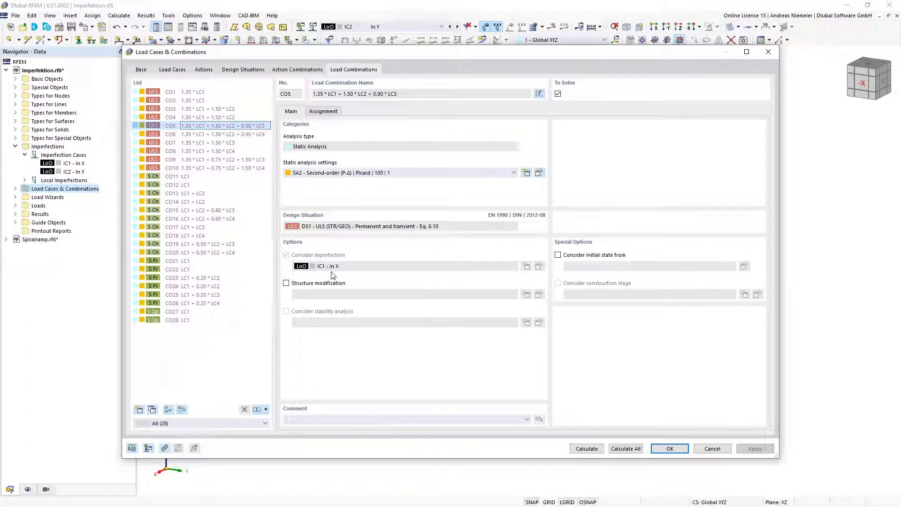
click(259, 135)
click(325, 113)
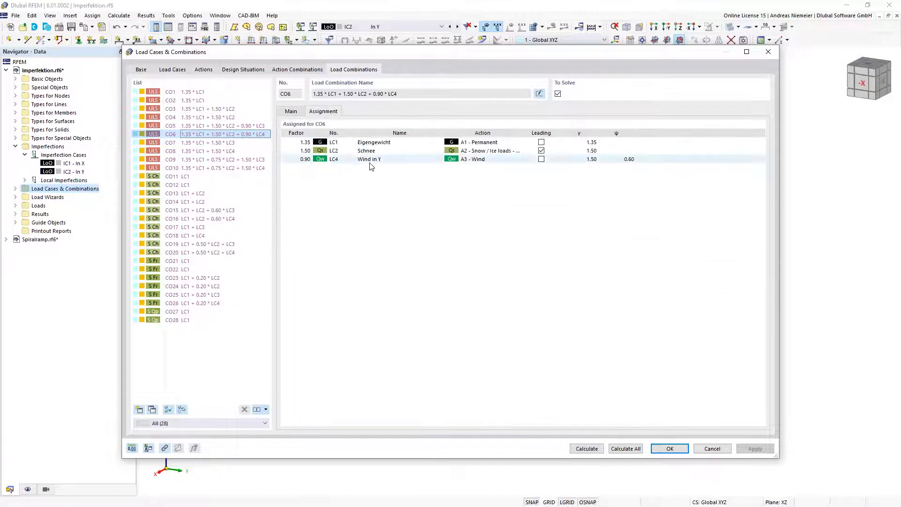
click(299, 113)
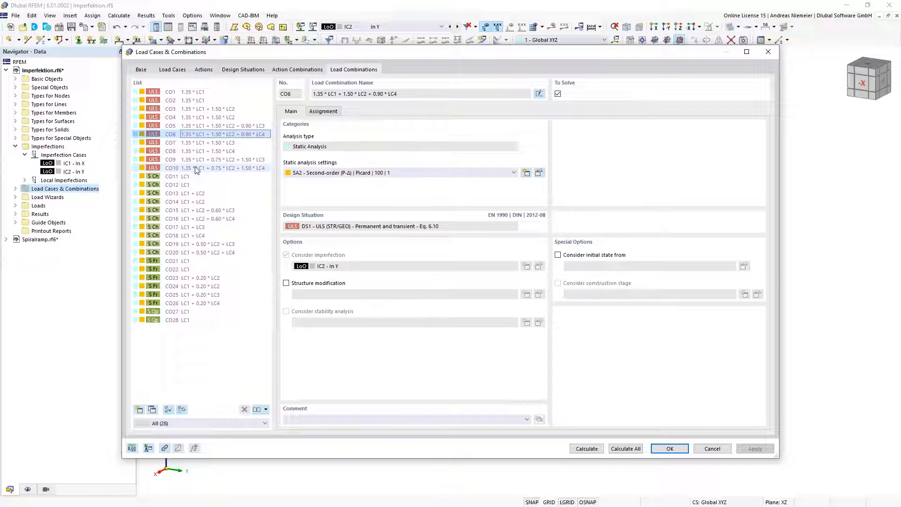
click(677, 453)
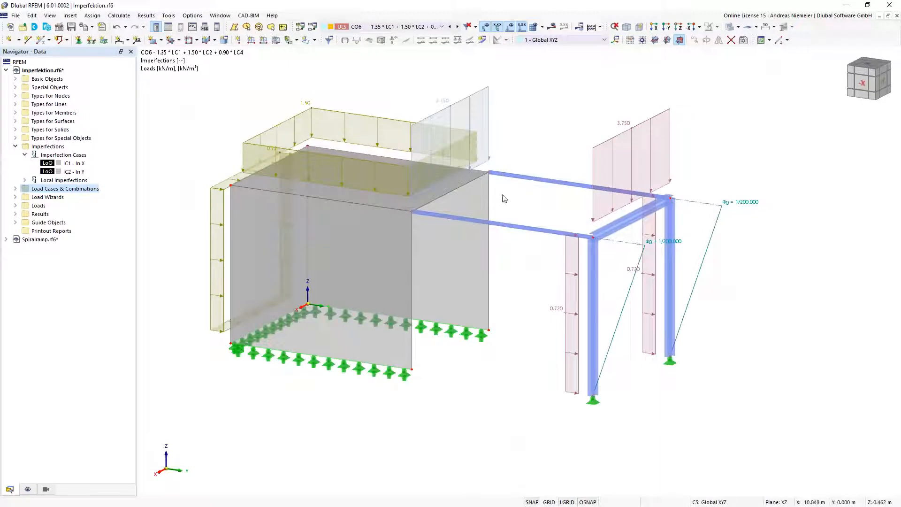
Display imperfection case IC1 - In X in the model and inspect the local imperfections on the two columns.
click(510, 28)
middle_drag(554, 352, 540, 300)
click(440, 28)
click(371, 35)
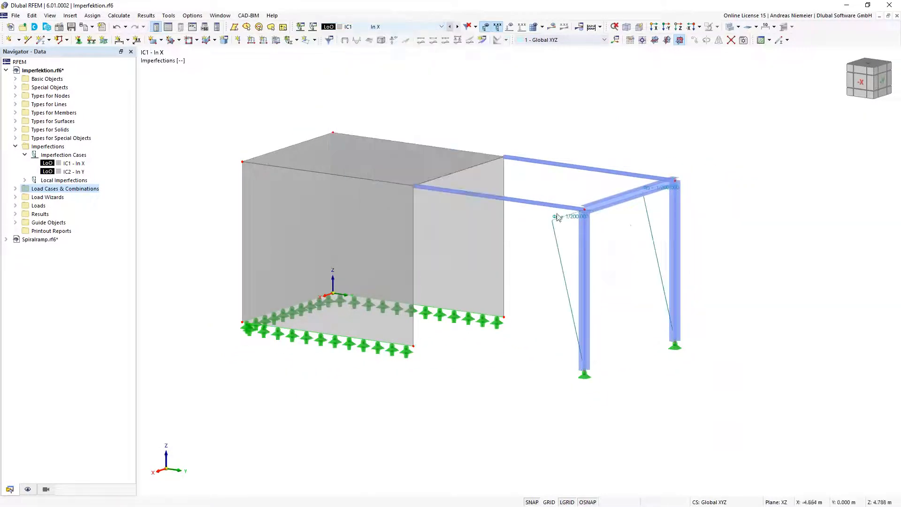
ctrl+middle_drag(696, 280, 472, 319)
click(468, 346)
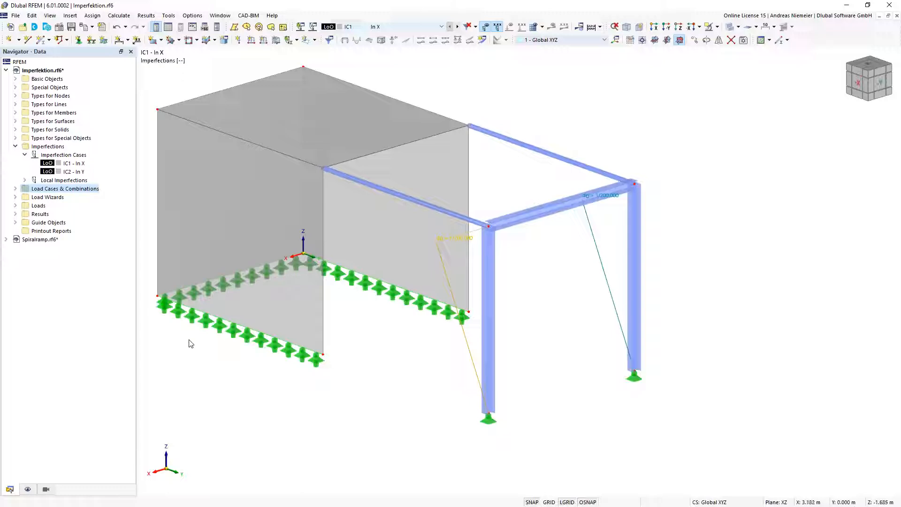
click(350, 384)
scroll(350, 384, up, 2)
ctrl+middle_drag(350, 384, 387, 370)
scroll(387, 371, down, 2)
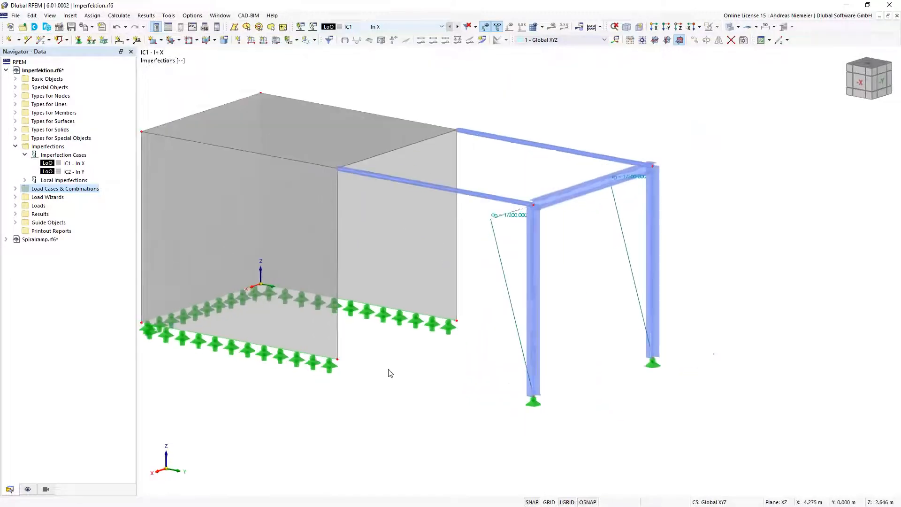
Change imperfection case IC1 - In X to the Initial Sway via Table type with imperfection direction X.
double_click(72, 164)
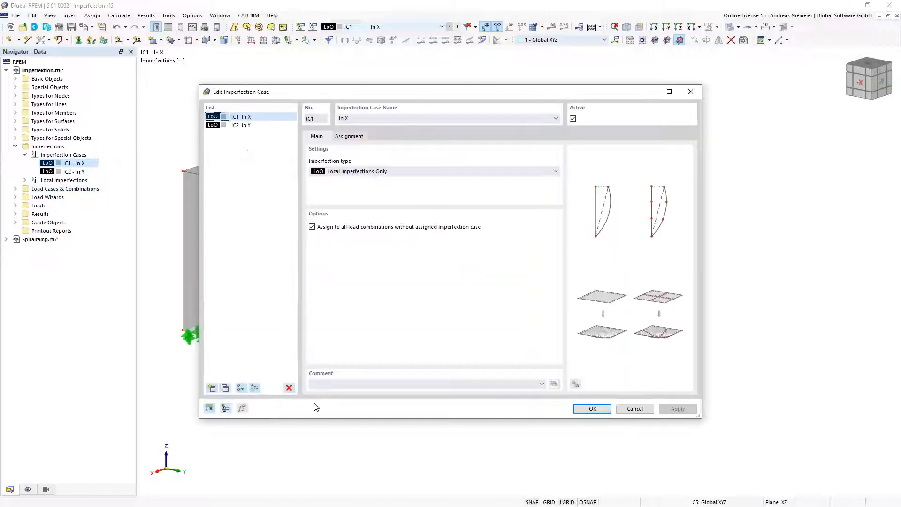
click(343, 171)
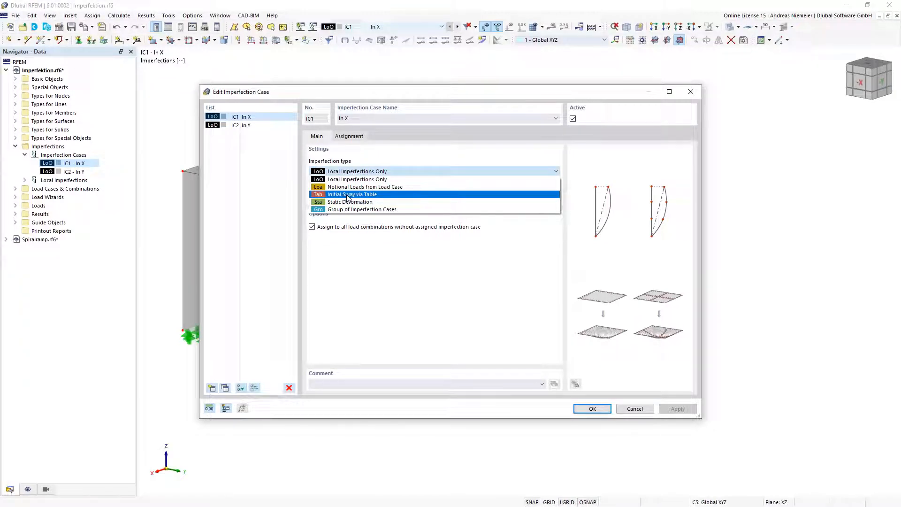
click(358, 194)
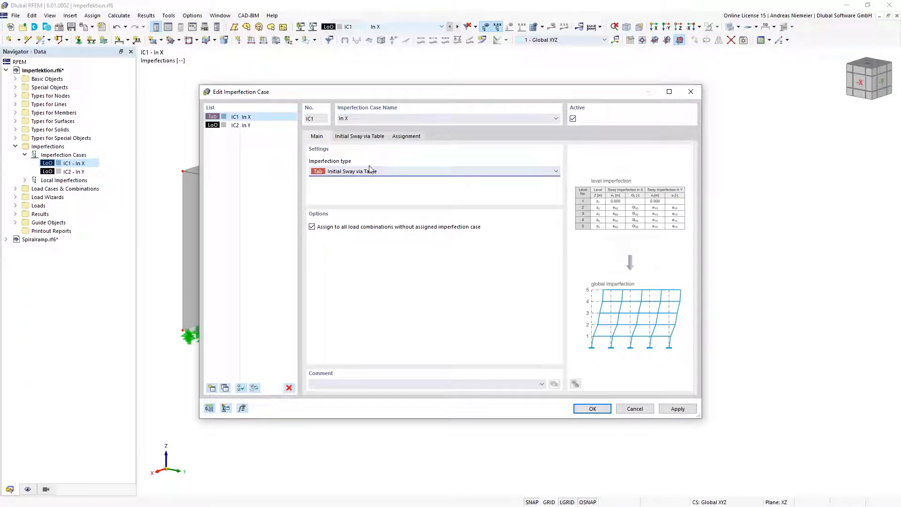
click(368, 137)
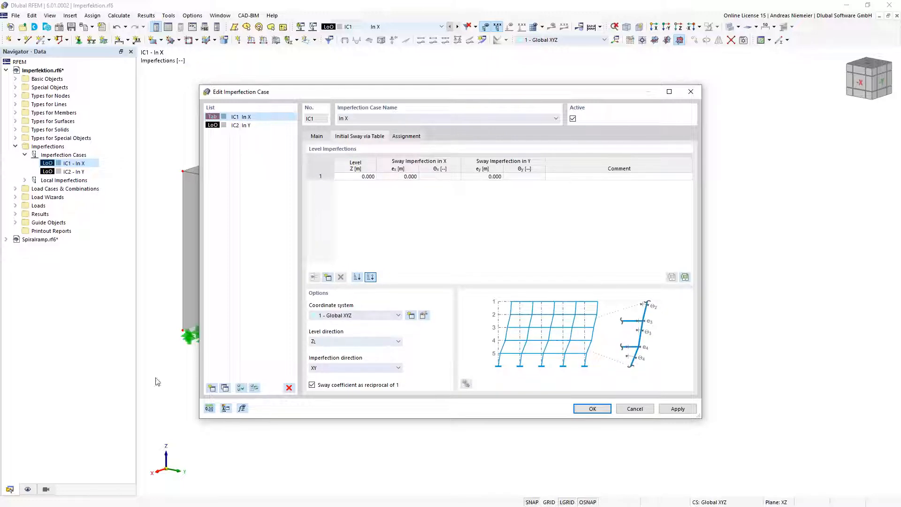
drag(332, 93, 435, 102)
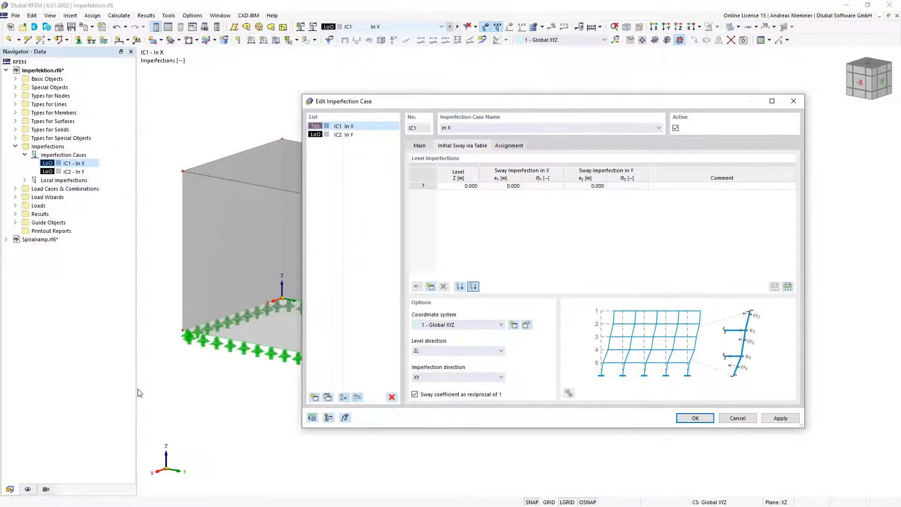
click(458, 377)
click(455, 385)
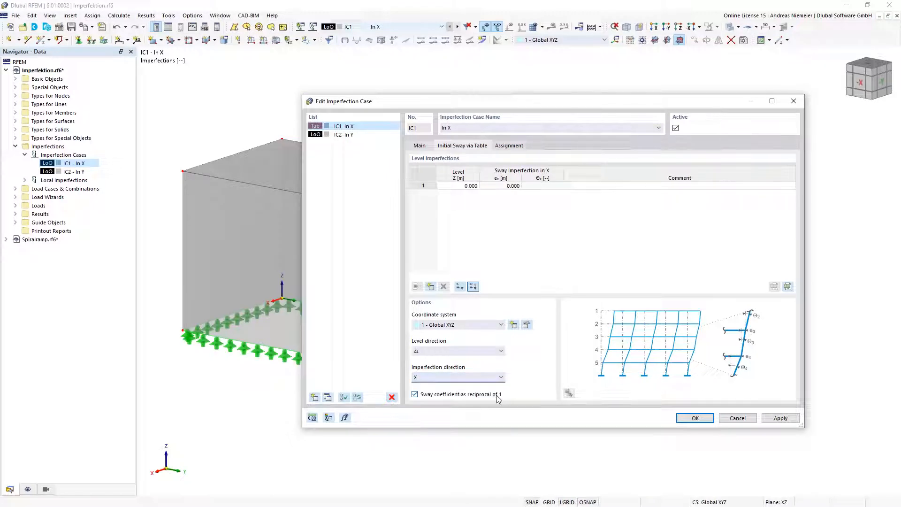
Define the IC1 sway table with levels at Z 4.000 m and 0.000 m and a 1/200 sway in X at the upper level.
click(430, 287)
click(468, 194)
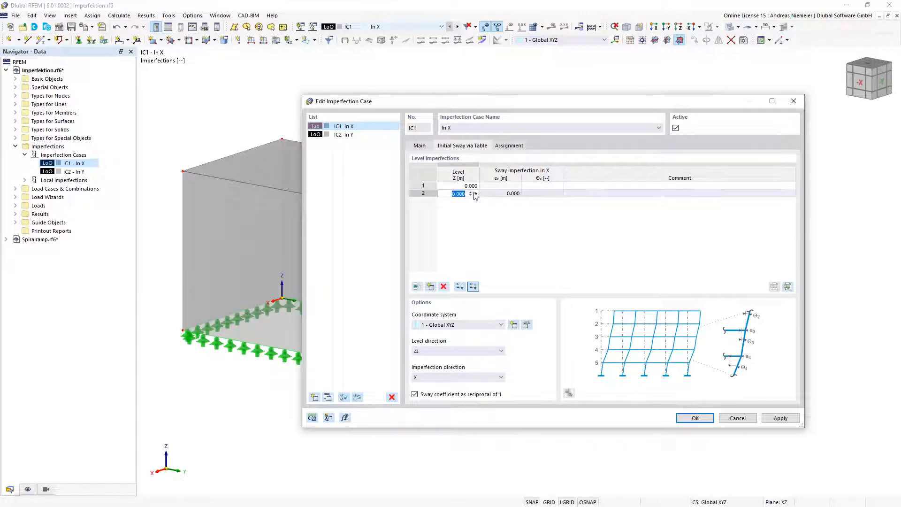
text(0)
click(533, 195)
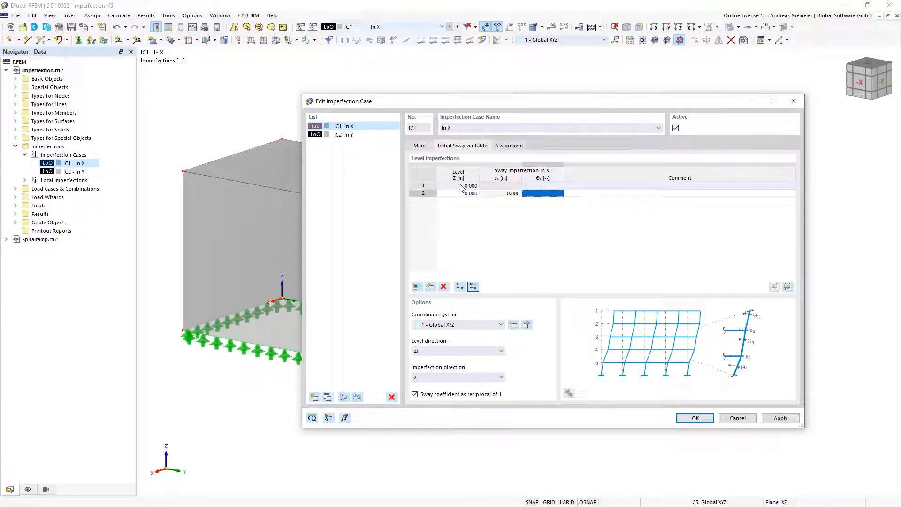
double_click(461, 186)
key(Tab)
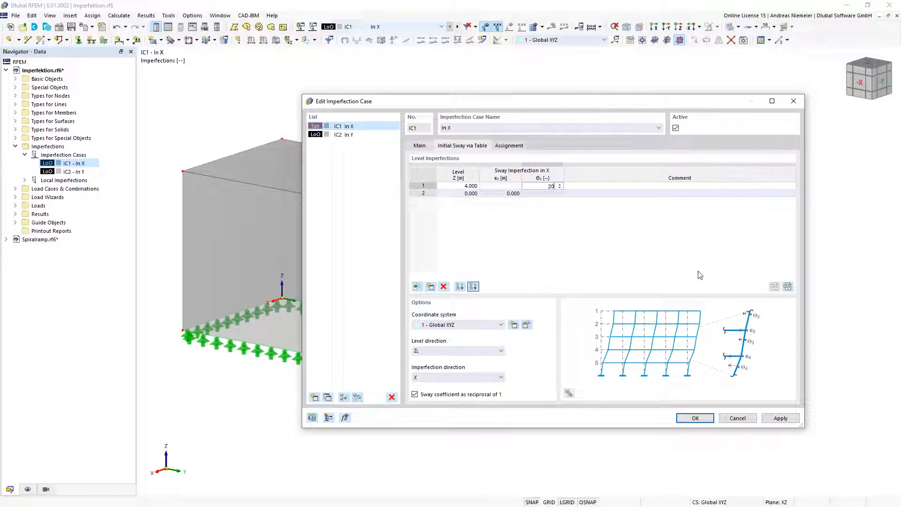
key(Tab)
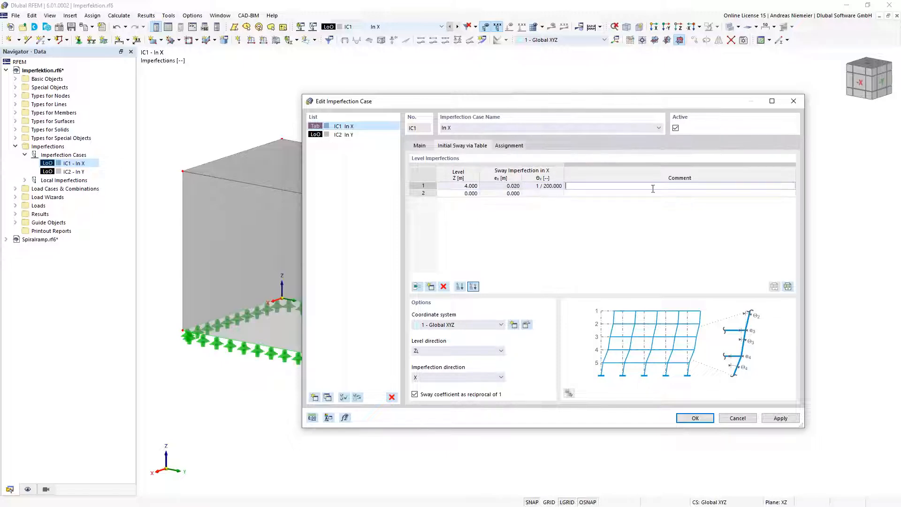
click(705, 419)
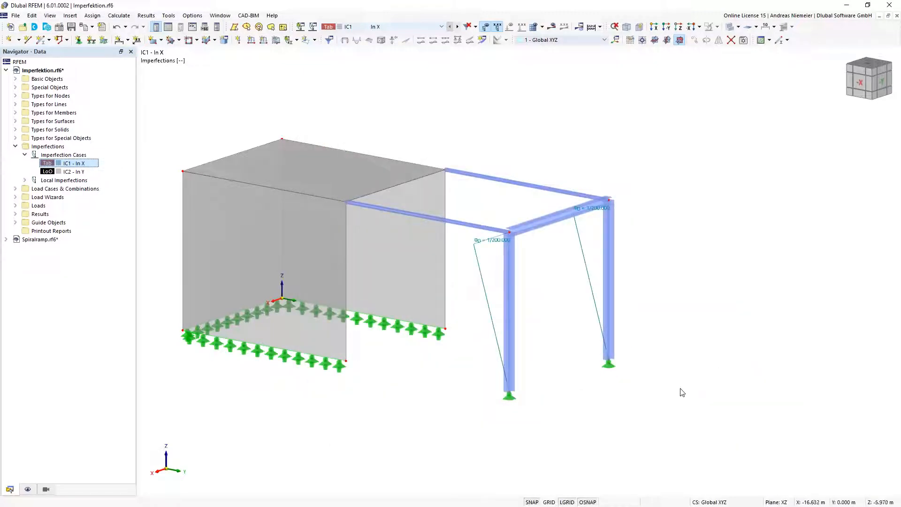
Delete the local imperfections on both columns and show the deformation results of imperfection case IC1.
click(591, 286)
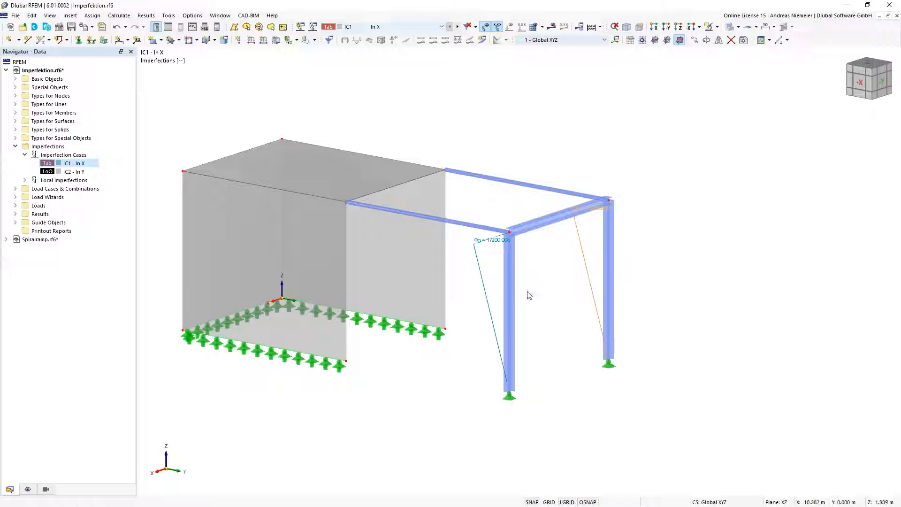
ctrl+click(487, 301)
key(Delete)
click(552, 26)
click(489, 299)
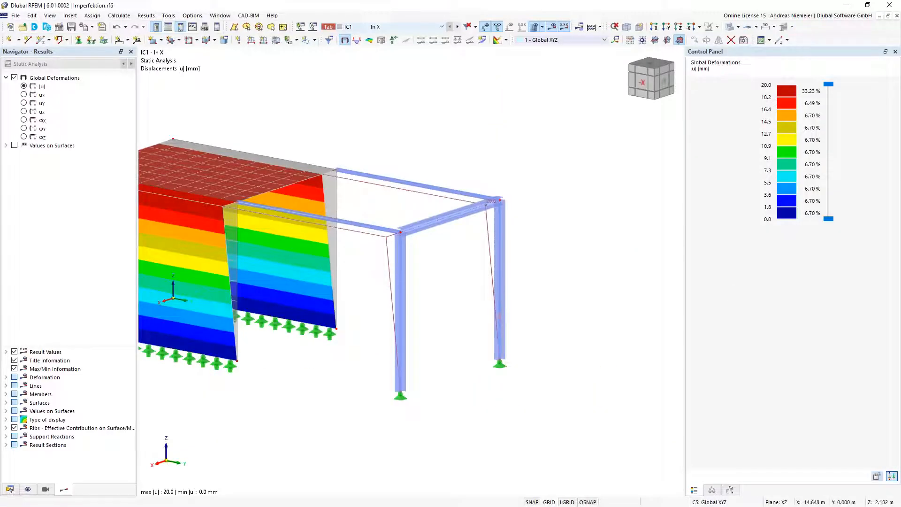
Inspect the deformed shape of the initial sway in X from several sides, including the side views of the structure.
mouse_move(539, 279)
ctrl+middle_down()
mouse_move(351, 278)
mouse_move(526, 281)
ctrl+middle_up()
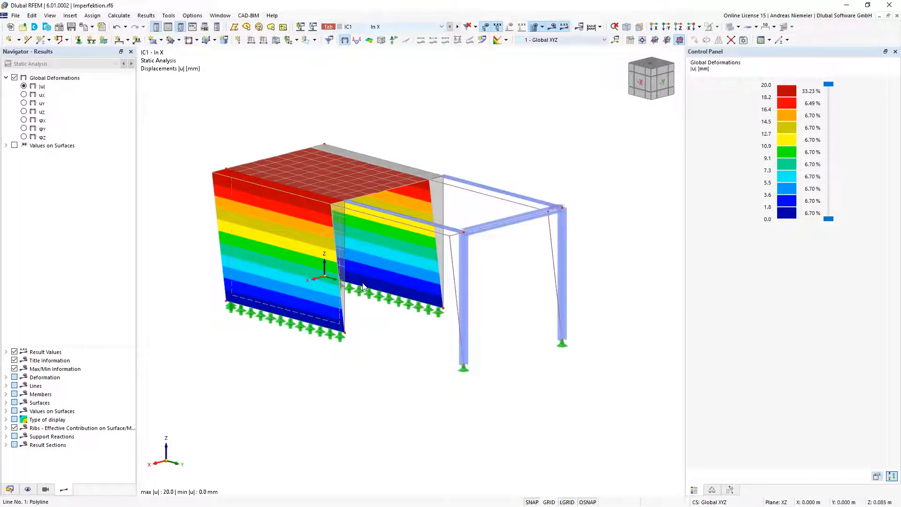
middle_drag(421, 349, 342, 327)
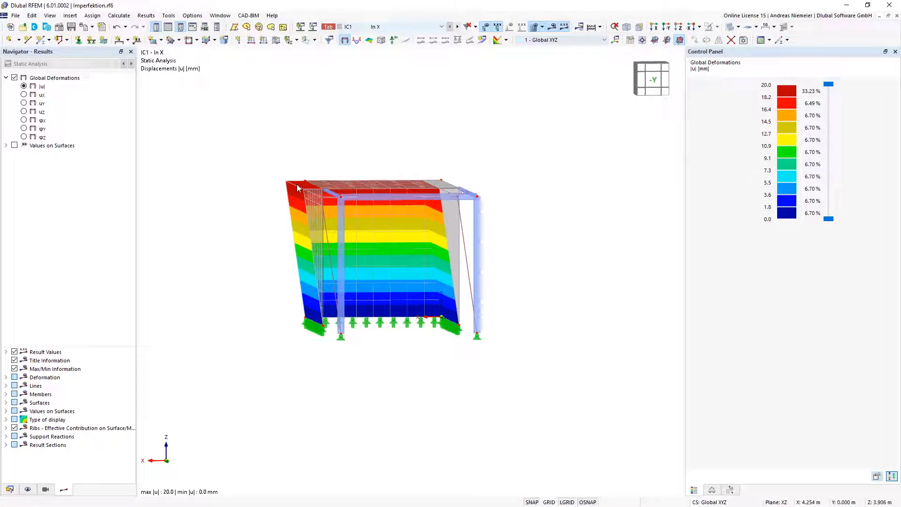
middle_drag(312, 167, 310, 160)
scroll(309, 163, down, 1)
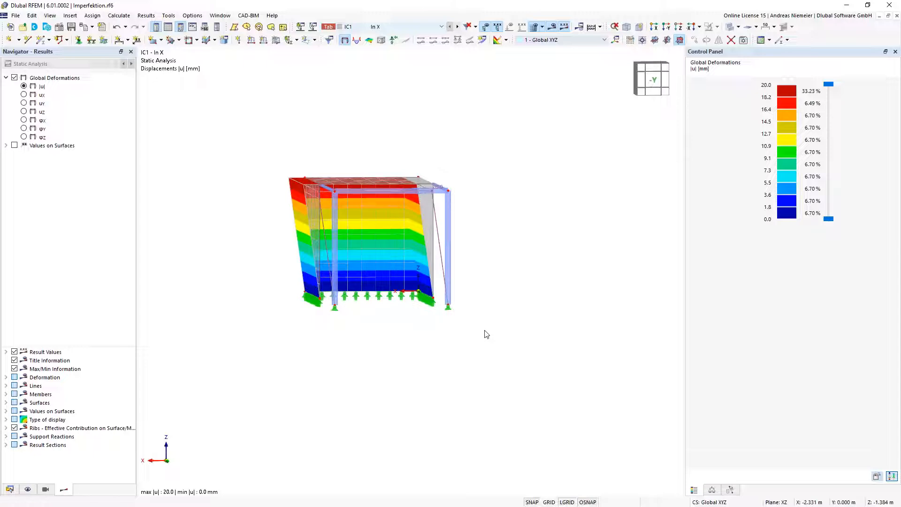
click(691, 27)
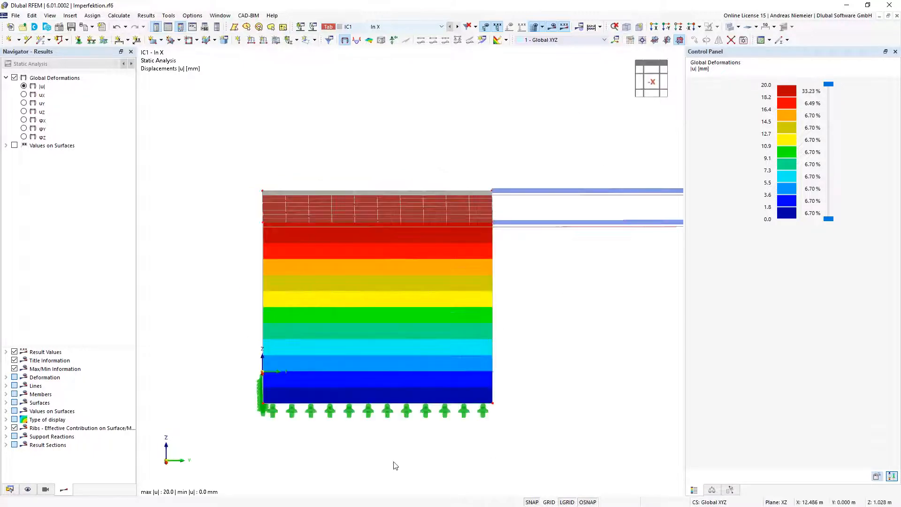
ctrl+middle_drag(394, 463, 376, 407)
scroll(381, 400, down, 2)
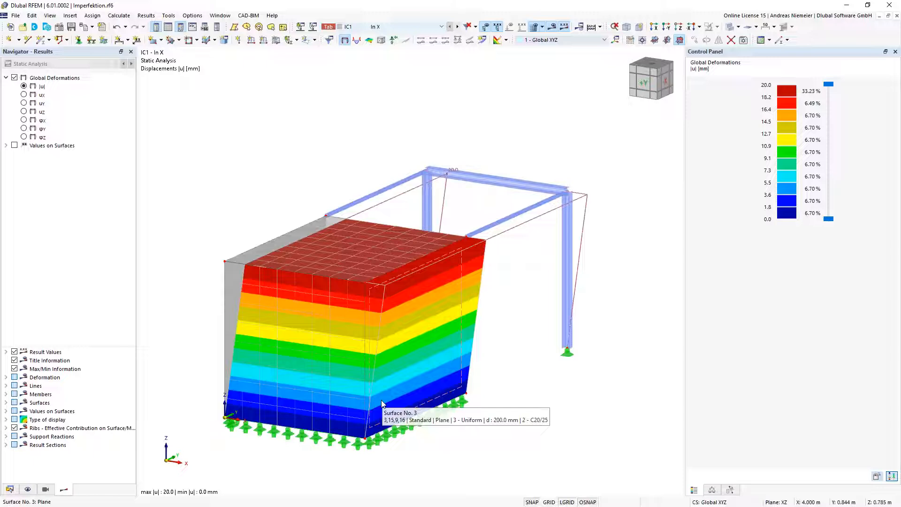
Close the Imperfektion.rf6 model without saving the changes and bring the Spiralramp.rf6 model into view.
click(897, 16)
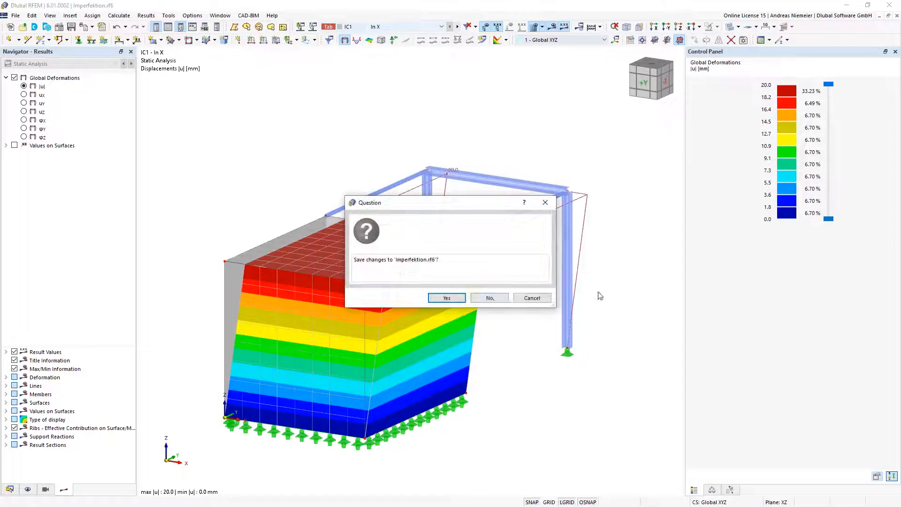
click(489, 298)
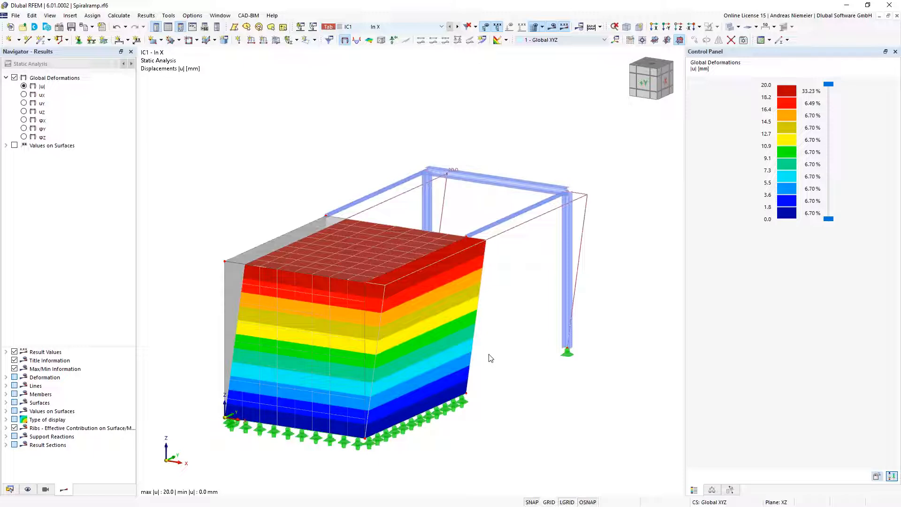
middle_drag(525, 255, 438, 263)
ctrl+middle_drag(437, 264, 414, 290)
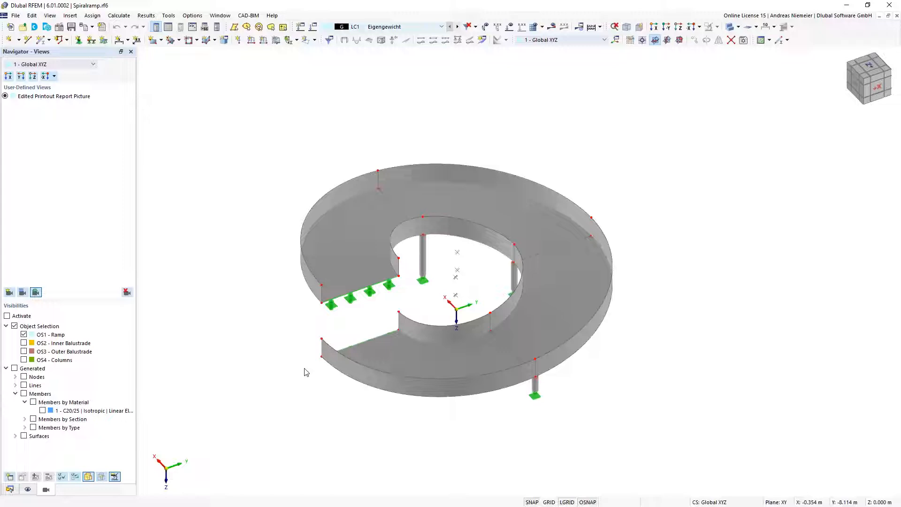
Create a new printout report for the spiral ramp model and collapse all its report item groups.
click(11, 490)
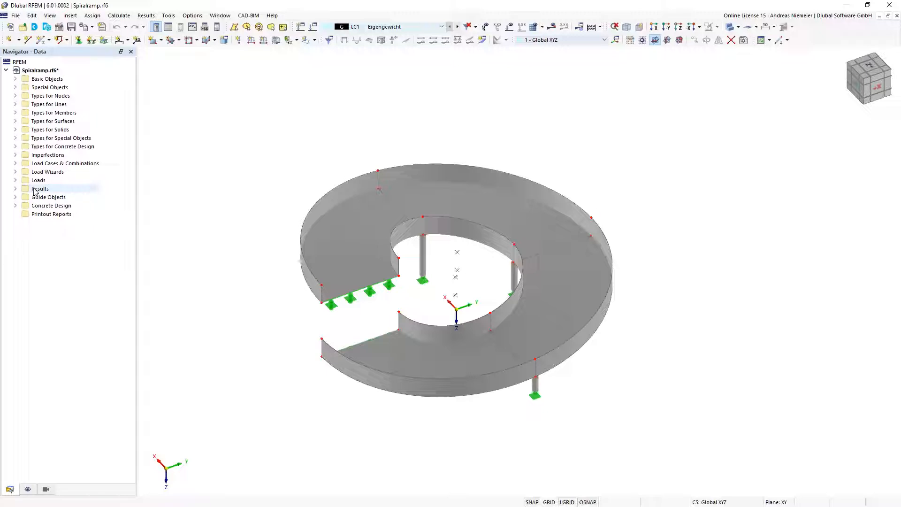
right_click(38, 217)
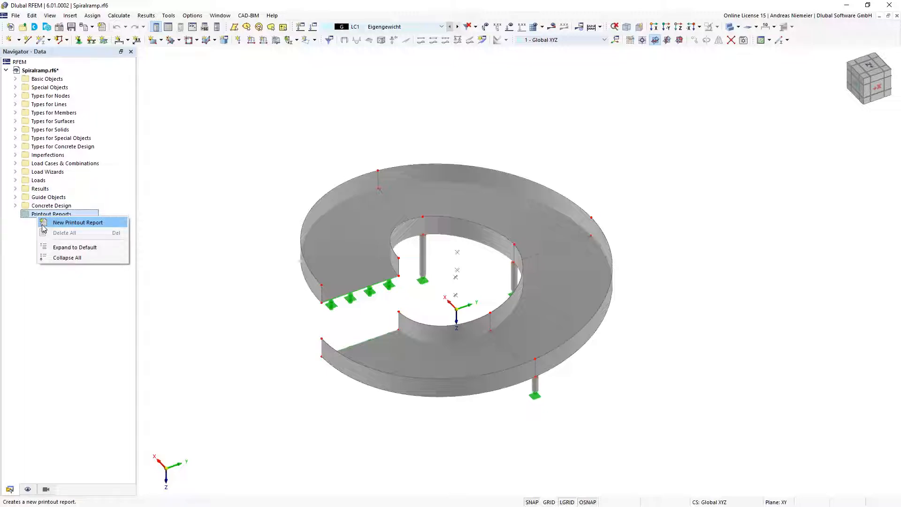
click(49, 223)
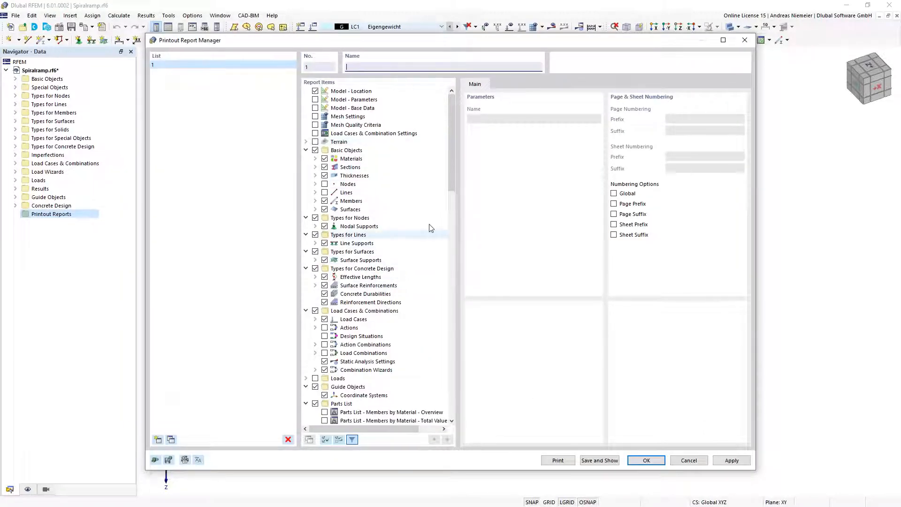
scroll(431, 228, down, 10)
scroll(428, 229, up, 10)
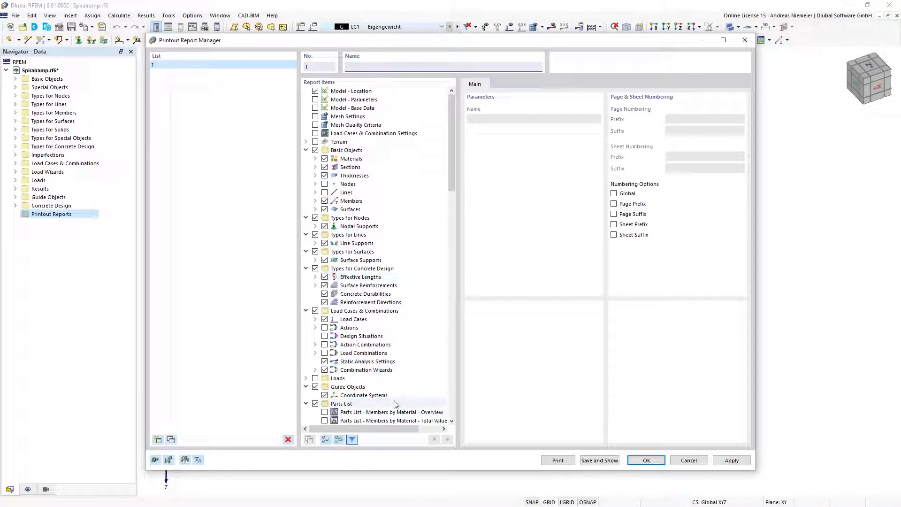
right_click(427, 258)
click(448, 333)
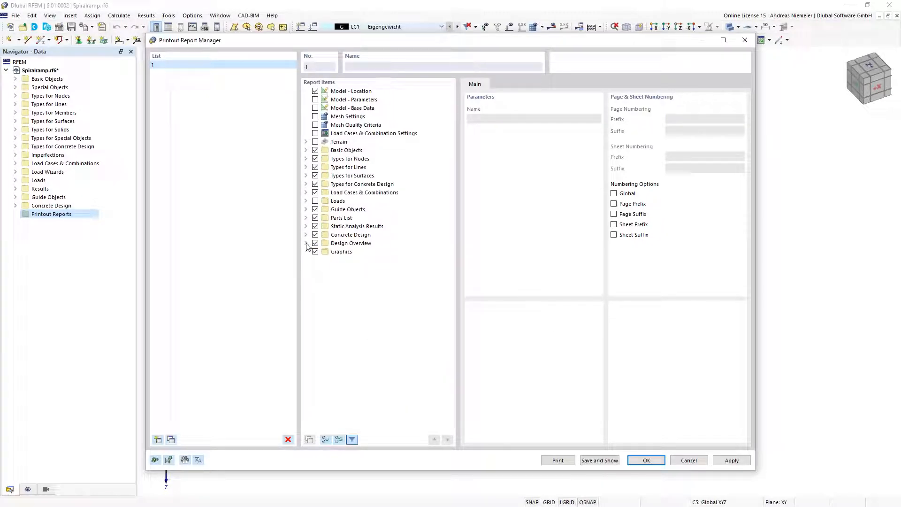
Exclude nodal support forces, line support forces and member internal forces by section from the report's static analysis results.
click(306, 226)
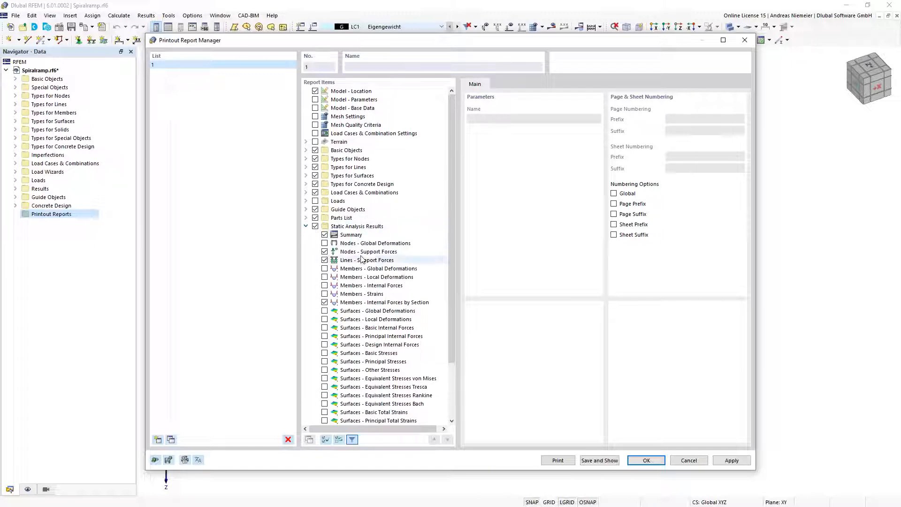
scroll(338, 197, down, 3)
click(324, 184)
click(325, 192)
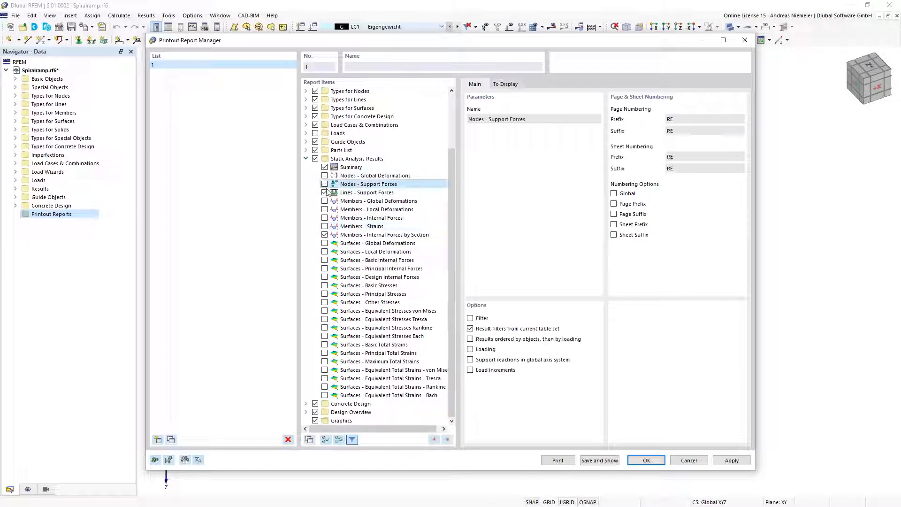
click(366, 235)
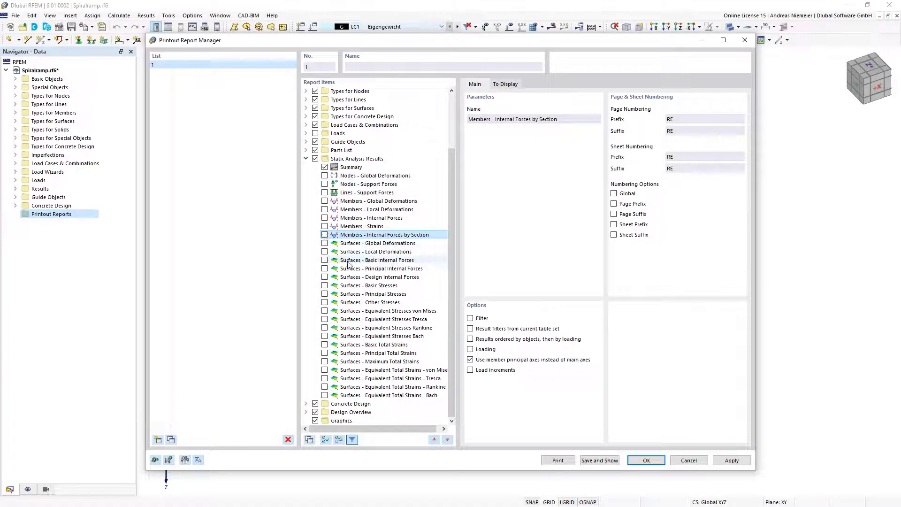
click(306, 159)
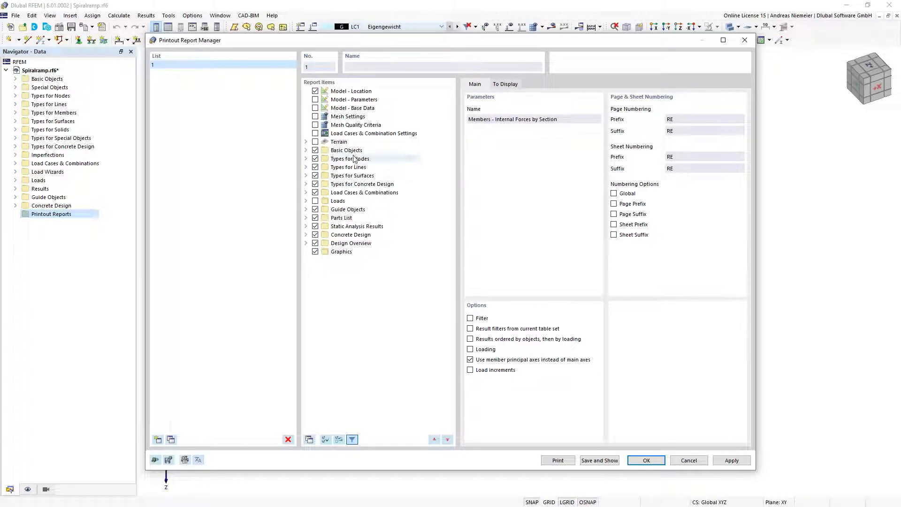
Exclude Errors & Warnings, Not Valid / Deactivated and the member and surface reinforcement from the report's concrete design results.
click(306, 235)
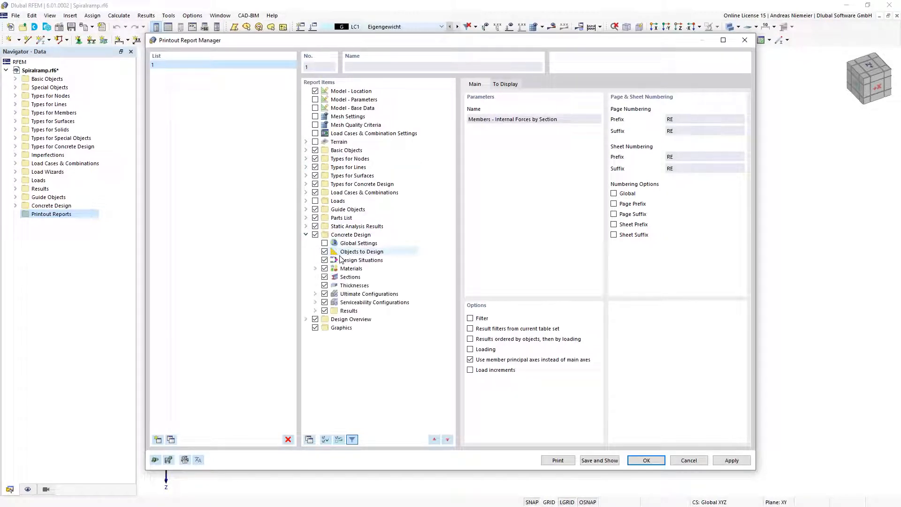
click(315, 311)
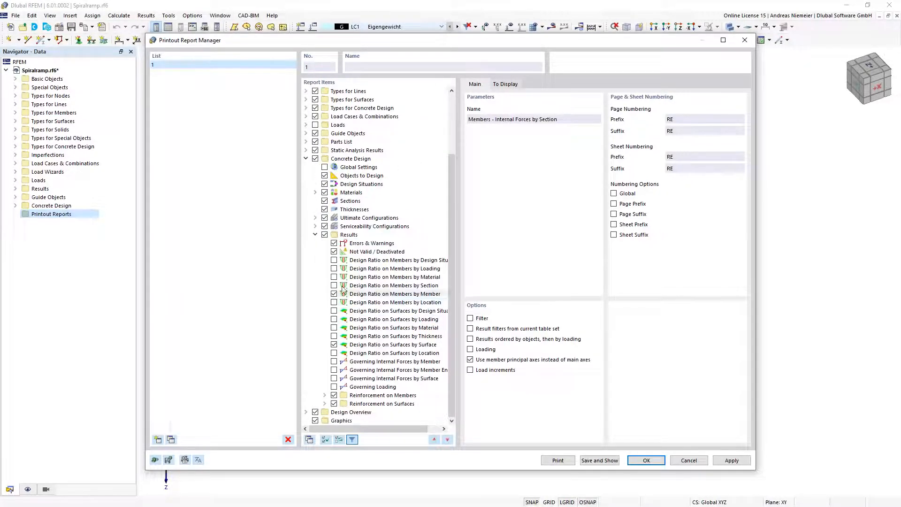
click(334, 243)
click(334, 252)
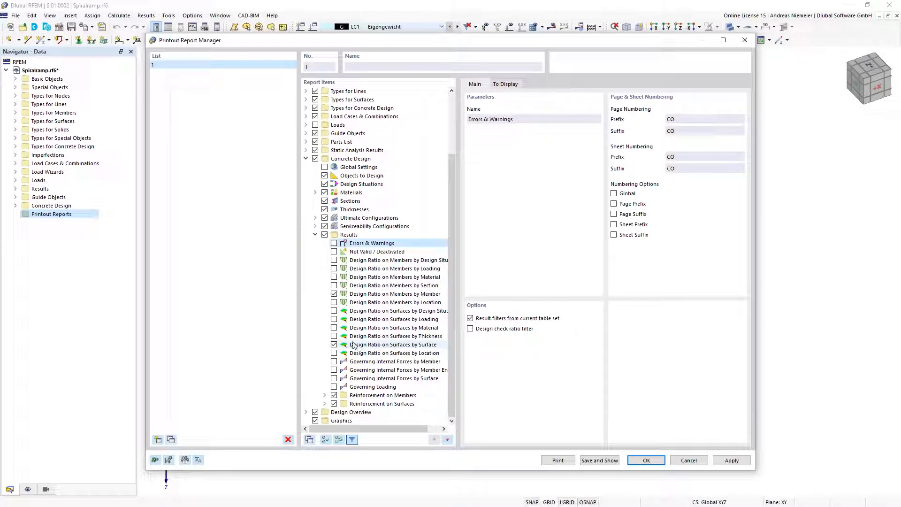
click(389, 294)
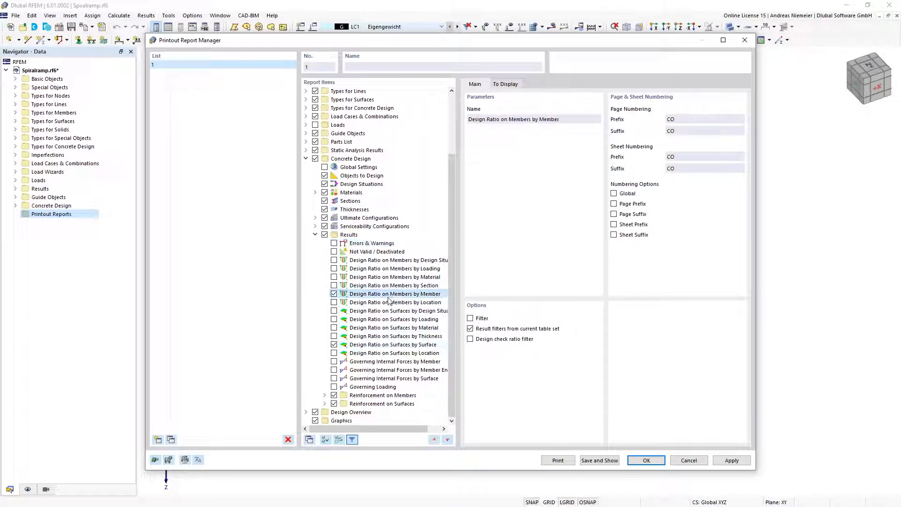
click(390, 344)
click(334, 403)
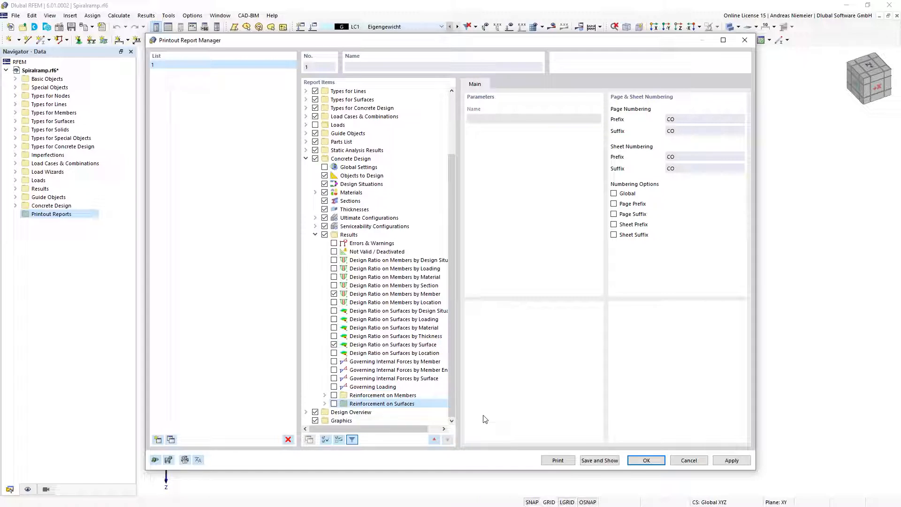
Save and show the printout report, switch briefly to the model window, and return to the maximized report.
click(606, 462)
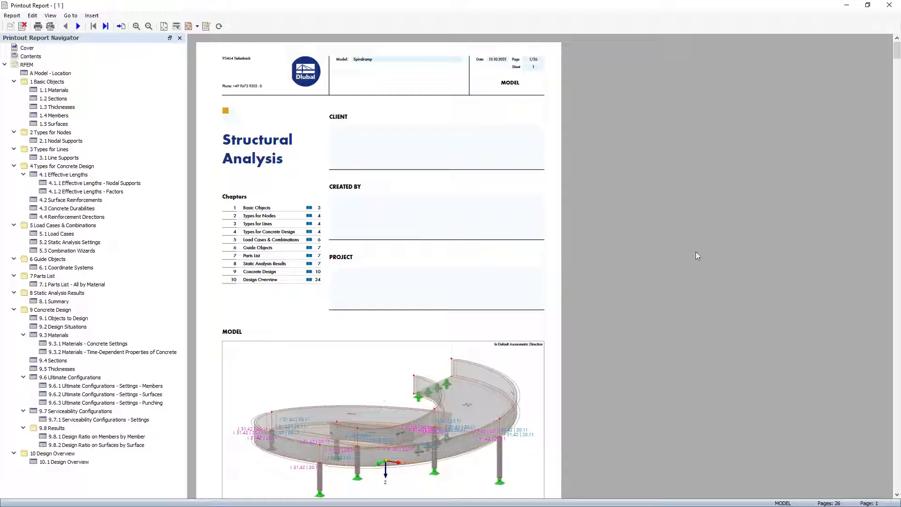
click(868, 5)
drag(514, 67, 502, 75)
middle_drag(705, 185, 696, 187)
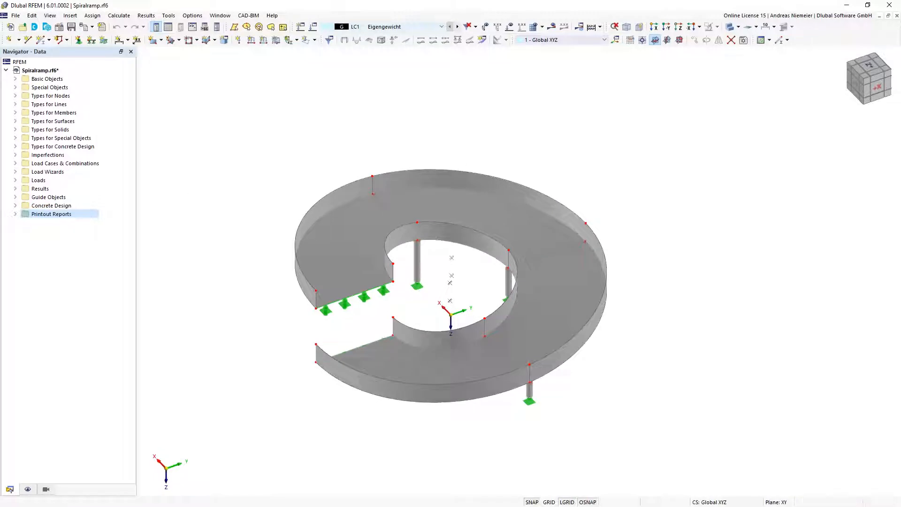
key(alt+Tab)
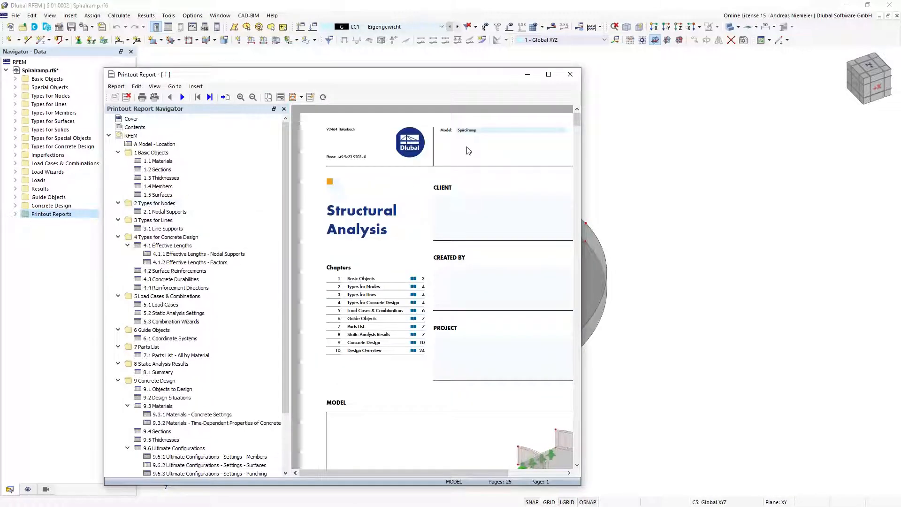
click(549, 75)
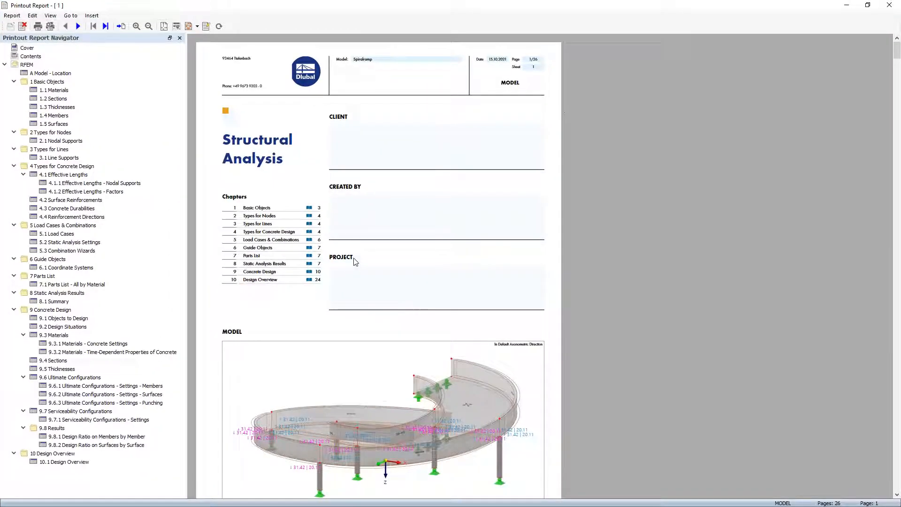
Look through the report pages from the cover and contents to the basic objects, surface reinforcements and concrete durabilities.
scroll(360, 294, down, 10)
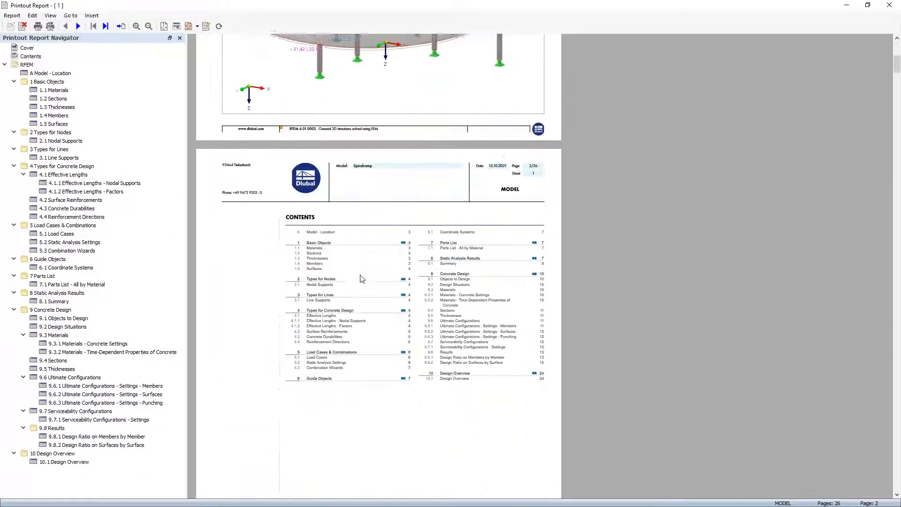
scroll(357, 283, down, 10)
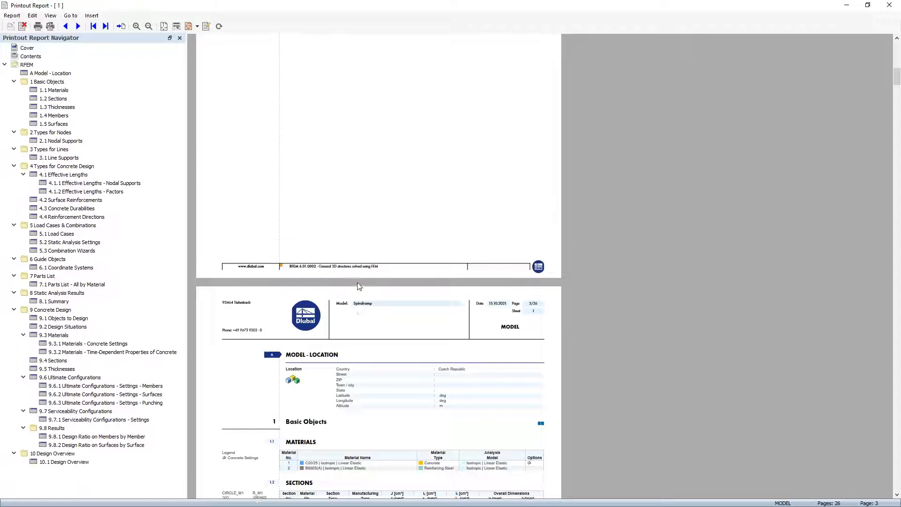
scroll(358, 232, up, 8)
scroll(349, 206, down, 10)
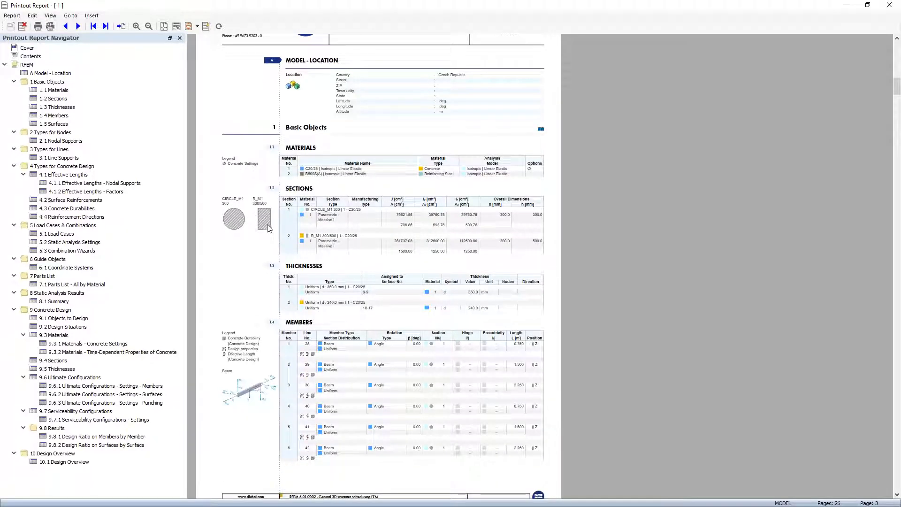
scroll(267, 230, down, 4)
scroll(266, 230, down, 3)
scroll(257, 255, down, 12)
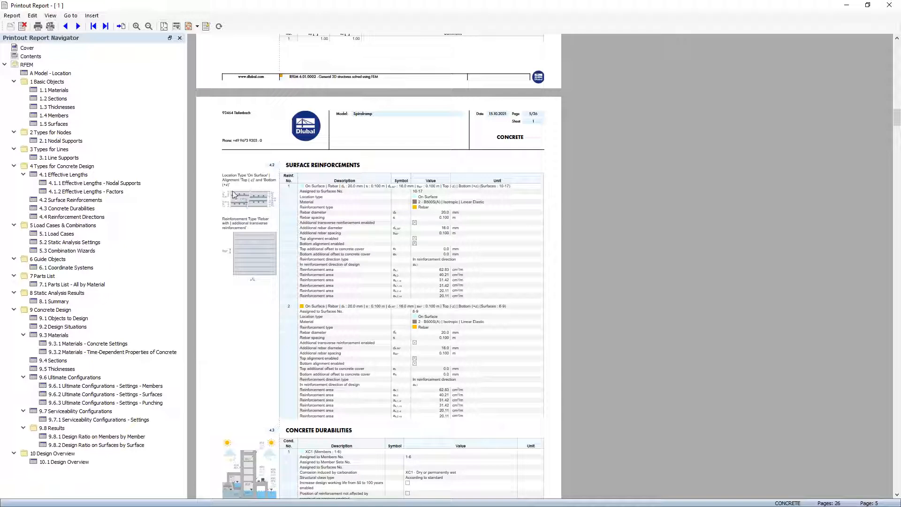
scroll(271, 364, down, 3)
scroll(271, 365, down, 1)
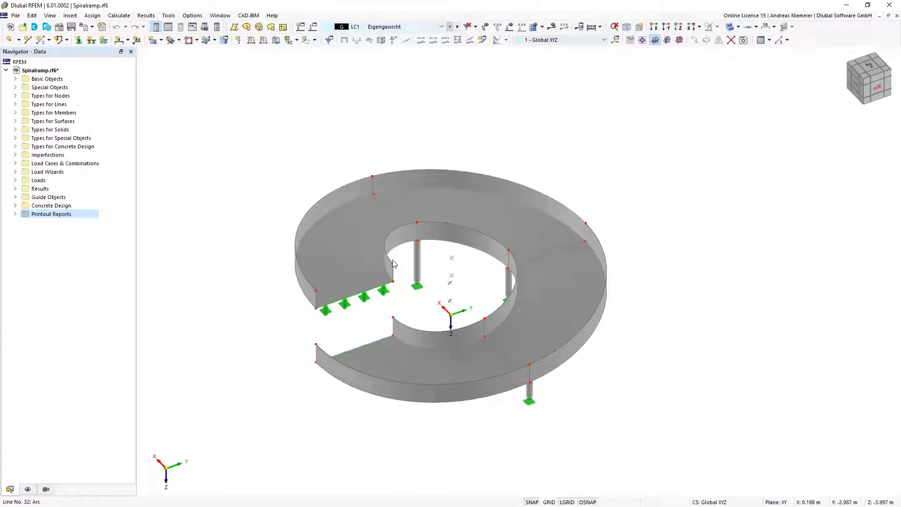
Set up a graphic printout of the current window only for printout report 1, with tiled pictures turned off.
click(85, 29)
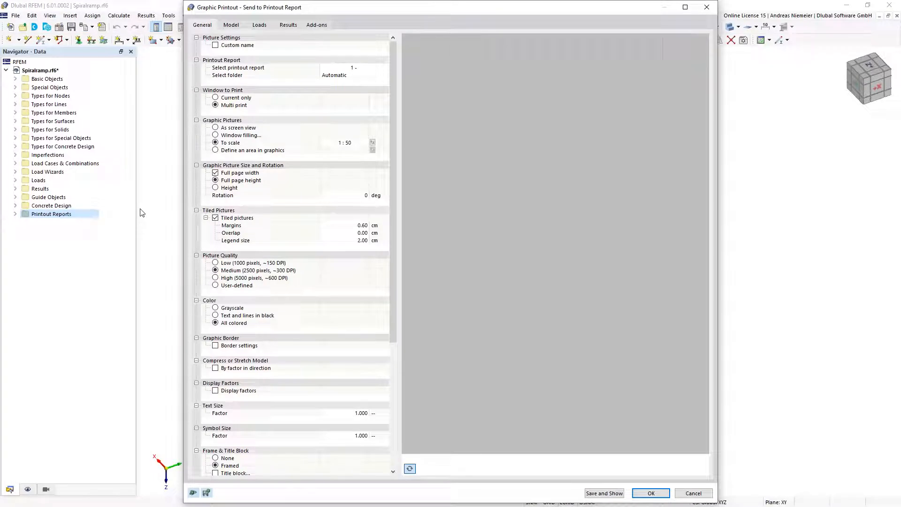
click(216, 98)
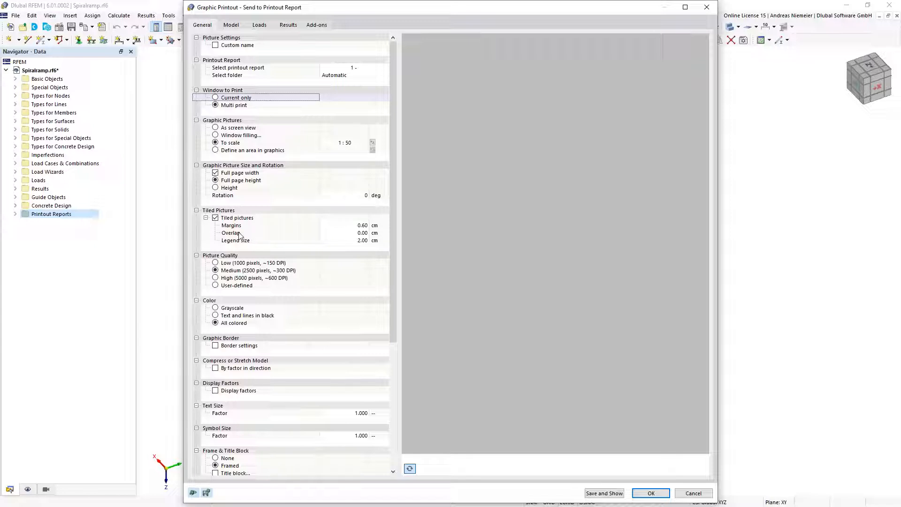
click(216, 219)
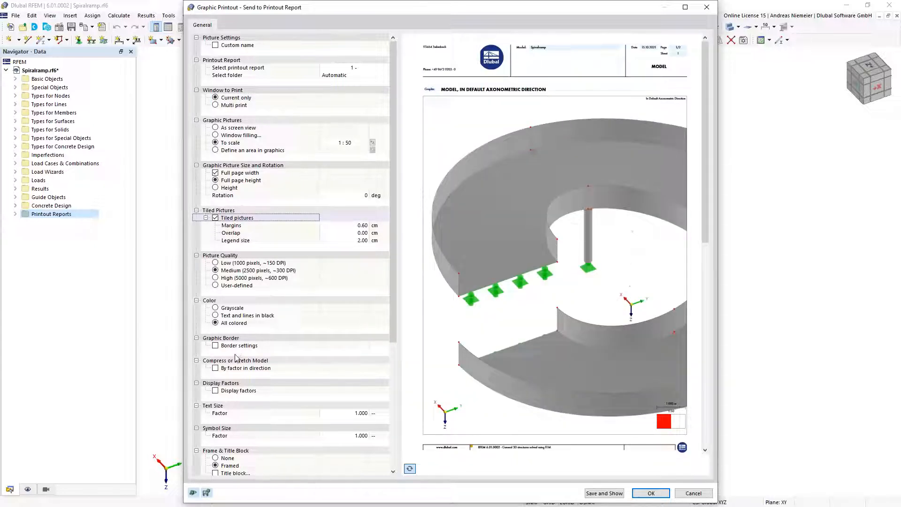
click(215, 218)
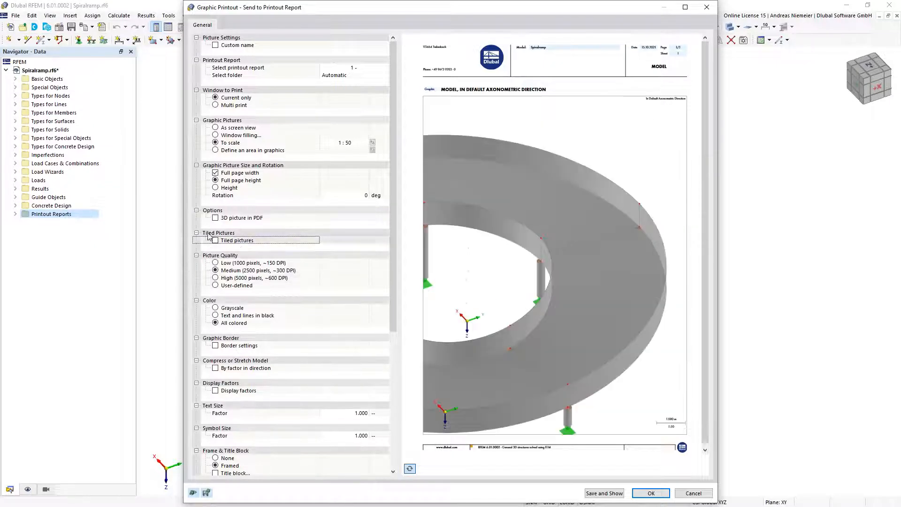
Enable the 3D picture in PDF, make the graphic window filling, and send it to the printout report.
click(216, 218)
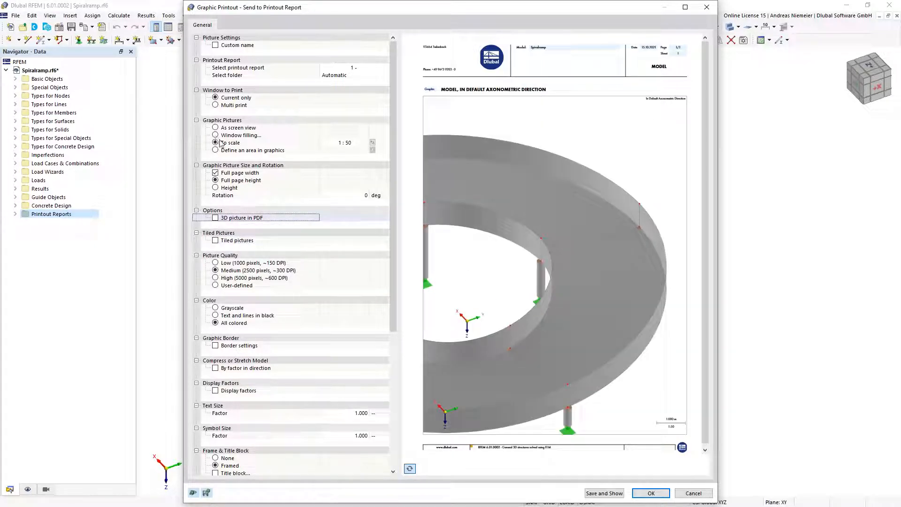
key(space)
click(216, 135)
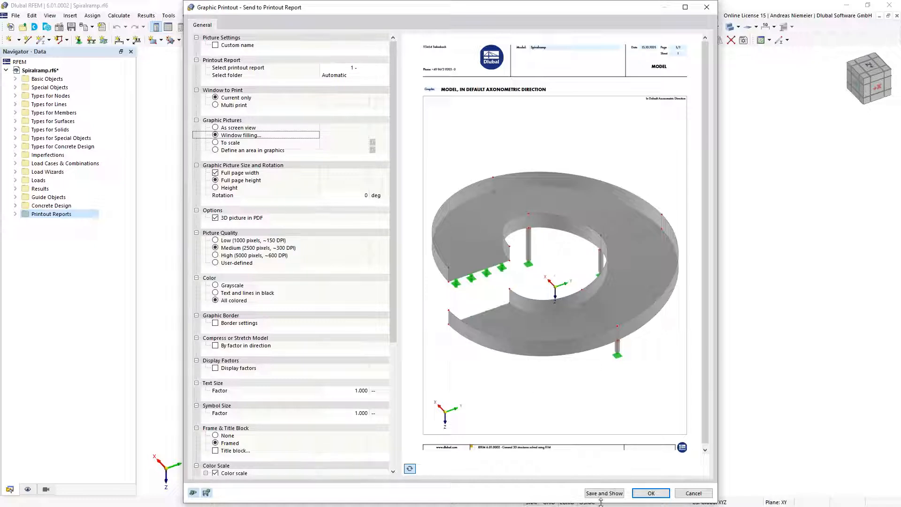
click(651, 493)
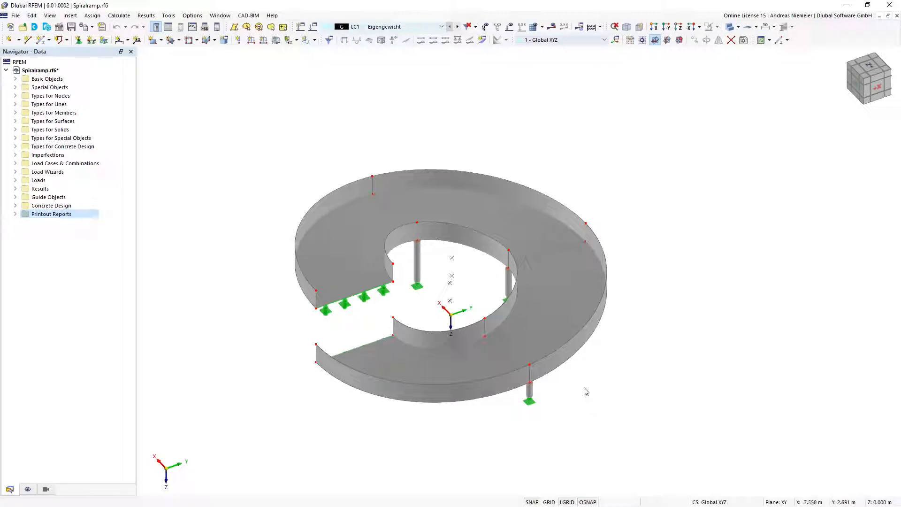
Display the types for concrete design on the ramp and switch the rendering to the transparent model to show the column reinforcement.
click(28, 491)
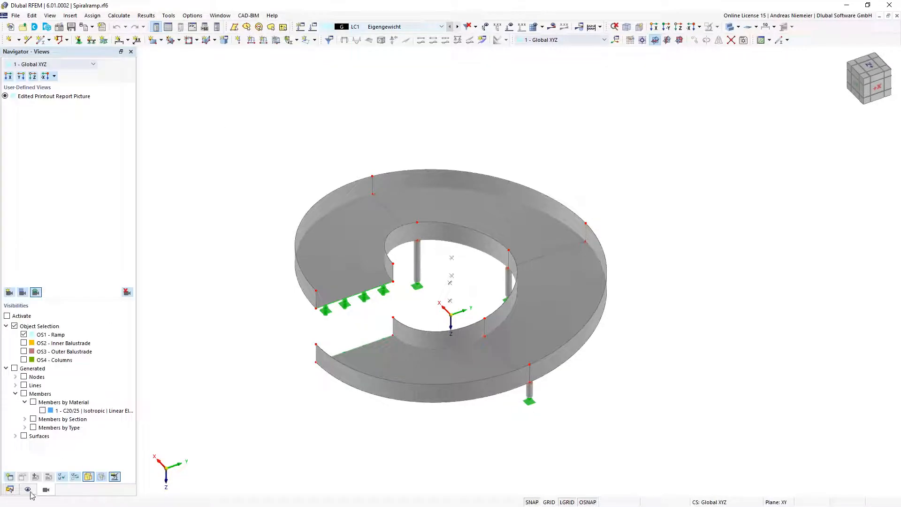
click(28, 489)
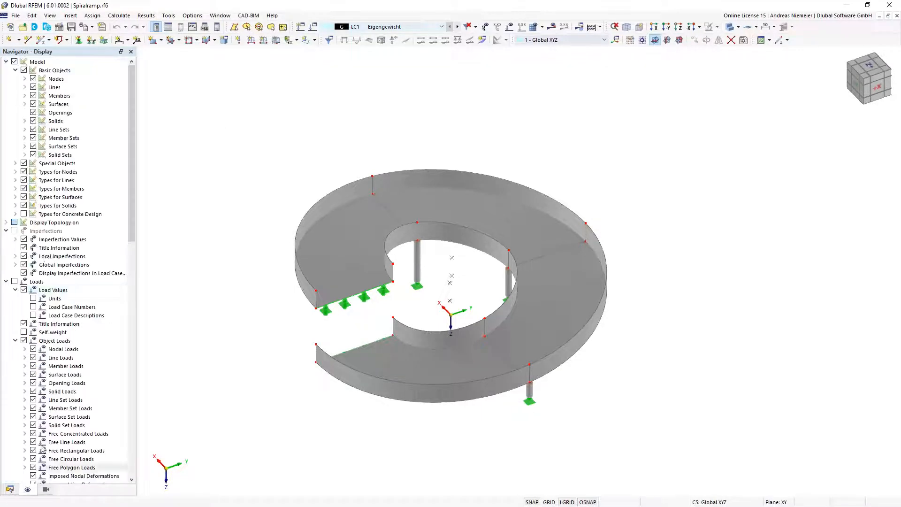
click(23, 214)
click(15, 213)
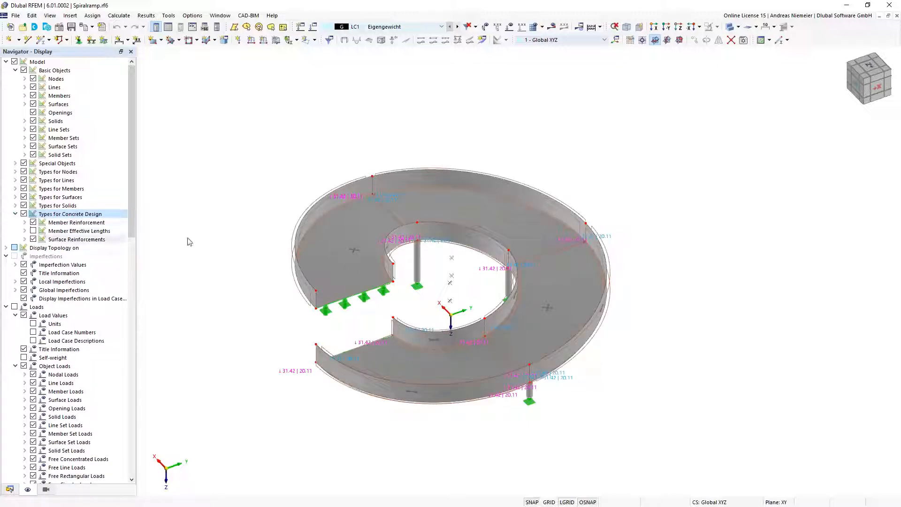
click(738, 26)
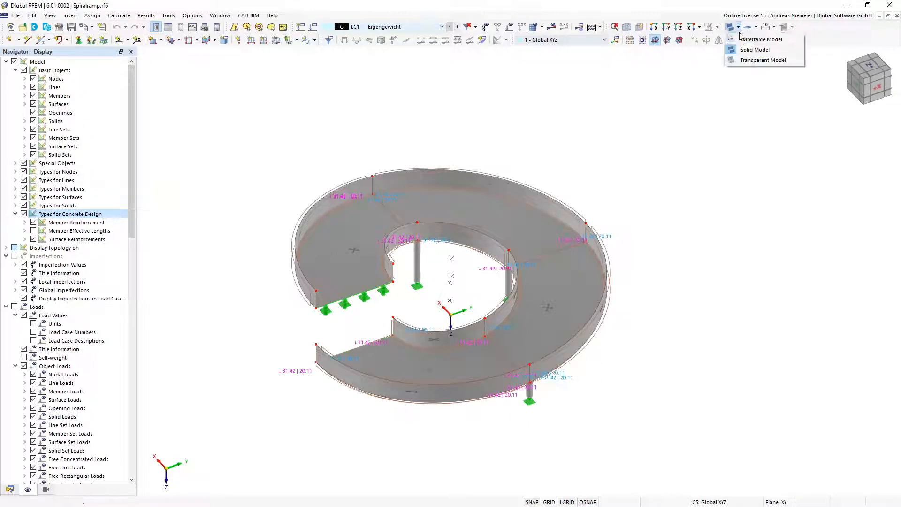
click(745, 60)
scroll(439, 254, up, 5)
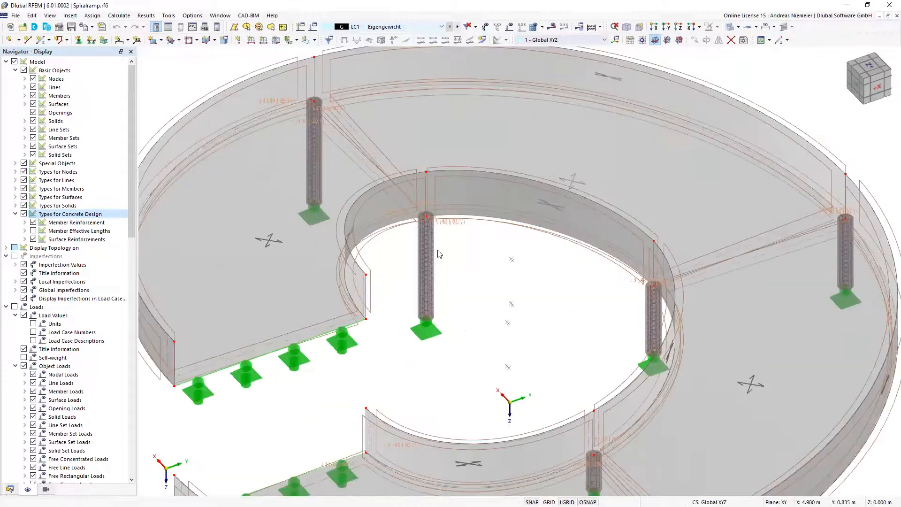
Start a graphic printout of the transparent ramp model with its column reinforcement and set the picture to a defined area in graphics.
scroll(439, 254, up, 3)
ctrl+middle_drag(439, 243, 475, 240)
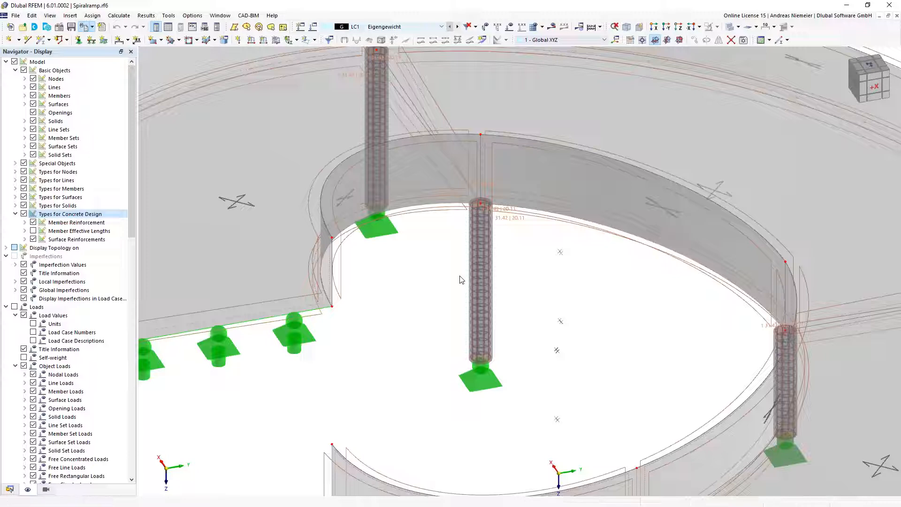
key(ctrl+p)
click(215, 150)
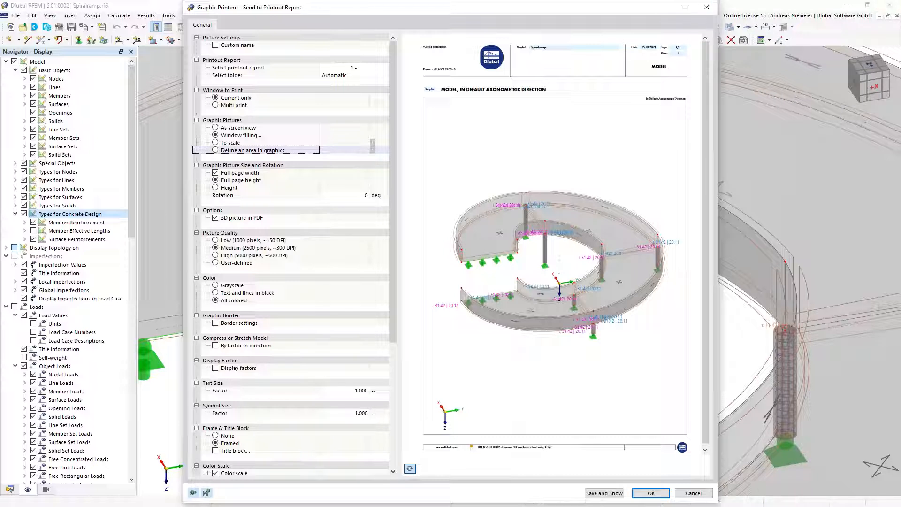
Frame the print area around the head of the middle inner column, turn off the 3D picture in PDF, and send the graphic to the report.
click(372, 150)
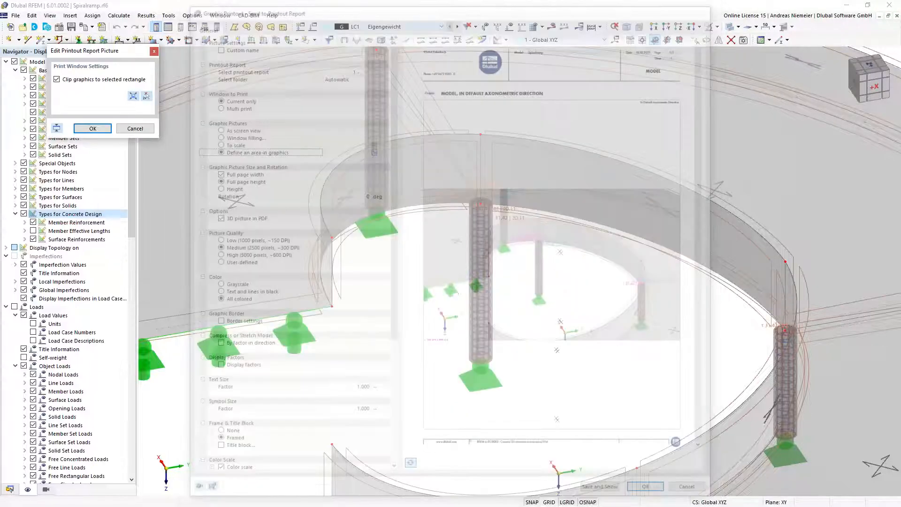
click(142, 95)
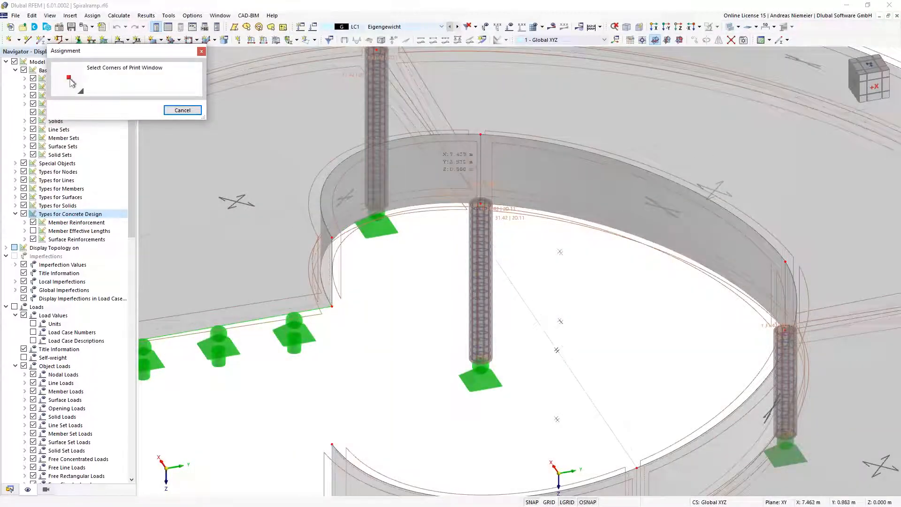
click(448, 177)
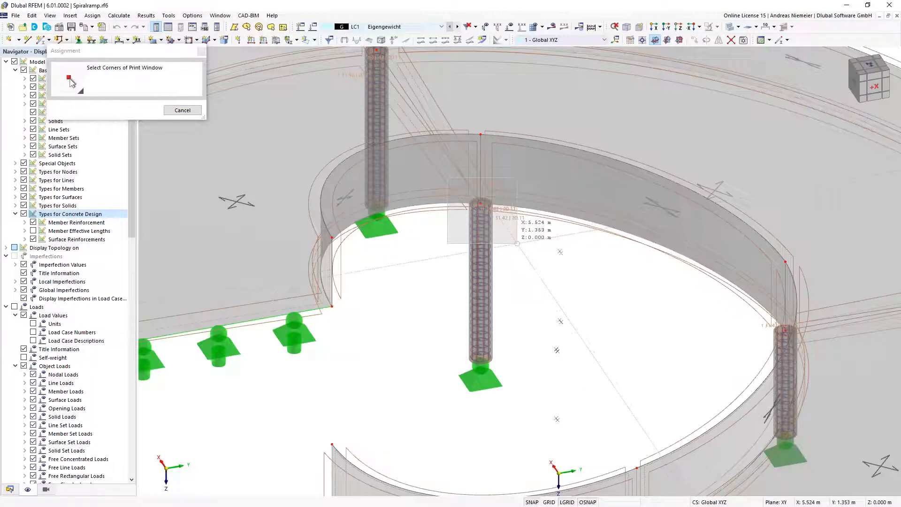
click(516, 245)
click(93, 128)
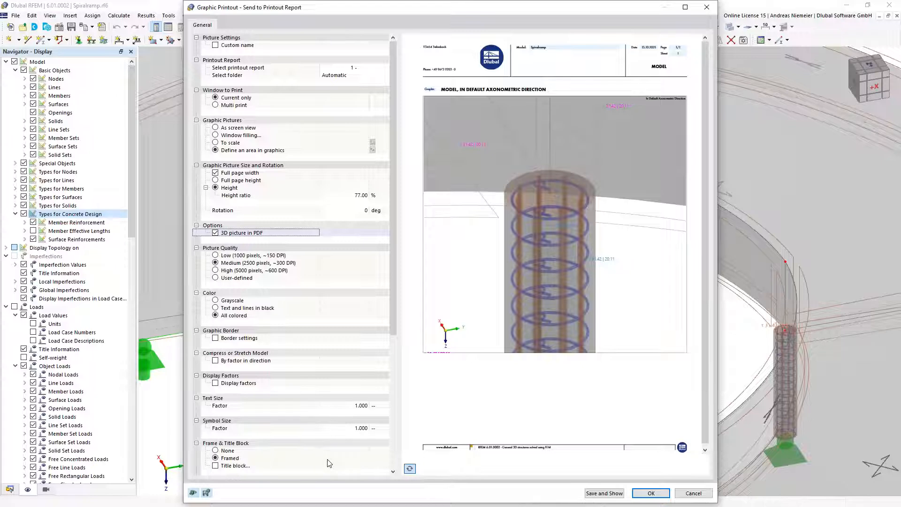
key(space)
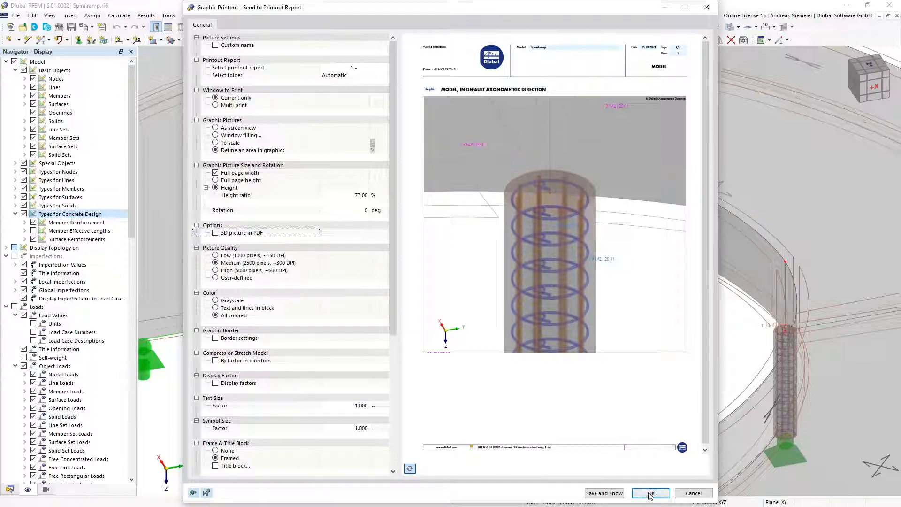
click(650, 493)
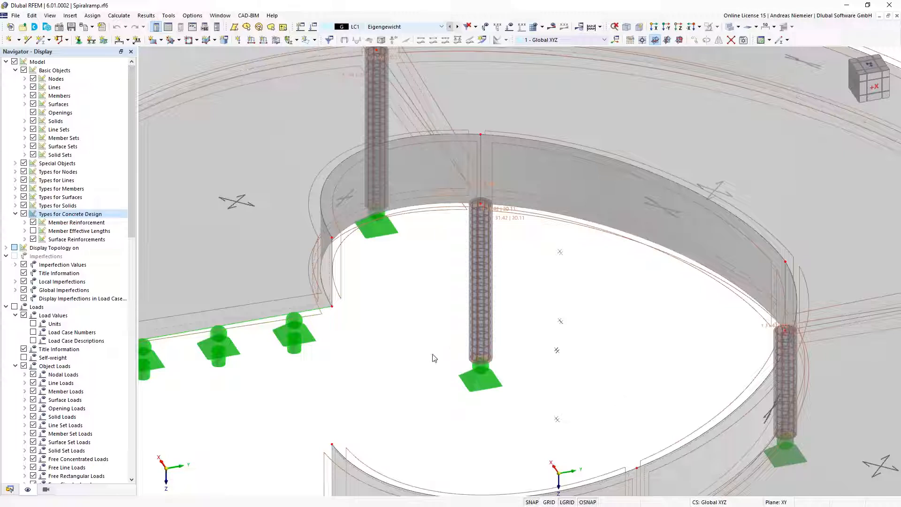
Hide the types for concrete design and show the concrete design results on the whole ramp model.
scroll(360, 338, down, 1)
click(23, 213)
click(552, 26)
scroll(499, 311, down, 5)
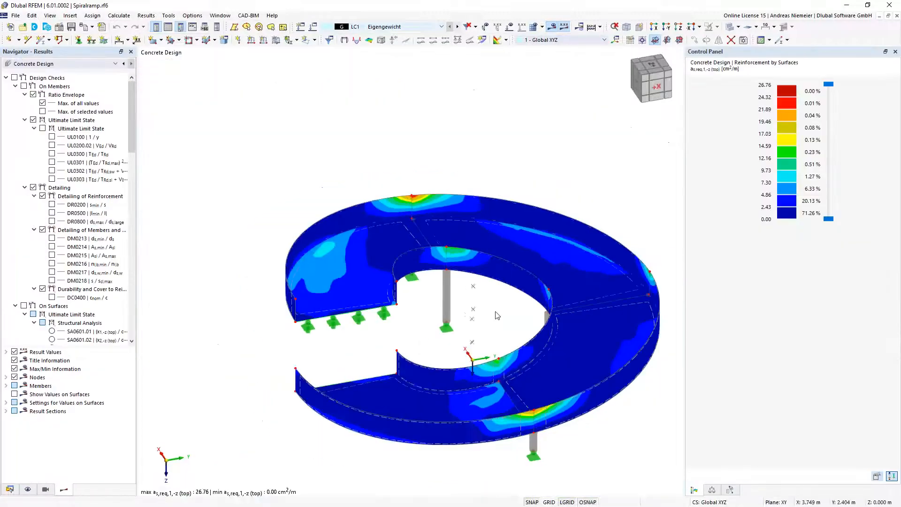
ctrl+middle_drag(487, 312, 317, 373)
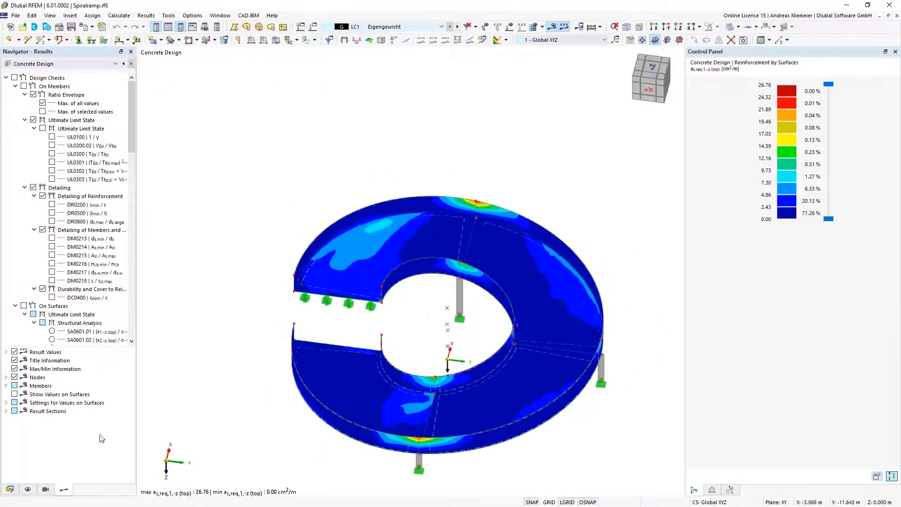
Activate the visibility of the object selection OS1 - Ramp and view the model in direction +Z.
click(46, 489)
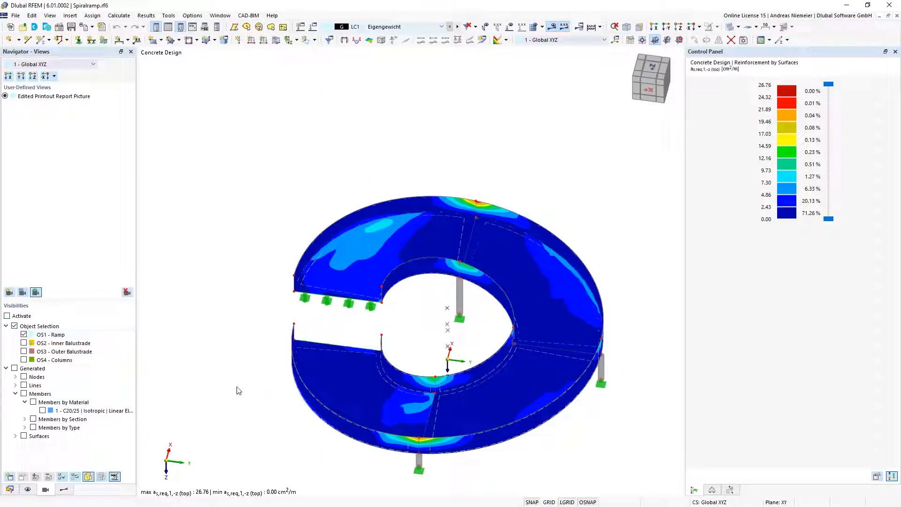
click(7, 316)
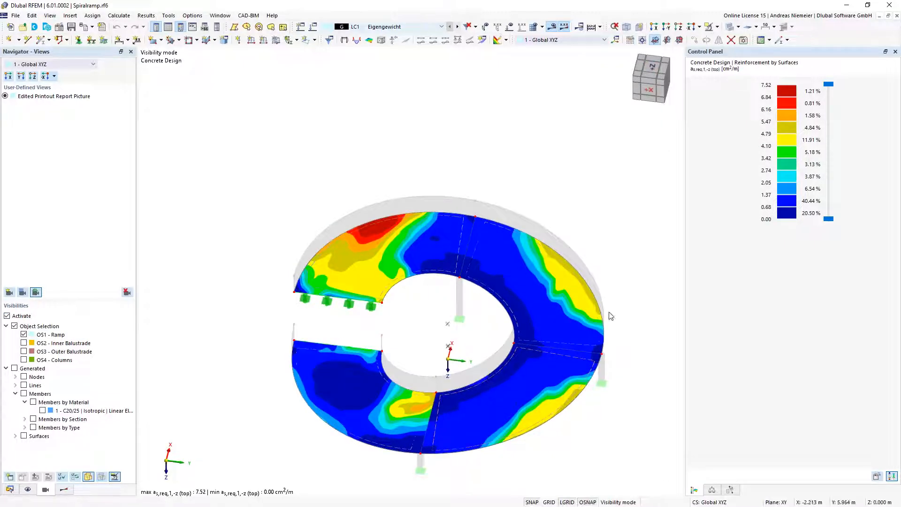
click(652, 68)
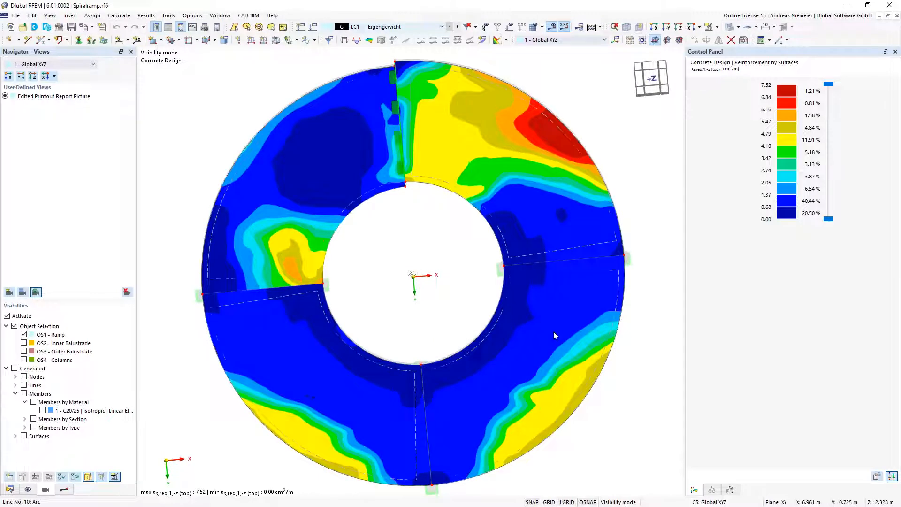
Display the static analysis basic internal forces mx of LC1 on the surfaces, with values on surfaces turned on.
click(63, 489)
scroll(53, 334, down, 10)
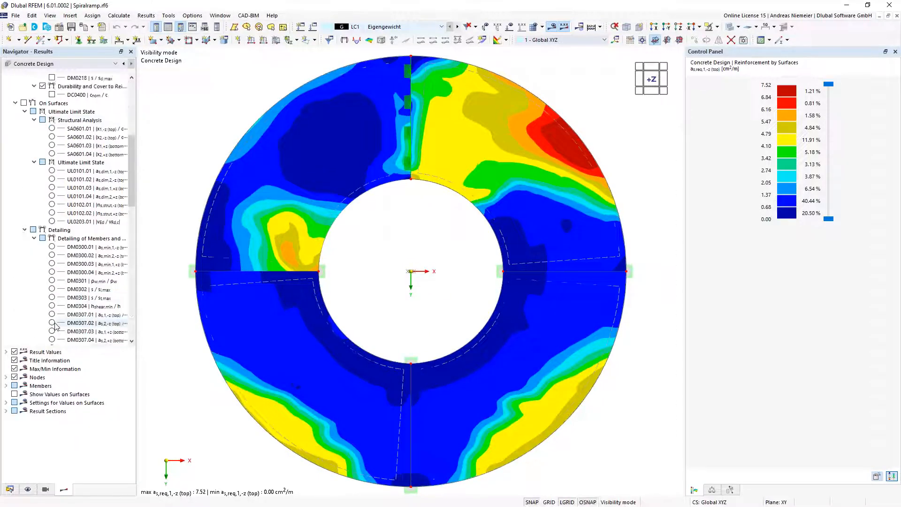
scroll(53, 334, down, 5)
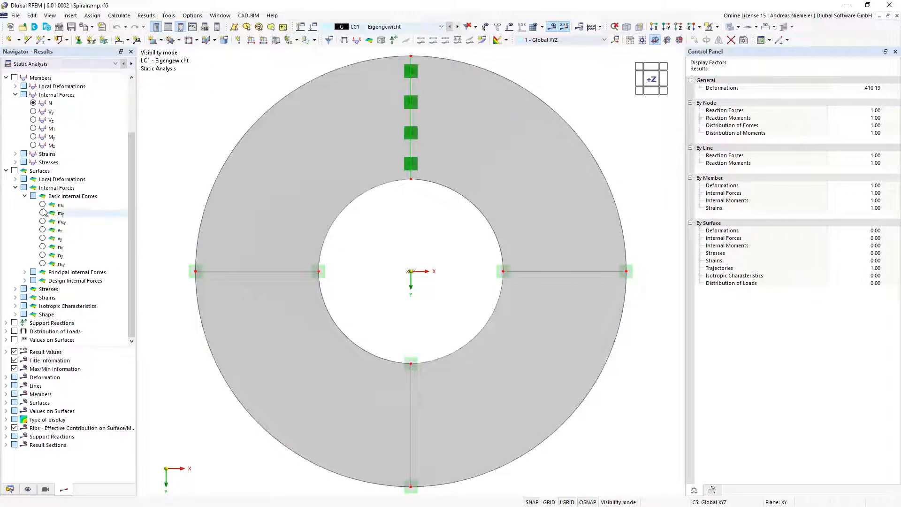
click(15, 340)
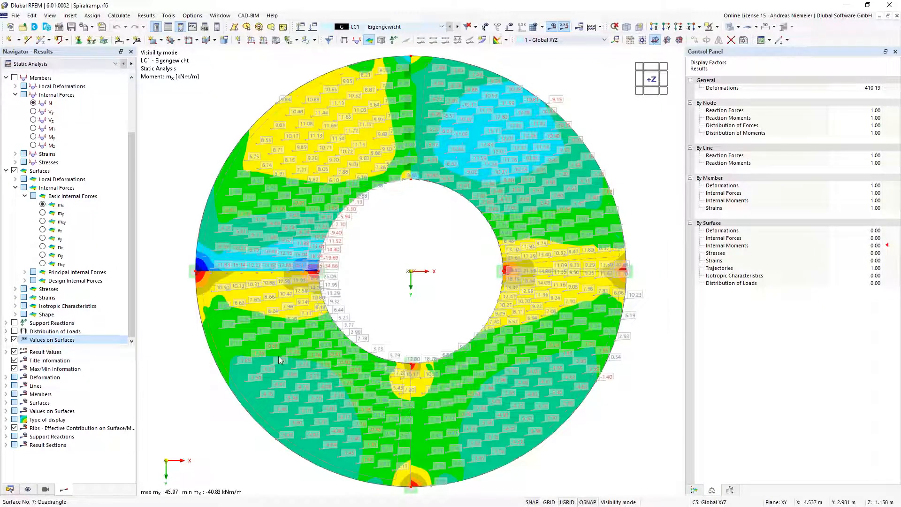
Set up a graphic printout of the moments to scale 1:50 with full page height and tiled pictures, and check the tiles in the preview.
click(82, 27)
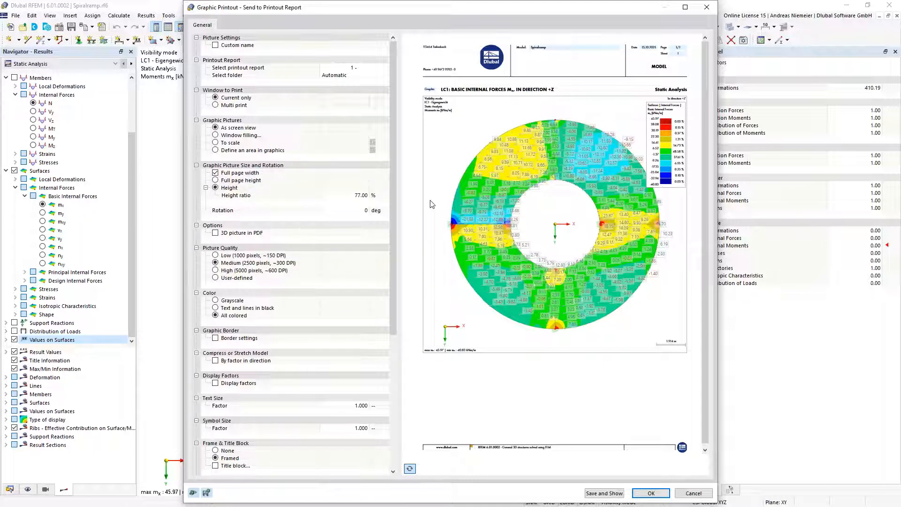
click(217, 142)
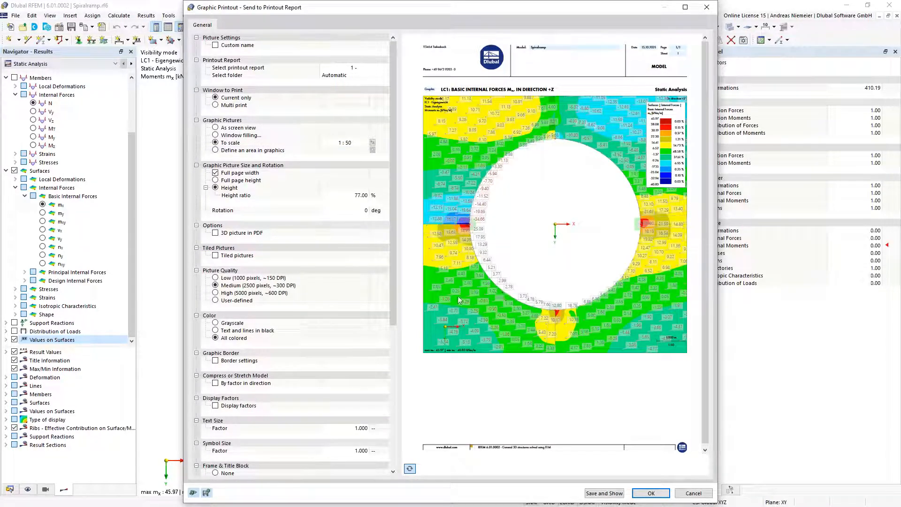
click(217, 181)
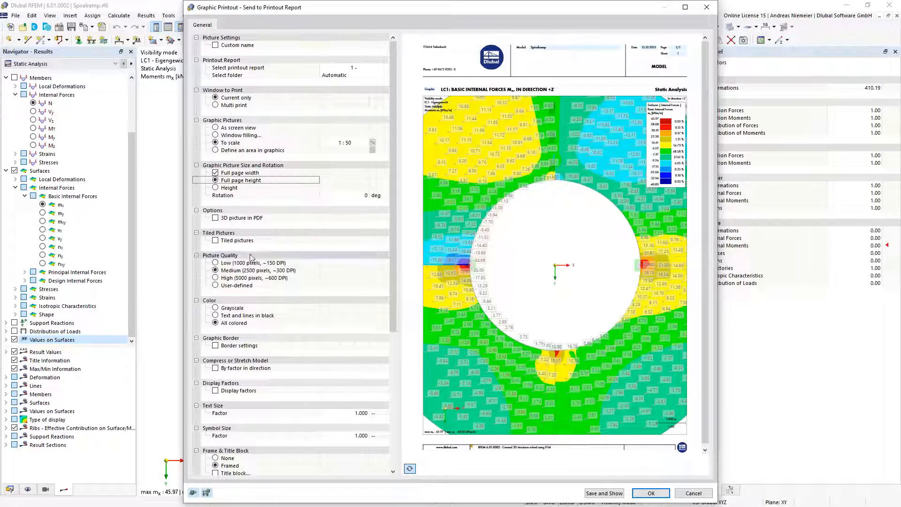
click(215, 240)
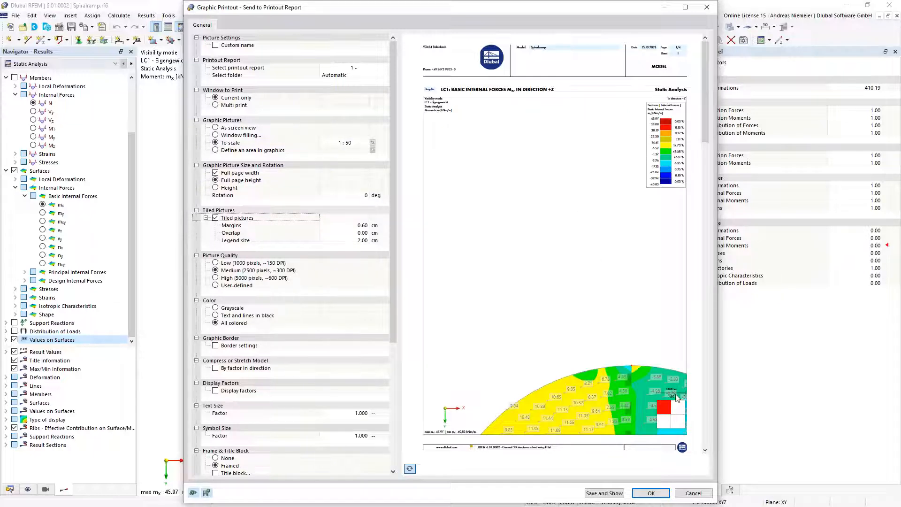
drag(710, 132, 718, 349)
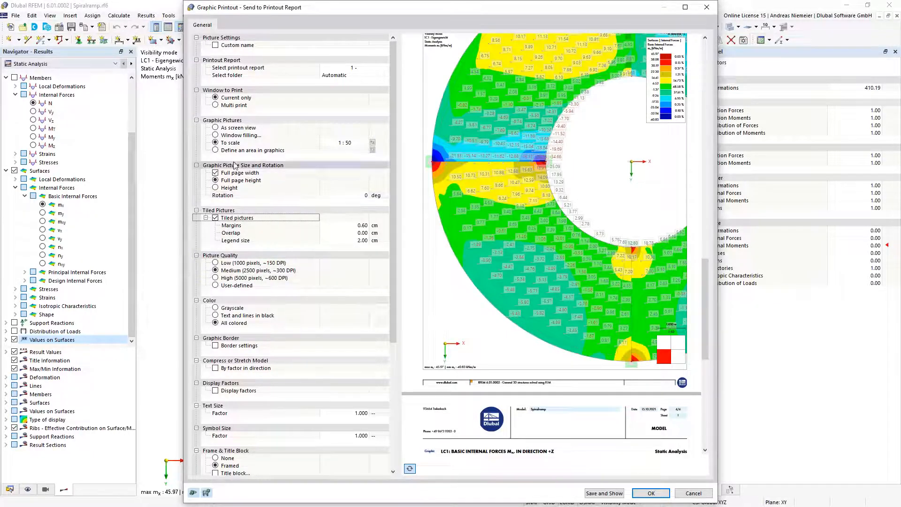
Switch the graphic printout to Multi print, select the surface internal forces mx and my, and save and show the report.
click(216, 106)
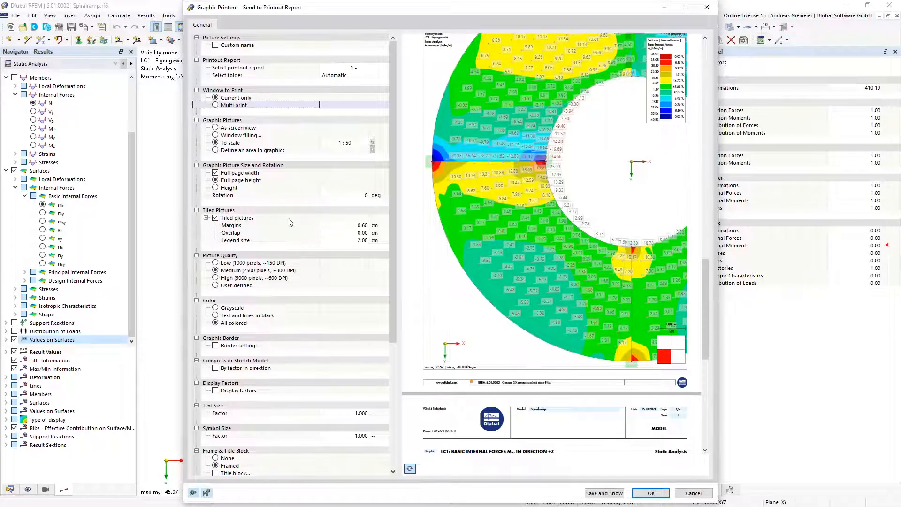
click(290, 26)
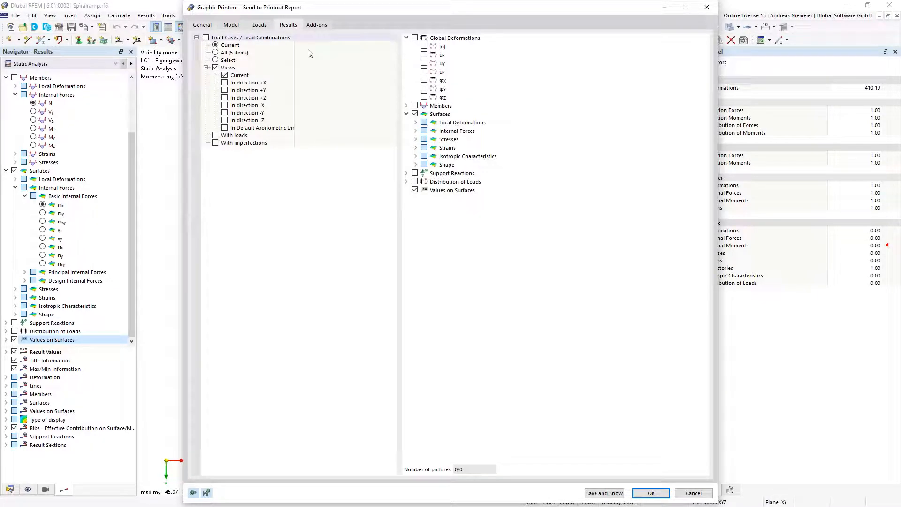
click(415, 130)
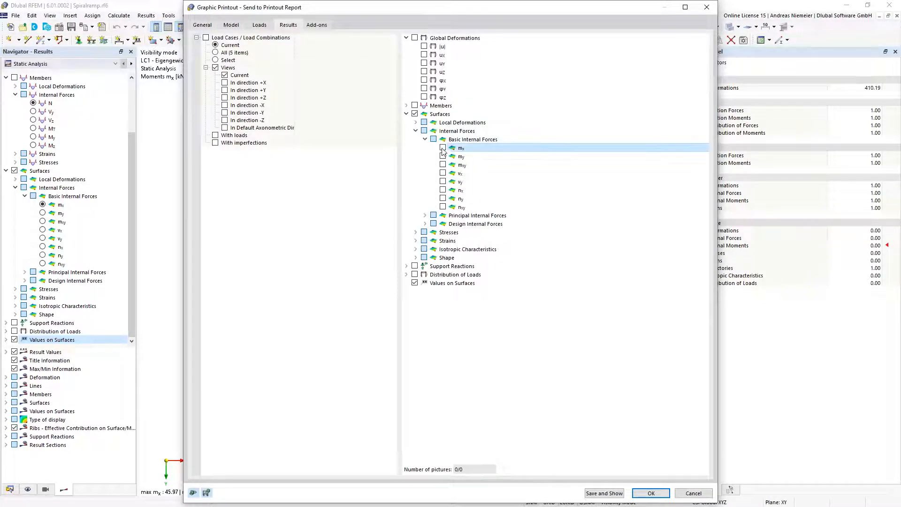
click(442, 148)
click(443, 156)
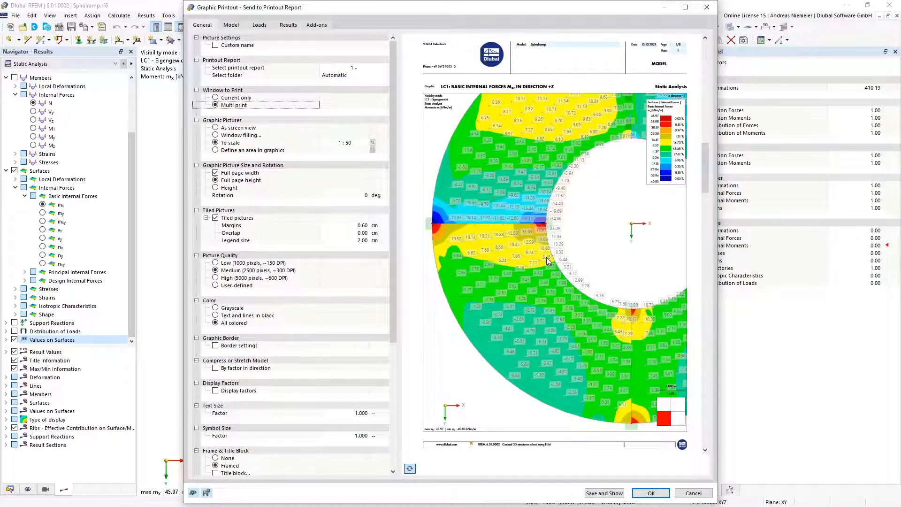
drag(705, 189, 717, 230)
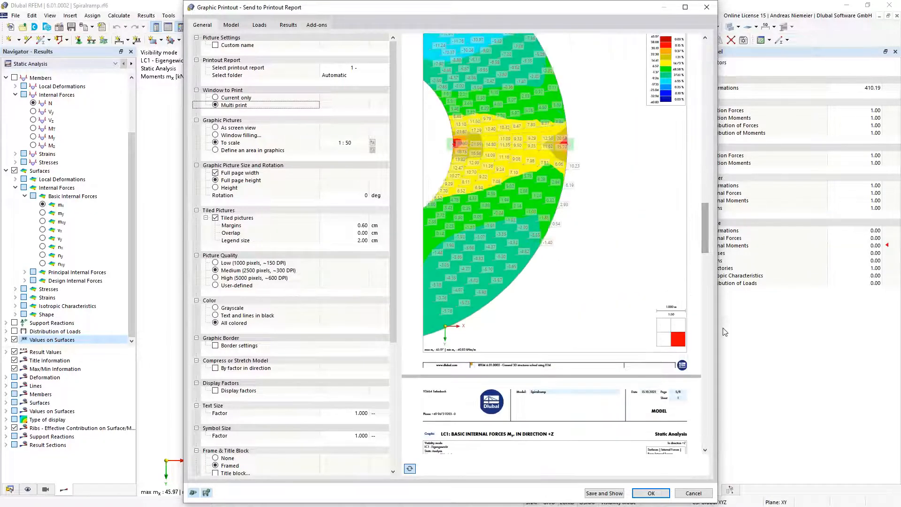
click(604, 493)
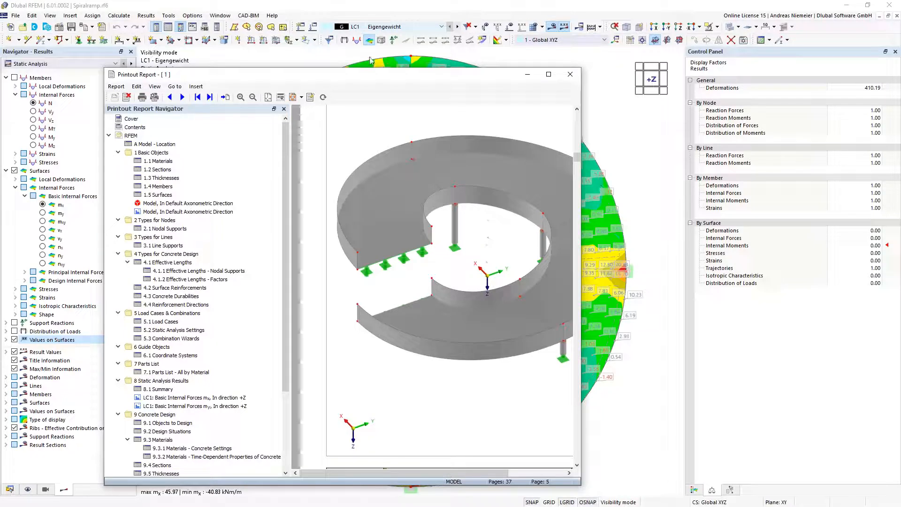
Enlarge the printout report and look through the model graphics and the tiled pictures of the basic internal forces my.
scroll(429, 276, down, 5)
scroll(432, 267, up, 5)
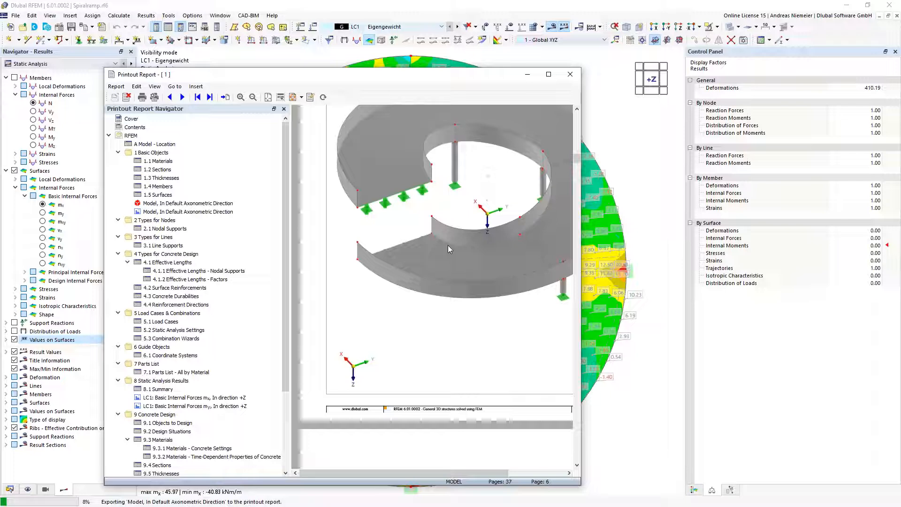
click(549, 75)
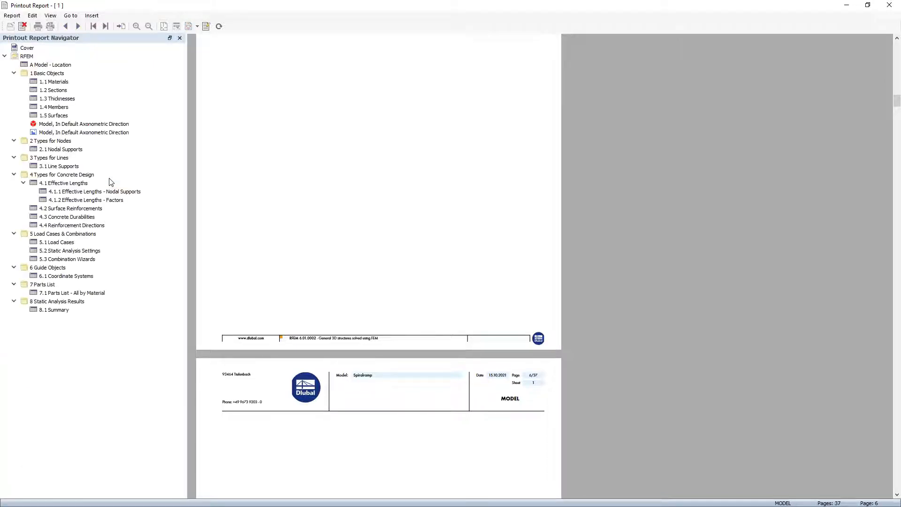
scroll(259, 257, up, 4)
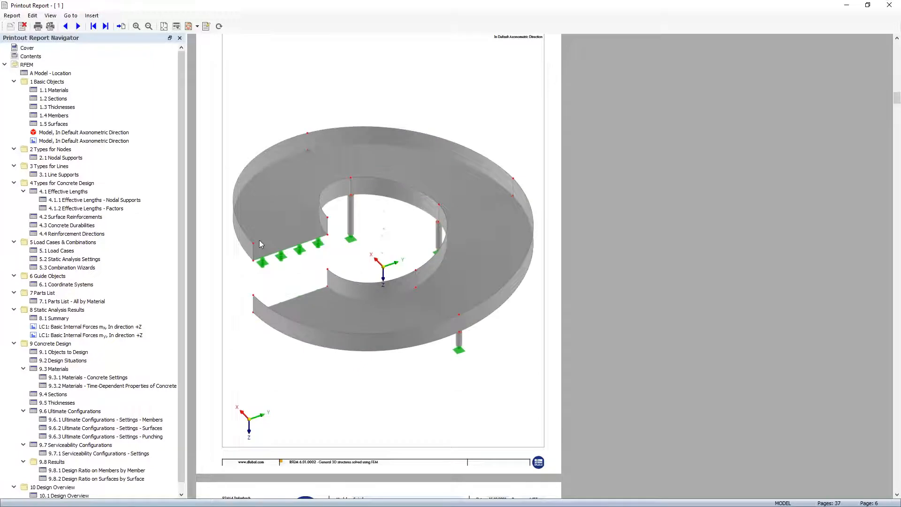
scroll(260, 238, down, 10)
scroll(260, 230, down, 9)
click(91, 335)
scroll(270, 337, down, 15)
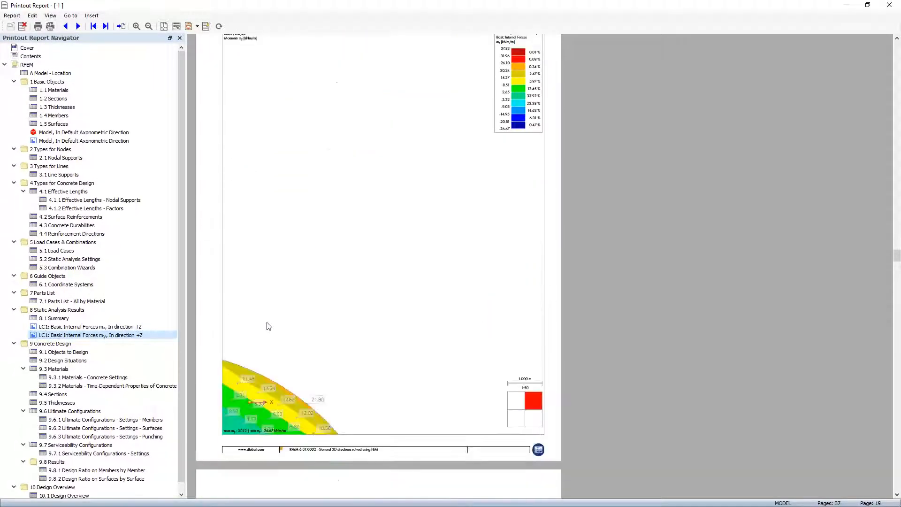
scroll(266, 325, down, 12)
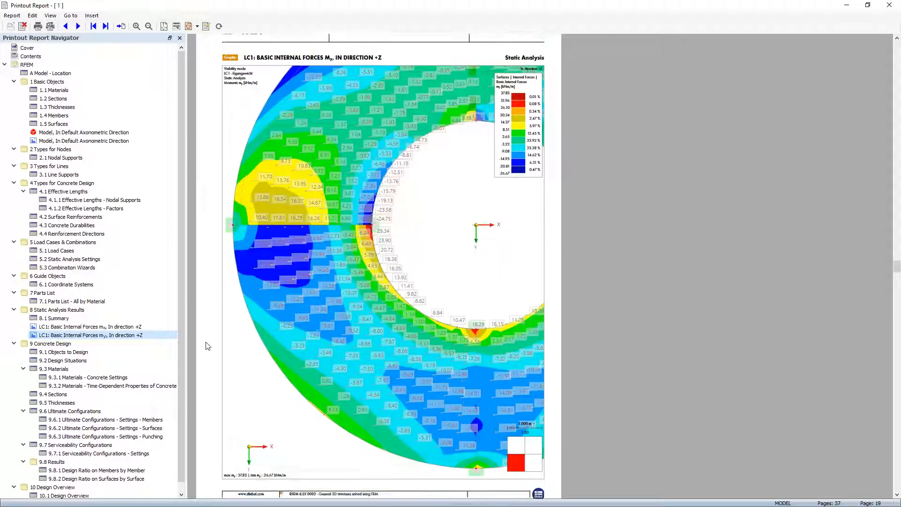
drag(182, 272, 184, 244)
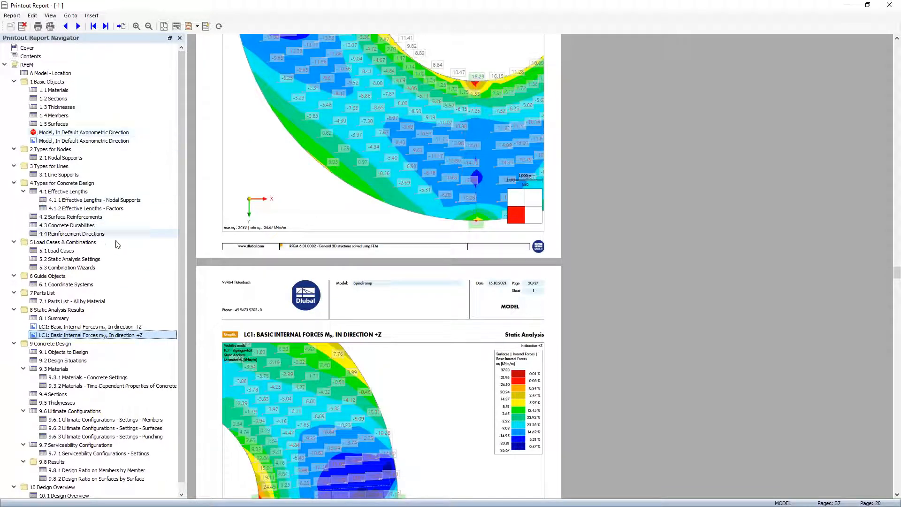
Collapse all chapters in the printout report navigator and expand RFEM to show only its main chapters.
click(157, 285)
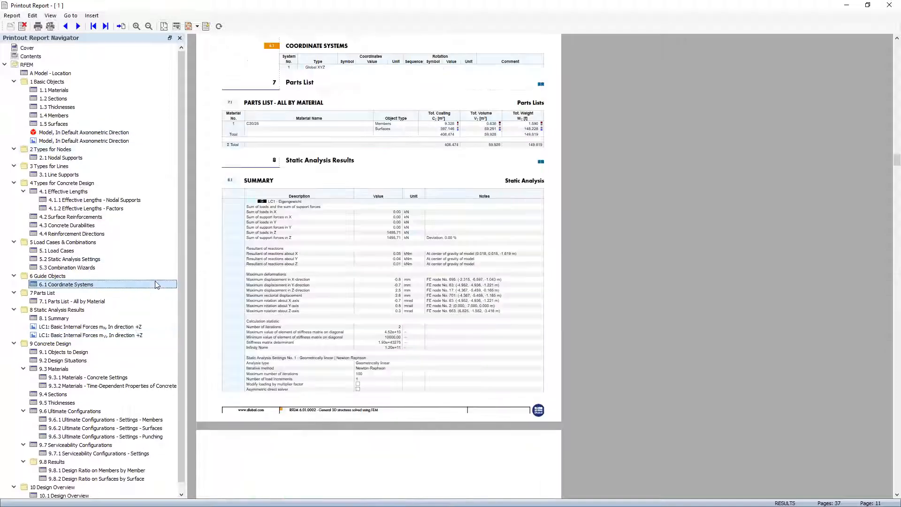
right_click(157, 285)
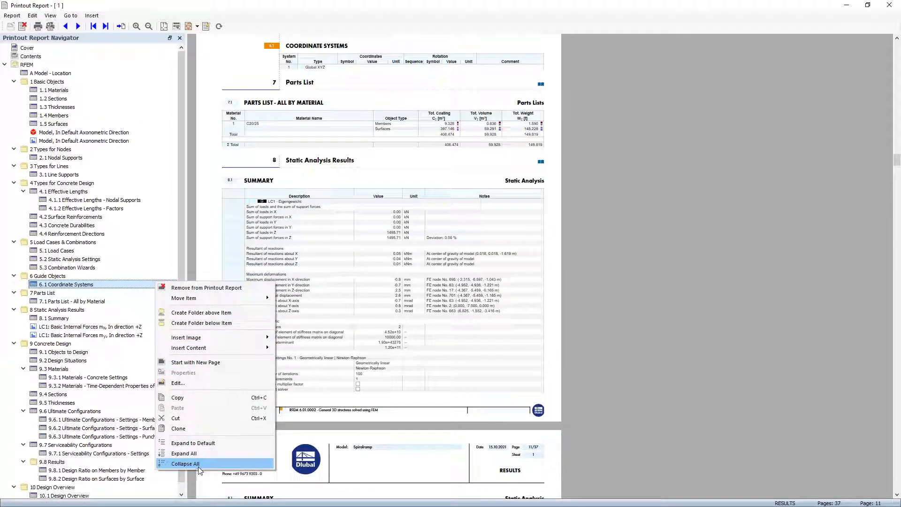
click(198, 464)
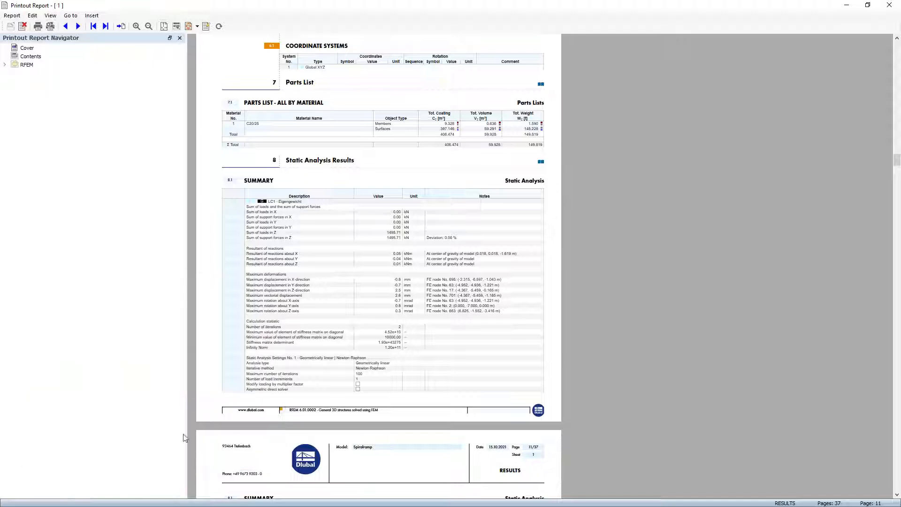
click(6, 65)
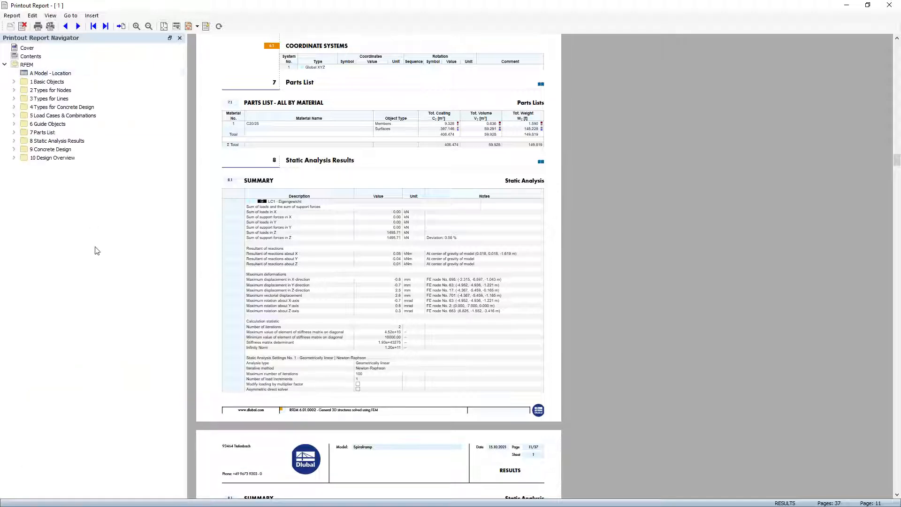
Create a folder named Add below the Design Overview chapter and move it between Static Analysis Results and Concrete Design.
click(52, 158)
right_click(52, 158)
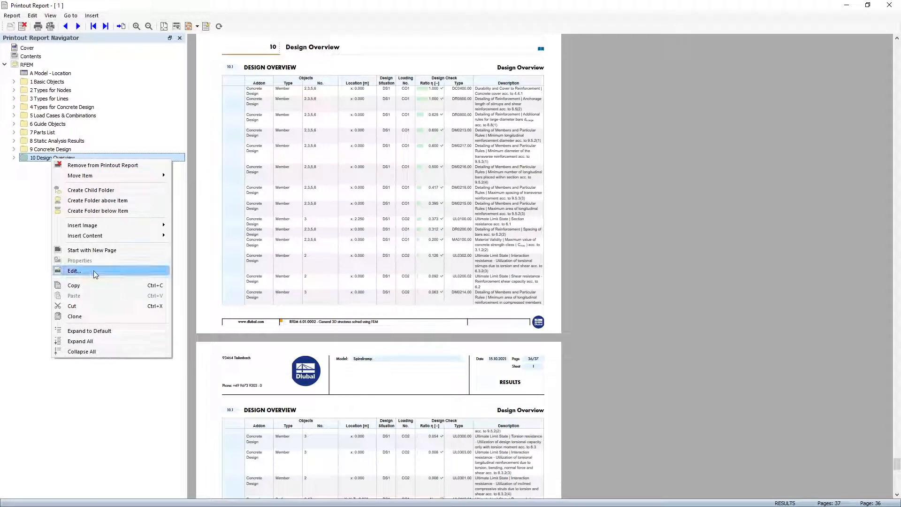
click(123, 211)
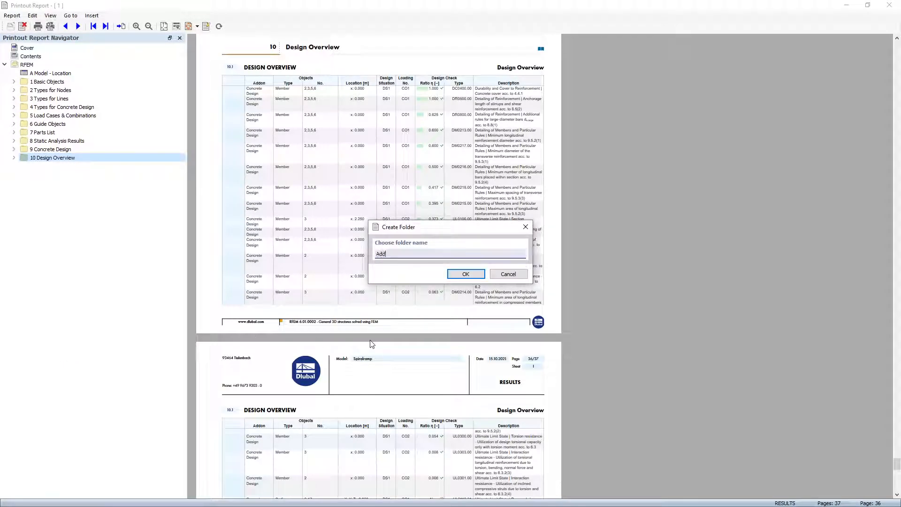
key(Return)
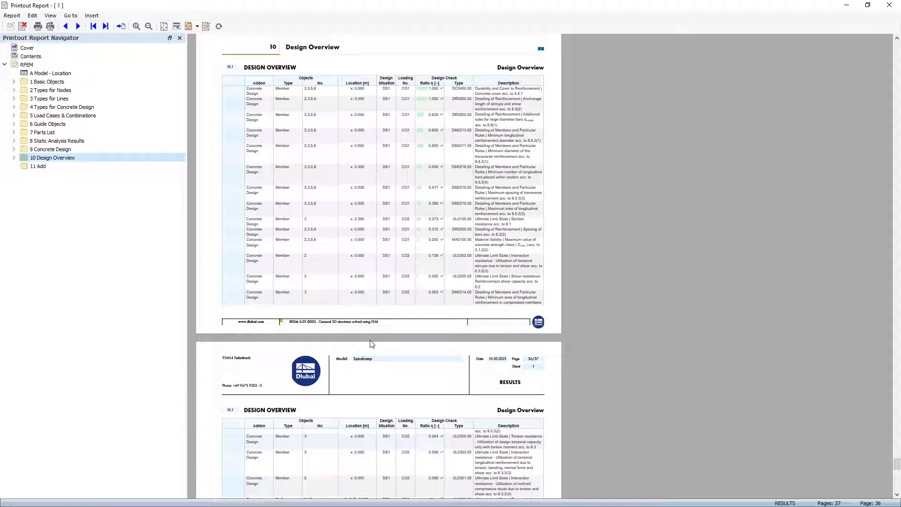
click(37, 167)
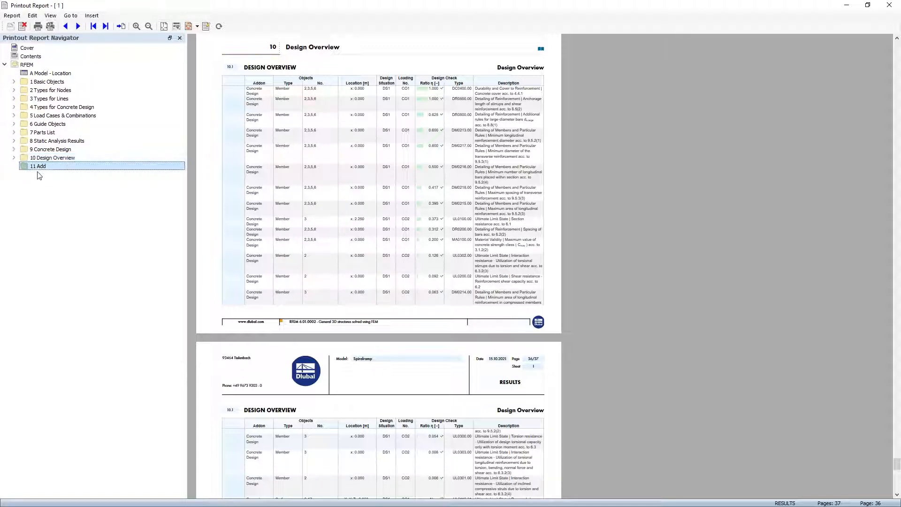
drag(49, 167, 47, 143)
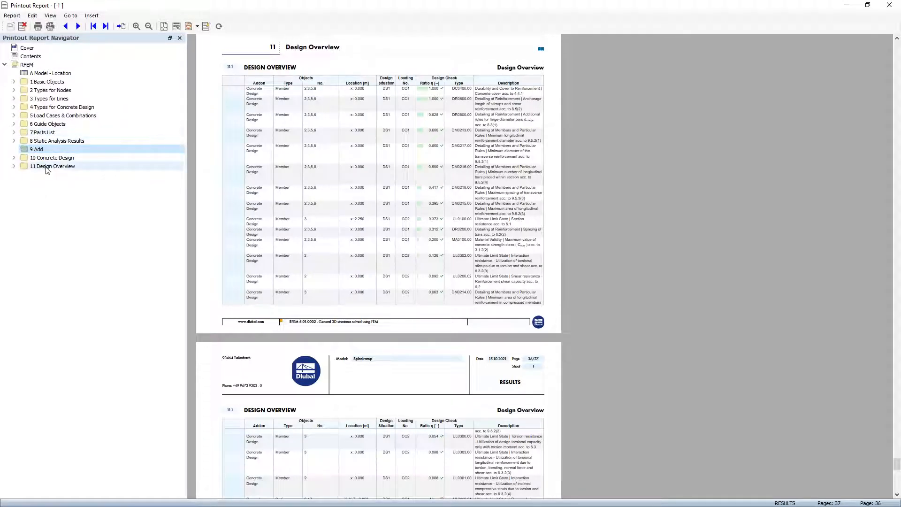
Start inserting a PDF into the report and choose Reinforcement.pdf from the desktop folder RFEM6 Feature Webinar, checking its pages in the preview.
click(92, 15)
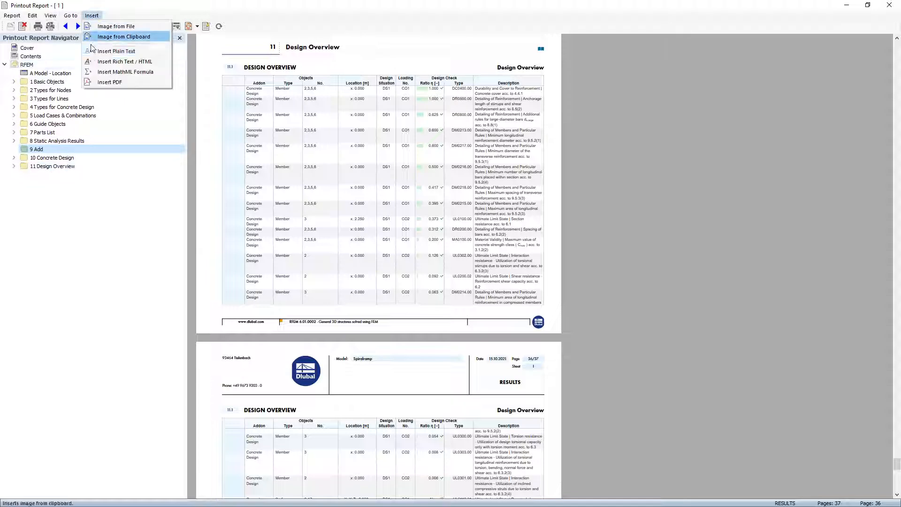
click(109, 82)
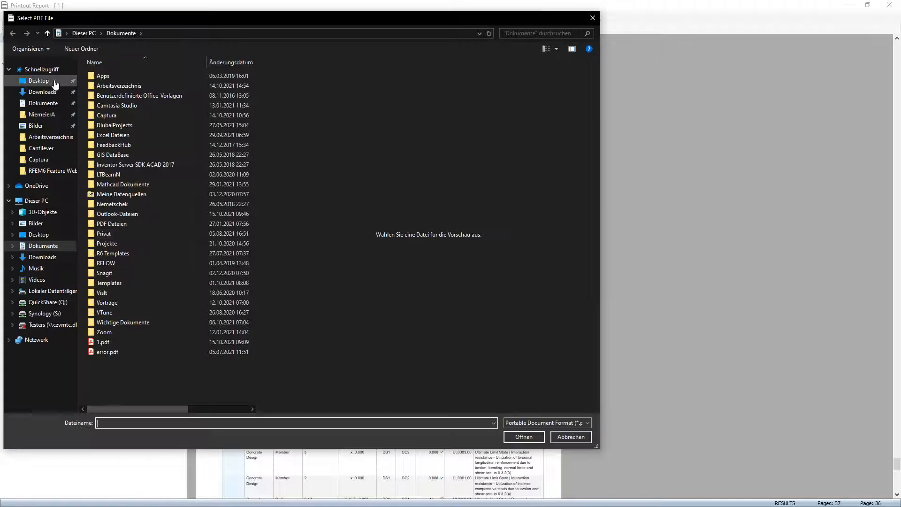
click(55, 82)
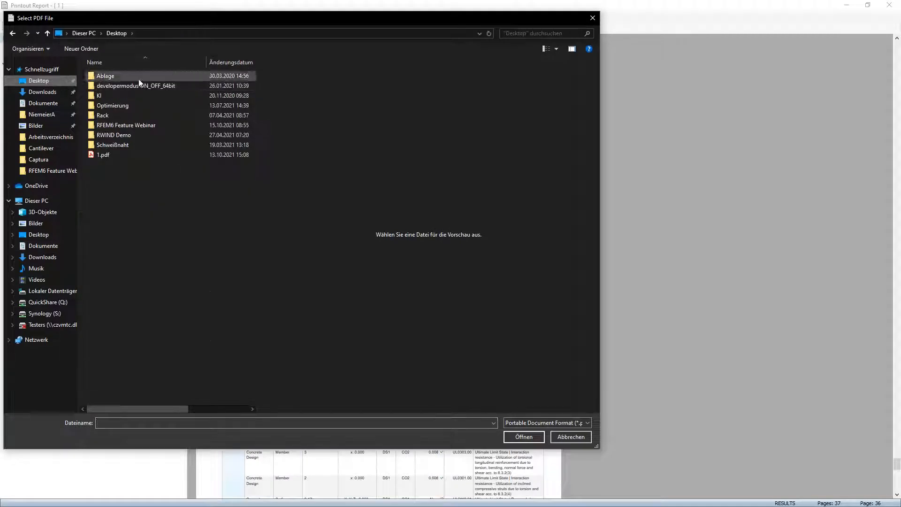
double_click(141, 125)
click(123, 104)
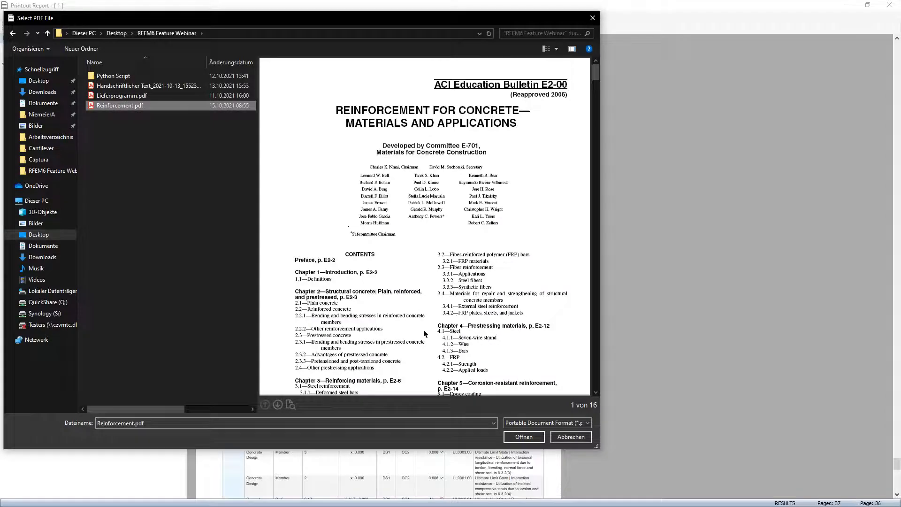
drag(595, 74, 610, 209)
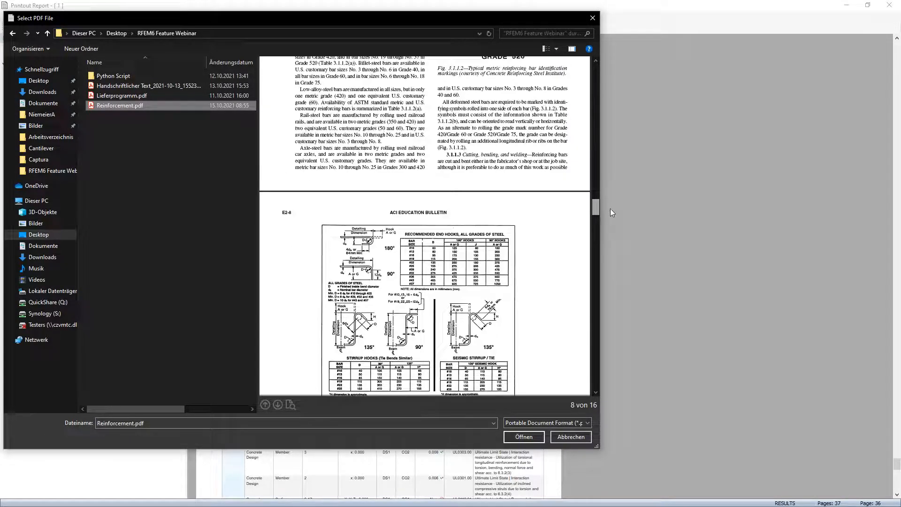
click(524, 437)
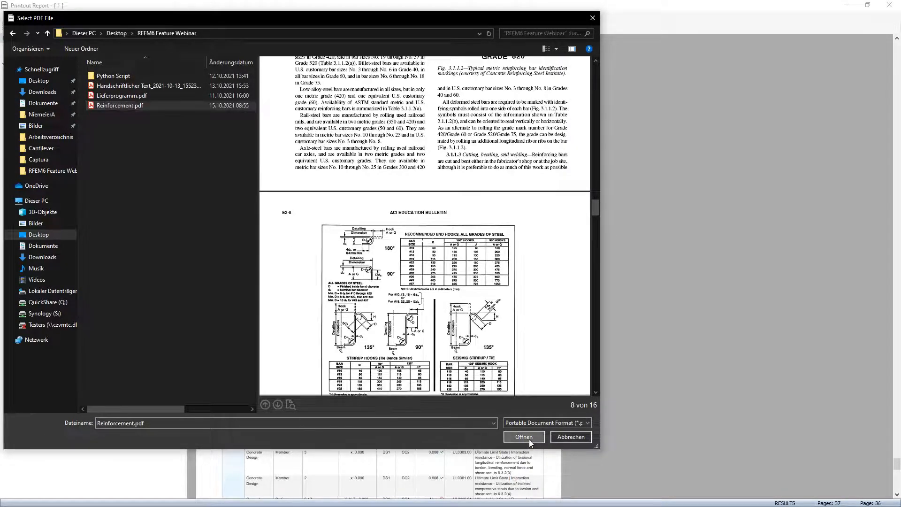
Limit the inserted Reinforcement PDF to the page selection 7-8 and add it to the report.
click(337, 185)
click(349, 192)
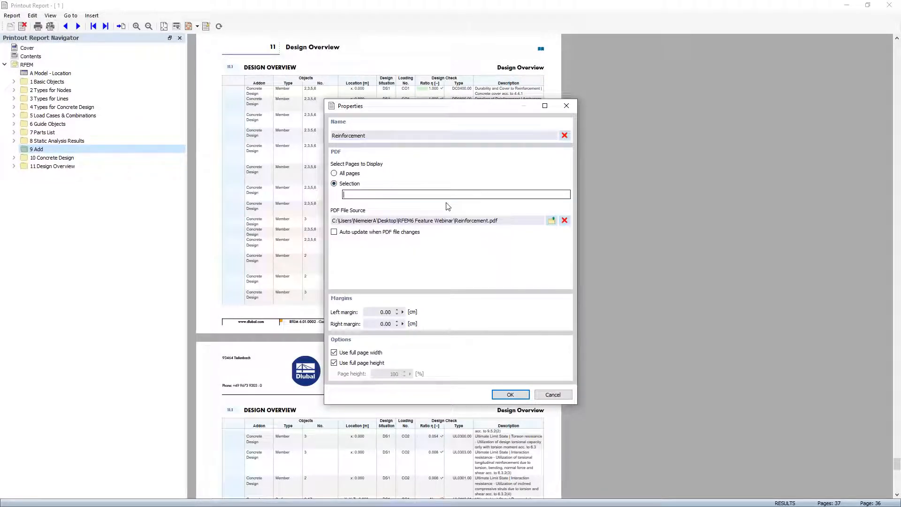
text(7-8)
click(499, 395)
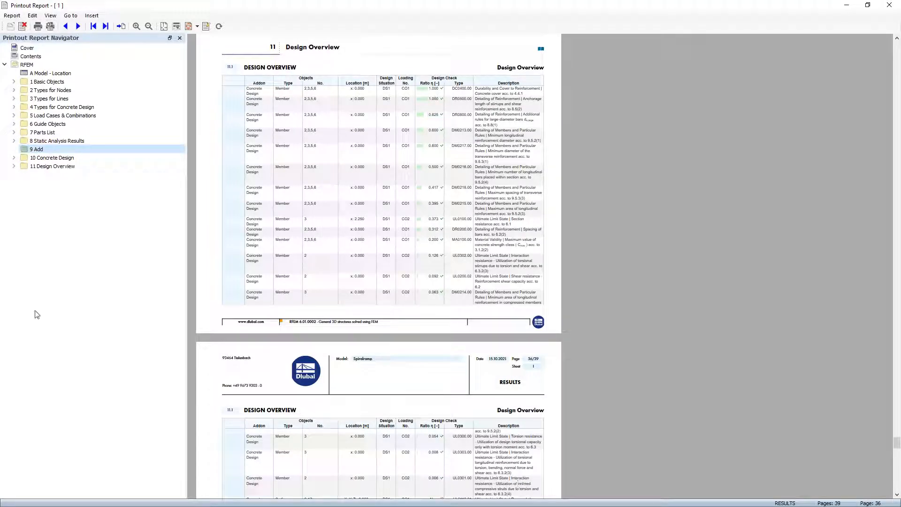
Move the Reinforcement item from the Design Overview chapter into the Add folder and look through its inserted pages.
click(14, 166)
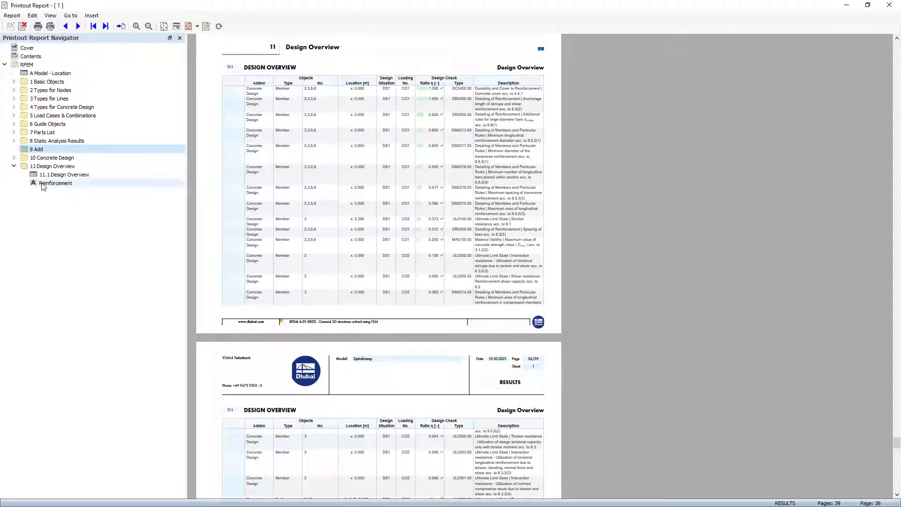
click(42, 183)
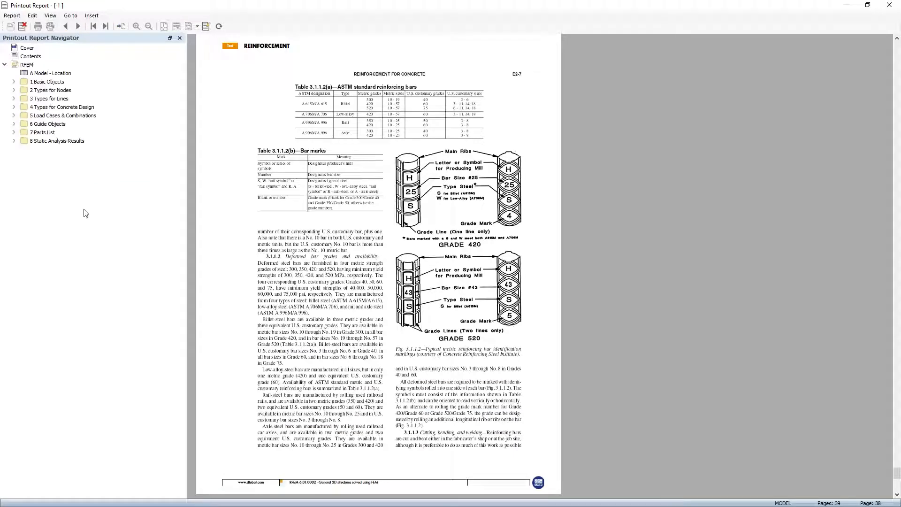
scroll(278, 246, down, 15)
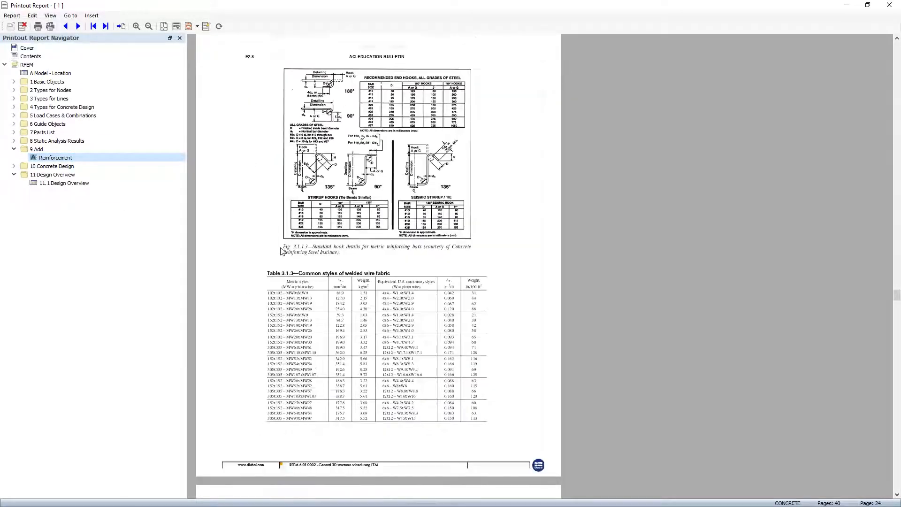
scroll(281, 251, down, 1)
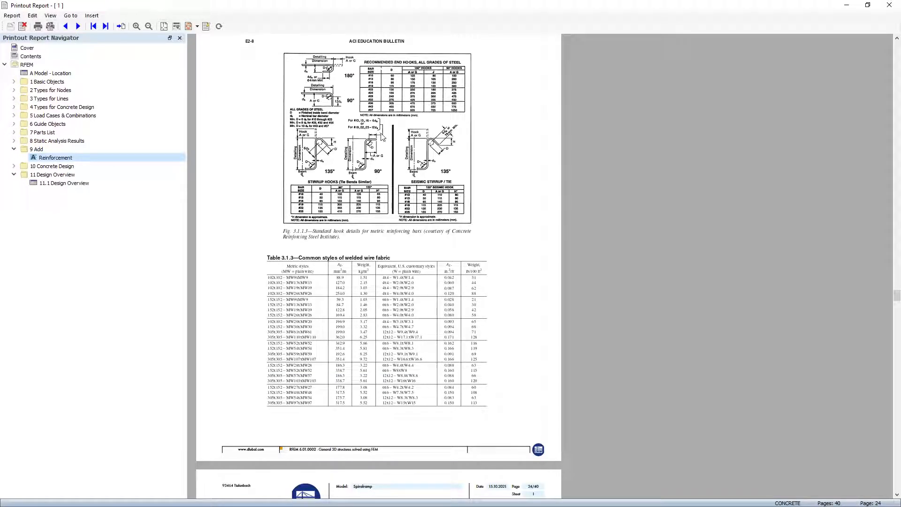
scroll(315, 231, up, 10)
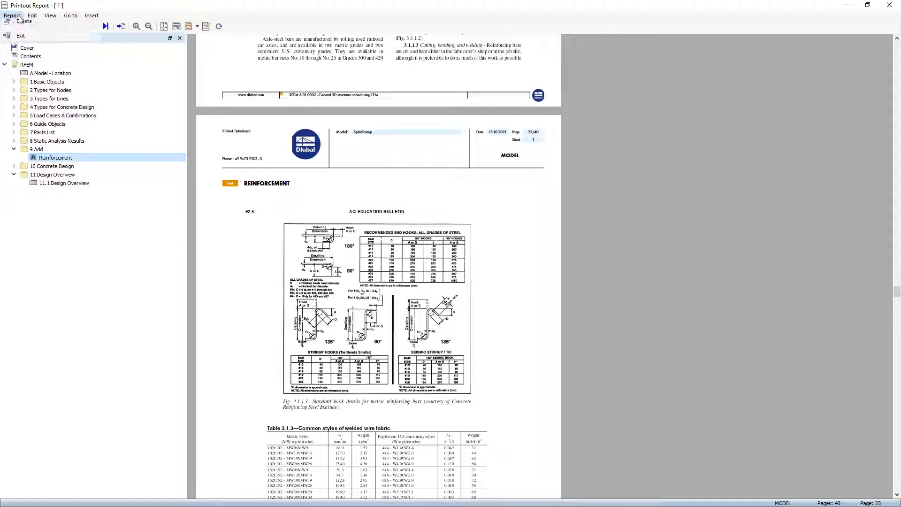
Export the printout report to PDF as 1.pdf in the Documents folder, replacing the existing file.
click(21, 16)
click(47, 77)
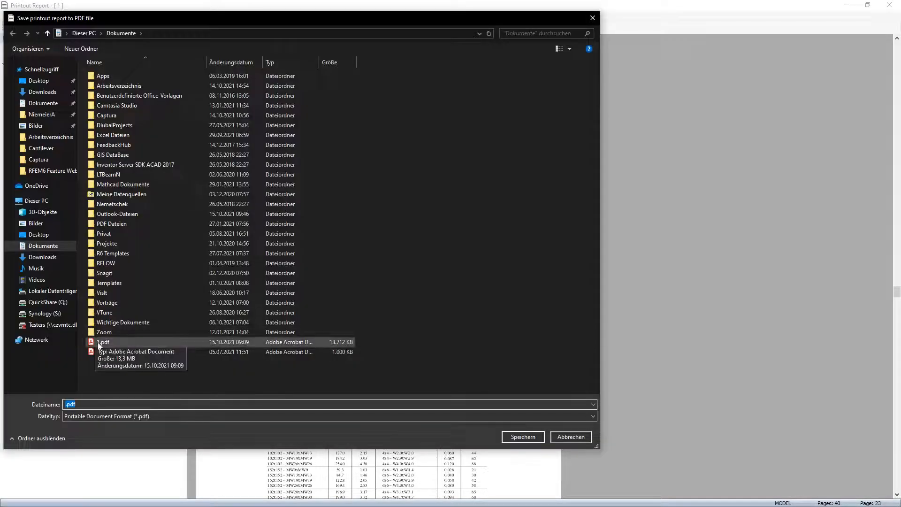
click(99, 342)
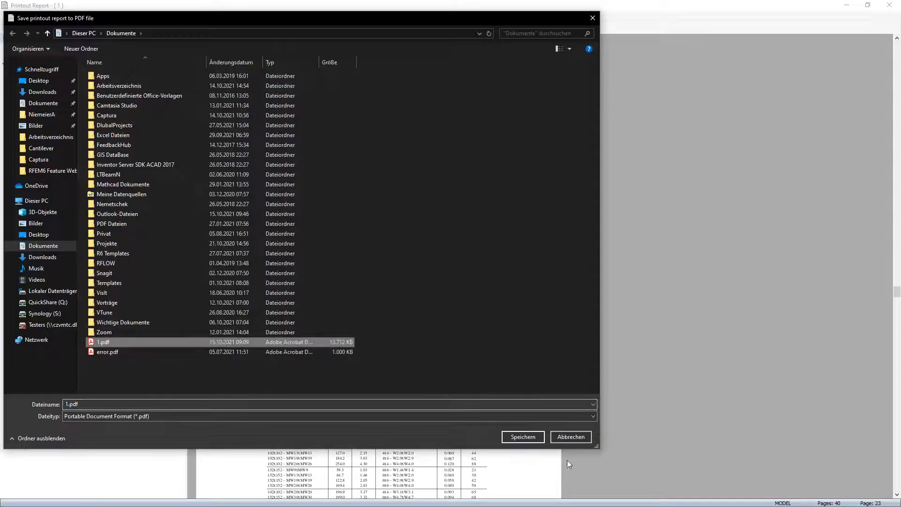
click(521, 437)
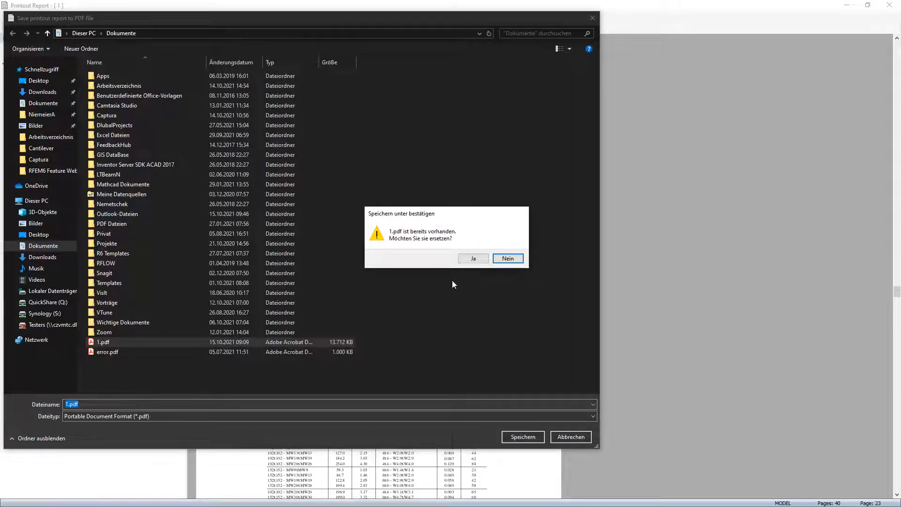
click(473, 259)
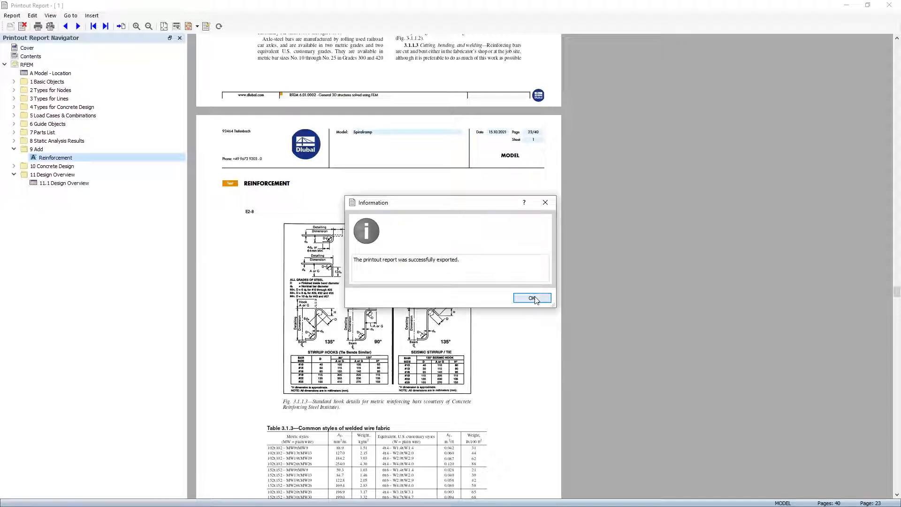
click(533, 298)
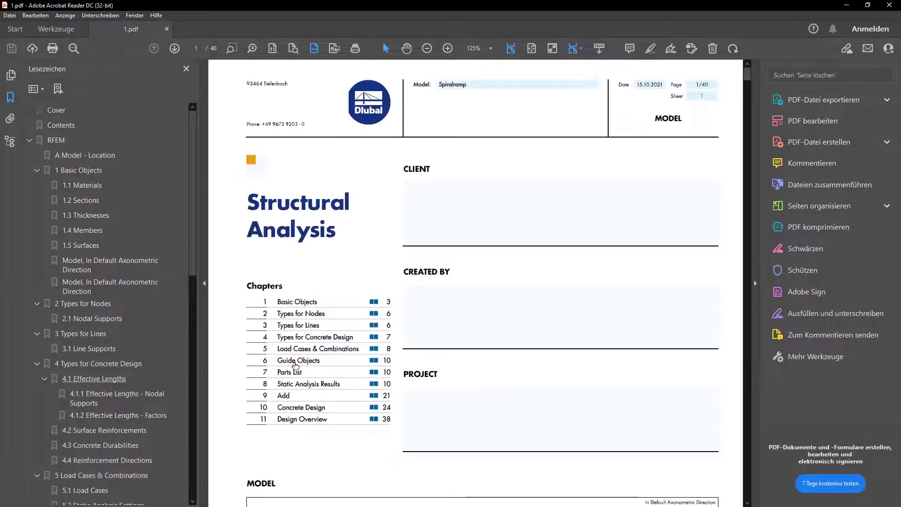
Look through the exported 1.pdf in Adobe Acrobat Reader at full-page view, from the sections to the 3D model, and rotate the model.
click(531, 49)
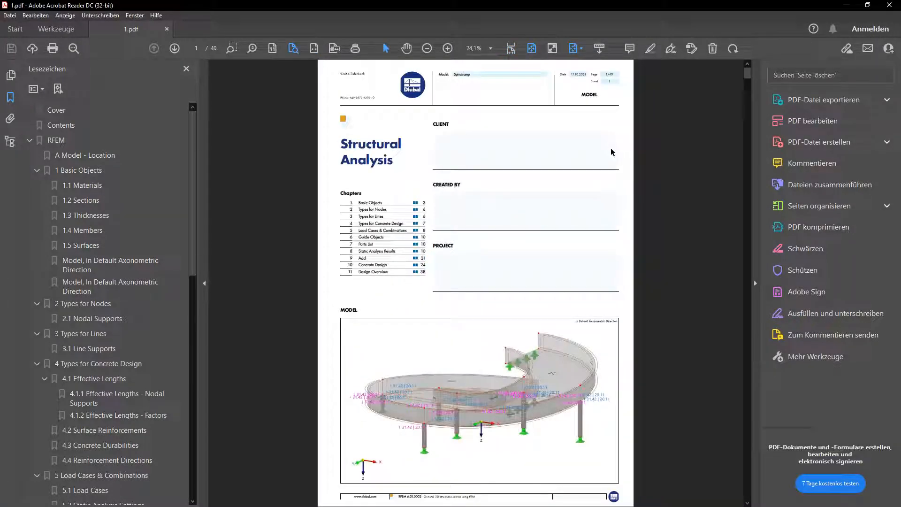
click(756, 283)
click(87, 202)
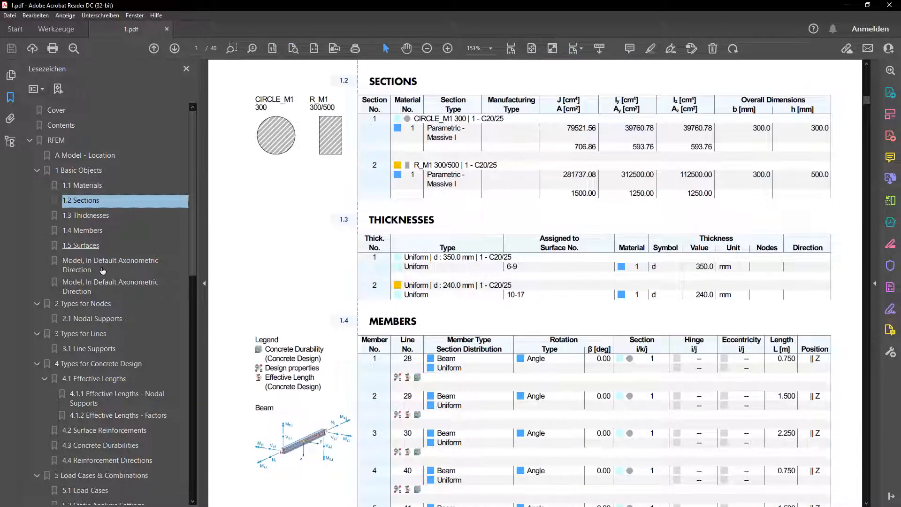
click(119, 262)
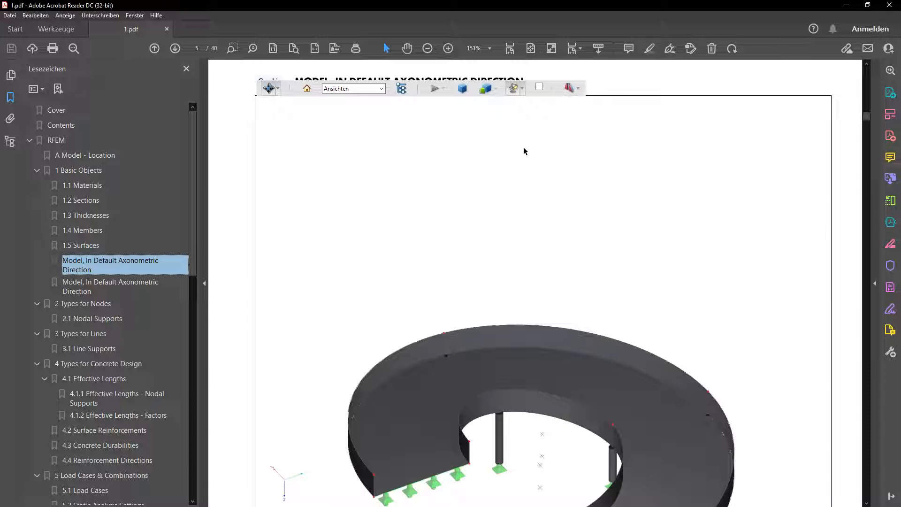
click(531, 48)
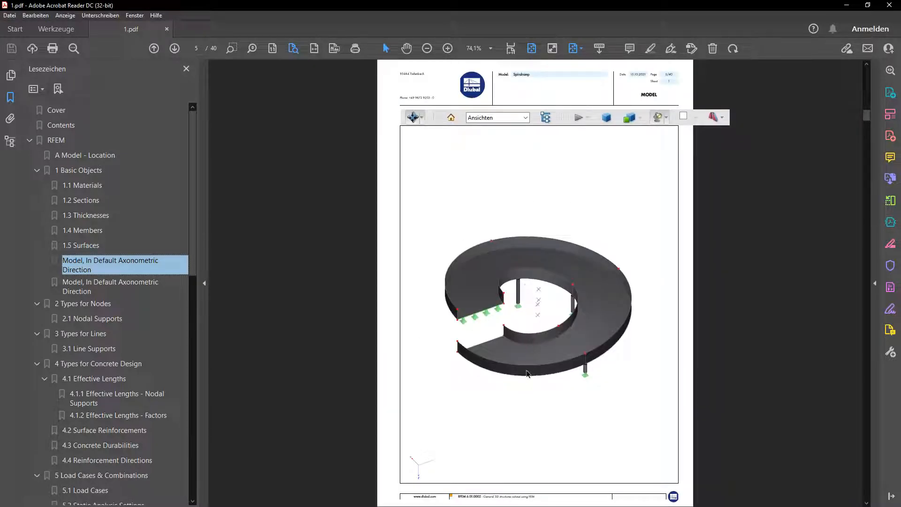
drag(533, 399, 507, 426)
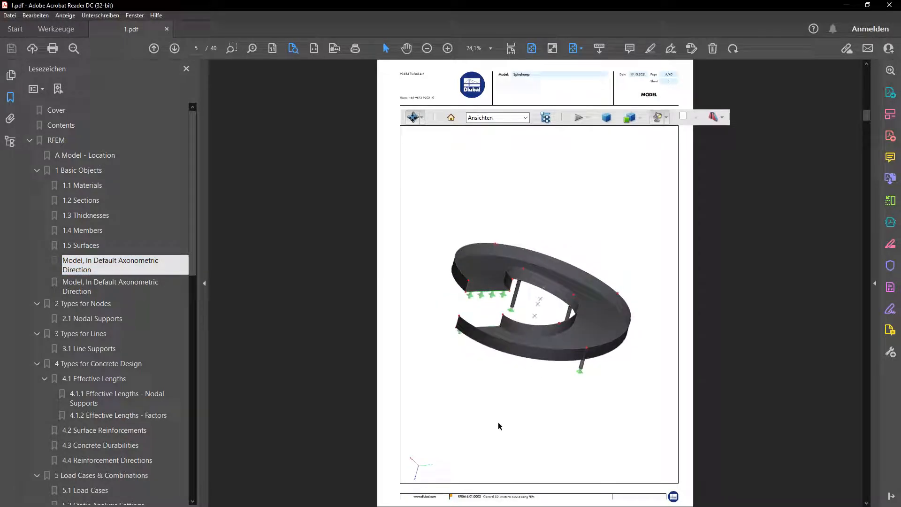
Switch to RFEM and calculate all load cases and combinations of the model Building concrete v. B.
right_drag(768, 227, 786, 215)
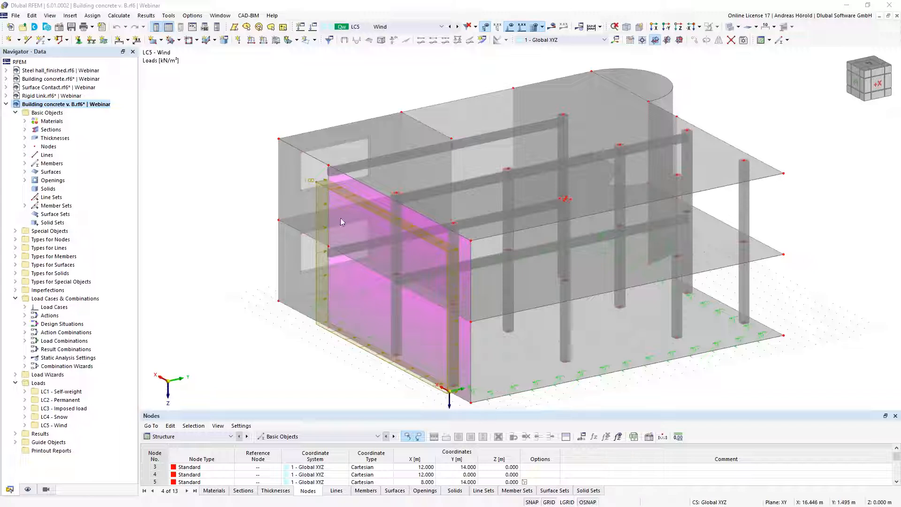
click(591, 29)
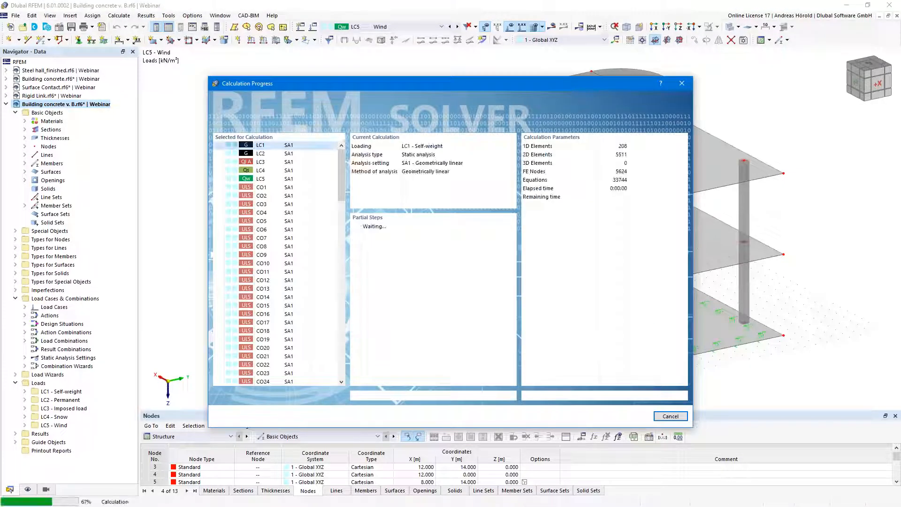
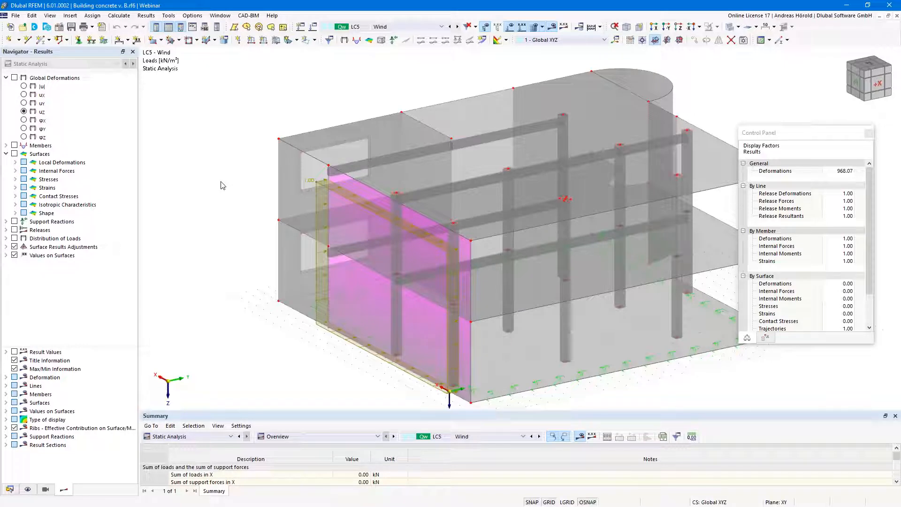
Display load case LC3 - Imposed load on the concrete building instead of the wind load.
middle_drag(224, 202, 220, 191)
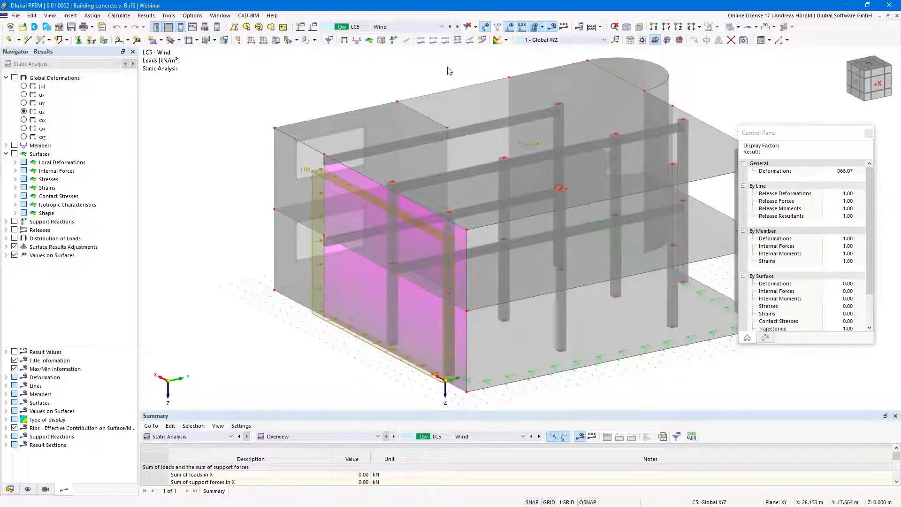
click(449, 26)
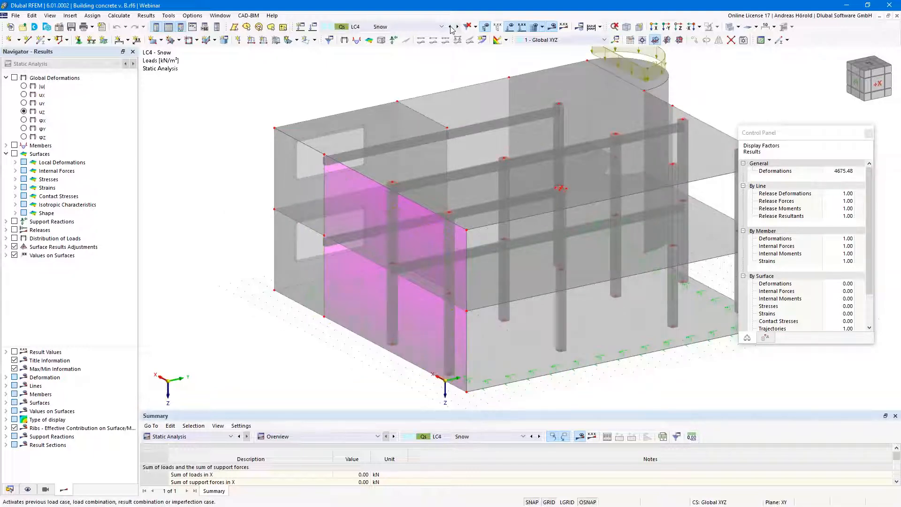
click(450, 26)
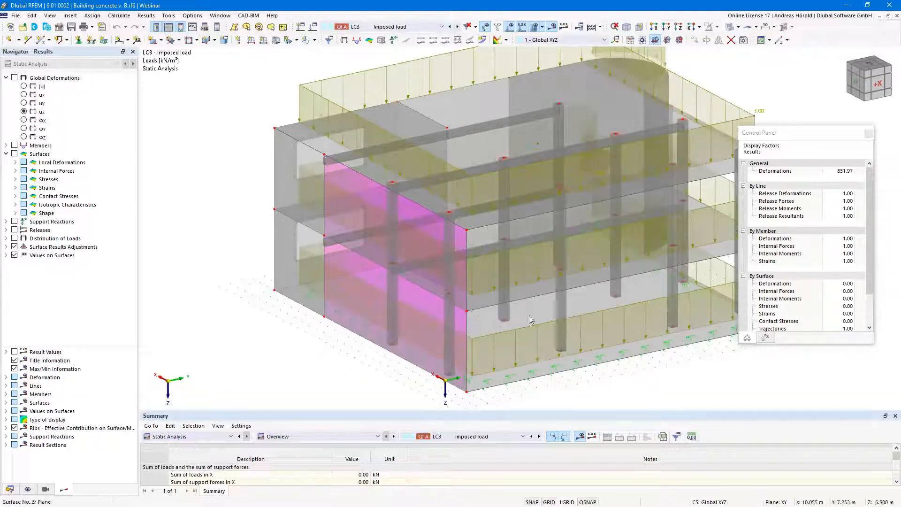
middle_drag(500, 326, 464, 363)
scroll(465, 363, down, 1)
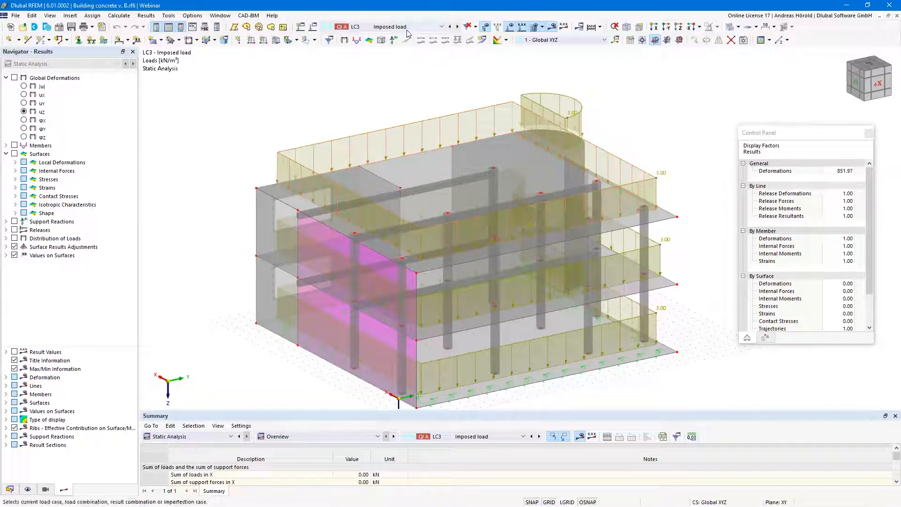
Open surface load No. 3 on the roof slab, check which load cases it can be assigned to, and close it without changes.
right_click(619, 166)
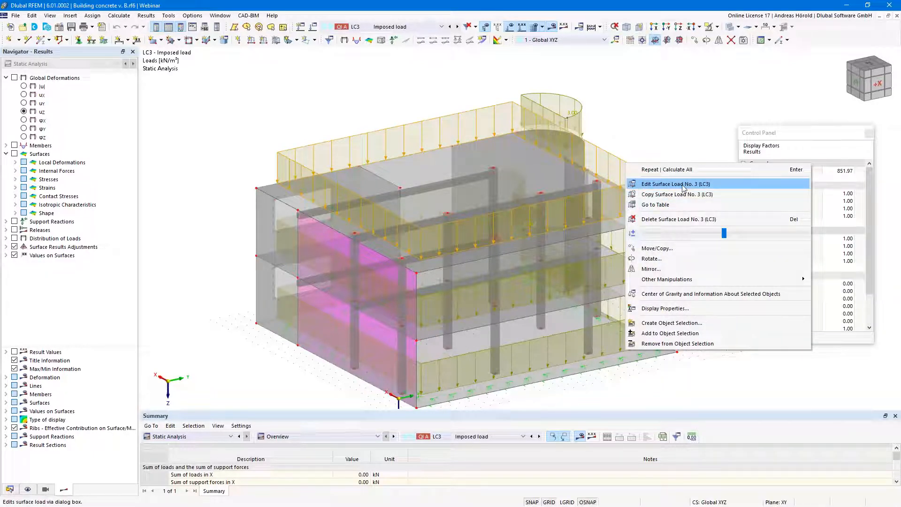
click(606, 154)
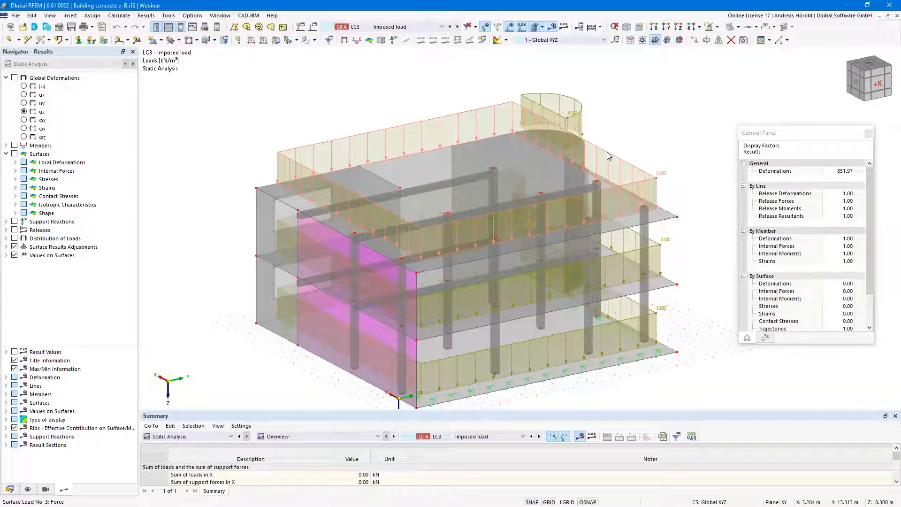
double_click(607, 156)
click(470, 106)
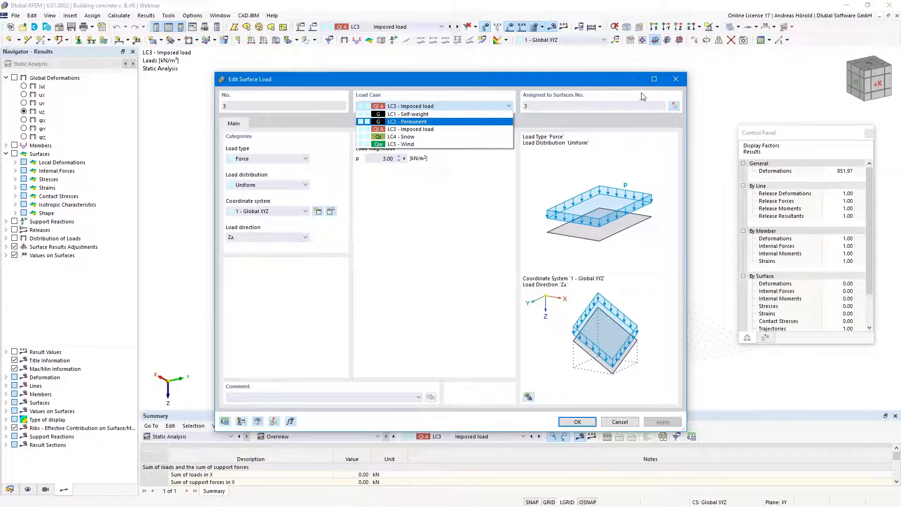
click(677, 81)
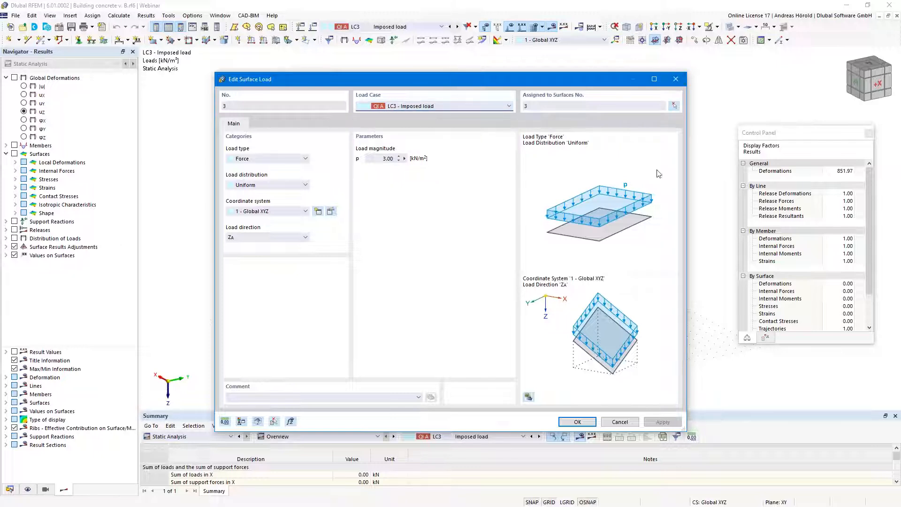
click(619, 421)
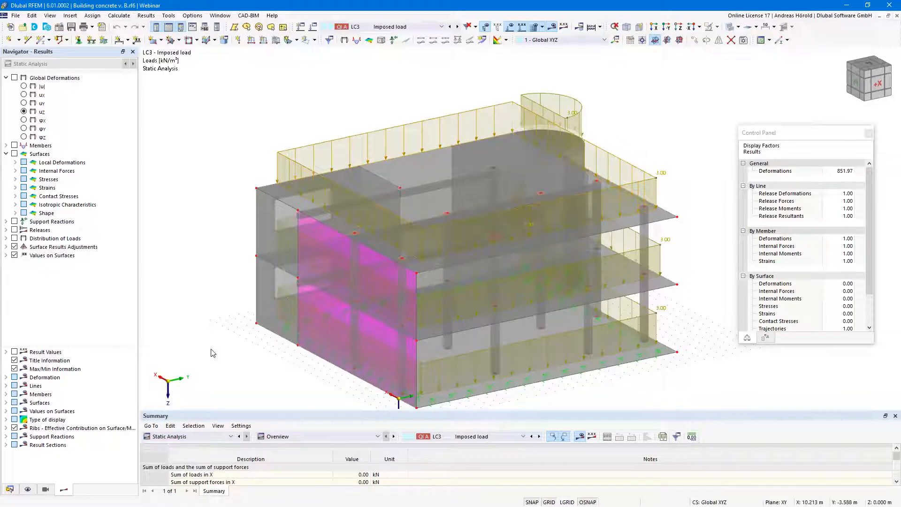
Show the member results with moments My for LC3 and hide the load display.
scroll(211, 349, down, 1)
middle_drag(211, 349, 224, 322)
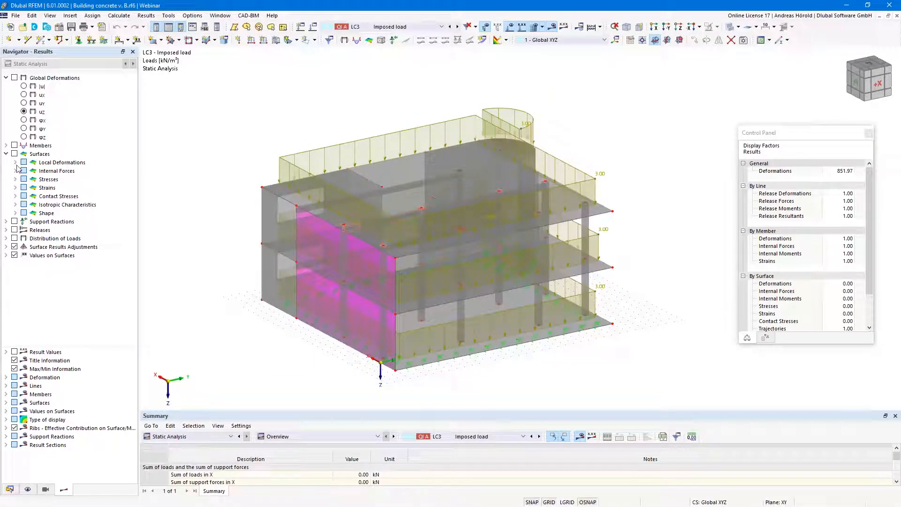
click(15, 146)
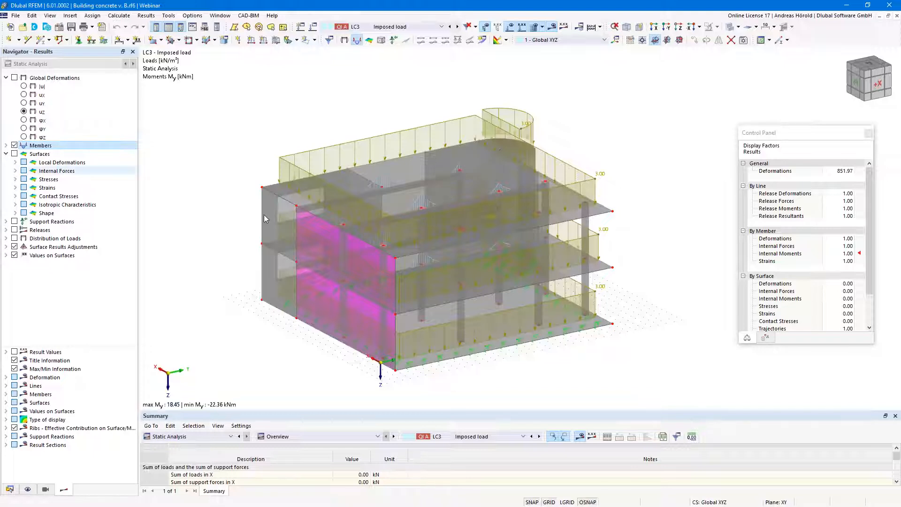
scroll(488, 316, up, 1)
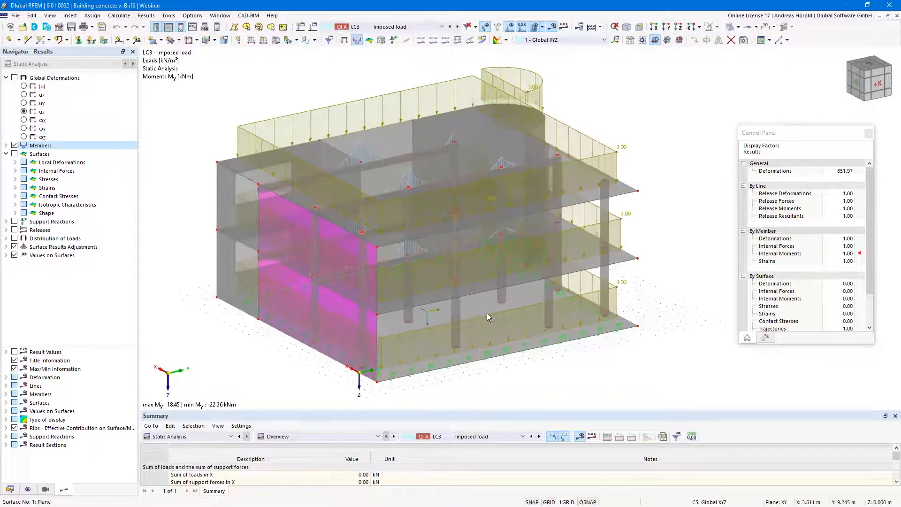
click(510, 26)
ctrl+middle_drag(572, 350, 445, 340)
scroll(446, 340, up, 5)
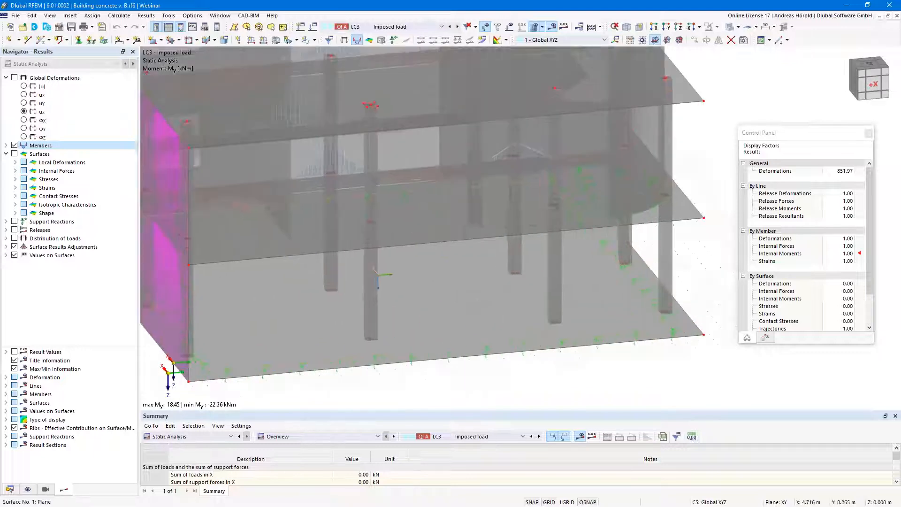
scroll(553, 345, down, 2)
middle_drag(553, 344, 526, 302)
Start a new clipping box from the guide objects and pick a column point at 4.500, 5.500, -3.250 m as its origin.
click(9, 489)
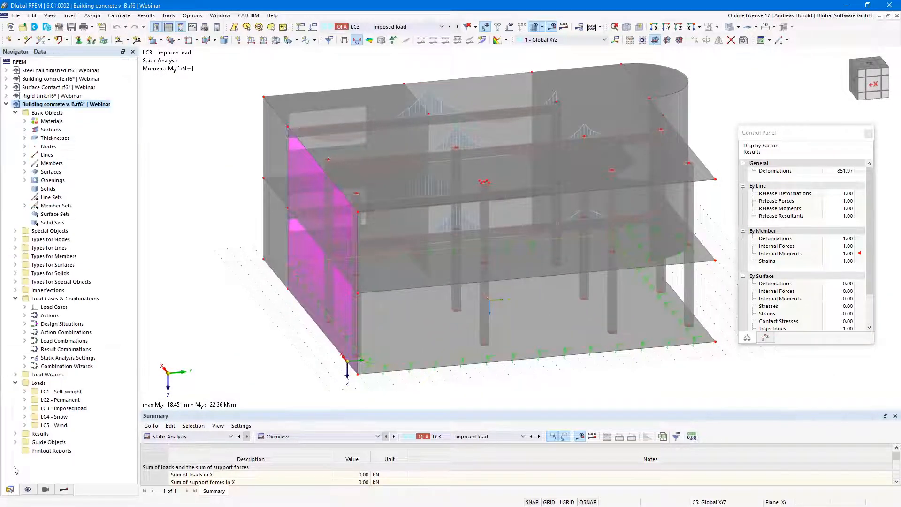
click(16, 442)
scroll(45, 431, down, 2)
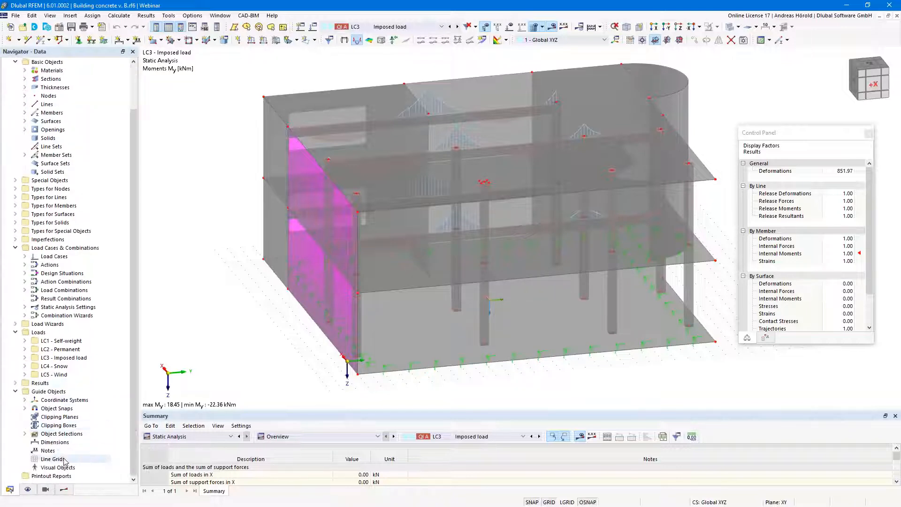
click(68, 426)
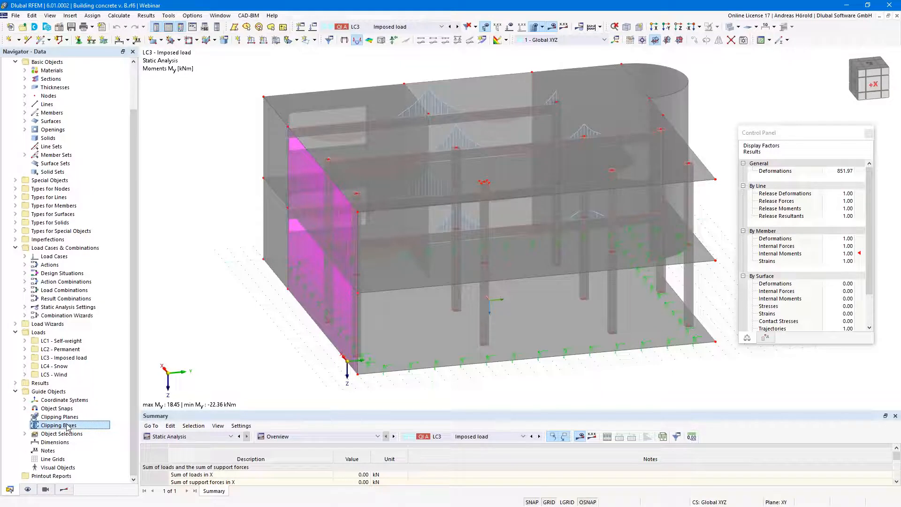
double_click(68, 426)
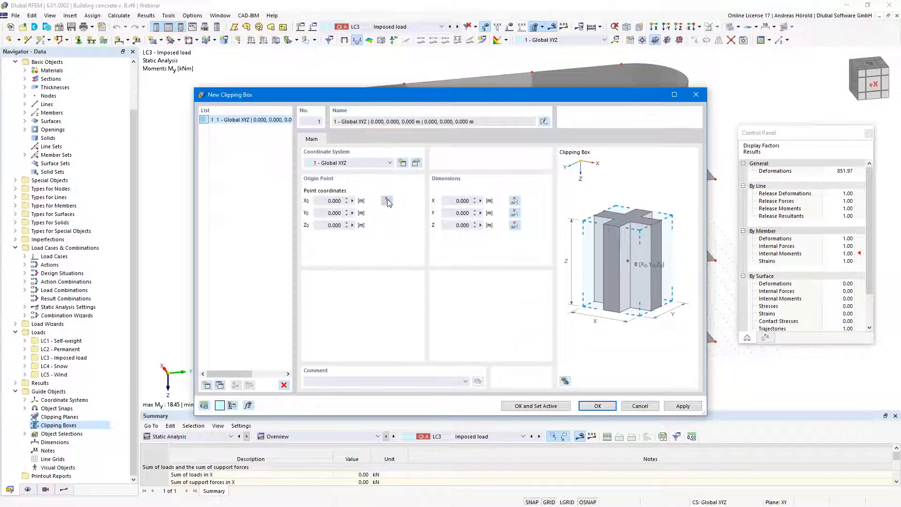
click(387, 201)
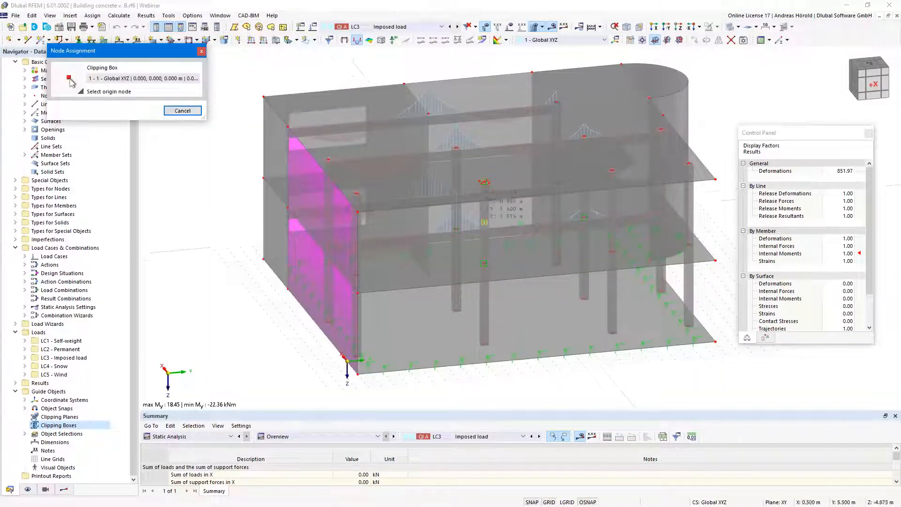
click(484, 220)
Set the clipping box dimensions to X 4 m, Y 4 m and Z 10 m, and create it as the active box.
double_click(455, 200)
text(4)
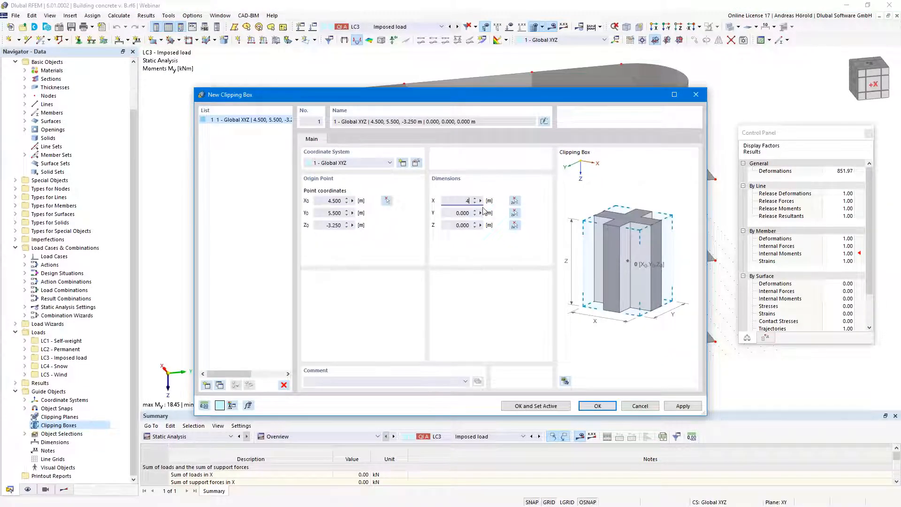
key(Tab)
text(4)
key(Tab)
text(10)
click(528, 407)
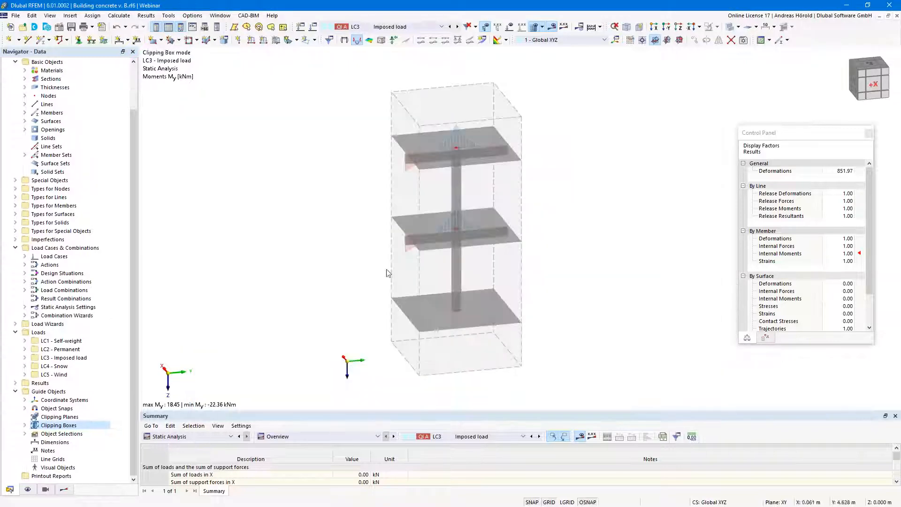
Inspect the model section cut out by the clipping box, and switch clipping box 1 off.
mouse_move(344, 302)
ctrl+middle_down()
mouse_move(389, 284)
mouse_move(338, 288)
ctrl+middle_up()
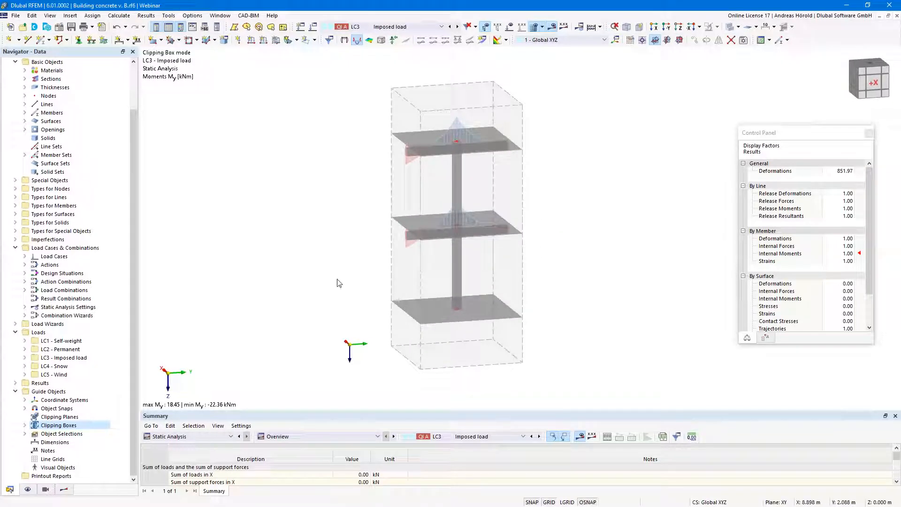
scroll(331, 243, up, 2)
middle_drag(318, 256, 291, 297)
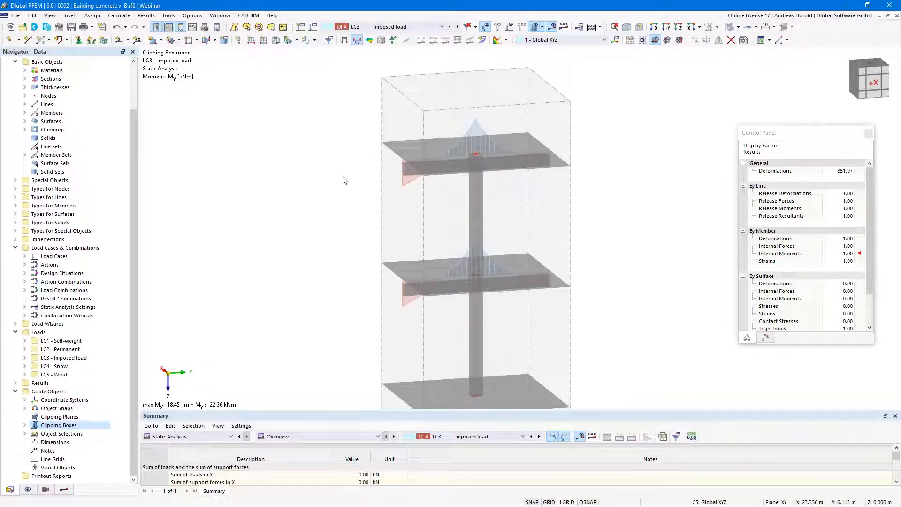
click(25, 425)
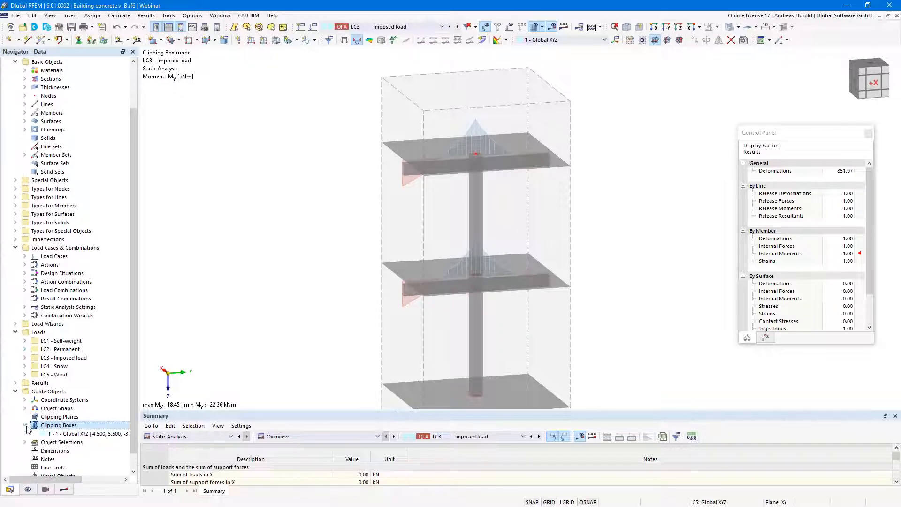
right_click(84, 418)
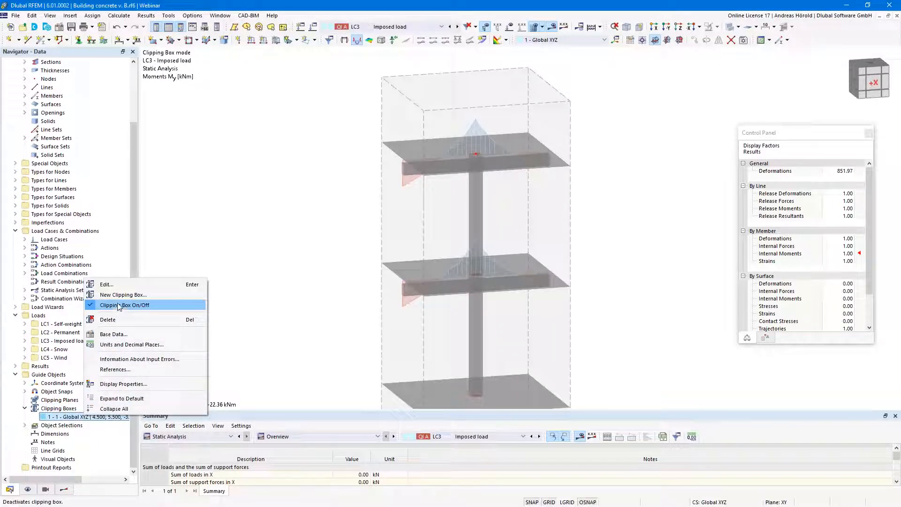
click(118, 305)
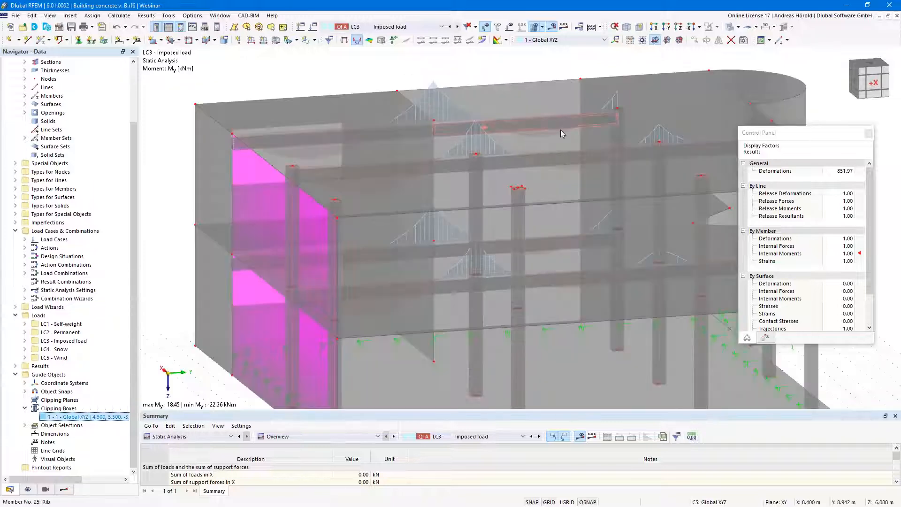
Hide the member results and show the LC3 surface loads again.
scroll(492, 129, down, 2)
middle_drag(487, 69, 481, 94)
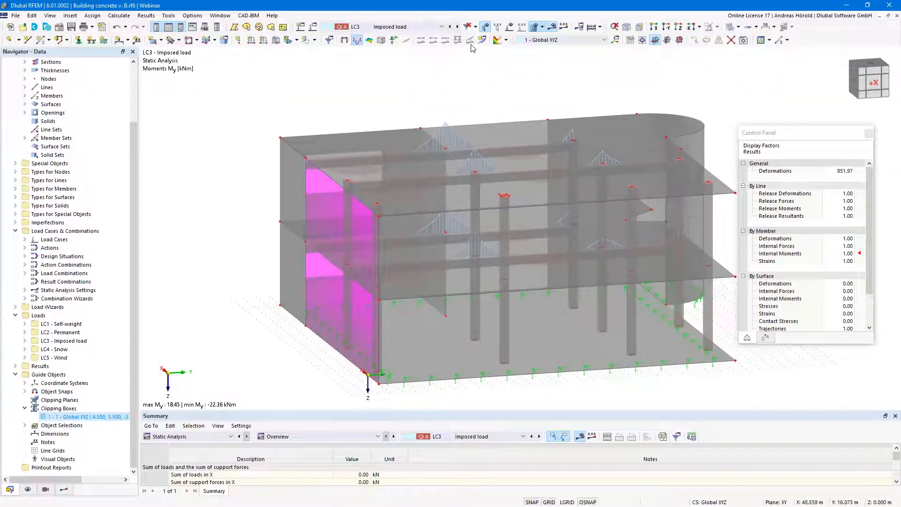
click(551, 30)
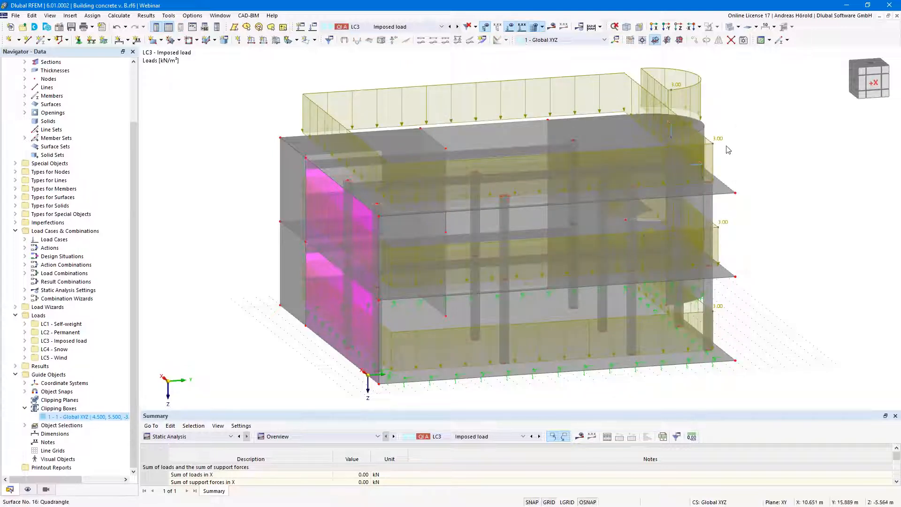
Reduce the graphic display size of the surface loads and enlarge it back to its original size.
right_click(626, 79)
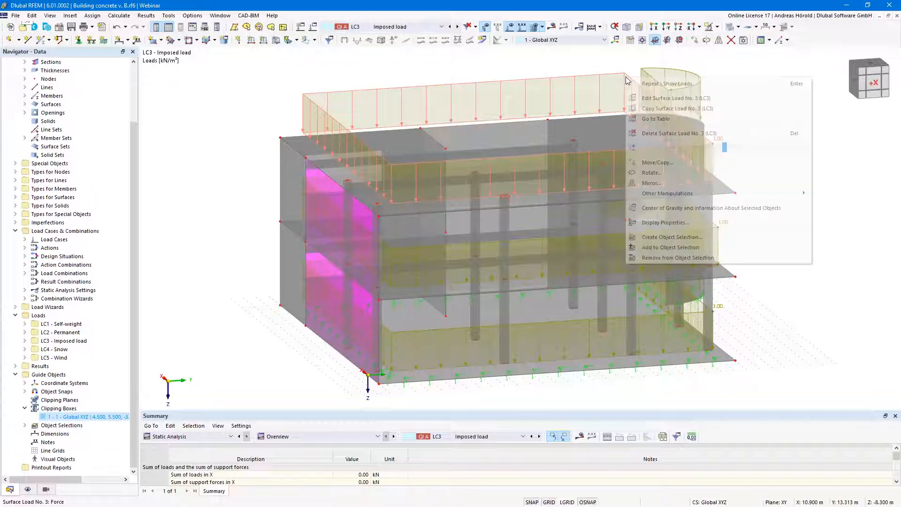
scroll(724, 148, down, 3)
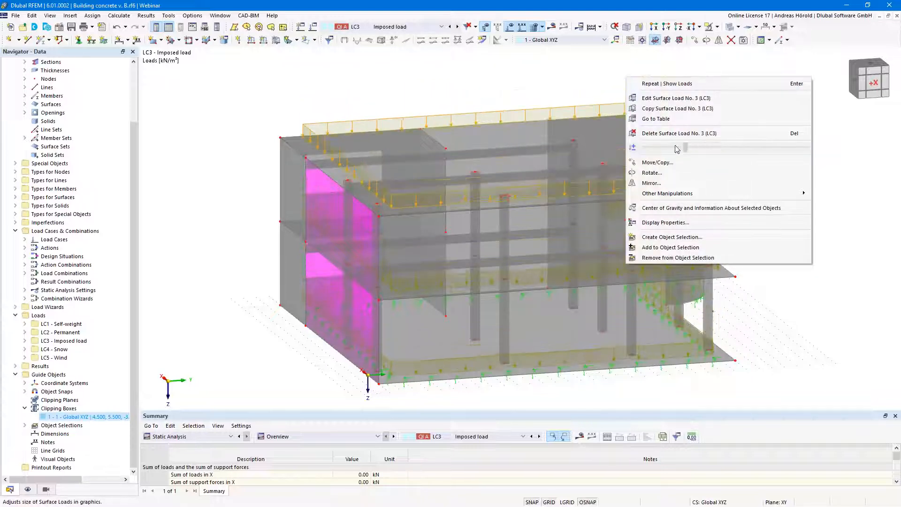
scroll(724, 149, up, 3)
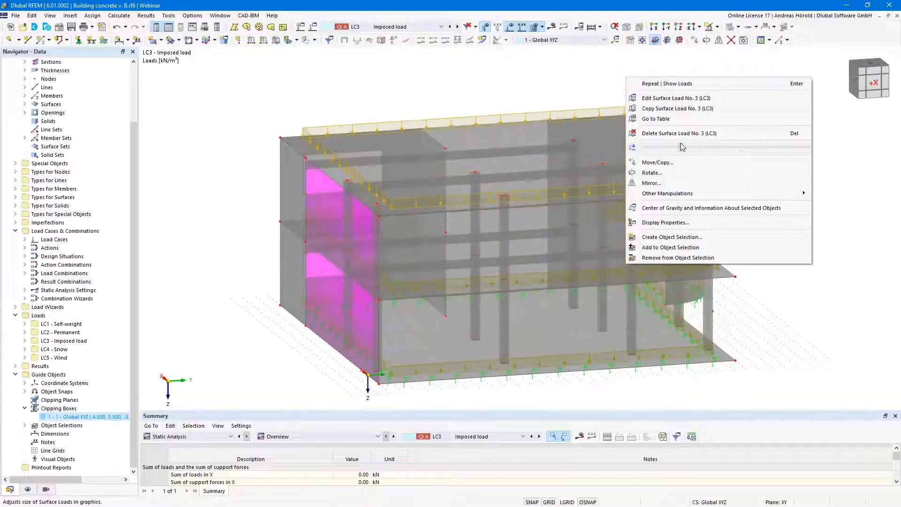
drag(723, 148, 725, 149)
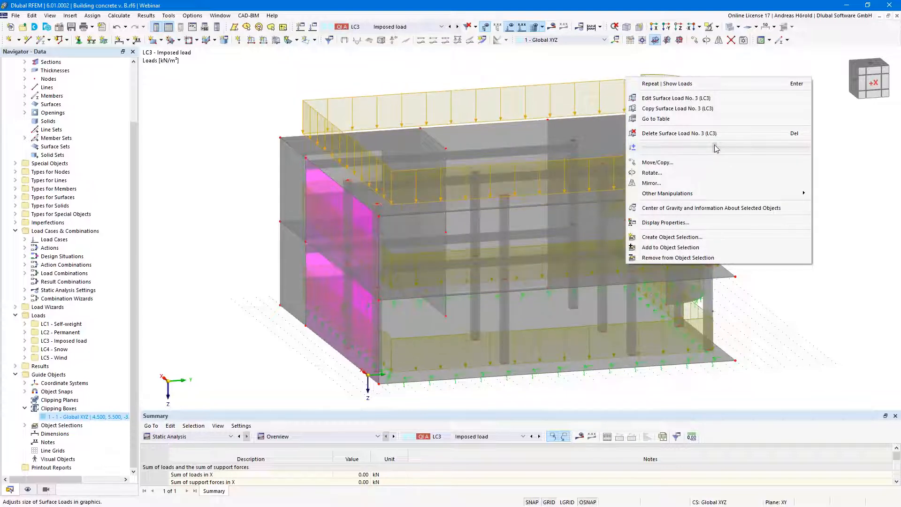
click(810, 324)
click(810, 325)
Adjust the graphic display size of the surface support symbols under the base slab.
right_click(586, 377)
mouse_move(613, 223)
mouse_down()
mouse_move(676, 232)
mouse_move(617, 228)
mouse_move(626, 225)
mouse_up()
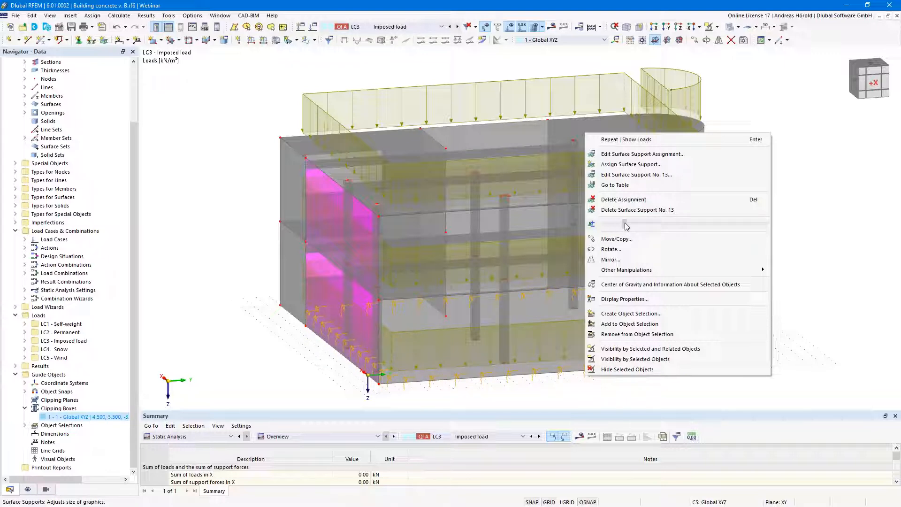
click(817, 282)
click(817, 282)
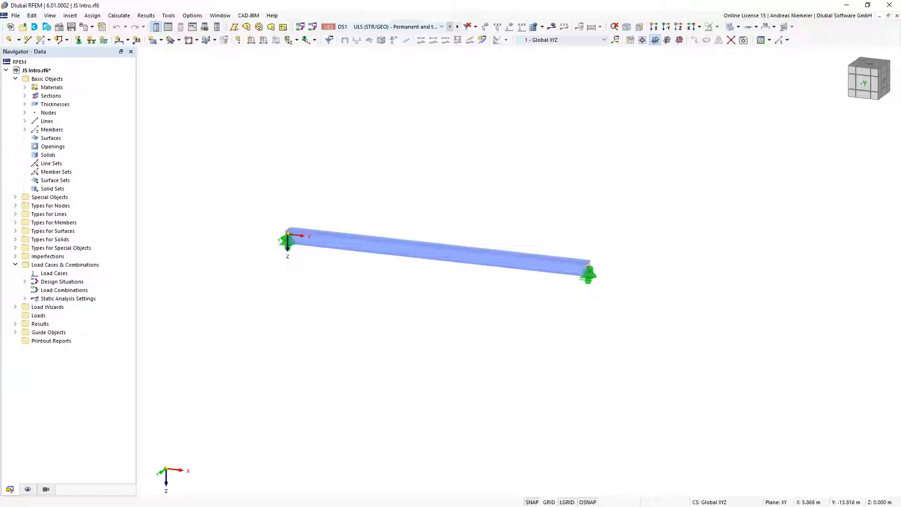
Restore the JS Intro.rf6 model window to a smaller floating size, move it down in the workspace, and maximize it again.
click(888, 20)
drag(624, 78, 623, 151)
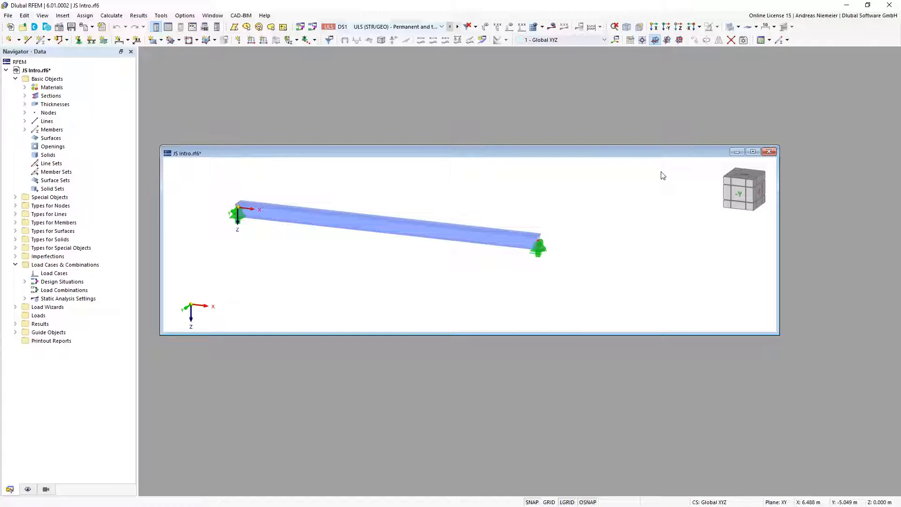
click(752, 151)
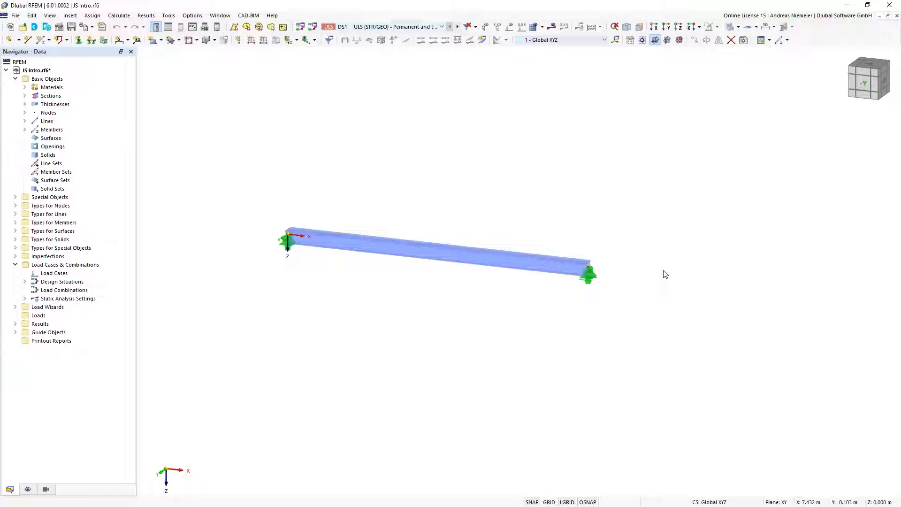
Show the console and the Script Manager, and expand the Dlubal scripts to list the supplied examples.
click(193, 27)
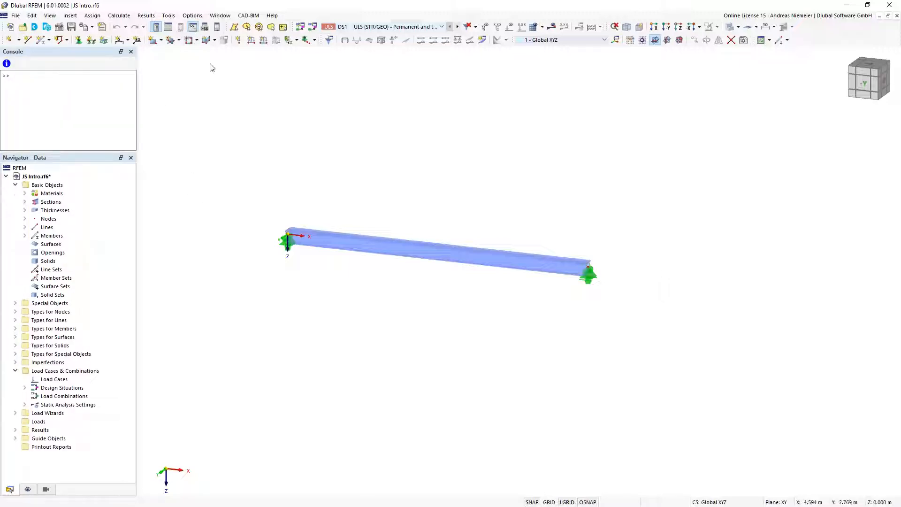
click(204, 26)
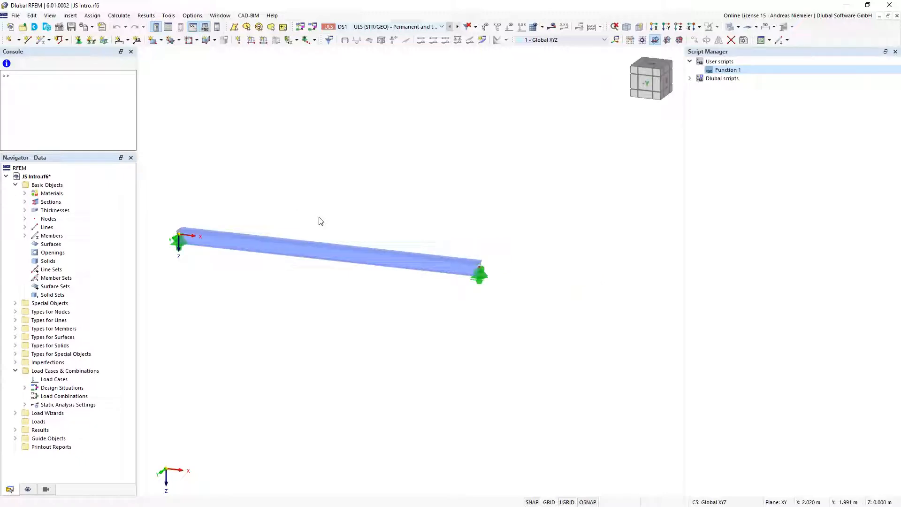
click(690, 79)
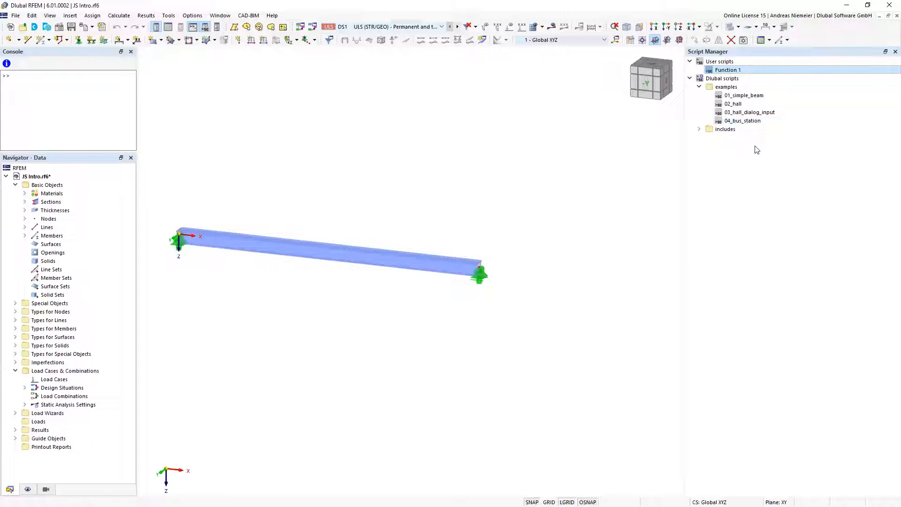
Open the user script Function 1 for editing and review its Load, Steps and Element variable definitions.
right_click(740, 75)
click(748, 92)
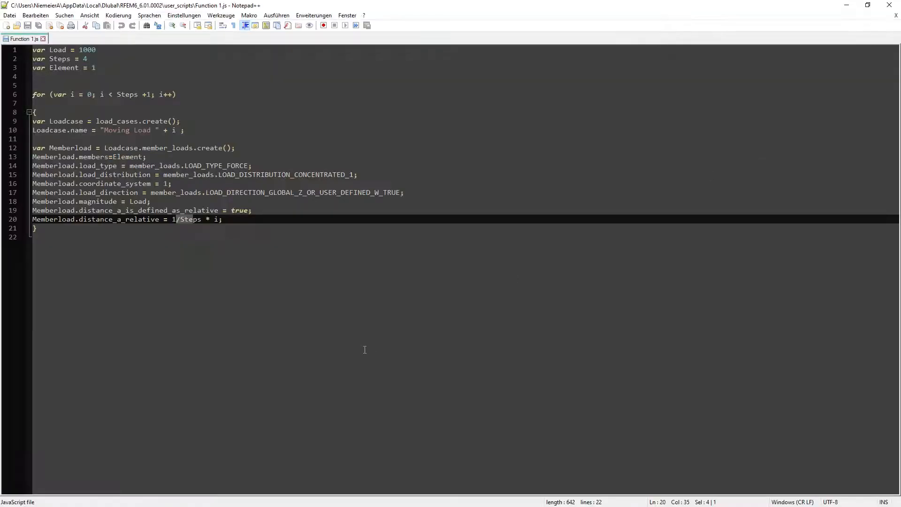
click(366, 350)
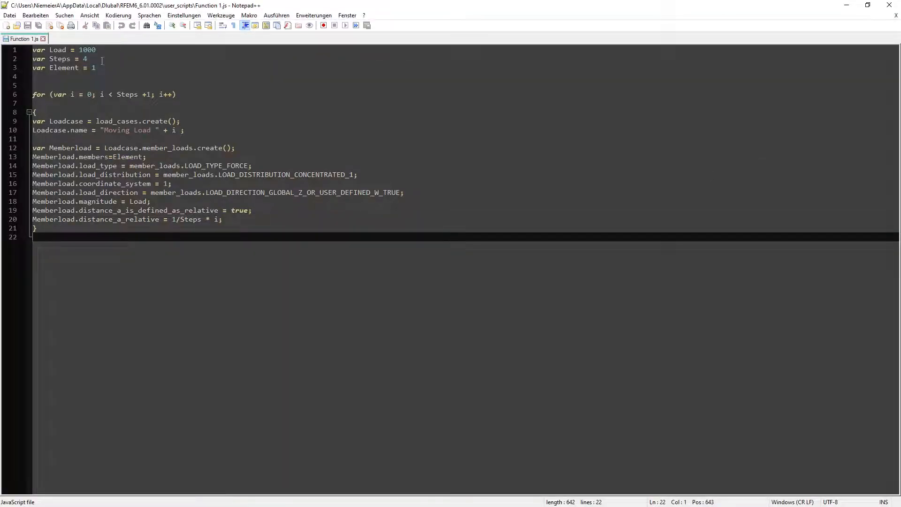
drag(110, 73, 34, 50)
click(61, 49)
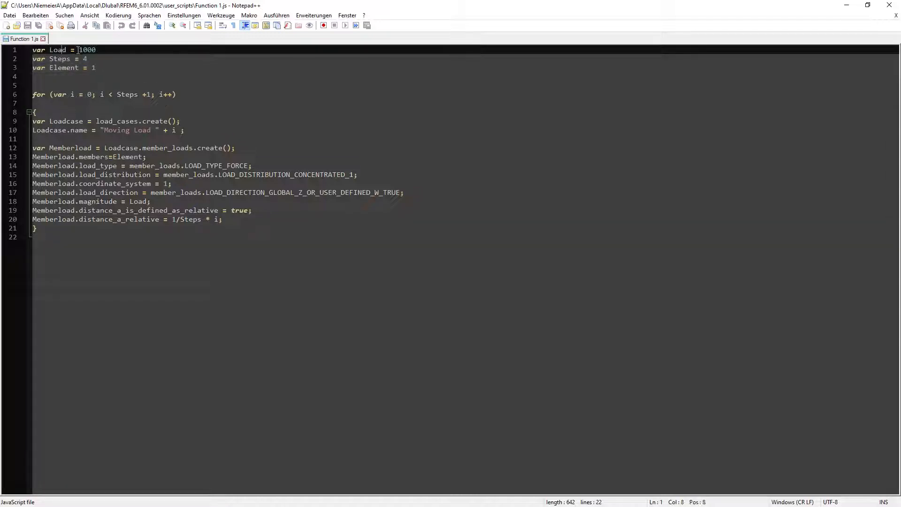
click(89, 59)
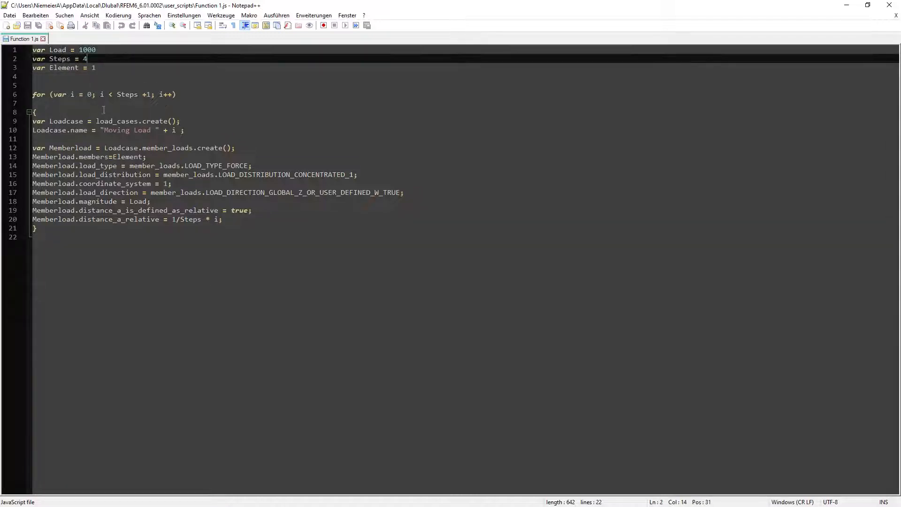
click(98, 70)
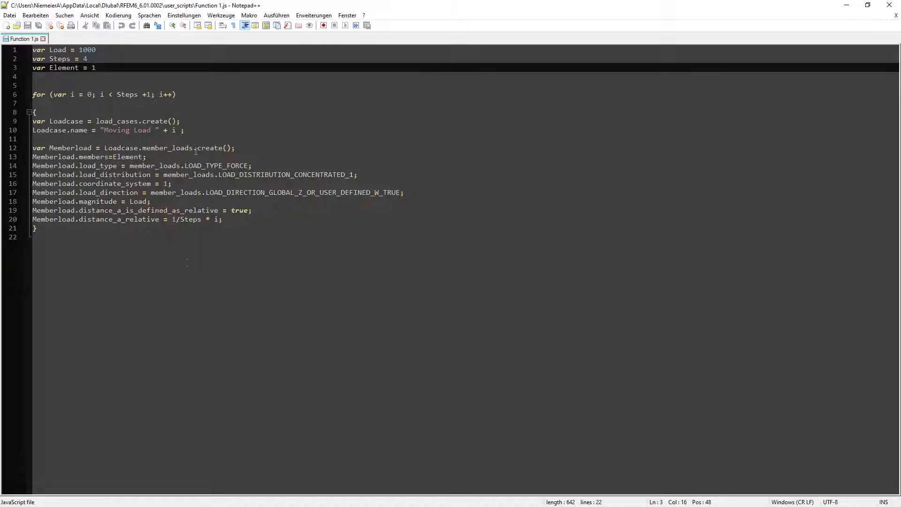
Examine the script's load case creation and member load settings, including type, distribution, direction, magnitude and relative distance, and close the editor.
drag(194, 132, 32, 121)
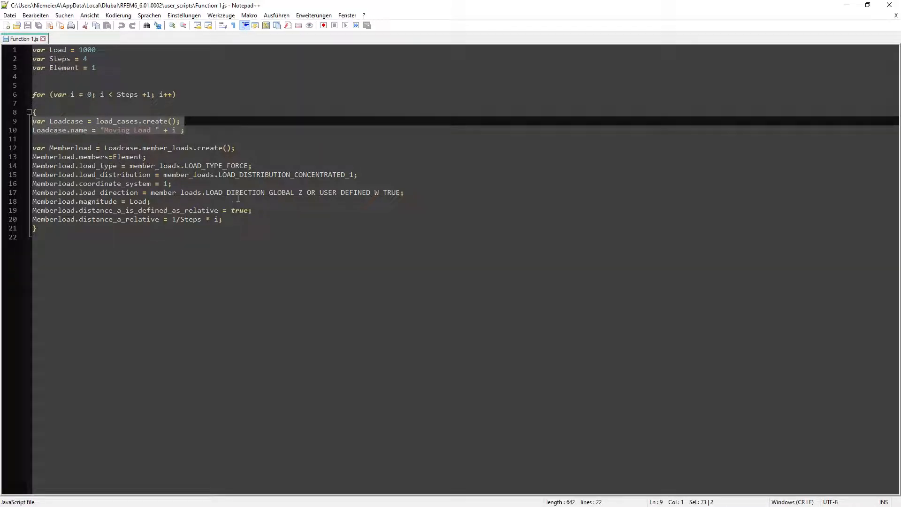
drag(242, 223, 24, 151)
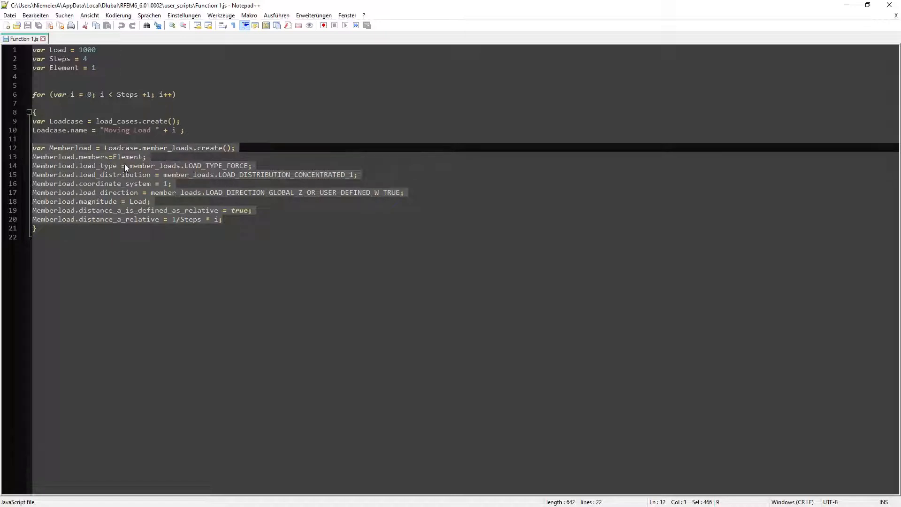
click(298, 144)
key(Down)
key(Down)
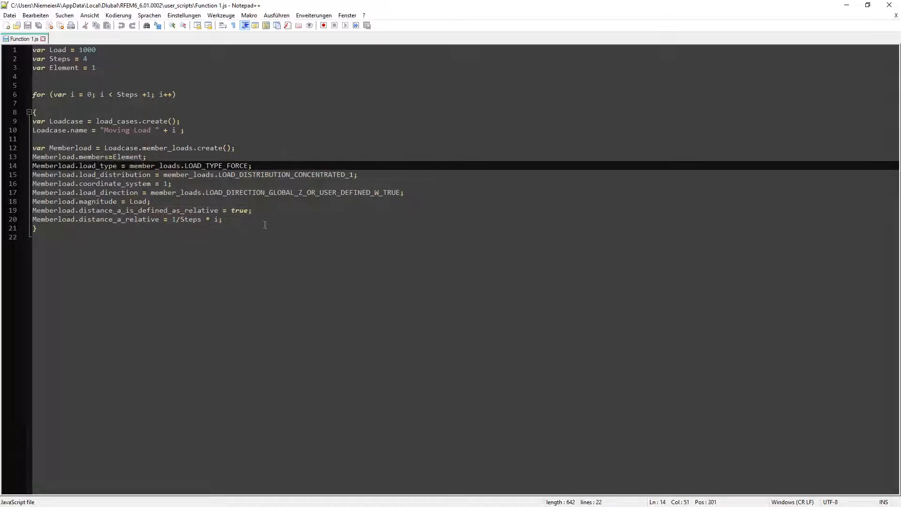
drag(306, 174, 252, 175)
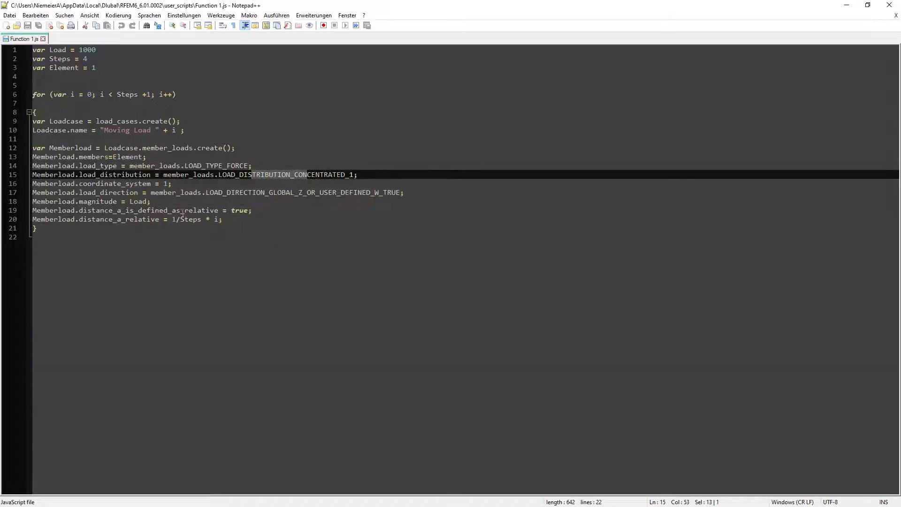
click(170, 183)
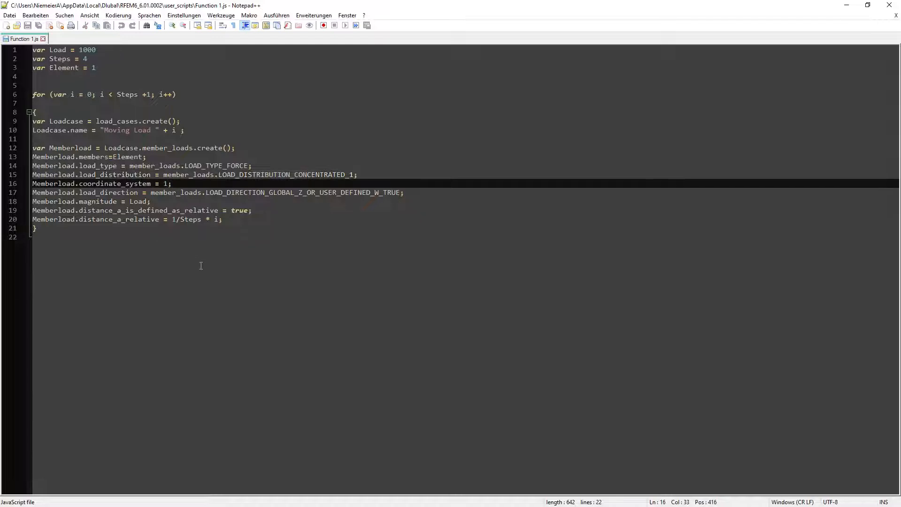
drag(298, 193, 303, 193)
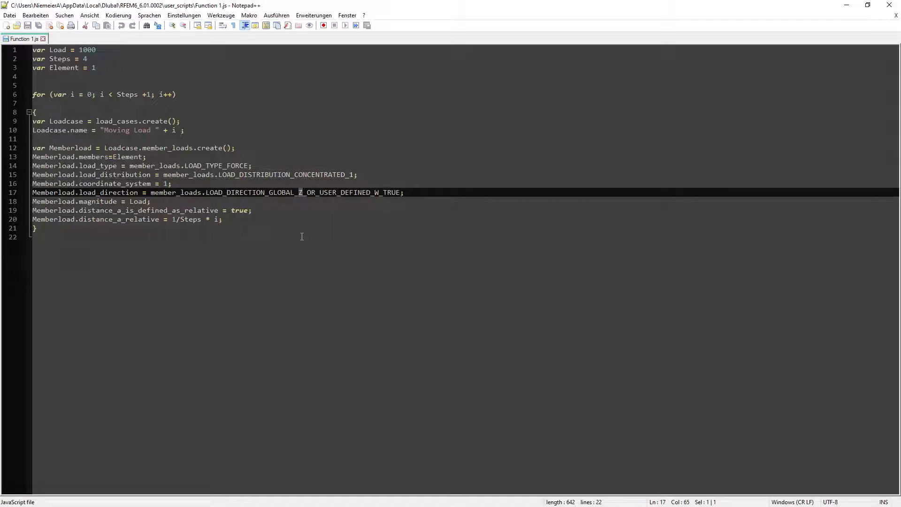
click(143, 202)
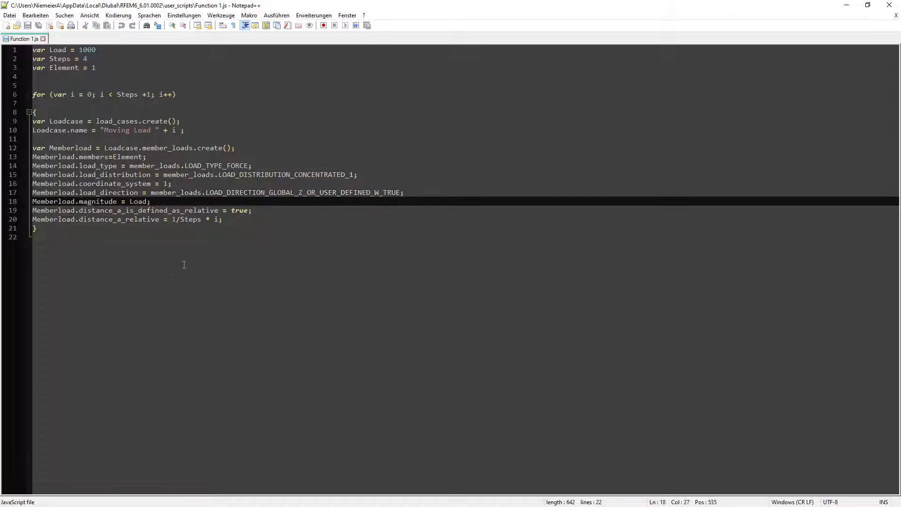
drag(172, 219, 193, 219)
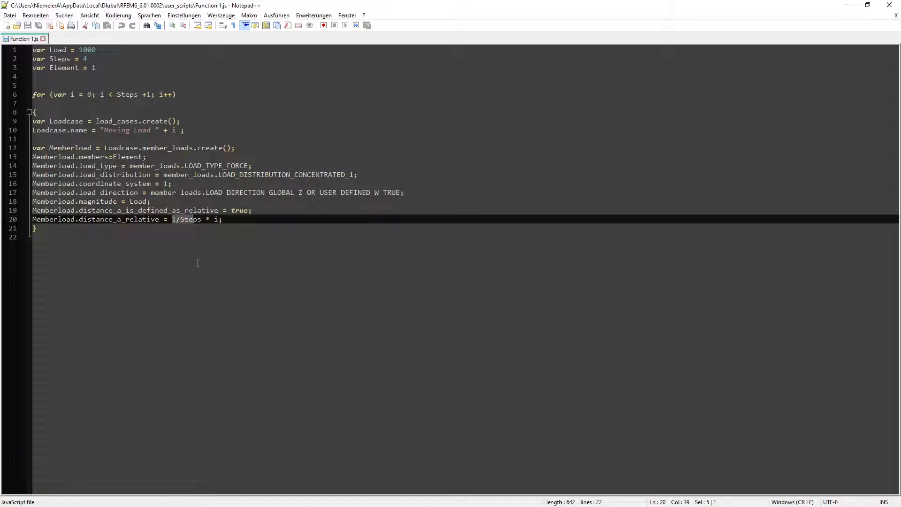
click(887, 6)
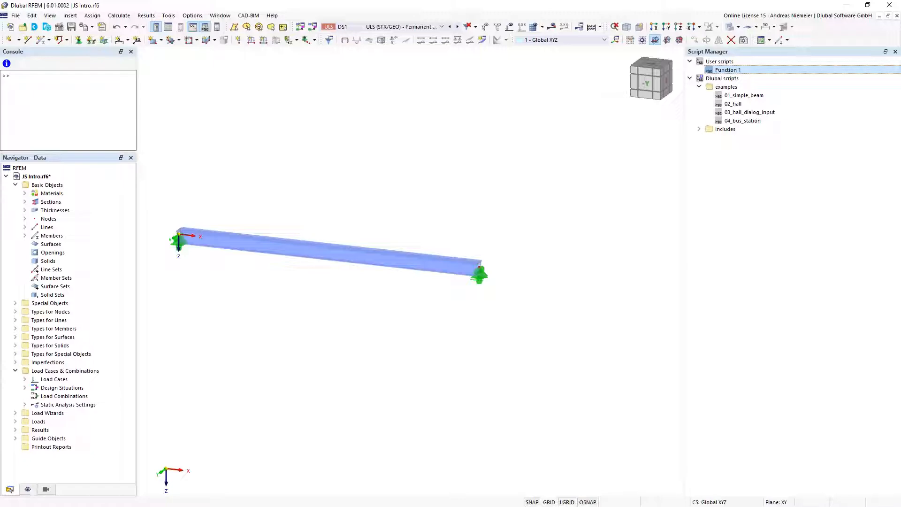
Expand the load cases and display the moving load positions one after another from LC1 to LC5.
click(24, 380)
click(100, 396)
click(94, 388)
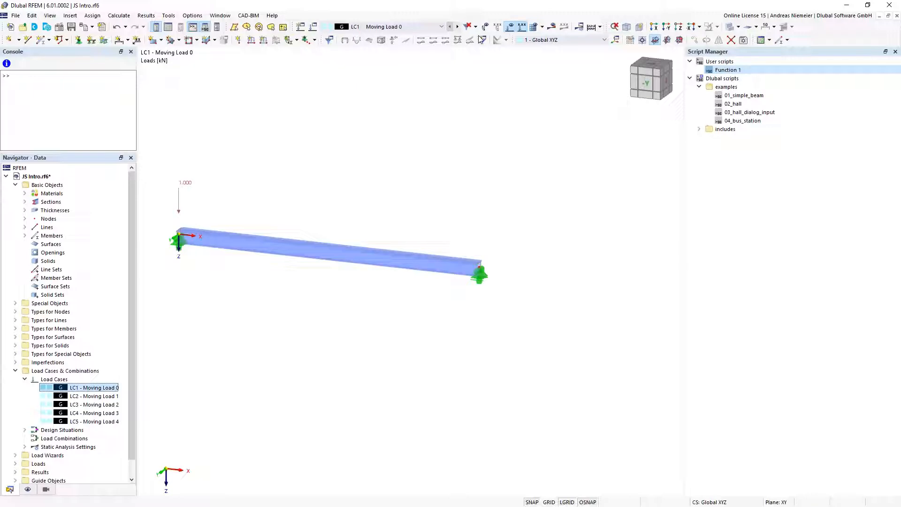
click(458, 27)
click(459, 27)
click(458, 27)
click(459, 27)
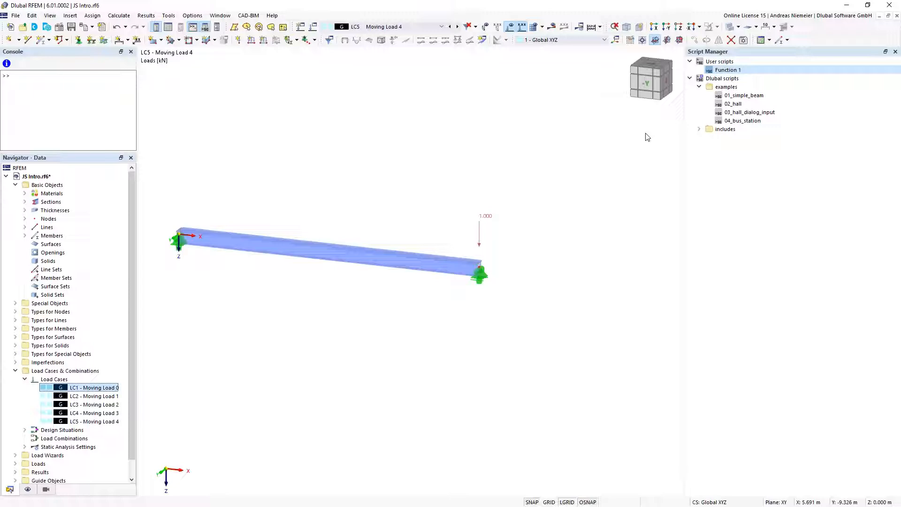
Browse the console's object properties, including CONCRETE_DESIGN and the comment property of nodes, and close the list without inserting anything.
click(7, 63)
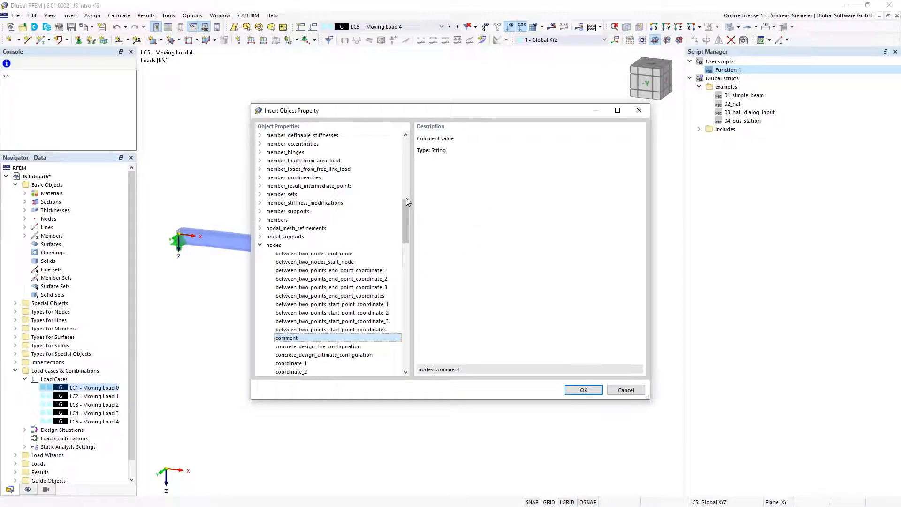
drag(405, 218, 405, 151)
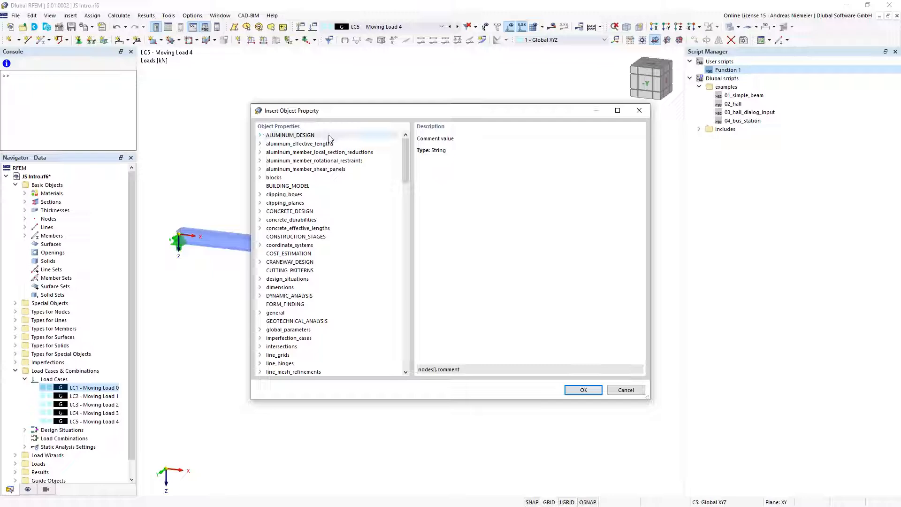
click(278, 212)
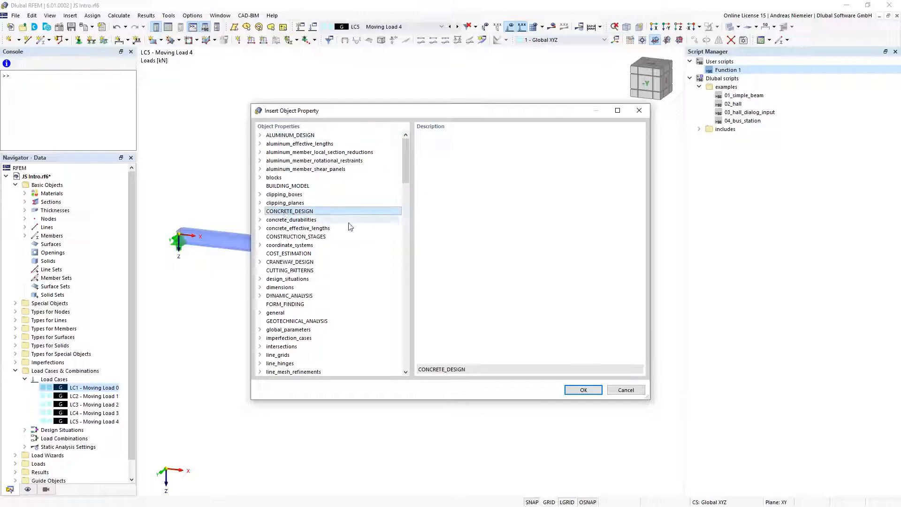
drag(407, 175, 412, 256)
click(273, 177)
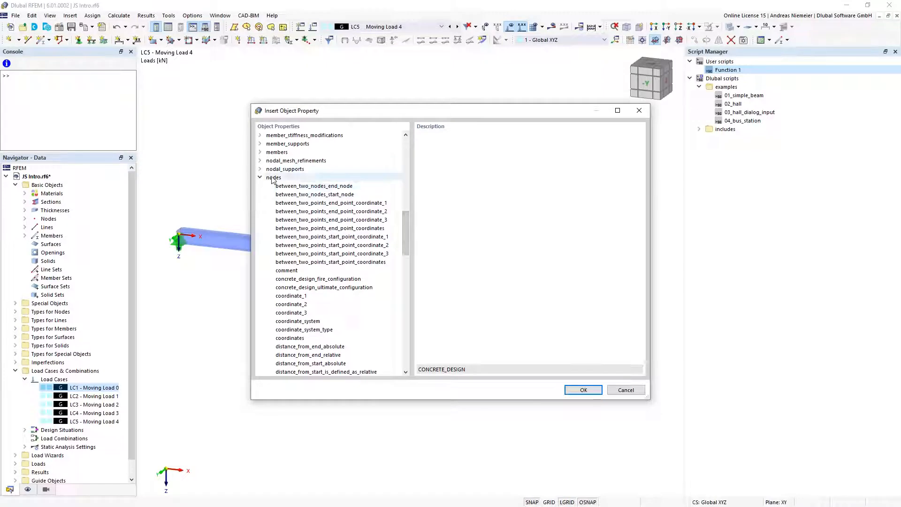
click(294, 272)
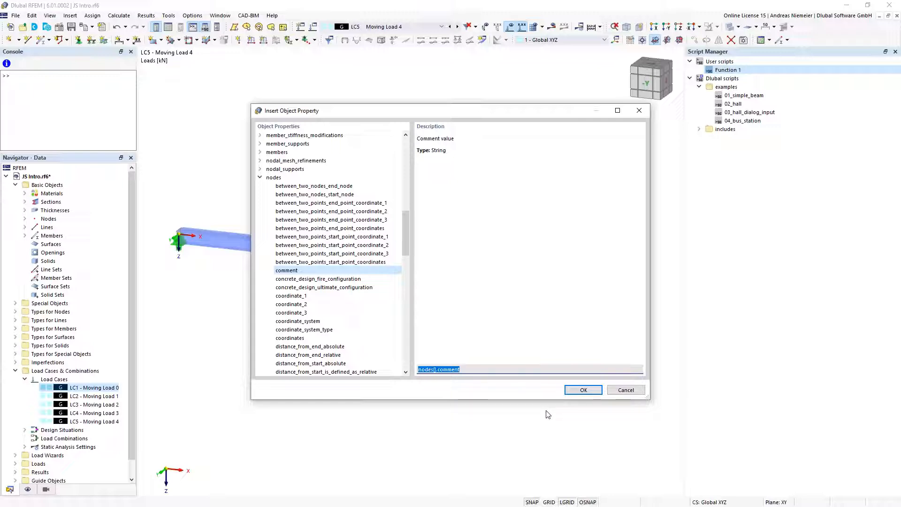
click(625, 390)
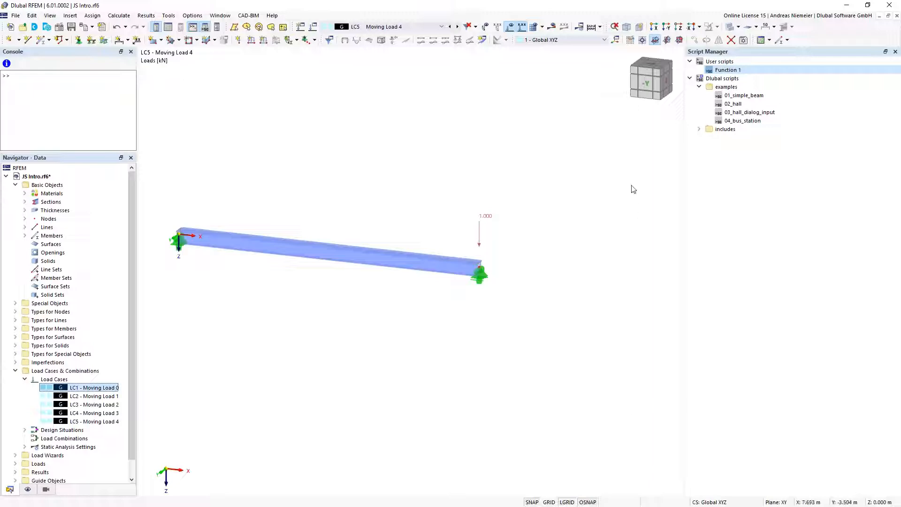
Inspect the Web Services server autostart option and its port range in the program options, and leave without changes.
click(741, 41)
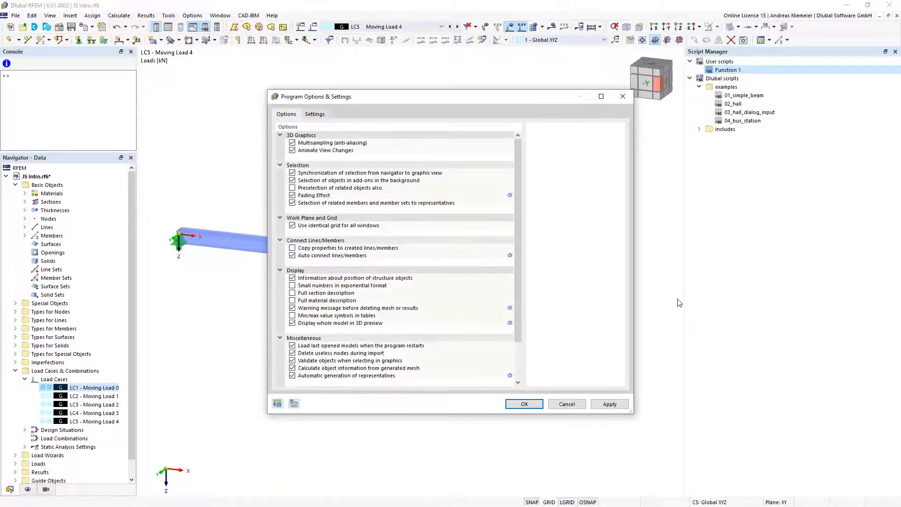
scroll(519, 277, down, 2)
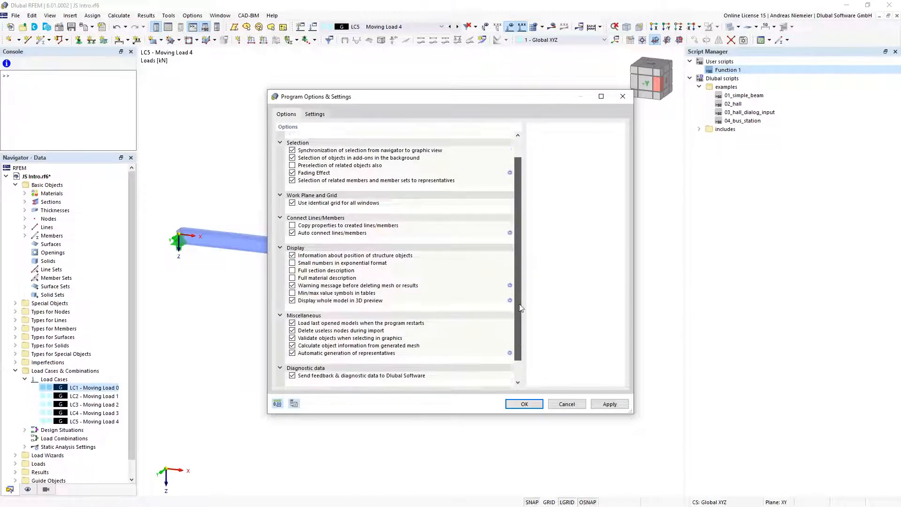
click(292, 375)
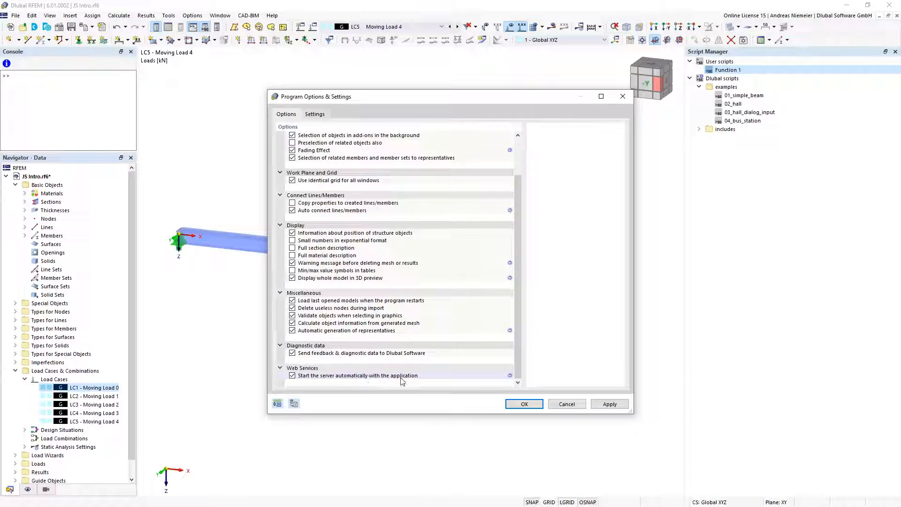
click(510, 376)
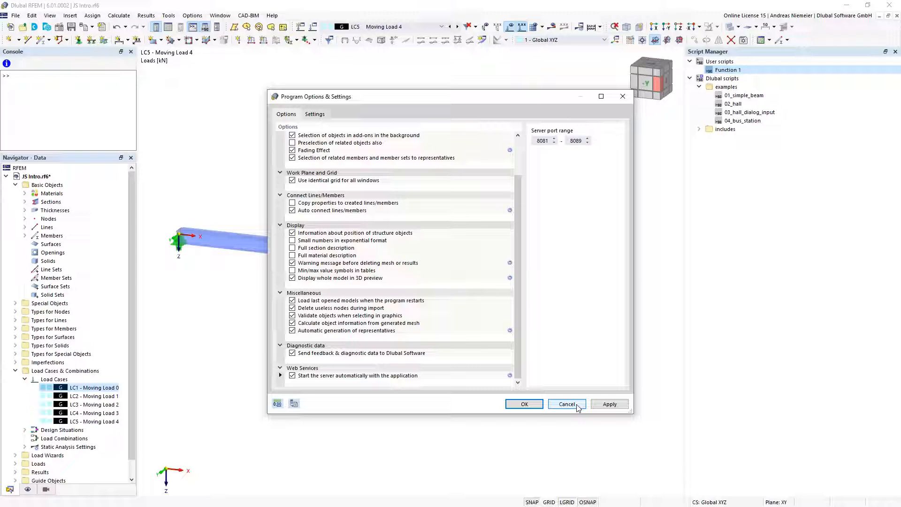
click(577, 406)
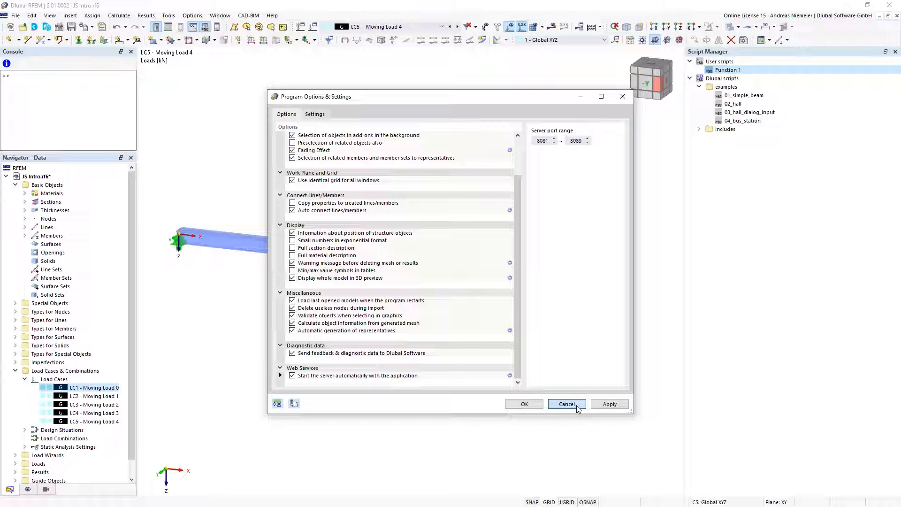
click(578, 409)
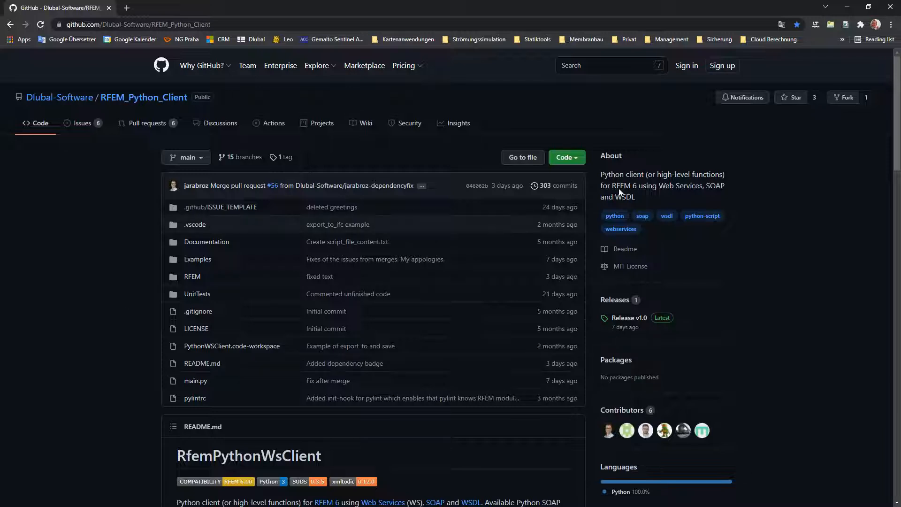
View the clone and download options of the RFEM_Python_Client repository on GitHub.
click(567, 157)
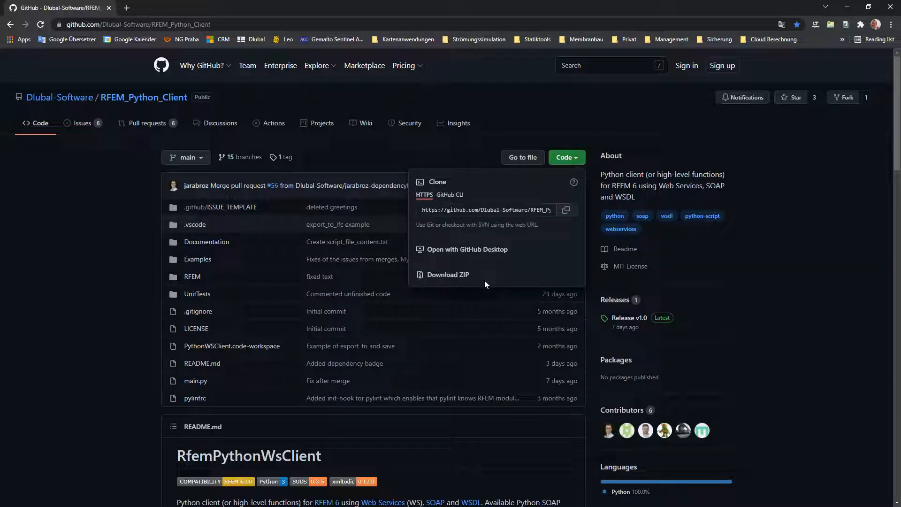
click(83, 273)
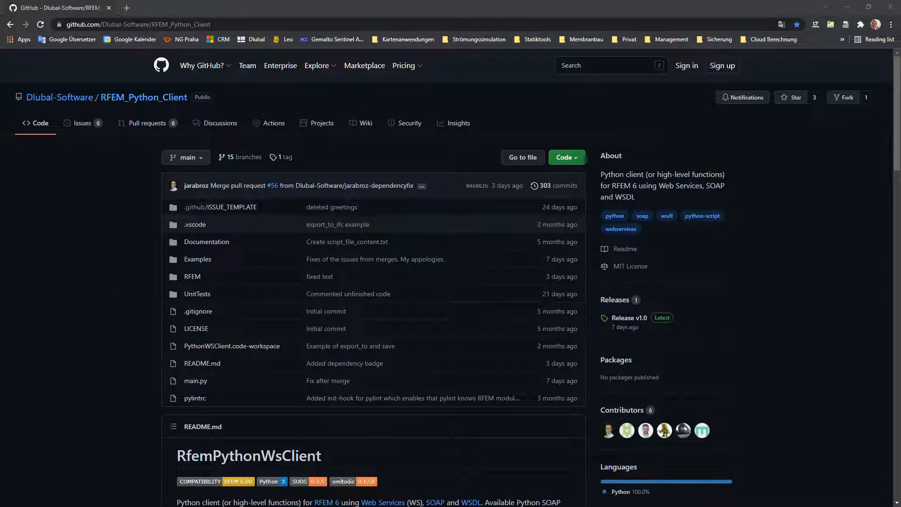
Switch to File Explorer, open the Python Script folder inside RFEM6 Feature Webinar and maximize its window.
key(alt+Tab)
double_click(341, 210)
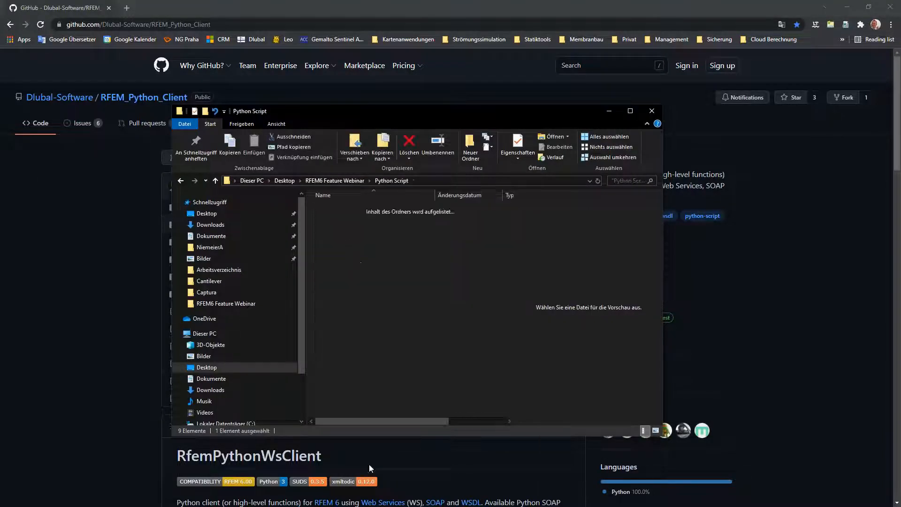
click(631, 111)
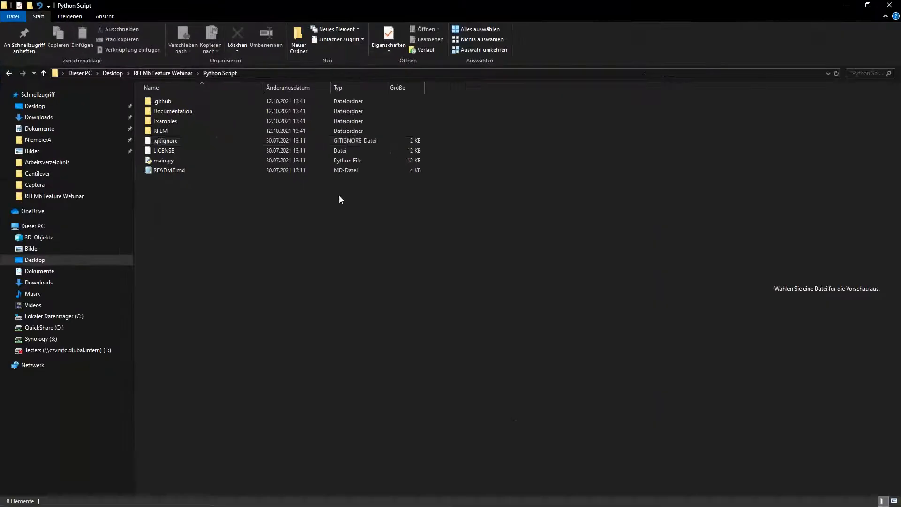
Browse the RFEM and BasicObjects folders of the Python client and open node.py in Notepad++.
double_click(164, 130)
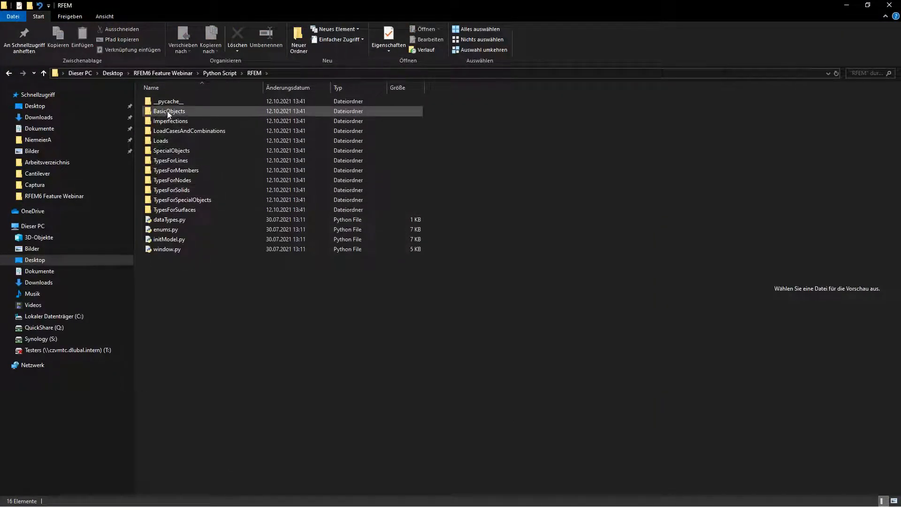
double_click(167, 110)
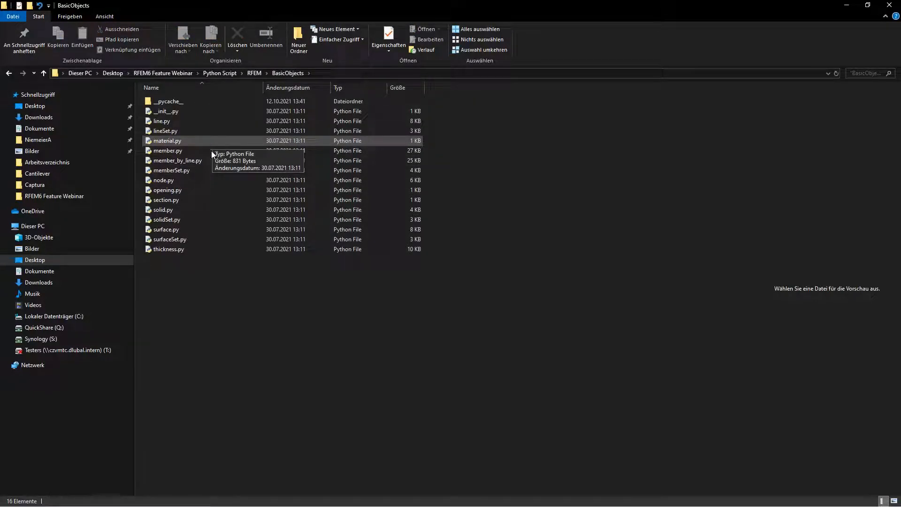
click(251, 75)
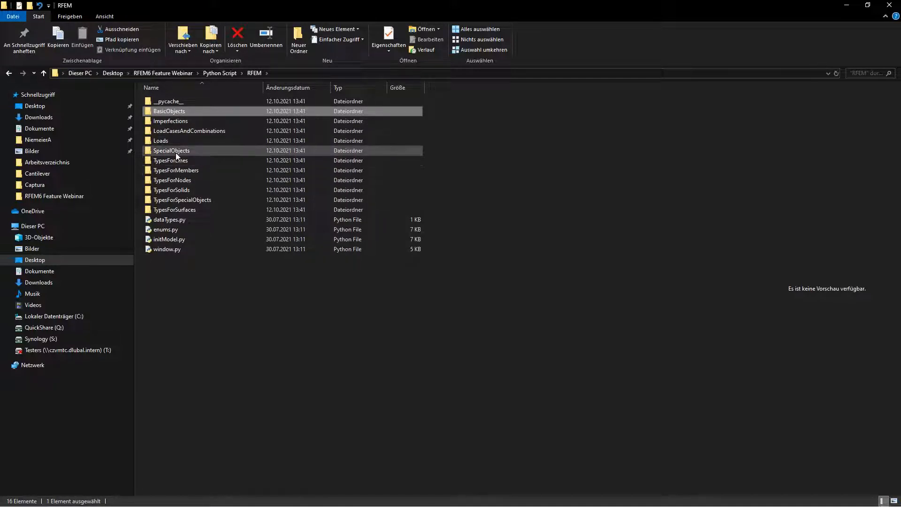
double_click(175, 113)
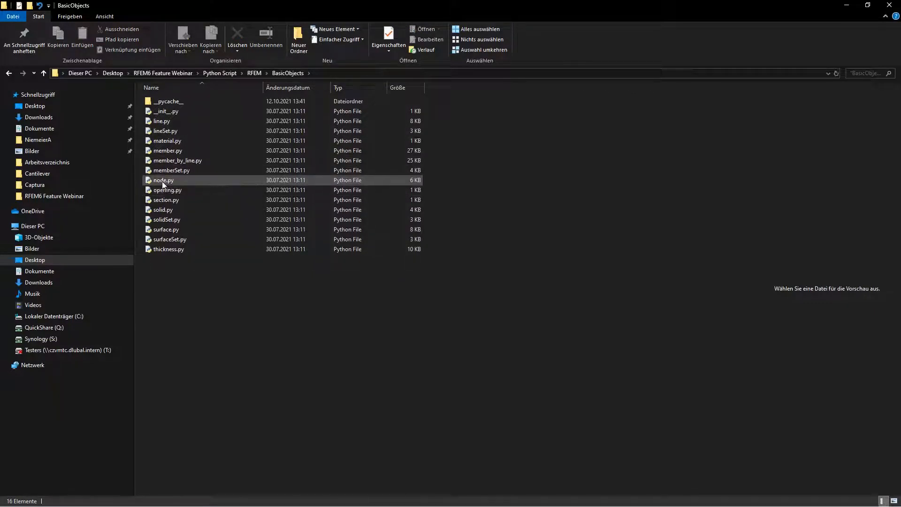
right_click(159, 179)
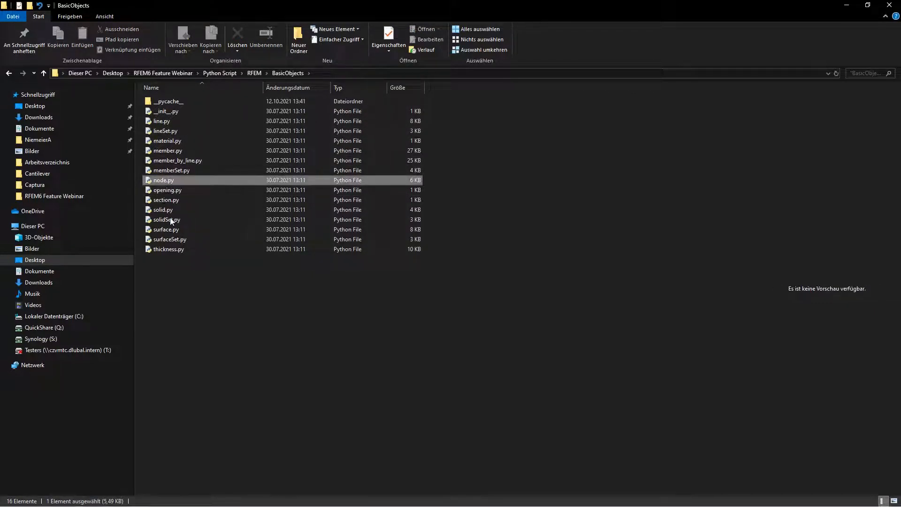
click(106, 227)
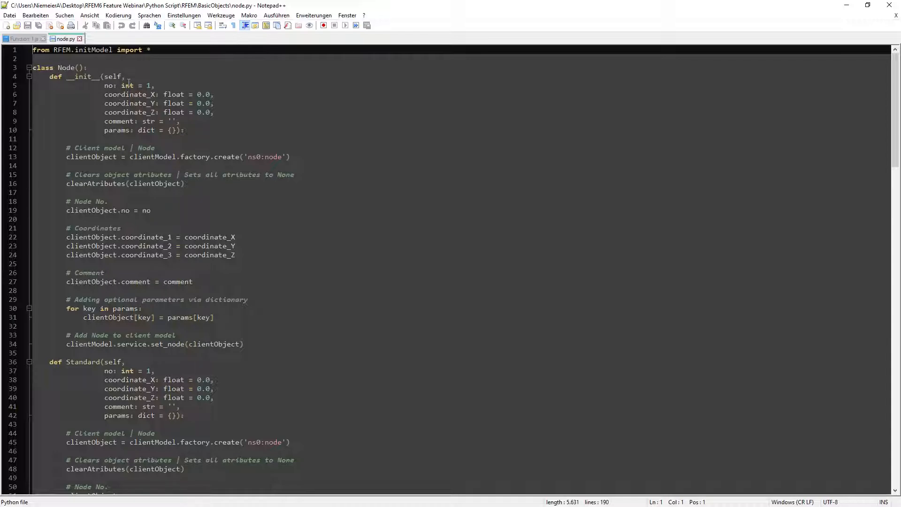
Examine the coordinate_X, coordinate_Y and coordinate_Z parameters of the Node class in node.py, and close the editor.
click(121, 96)
click(126, 105)
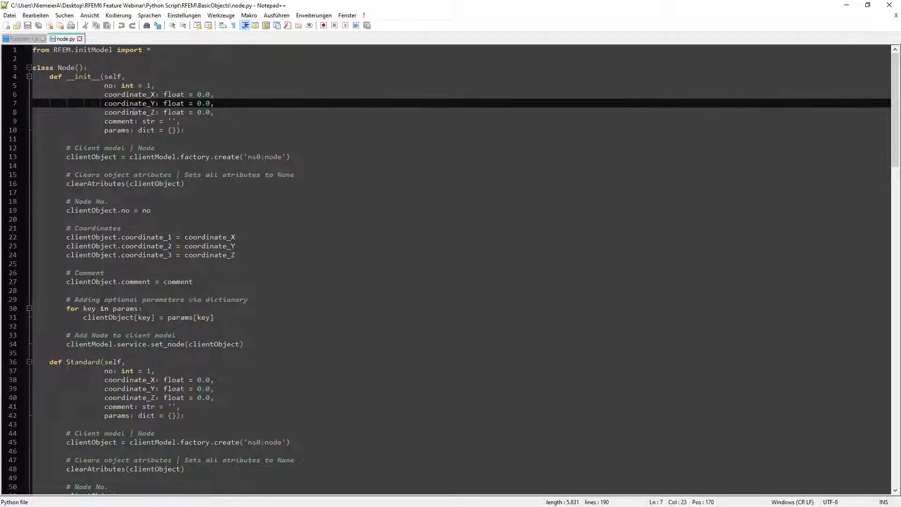
click(134, 112)
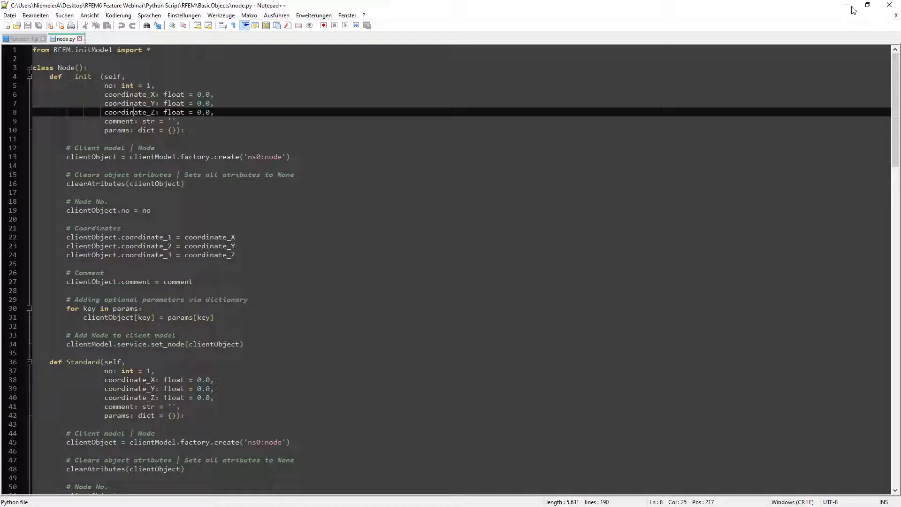
click(889, 9)
Return to the Python Script folder, open the Cantilever folder inside Examples, and restore the window to its smaller size.
click(256, 73)
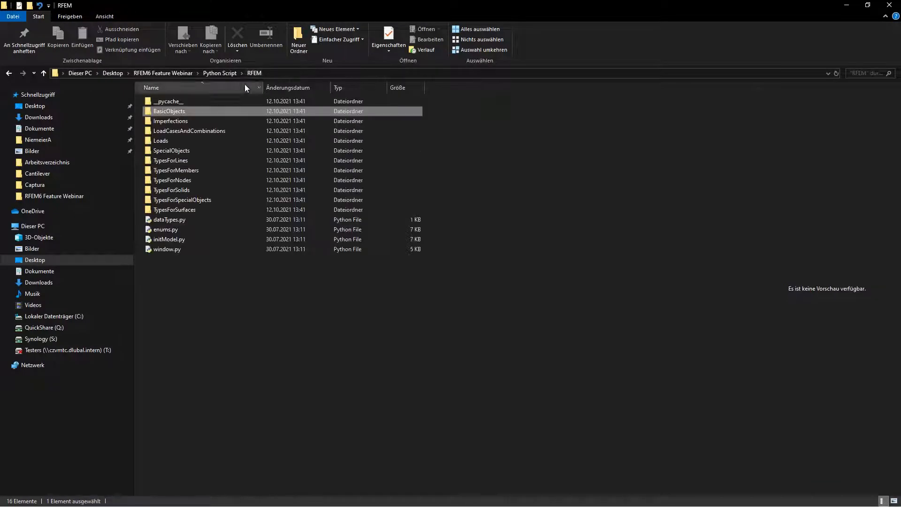
click(220, 74)
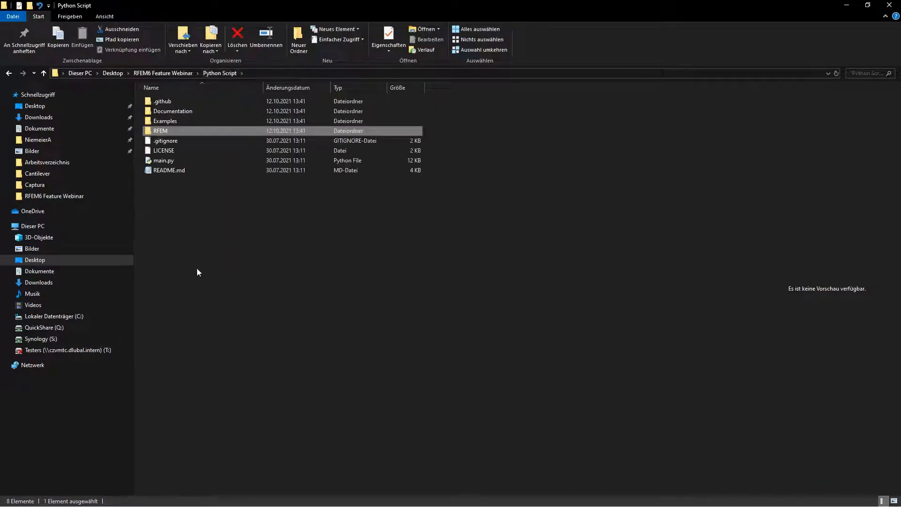
double_click(161, 121)
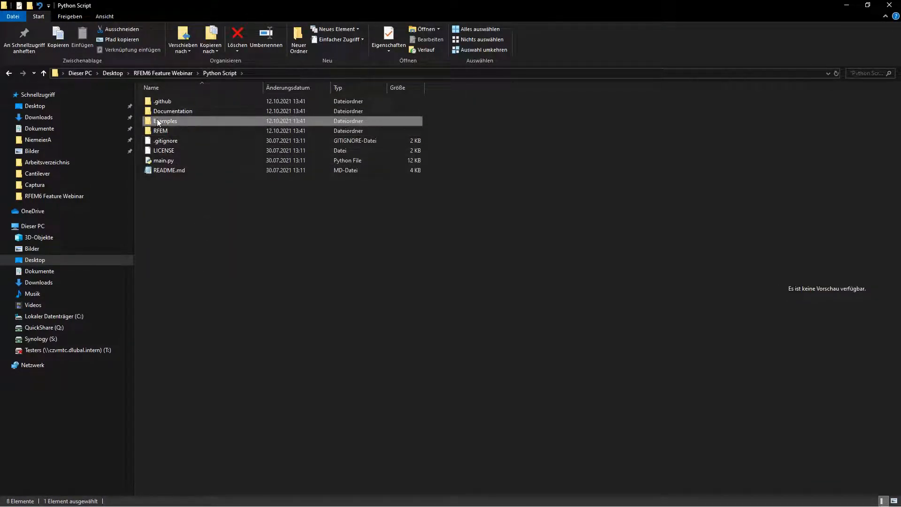
click(166, 100)
double_click(173, 102)
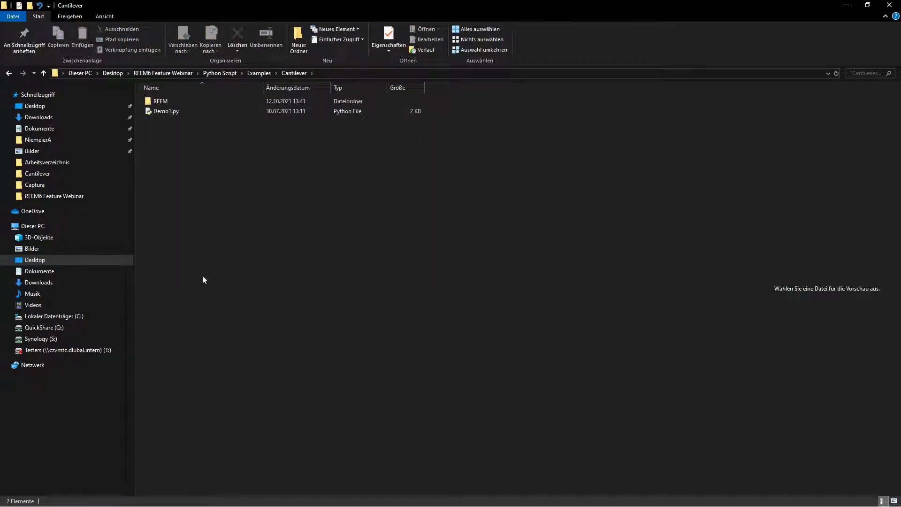
click(867, 4)
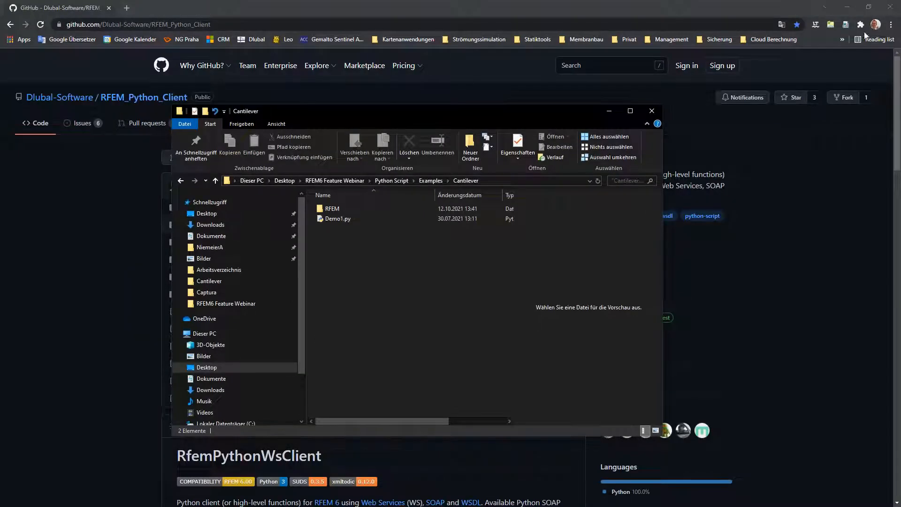
Switch back to RFEM and create a new blank 3D model named WS Intro.
click(891, 7)
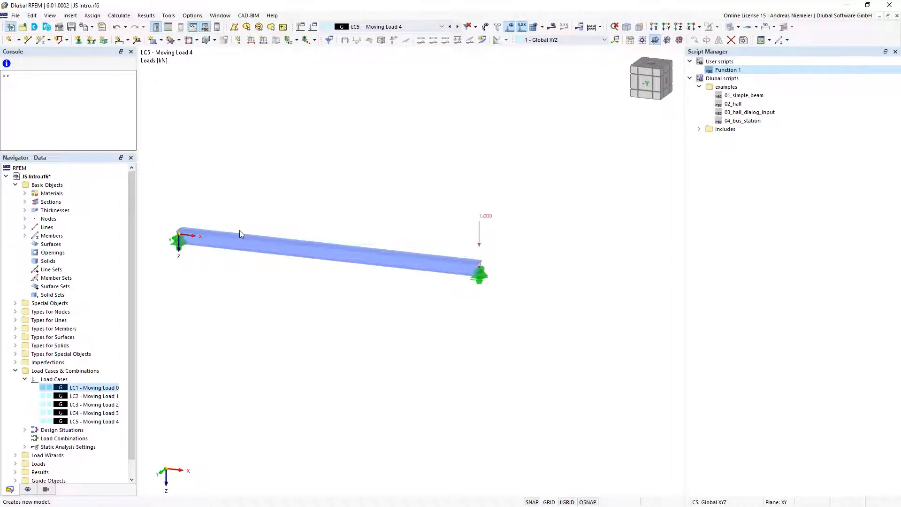
key(ctrl+n)
text(WS I)
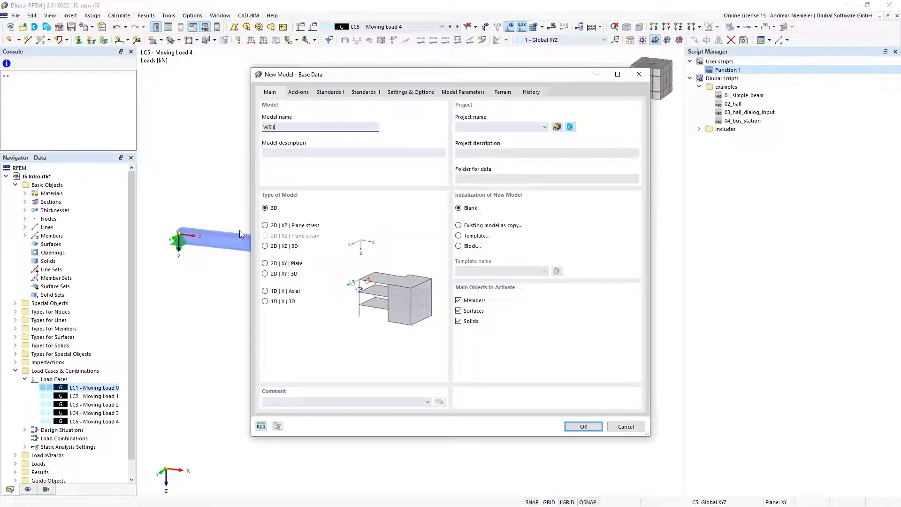
text(ntro)
click(593, 428)
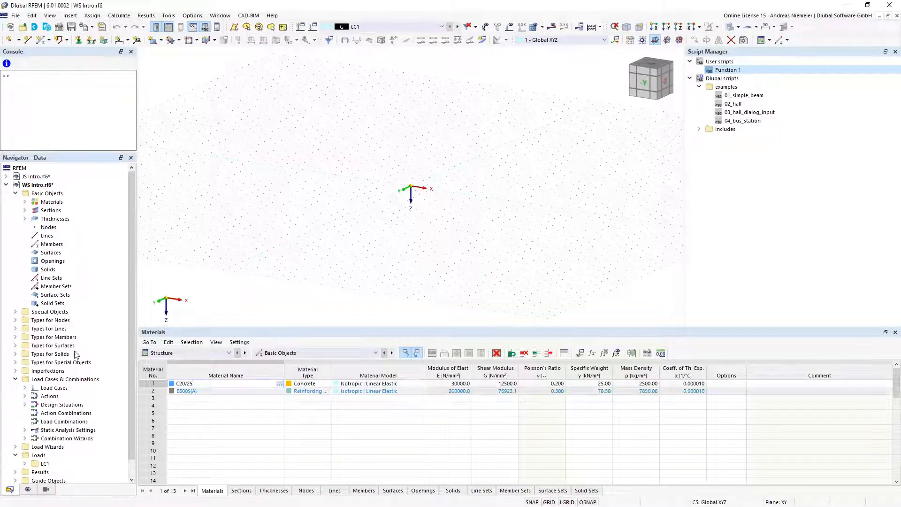
Run Demo1.py from the Cantilever folder in File Explorer and enter a cantilever length of 5 m.
key(alt+Tab)
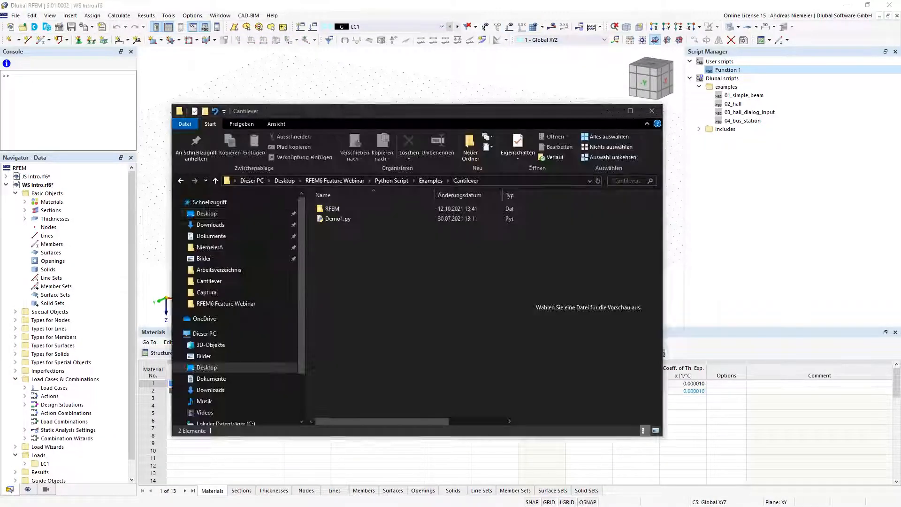
click(337, 220)
key(Return)
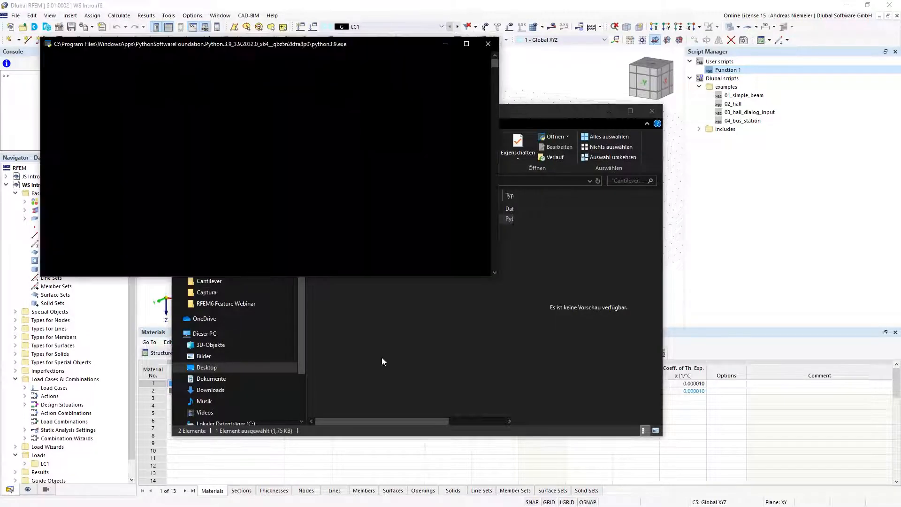
drag(156, 45, 164, 57)
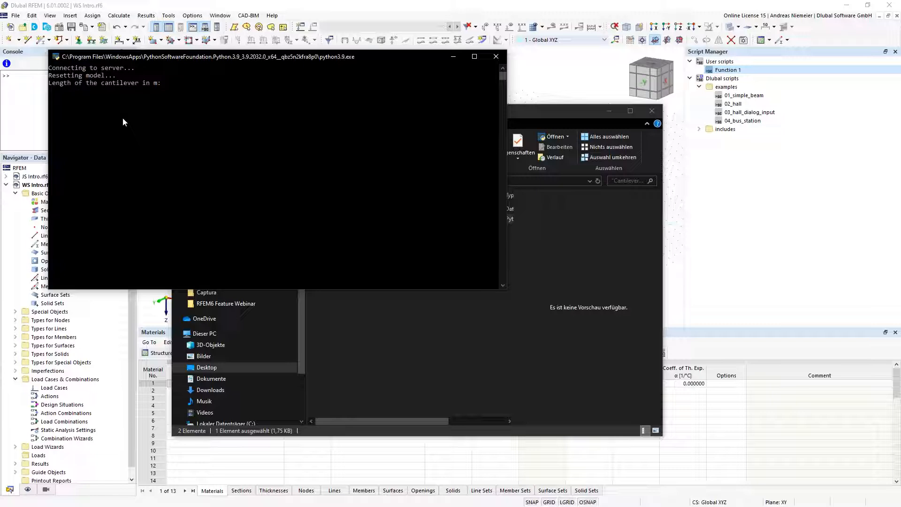
text(5)
key(Return)
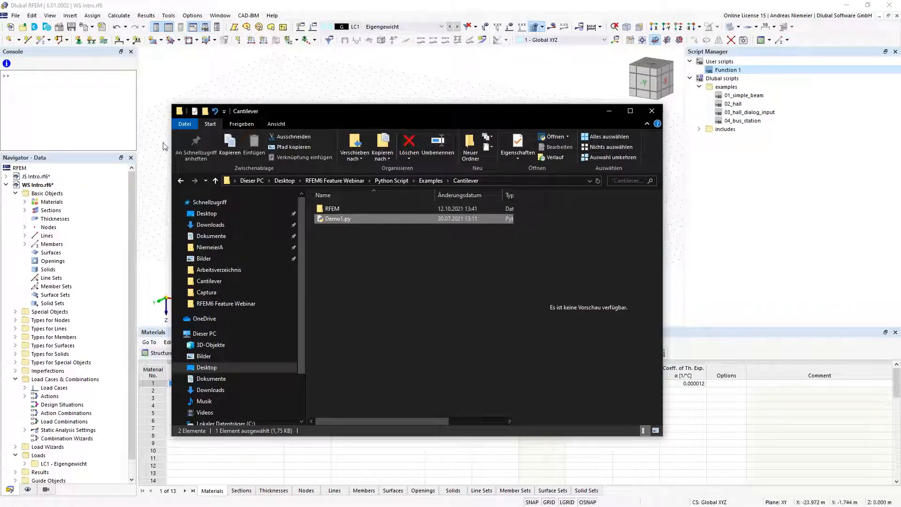
Bring the WS Intro model to the front and turn on the load display for the generated cantilever.
click(344, 95)
scroll(442, 188, up, 5)
scroll(429, 213, up, 2)
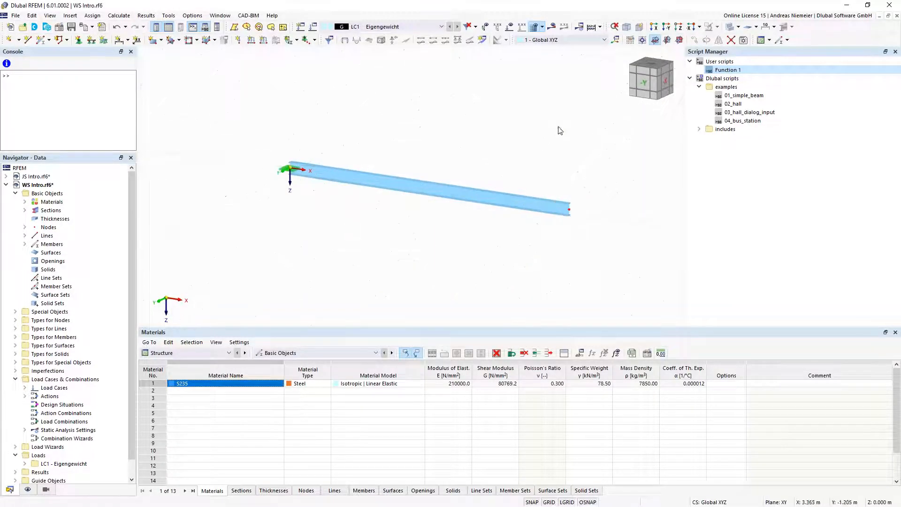
click(508, 28)
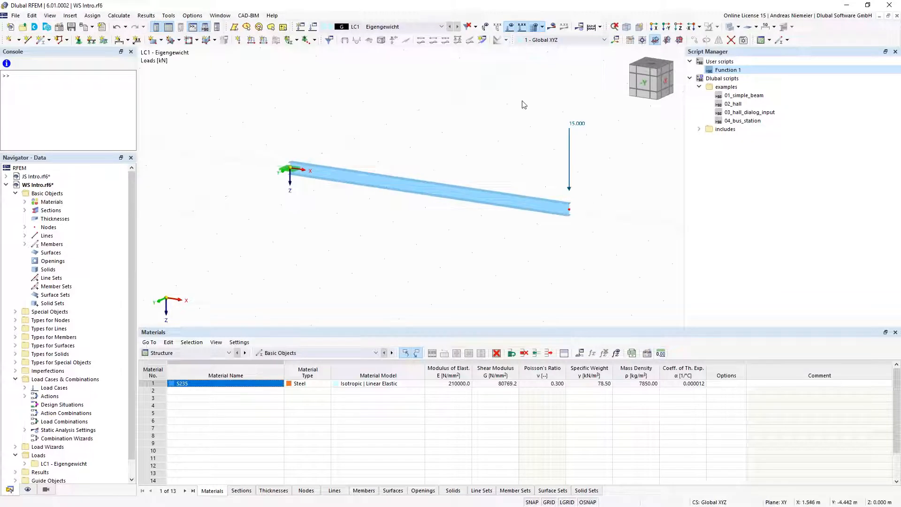
click(564, 27)
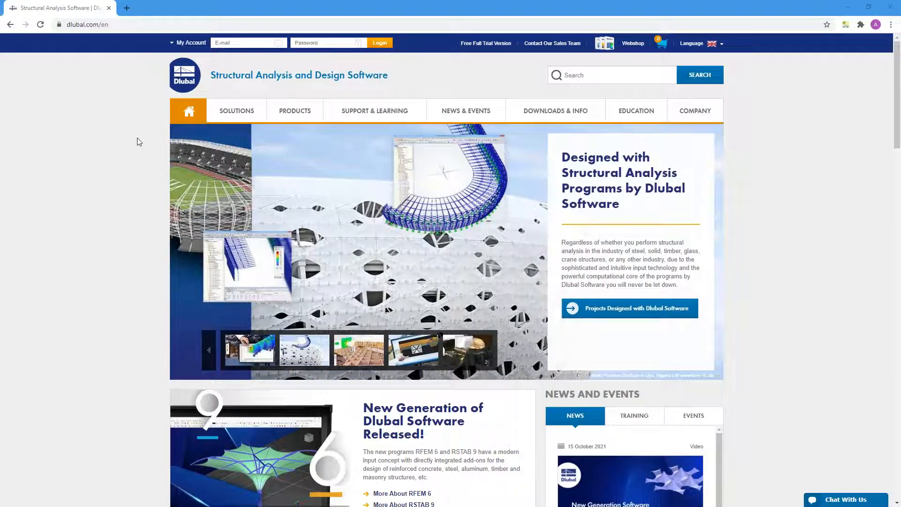
Open the "New Features in RFEM 6 and RSTAB 9" webinar page from the Webinars listing on the Dlubal website.
mouse_move(472, 114)
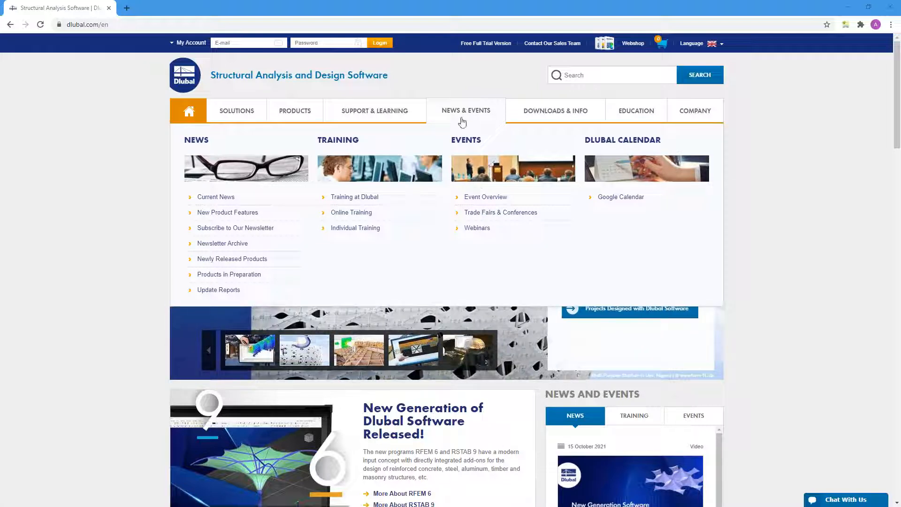
click(479, 228)
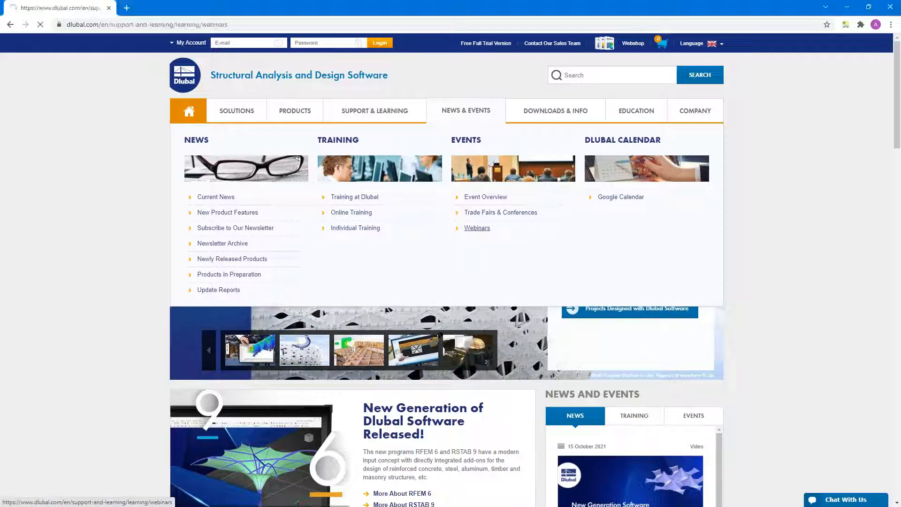
scroll(450, 267, down, 7)
click(499, 289)
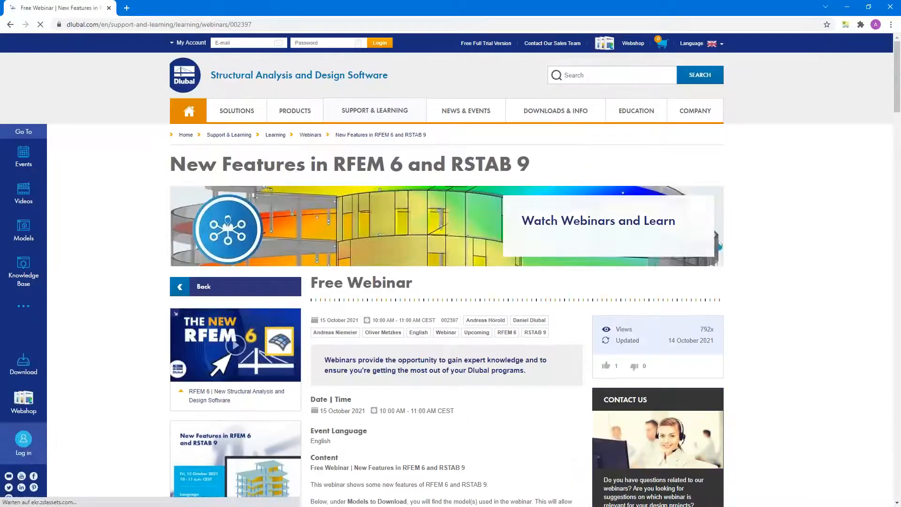
Examine the webinar page's presentation slides, links, recommended events, videos and models to download.
scroll(451, 268, down, 7)
scroll(369, 324, down, 5)
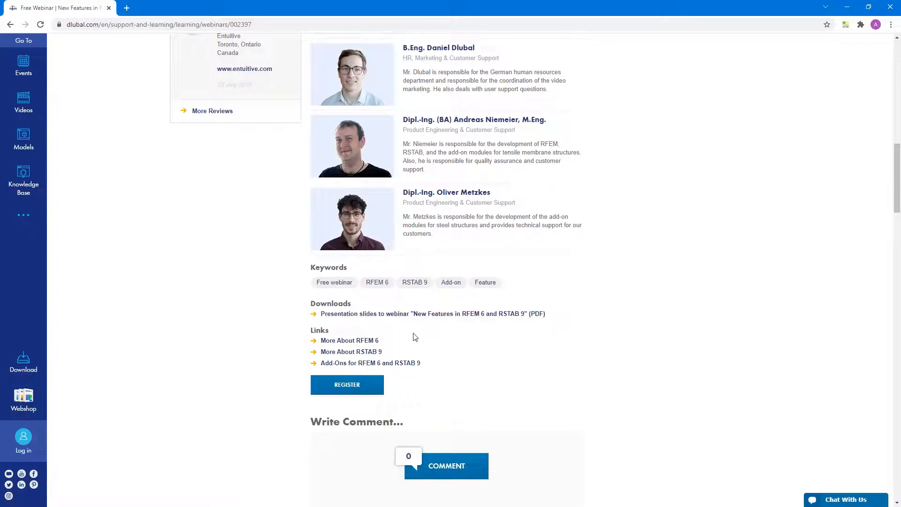
scroll(419, 332, down, 3)
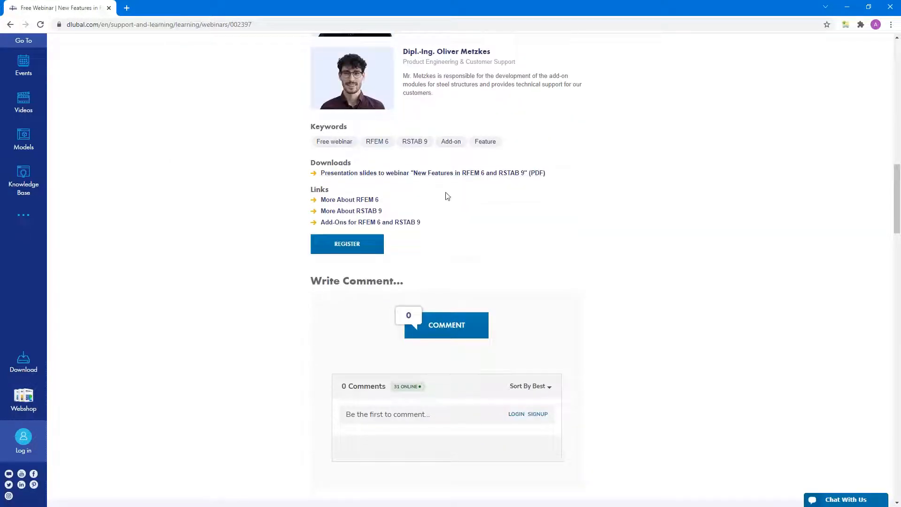
scroll(446, 197, down, 7)
scroll(447, 197, down, 7)
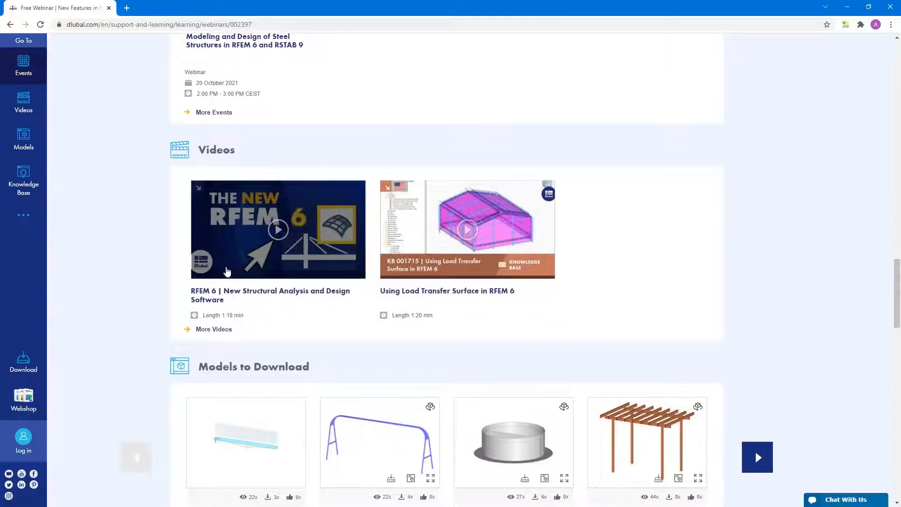
scroll(623, 339, down, 3)
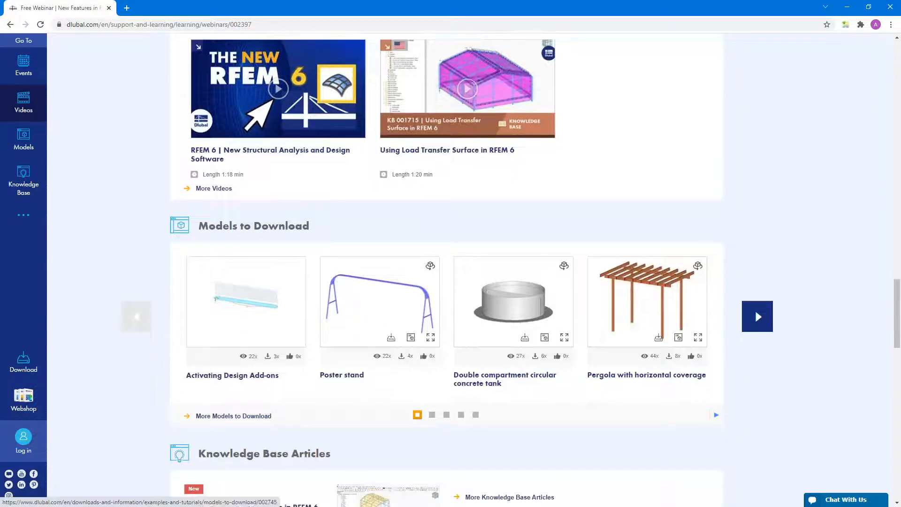
scroll(389, 317, up, 3)
scroll(390, 316, up, 7)
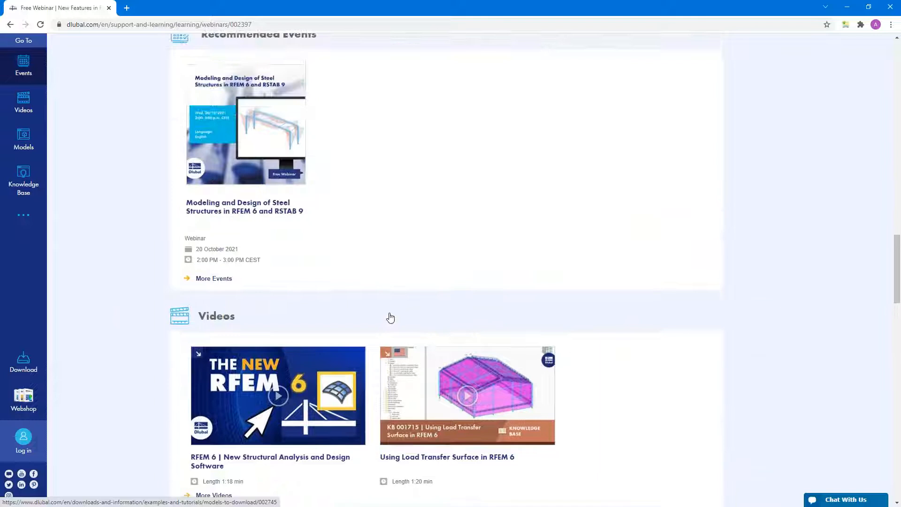